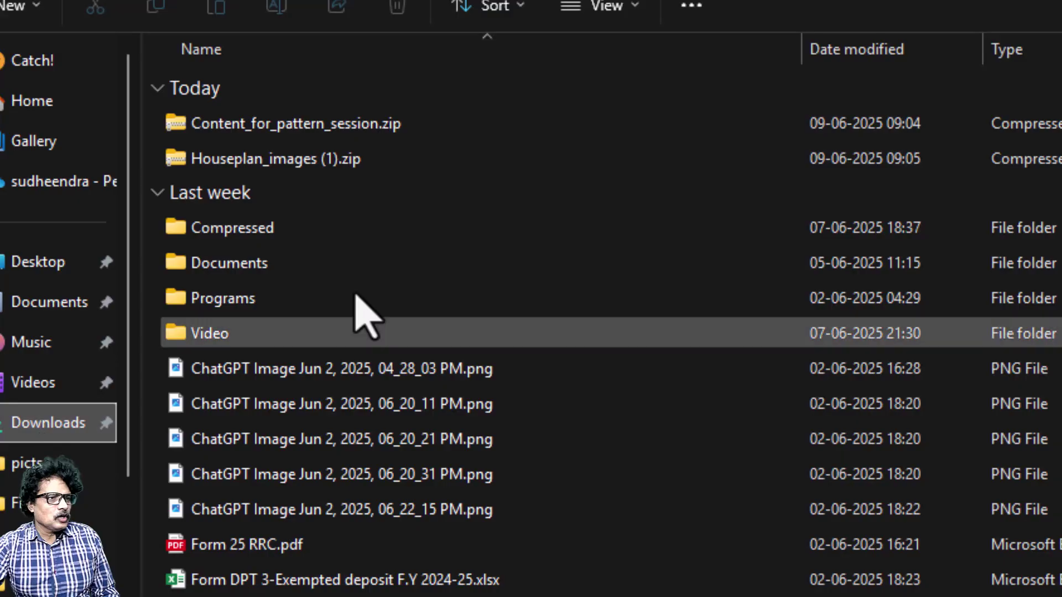
- Extract Content_for_pattern_session.zip into a Content_for_pattern_session folder in Downloads
right_click(248, 126)
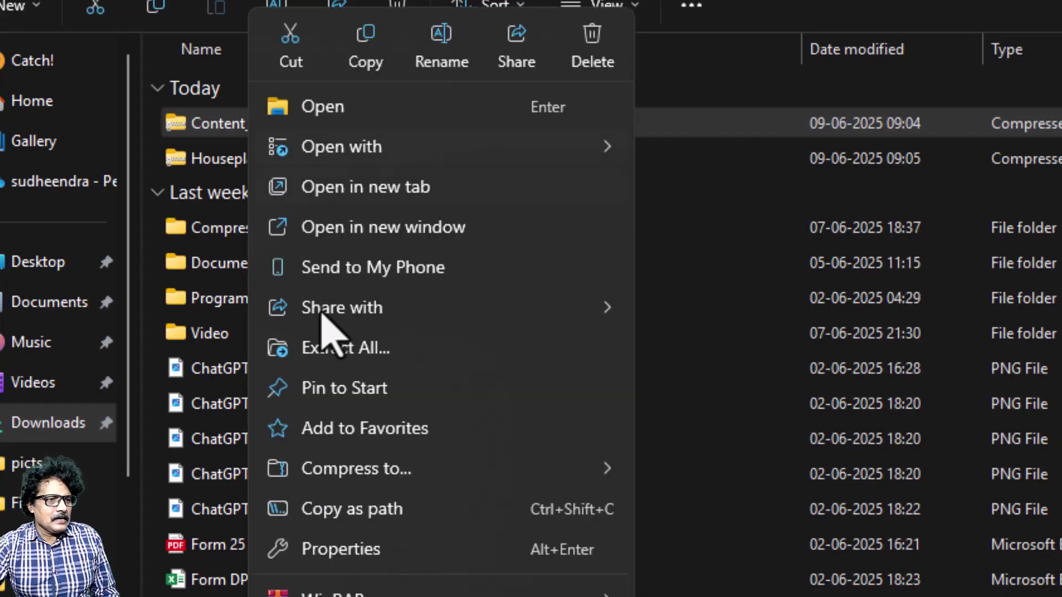
click(335, 347)
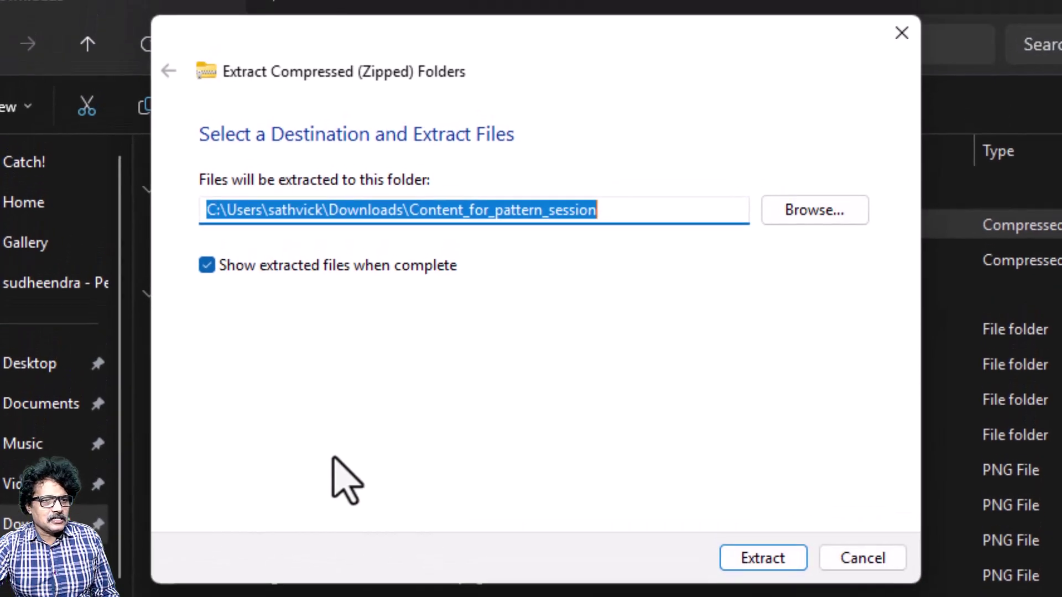
click(772, 567)
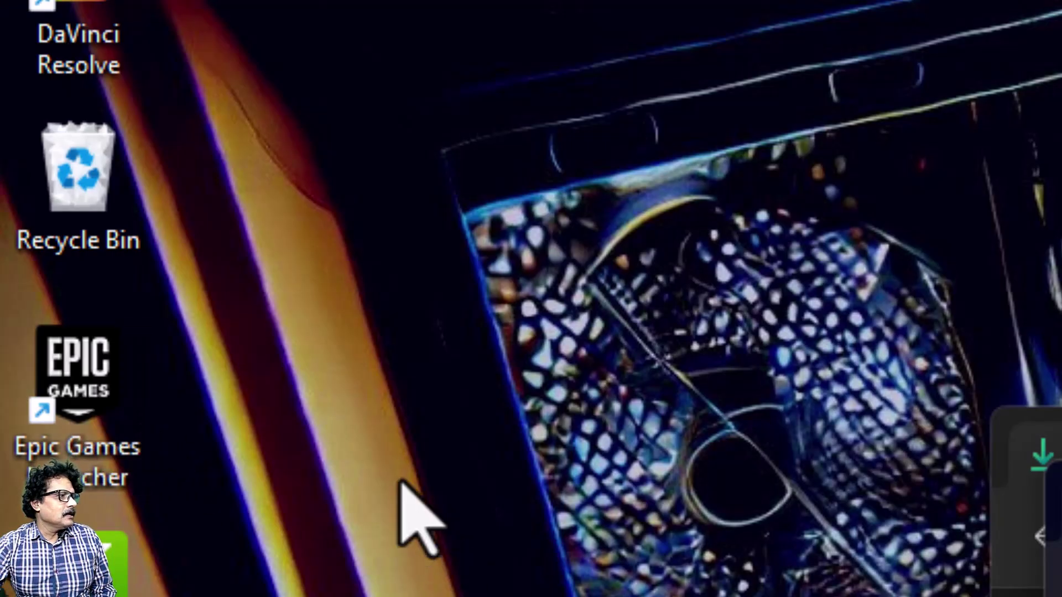
- Open the Epic Games Launcher and launch Unreal Engine 5.6.0 from the engine library
double_click(84, 371)
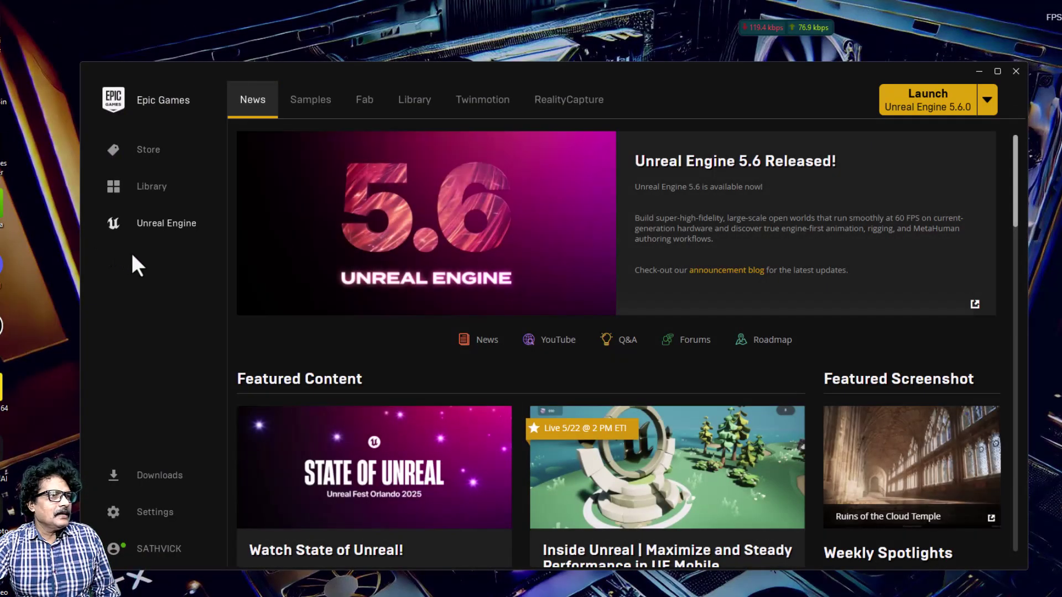
click(414, 101)
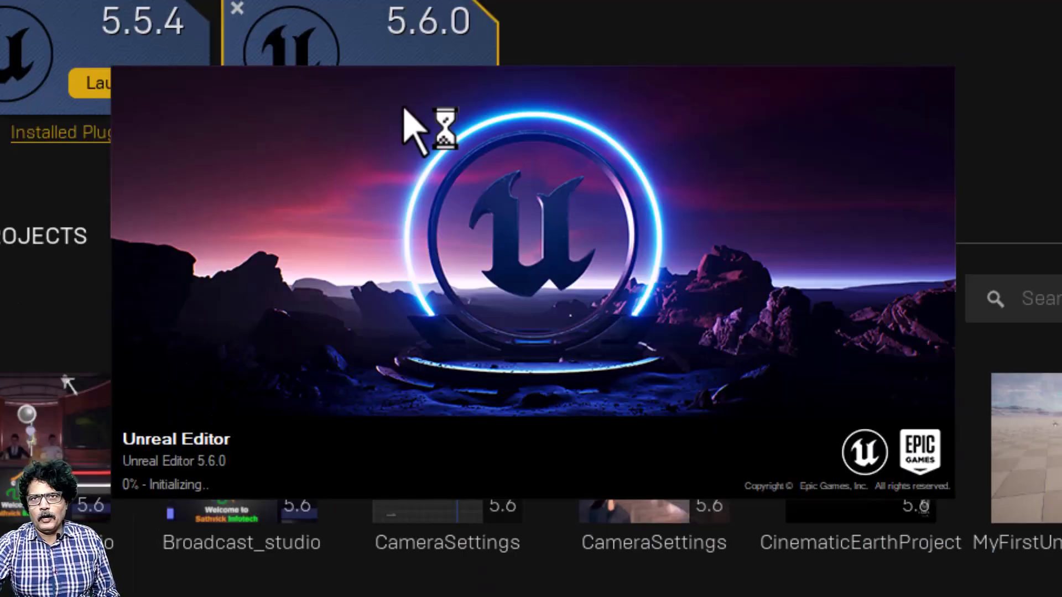
- Create a Film / Video & Live Events project from the Blank template, named My_Array_Practice, in D:\unreal_projects
click(90, 271)
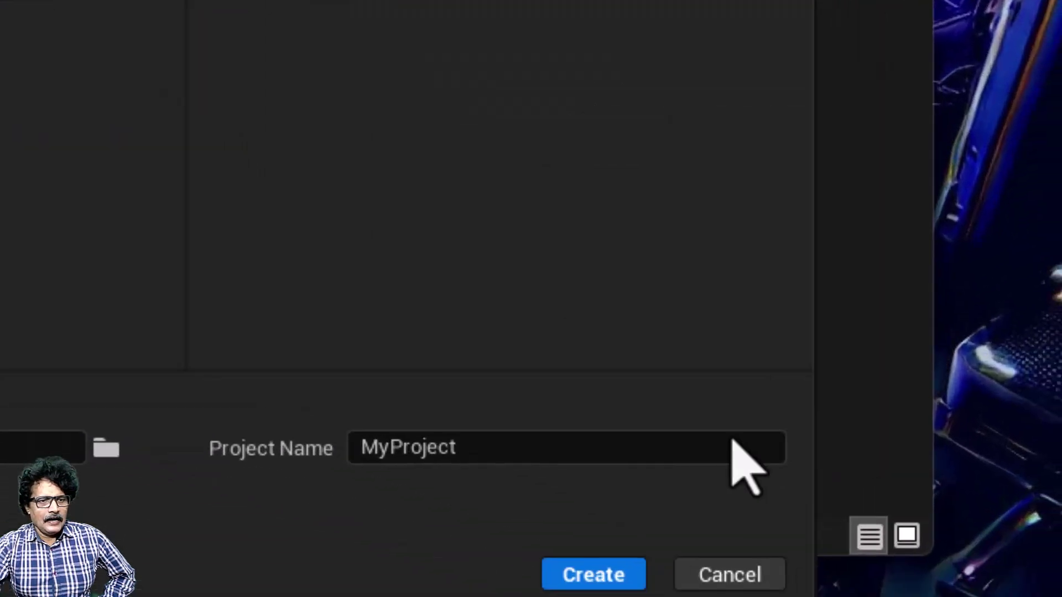
click(445, 420)
text(My)
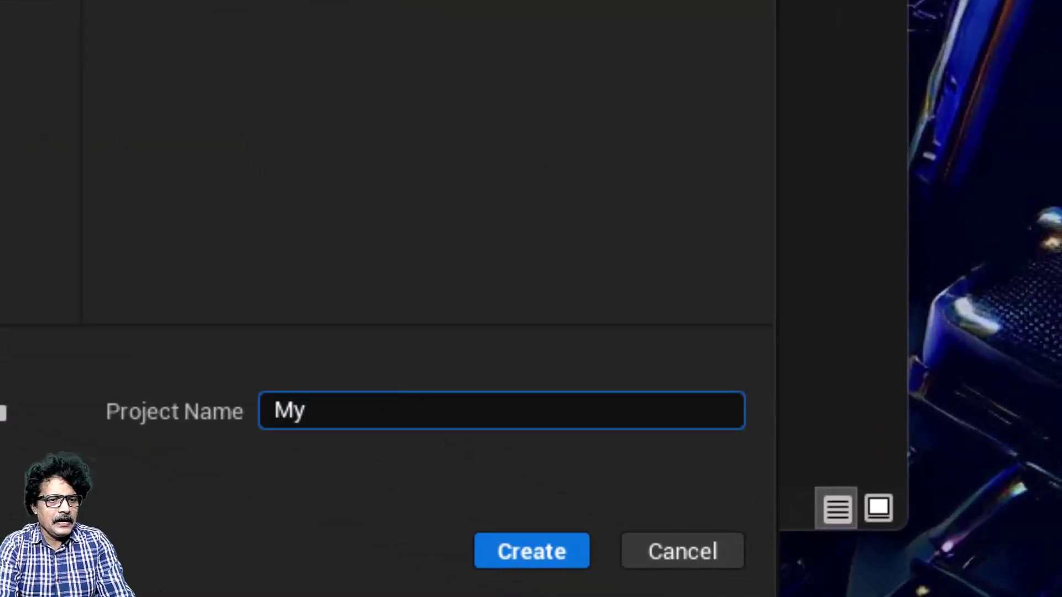
text(_Array_Practic)
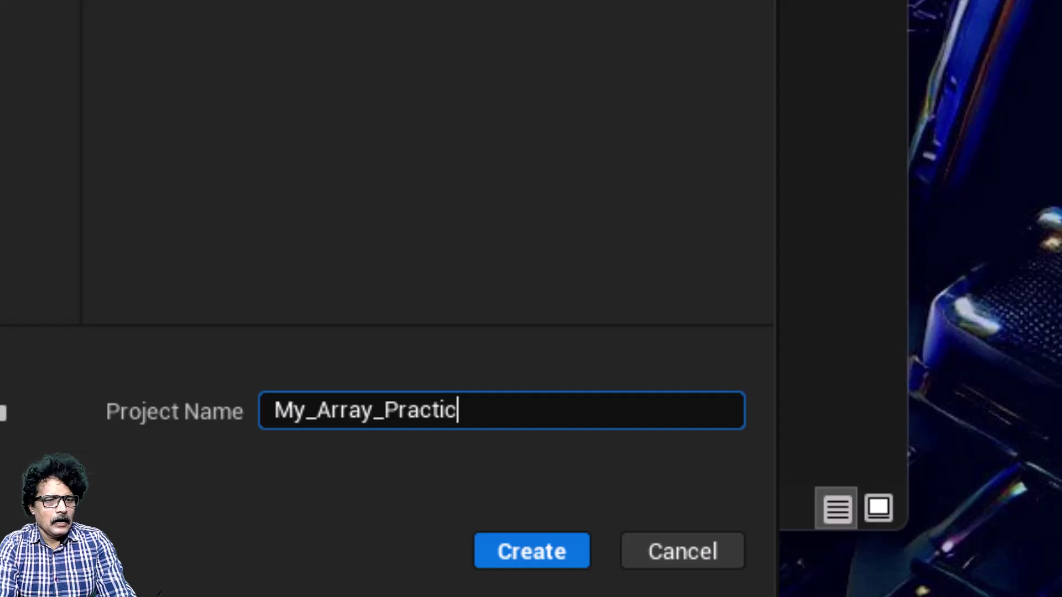
text(e)
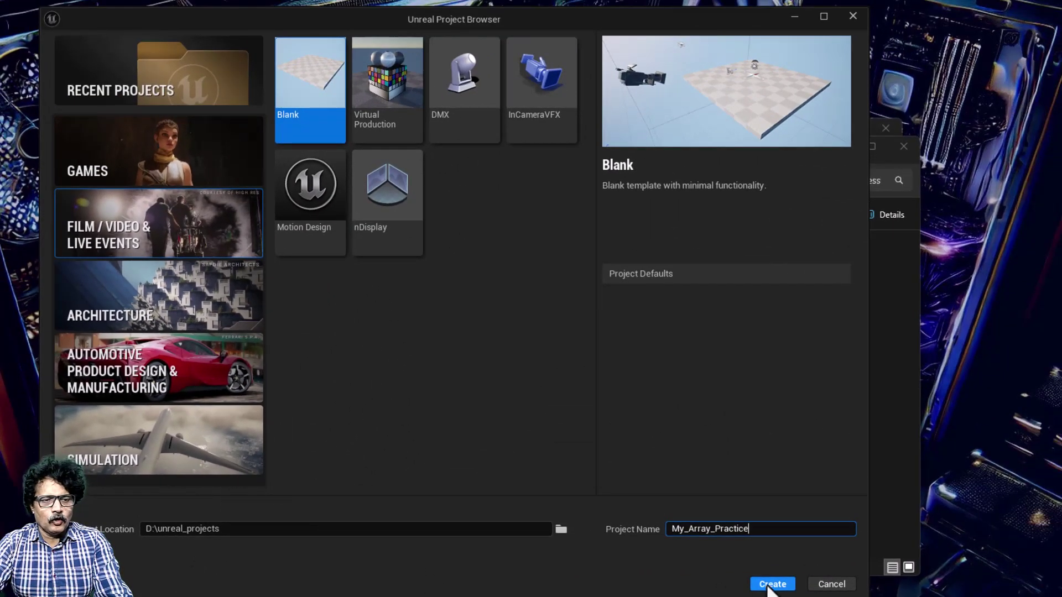
click(772, 585)
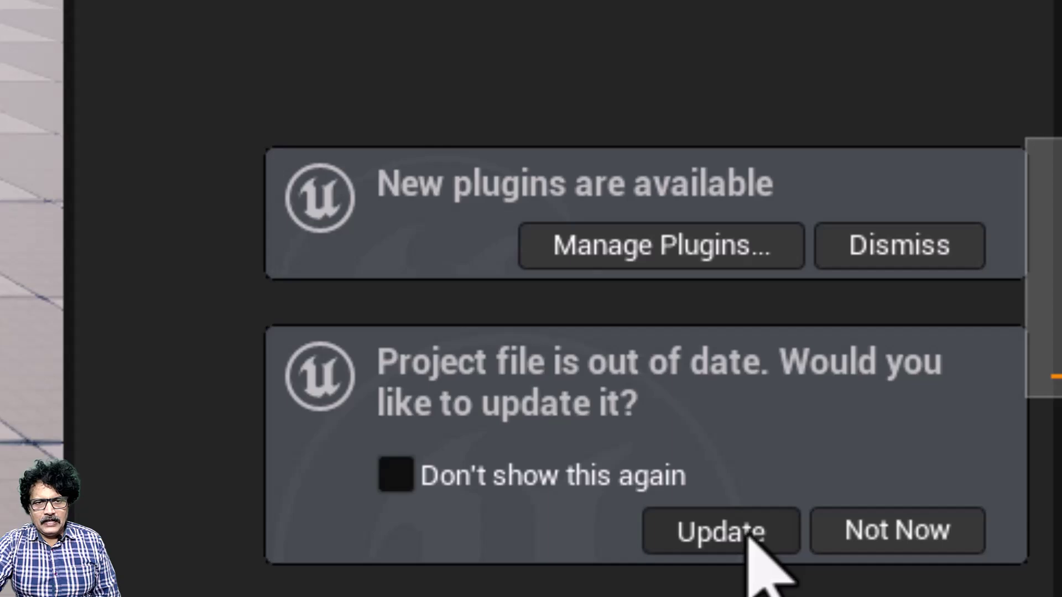
- Update the out-of-date project file and dismiss the new plugins notification
click(749, 532)
click(900, 280)
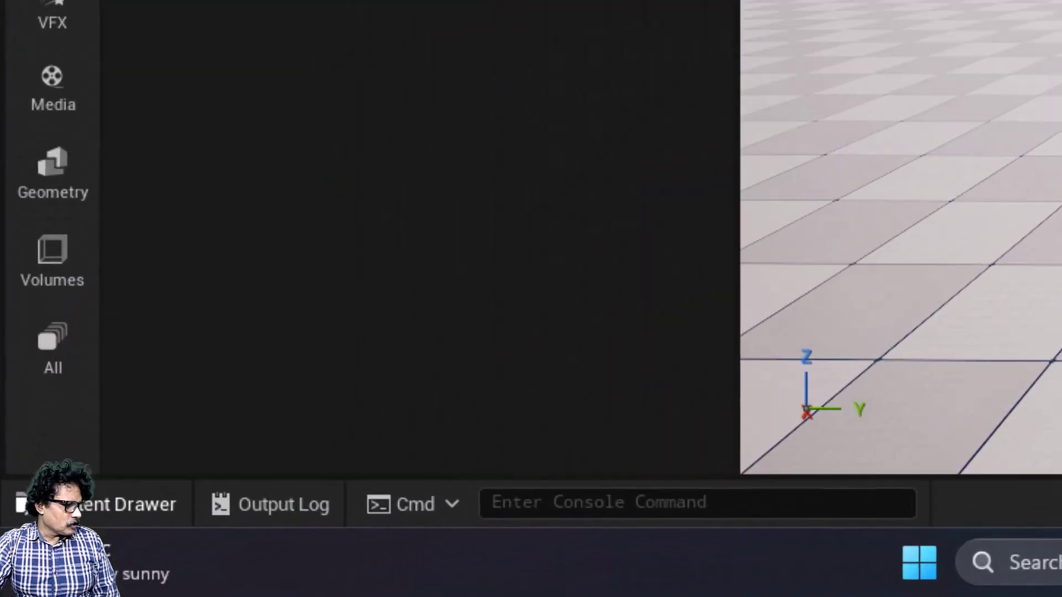
- Show the My_Array_Practice project's Content folder in File Explorer
click(97, 503)
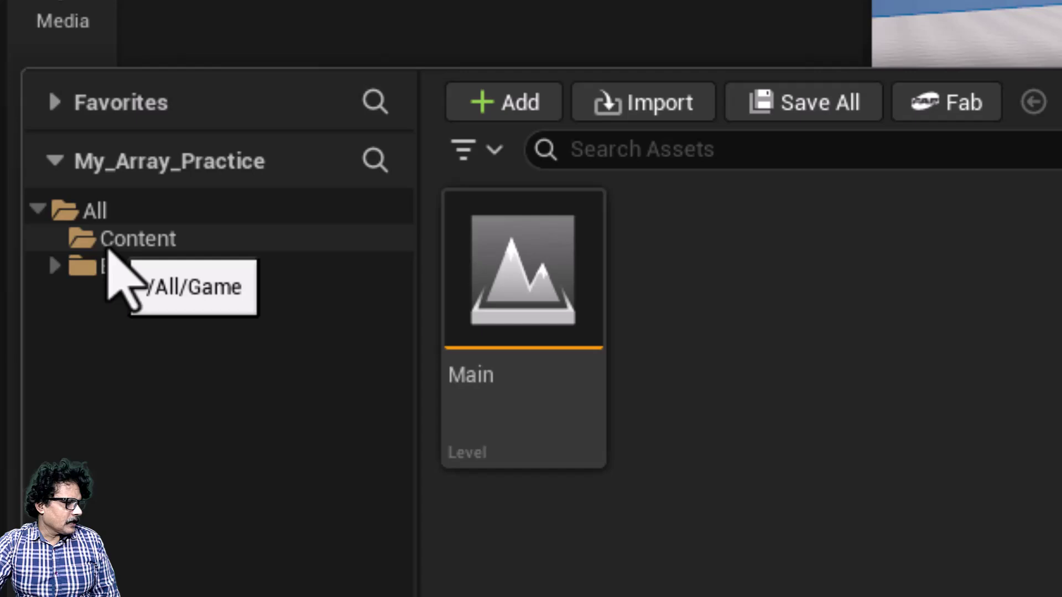
right_click(105, 154)
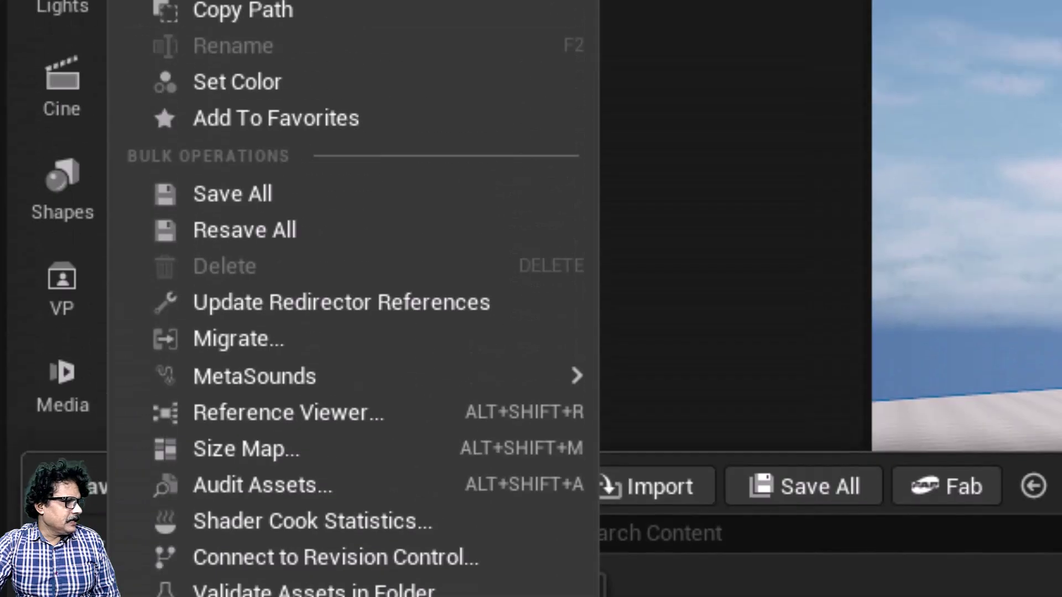
click(329, 0)
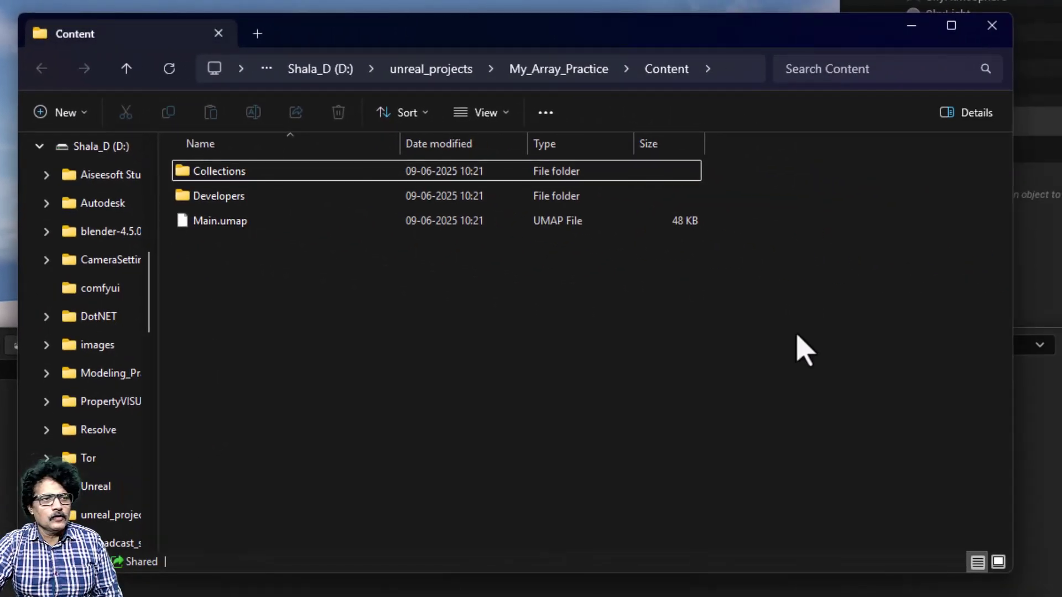
- Open Downloads in a separate File Explorer window and select the Maps folder inside Content_for_pattern_session
scroll(121, 452, up, 5)
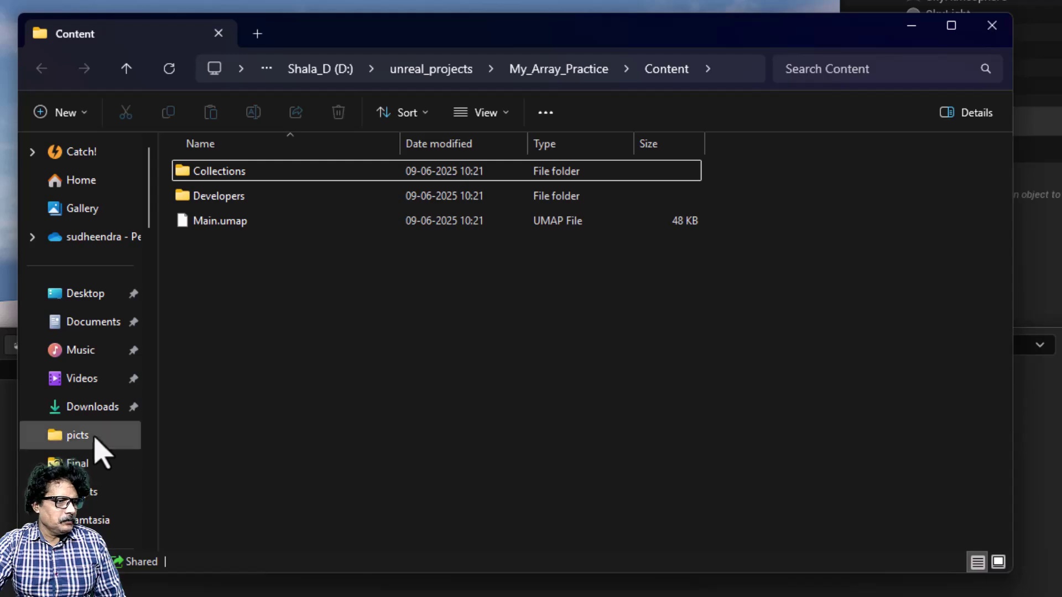
right_click(94, 422)
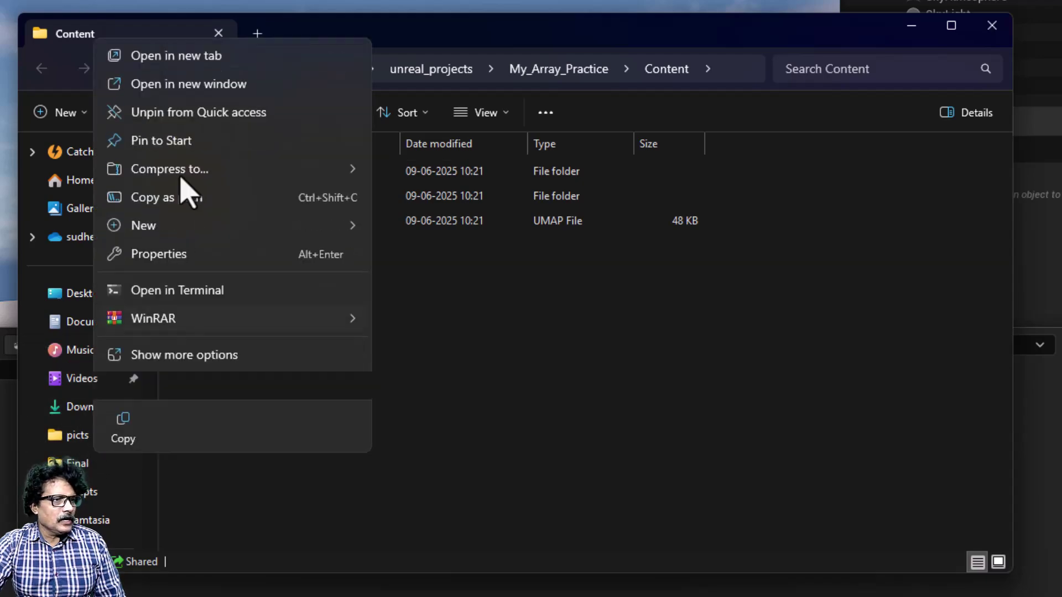
click(201, 91)
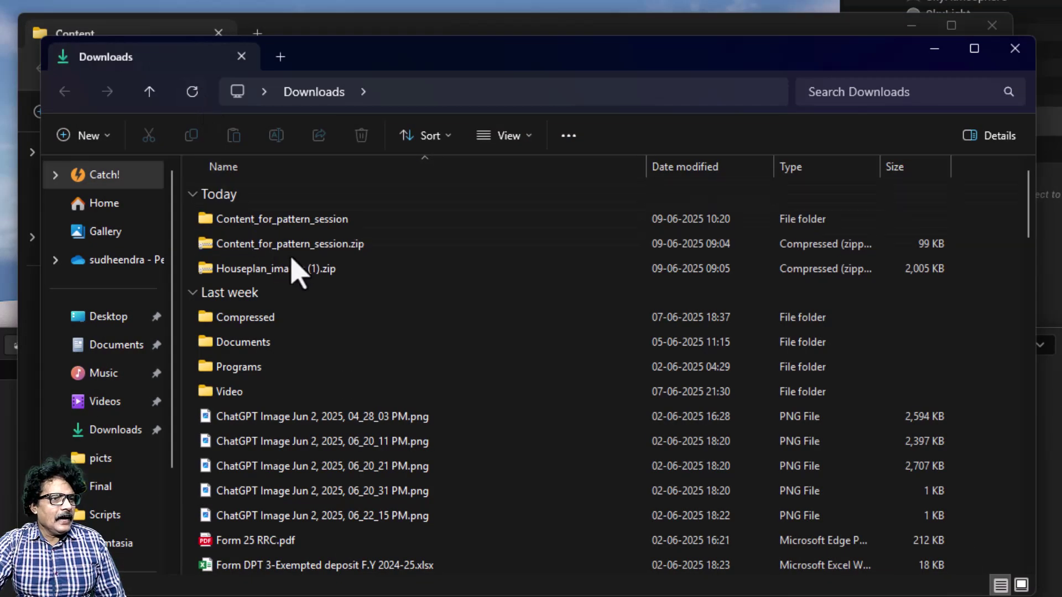
double_click(287, 221)
click(237, 221)
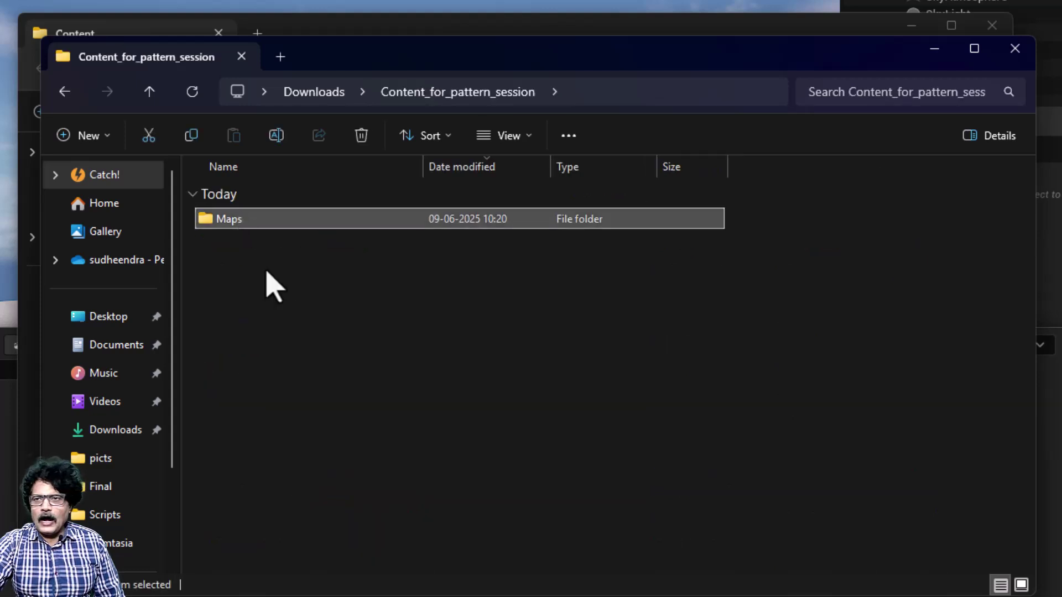
- Move the extracted Maps folder into the My_Array_Practice project's Content folder
right_click(239, 219)
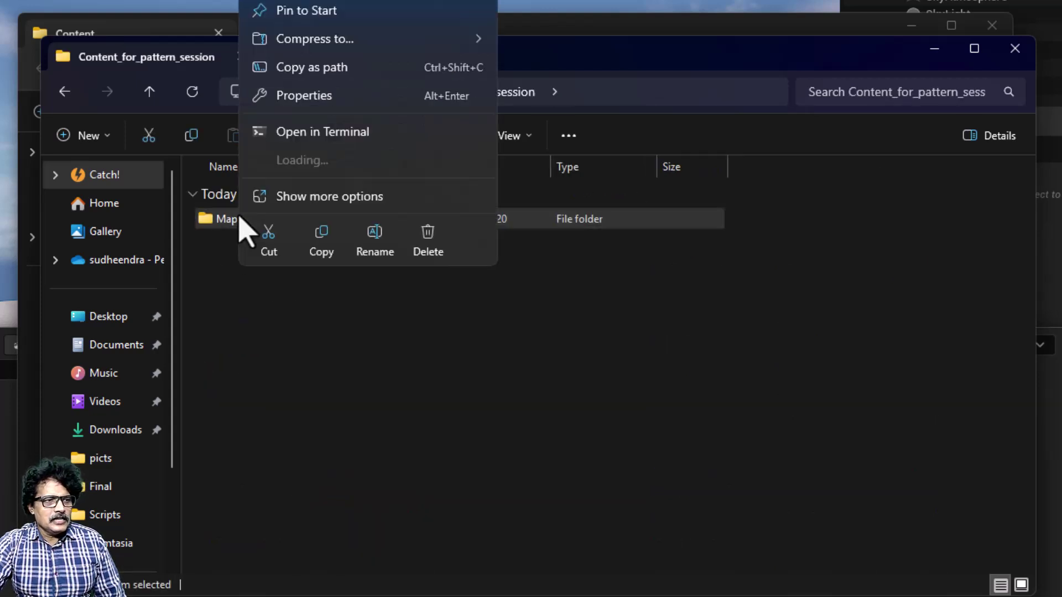
click(255, 237)
click(305, 24)
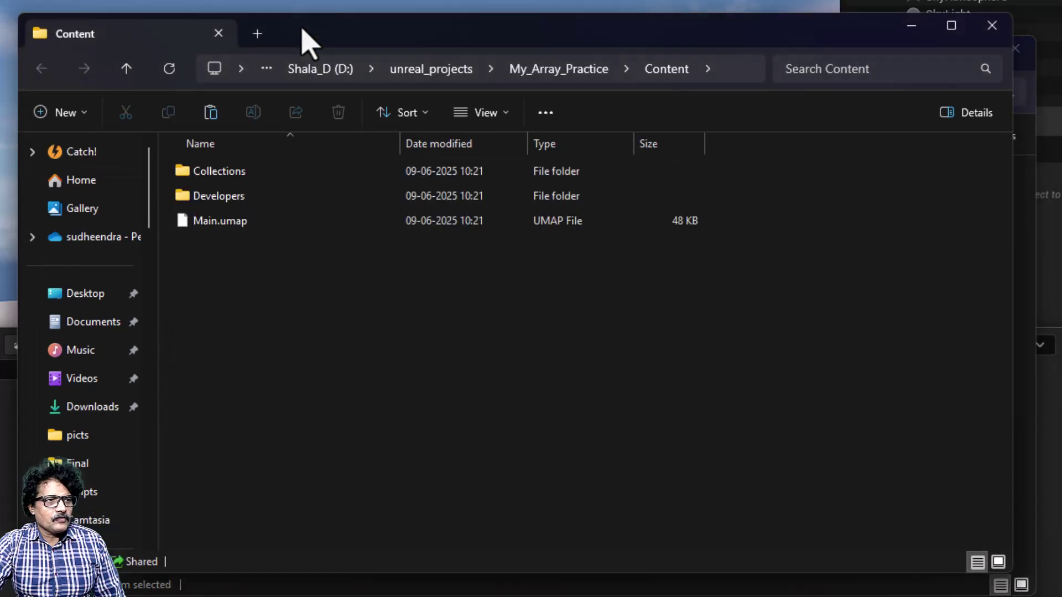
right_click(304, 283)
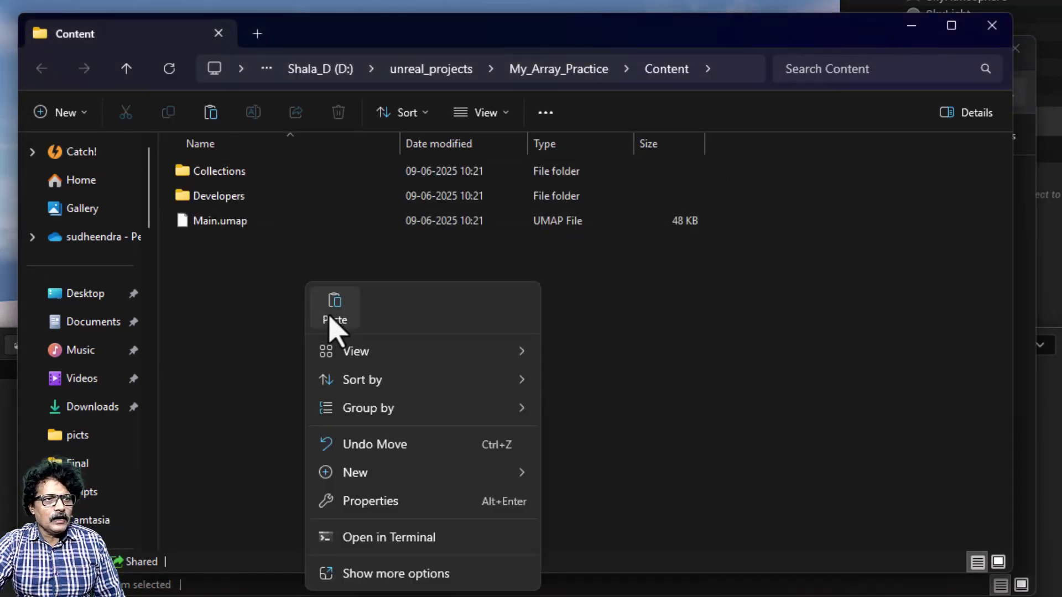
click(333, 309)
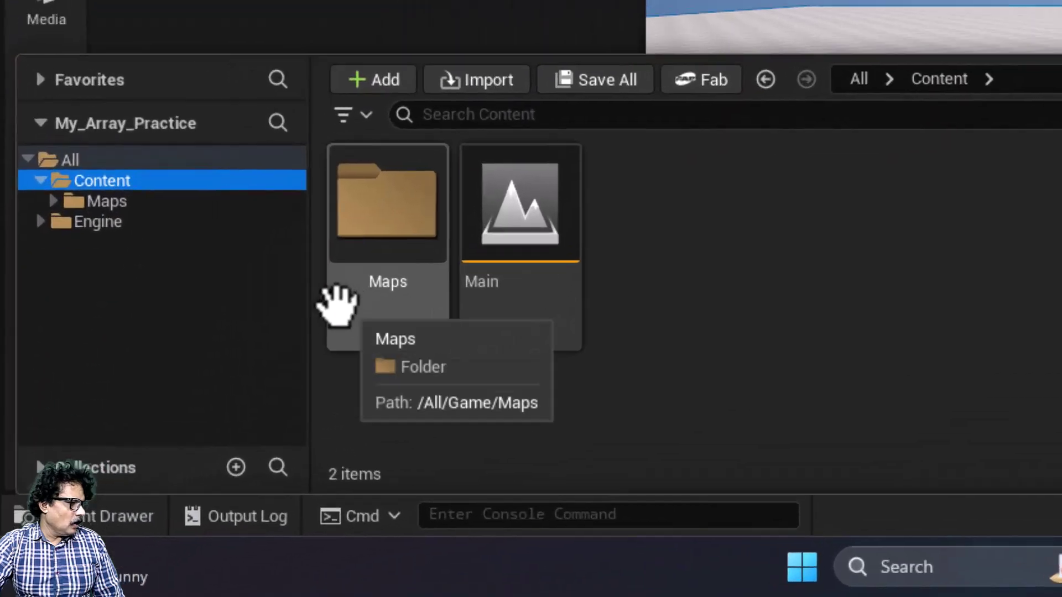
- Open the Modeling_Practice level from the project's Maps folder in Unreal Editor
click(408, 212)
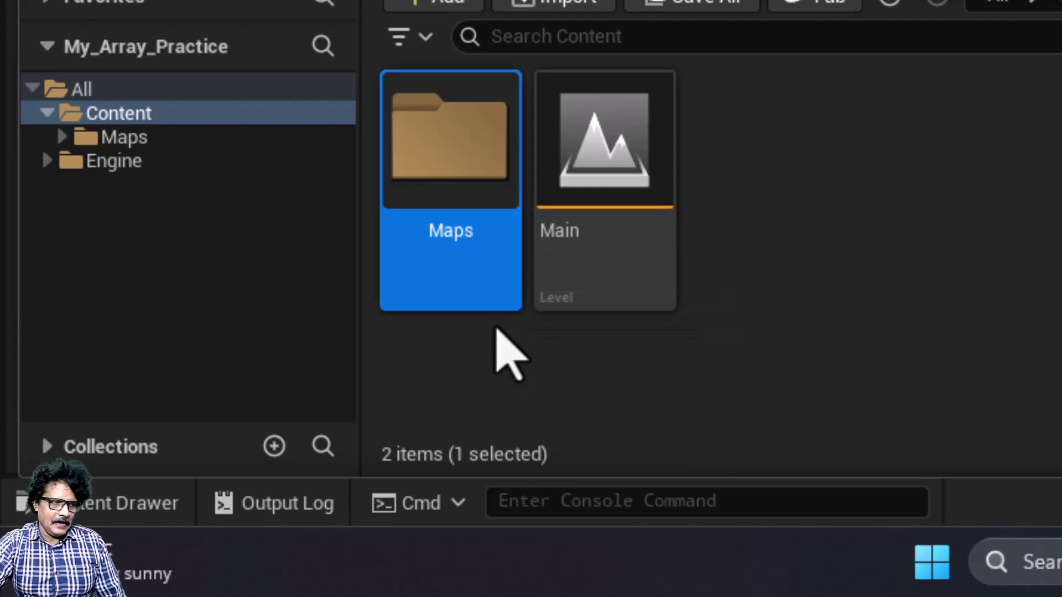
double_click(456, 166)
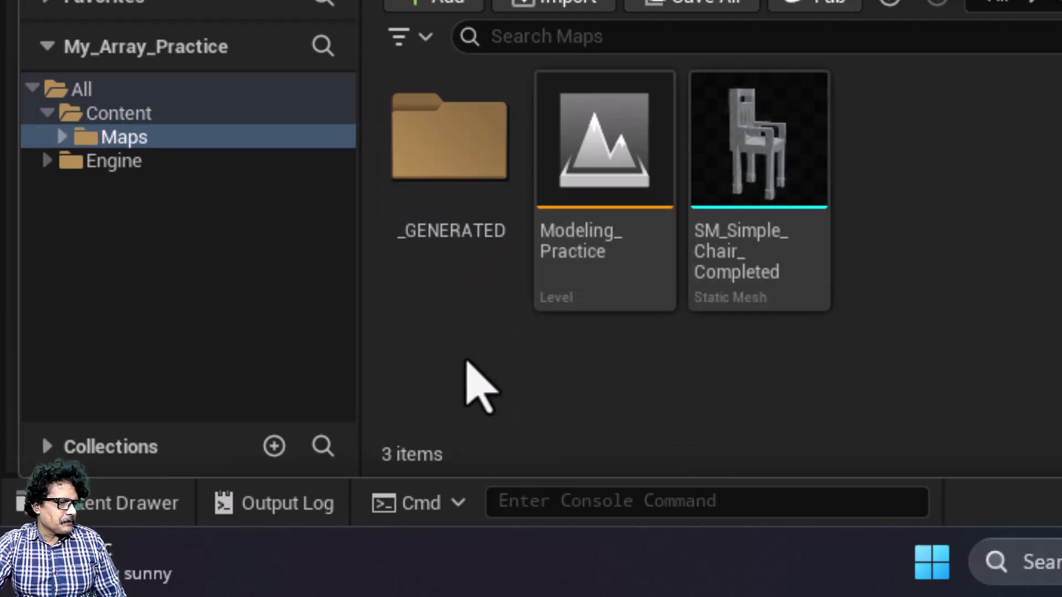
click(605, 152)
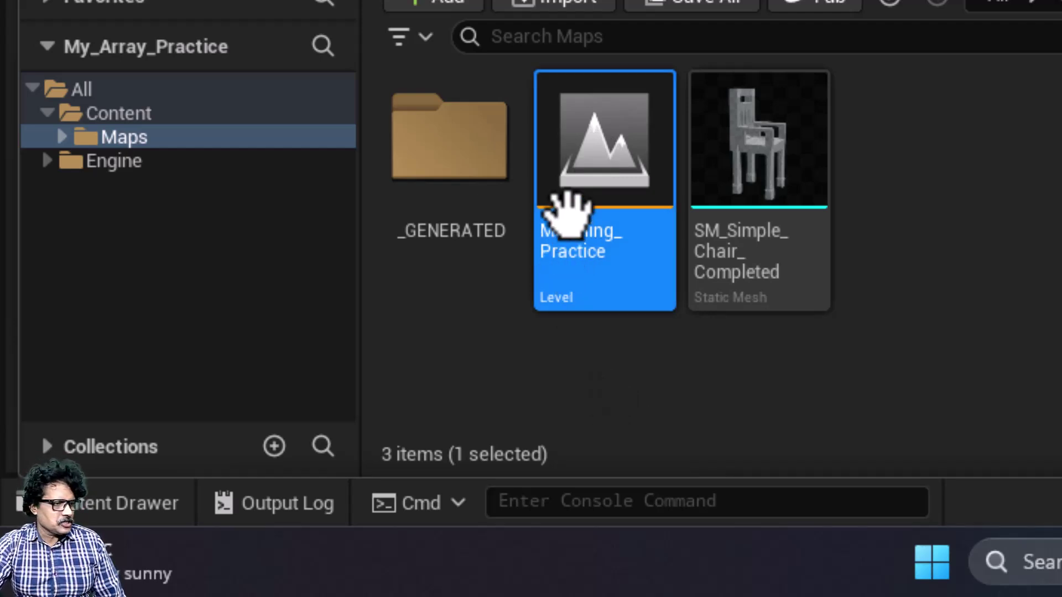
double_click(583, 145)
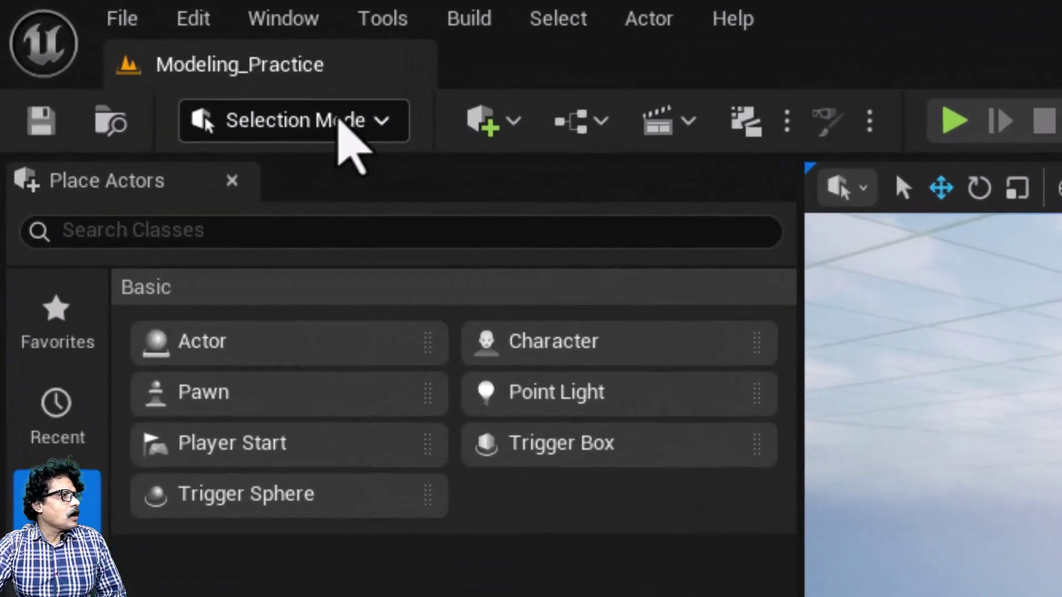
- Switch the editor to Modeling mode and display the XForm tools
click(191, 67)
click(191, 169)
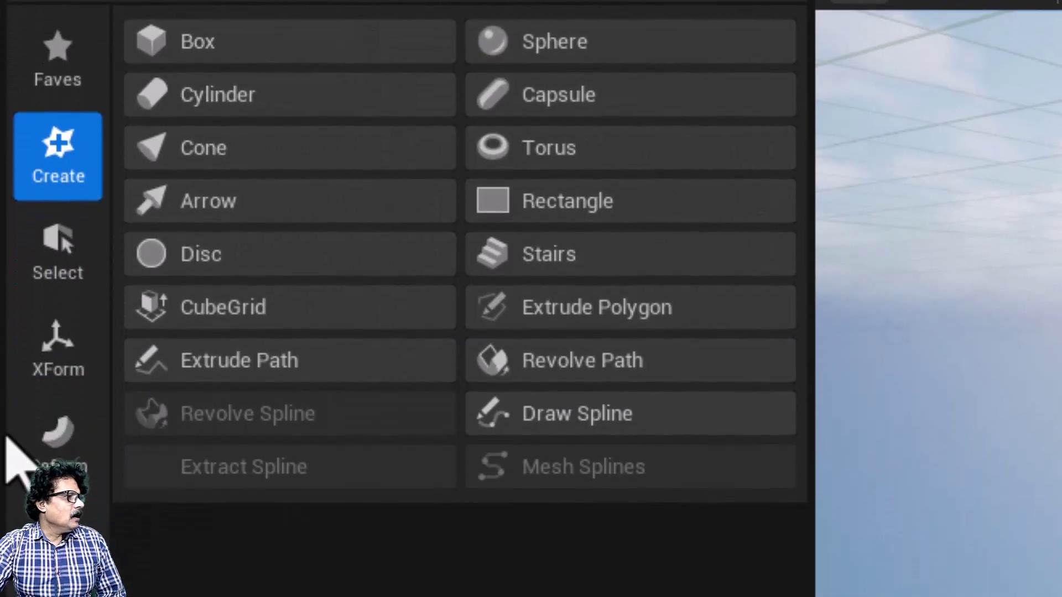
click(60, 335)
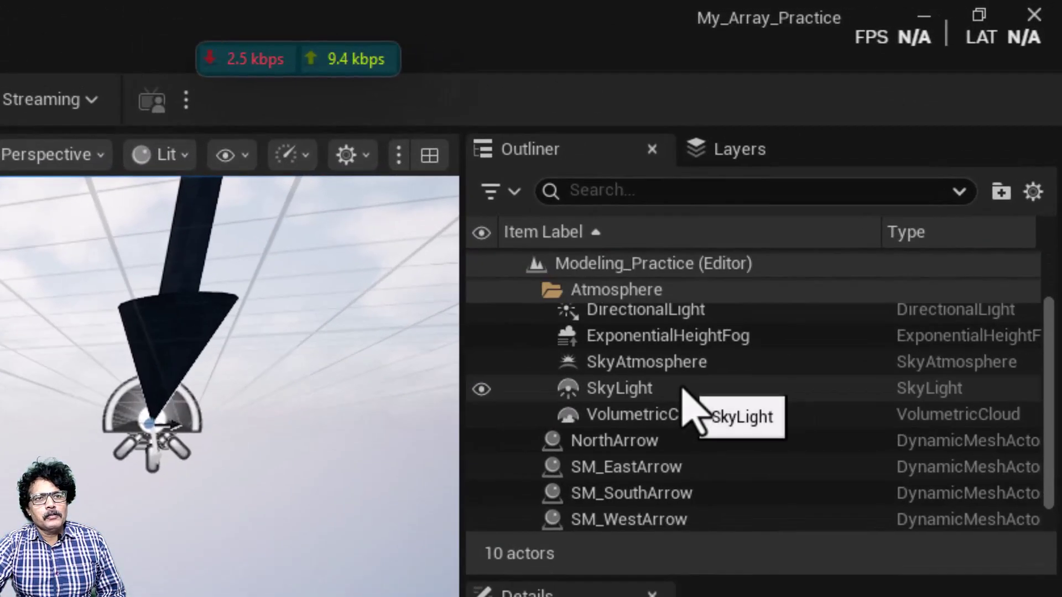
- Select the TwoHeadArrows actor, focus the viewport on it and examine it from farther away
scroll(691, 450, down, 1)
click(665, 523)
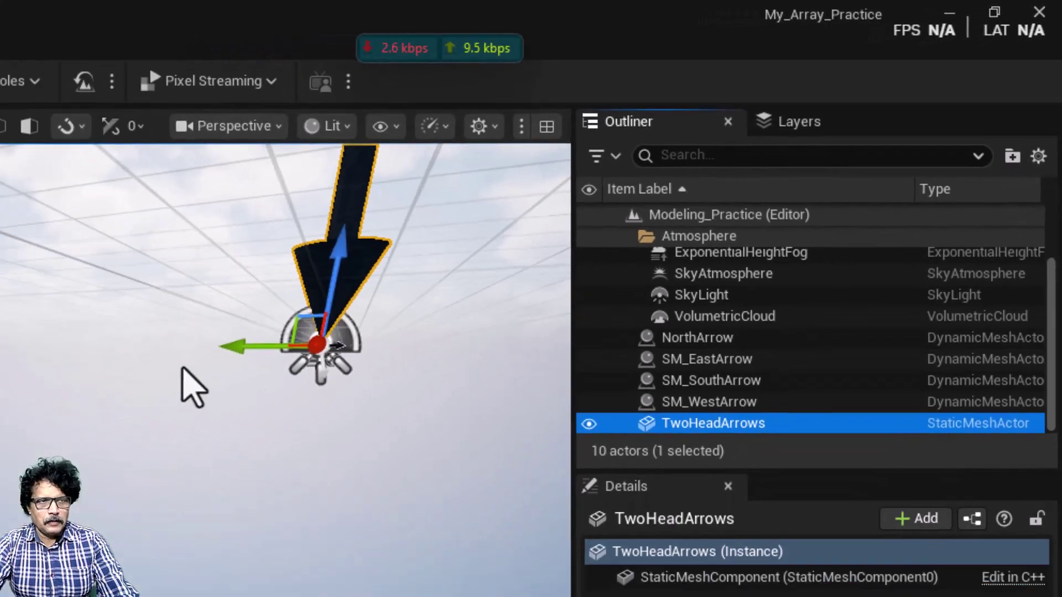
key(f)
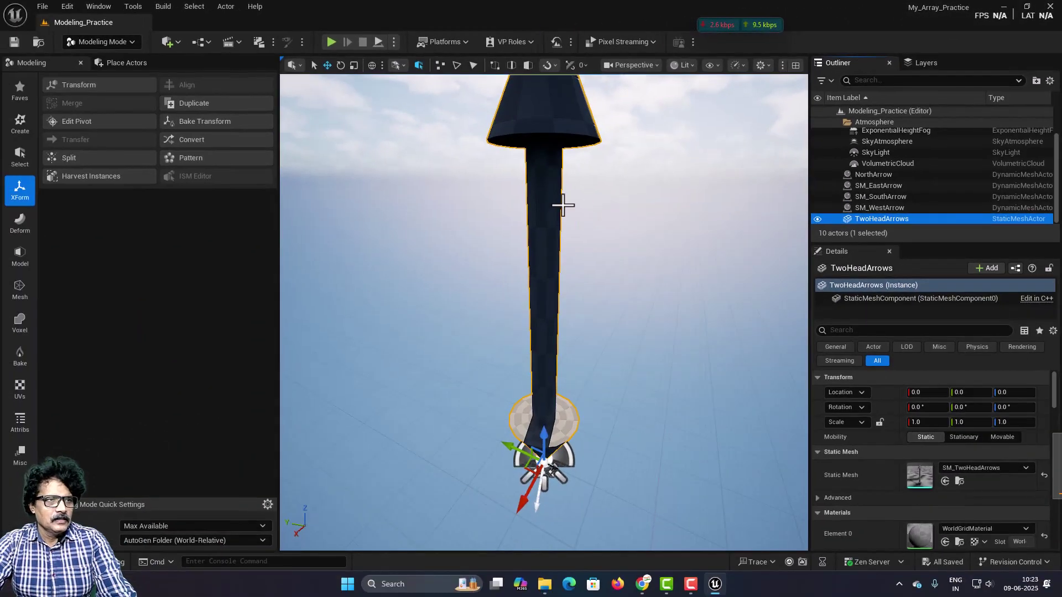
right_drag(541, 247, 538, 220)
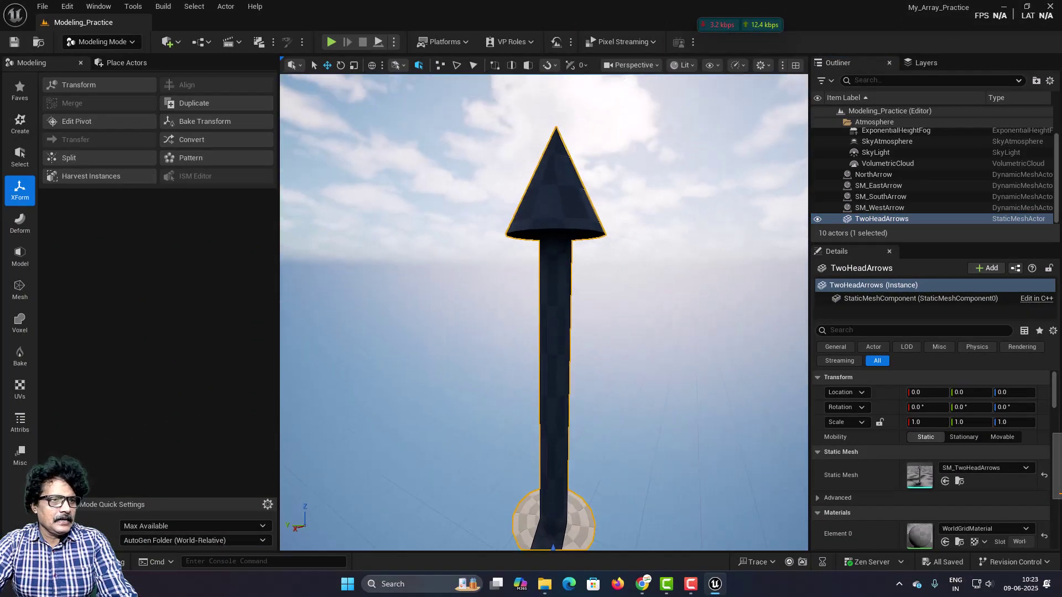
scroll(537, 219, down, 3)
right_drag(526, 332, 488, 327)
key(d)
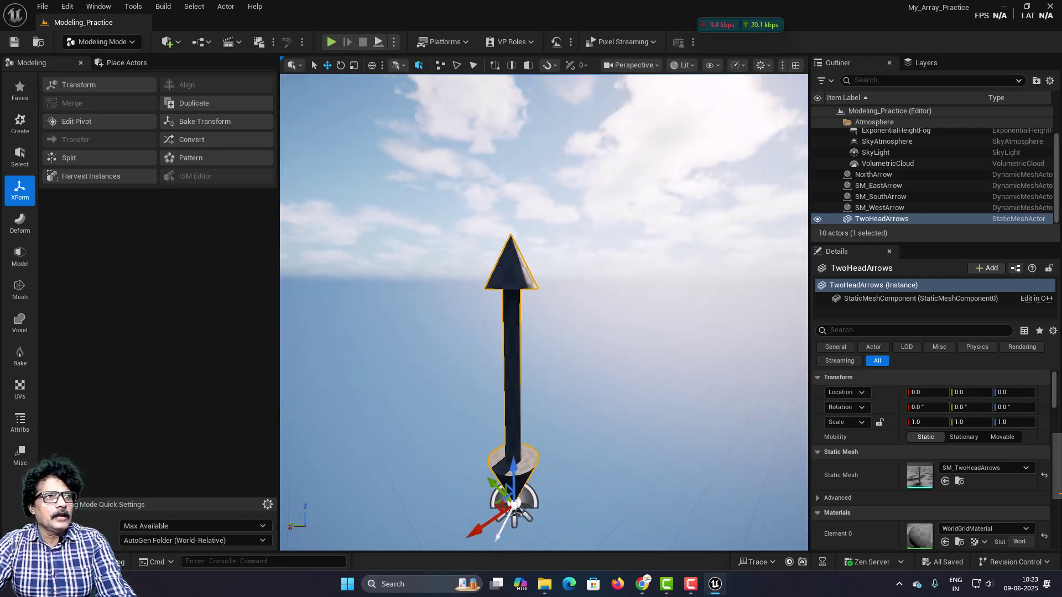
mouse_move(488, 326)
right_down()
mouse_move(484, 285)
mouse_move(486, 334)
right_up()
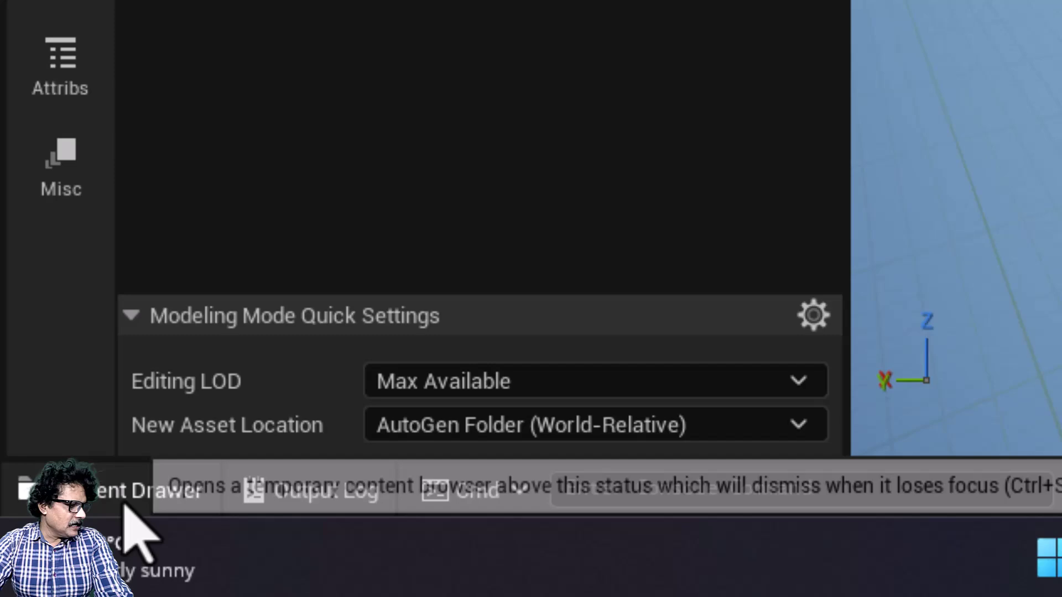
- Locate the SM_TwoHeadArrows static mesh inside the Maps _GENERATED folder, inspect it in the mesh editor and close that editor
click(49, 563)
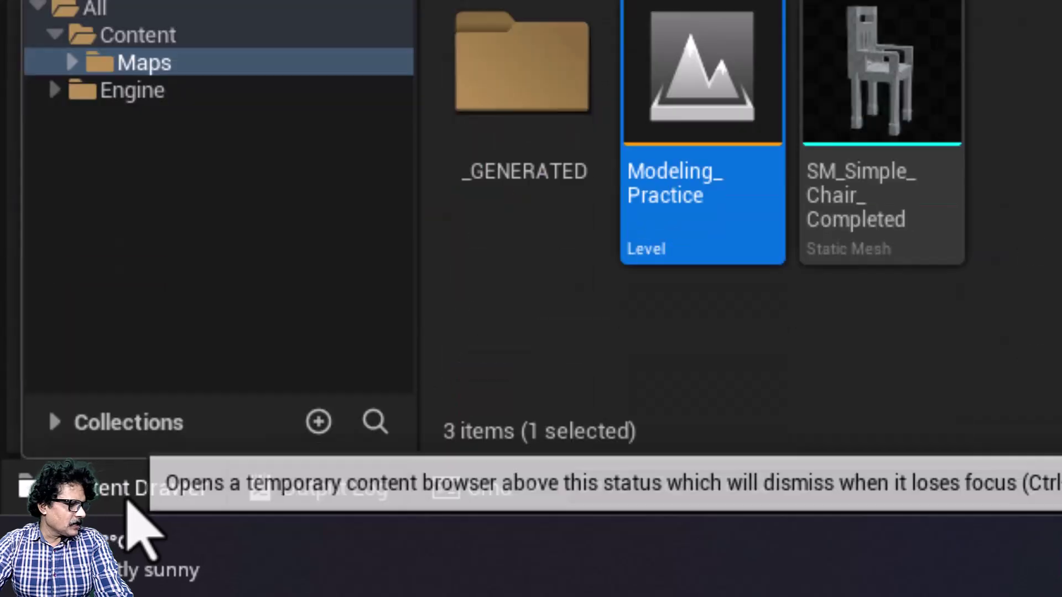
double_click(545, 61)
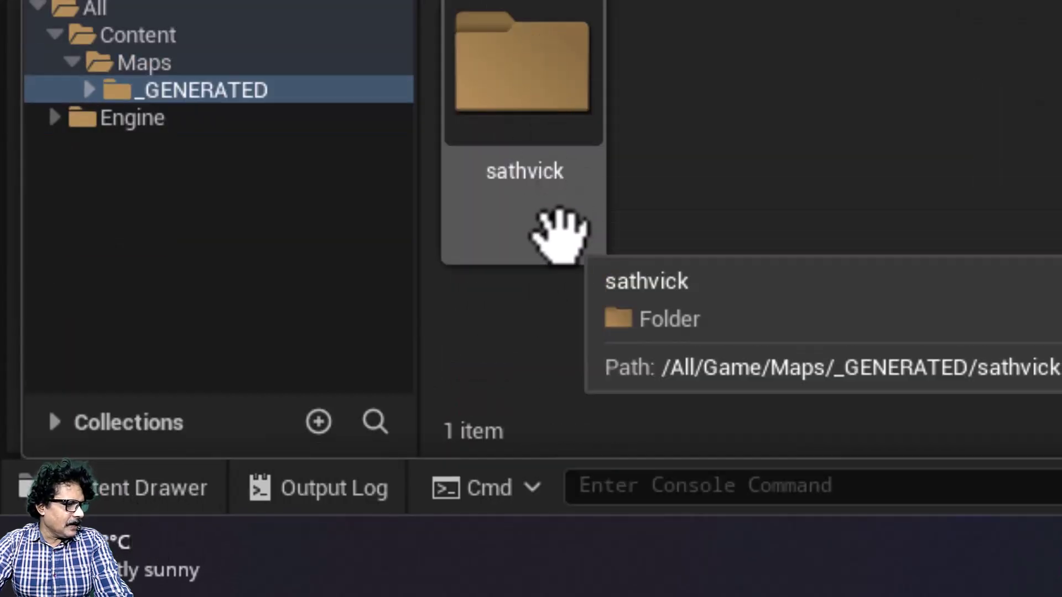
double_click(507, 49)
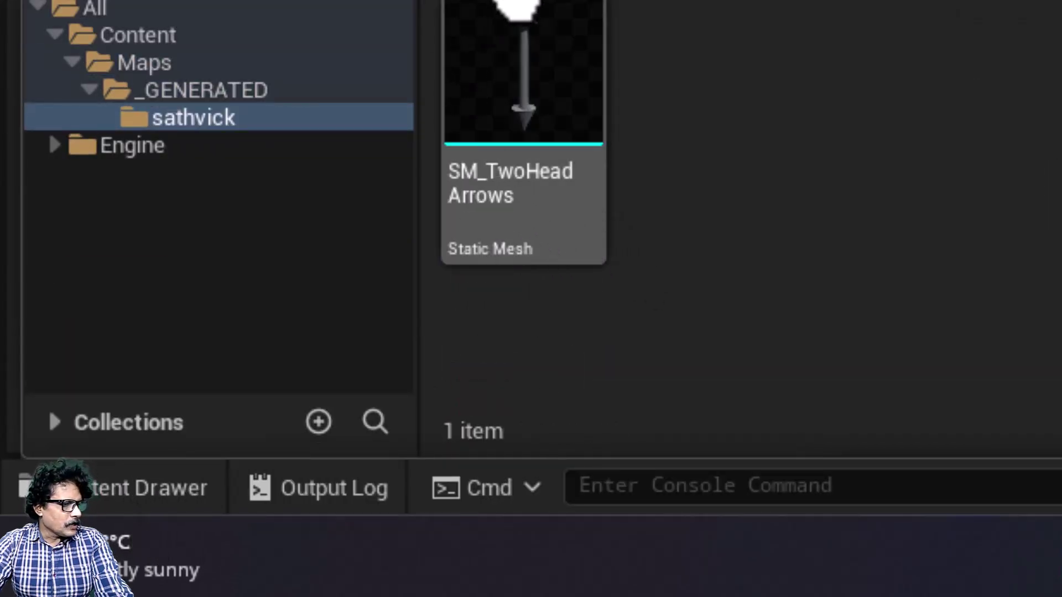
click(522, 77)
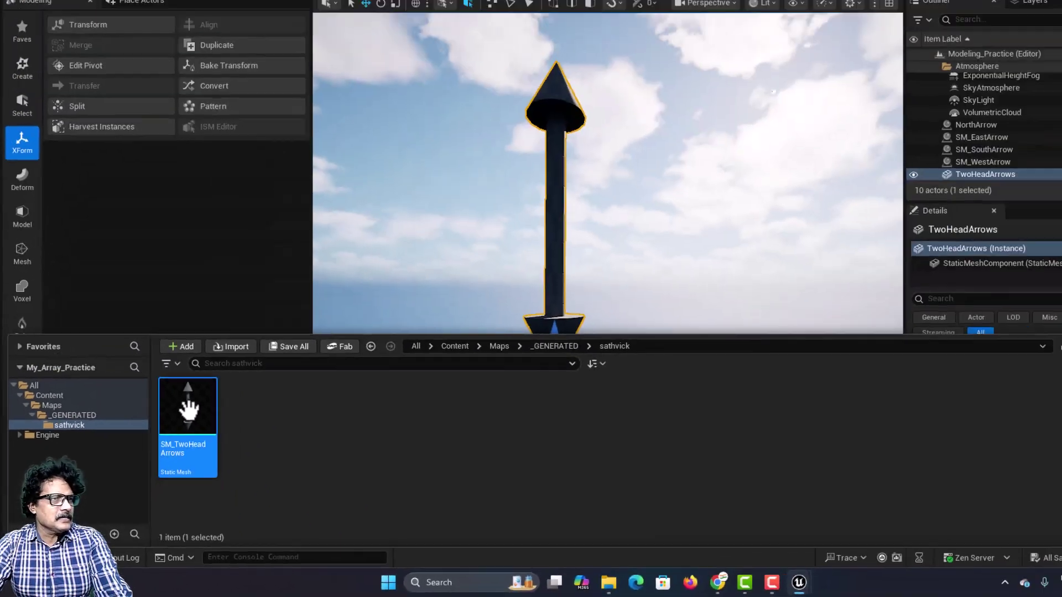
double_click(523, 74)
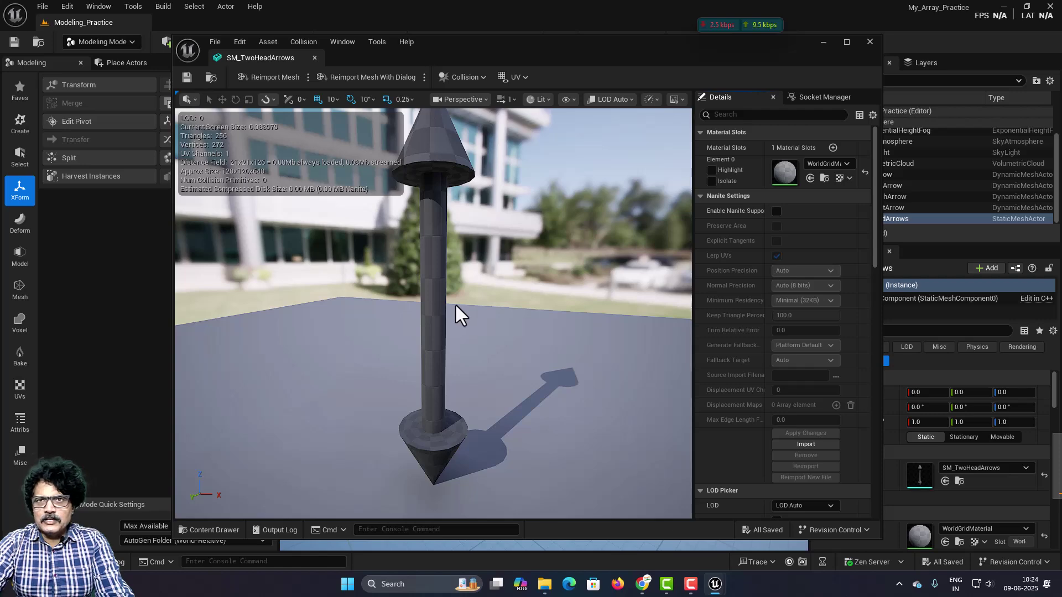
click(870, 42)
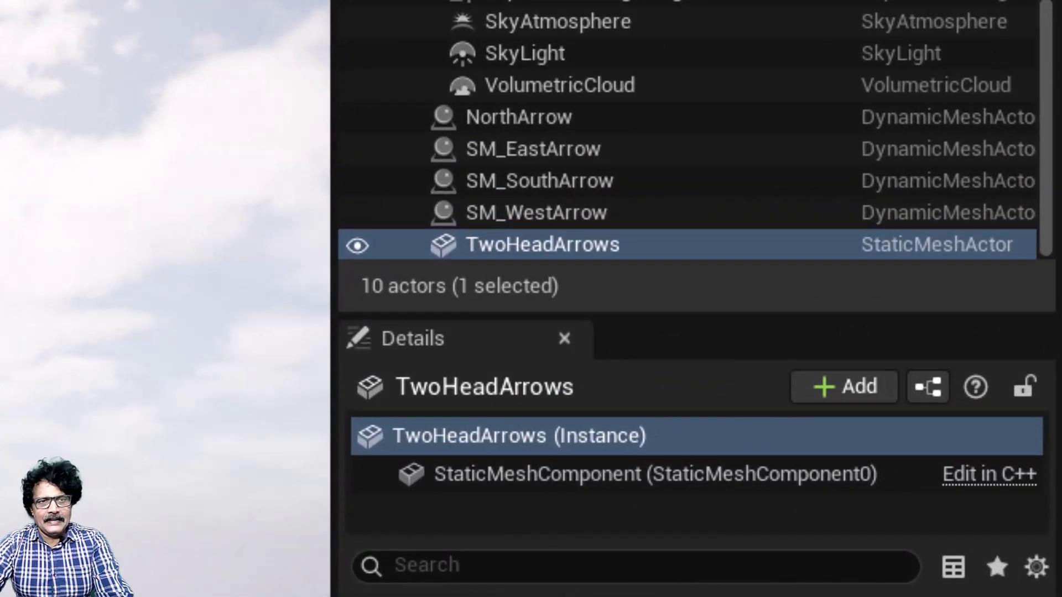
- Check the actor types and components of the East, South, West and North arrow actors one after another
click(554, 147)
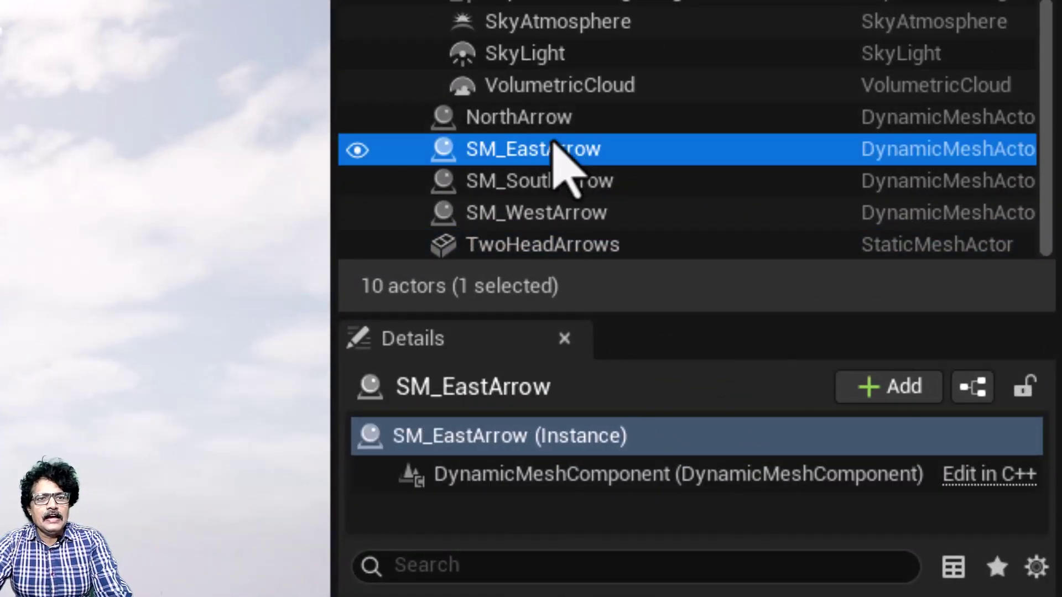
click(553, 185)
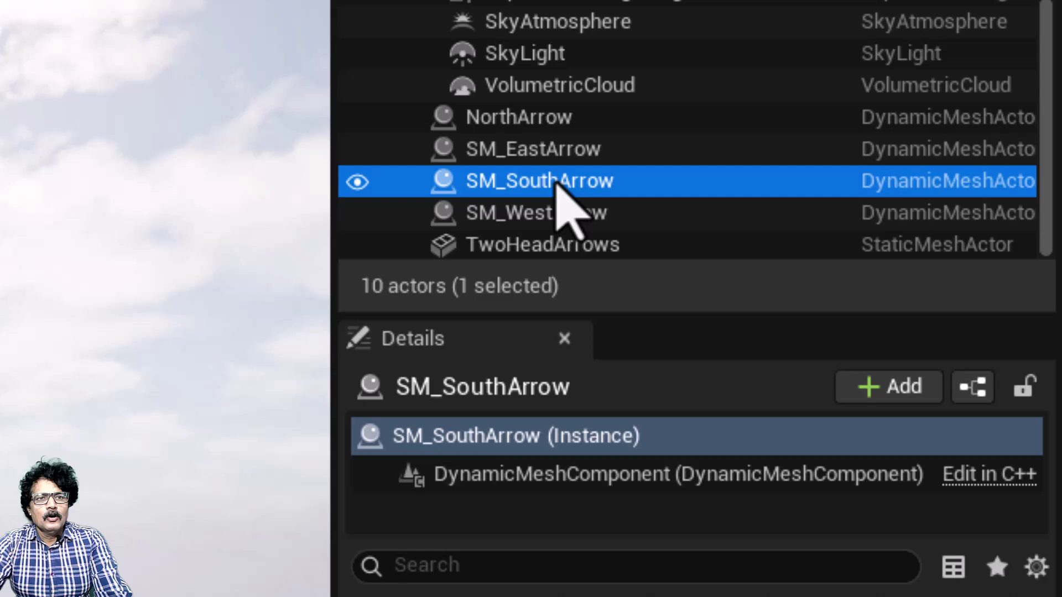
click(570, 224)
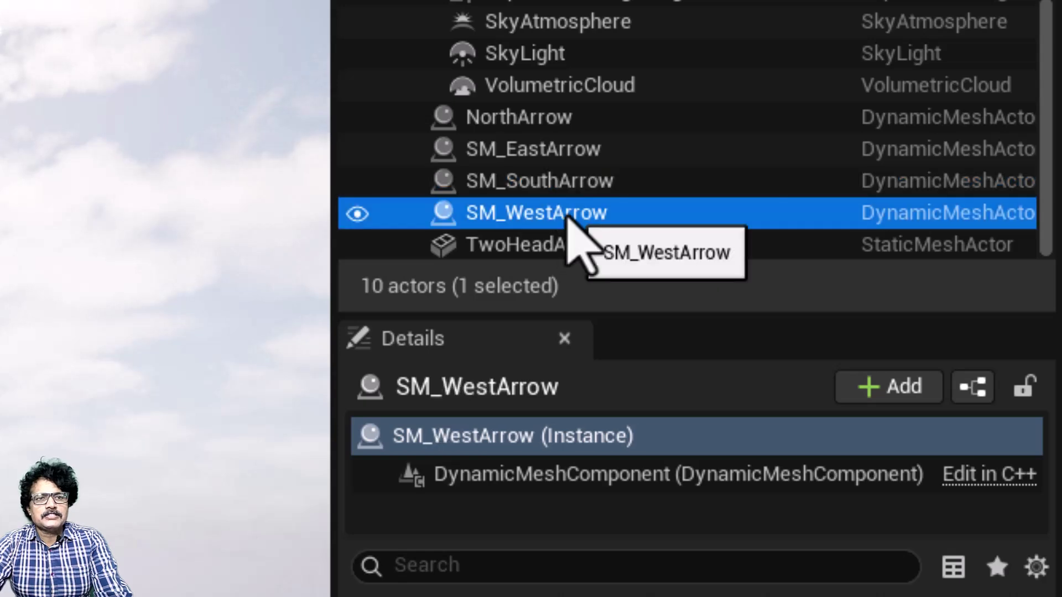
click(559, 121)
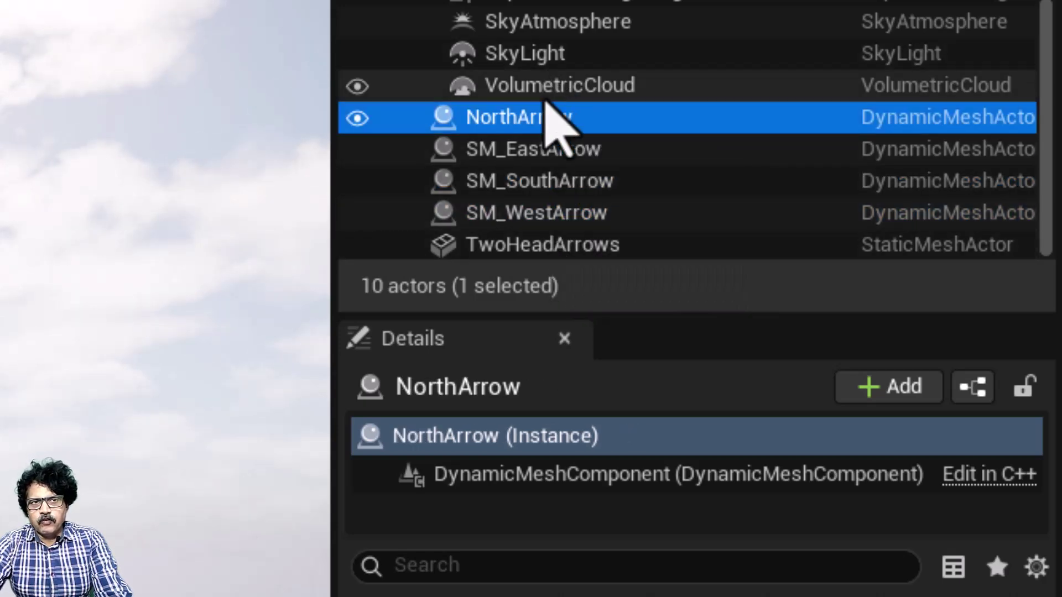
mouse_move(495, 476)
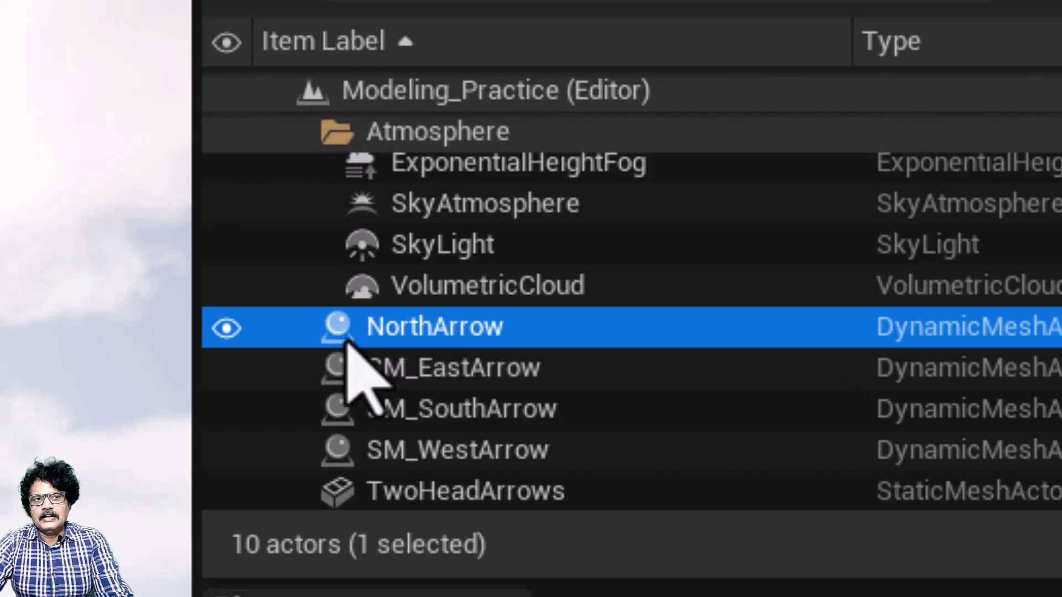
- Start a Pattern on the TwoHeadArrows actor and stretch the line in the viewport to an extent of about 1222
click(465, 493)
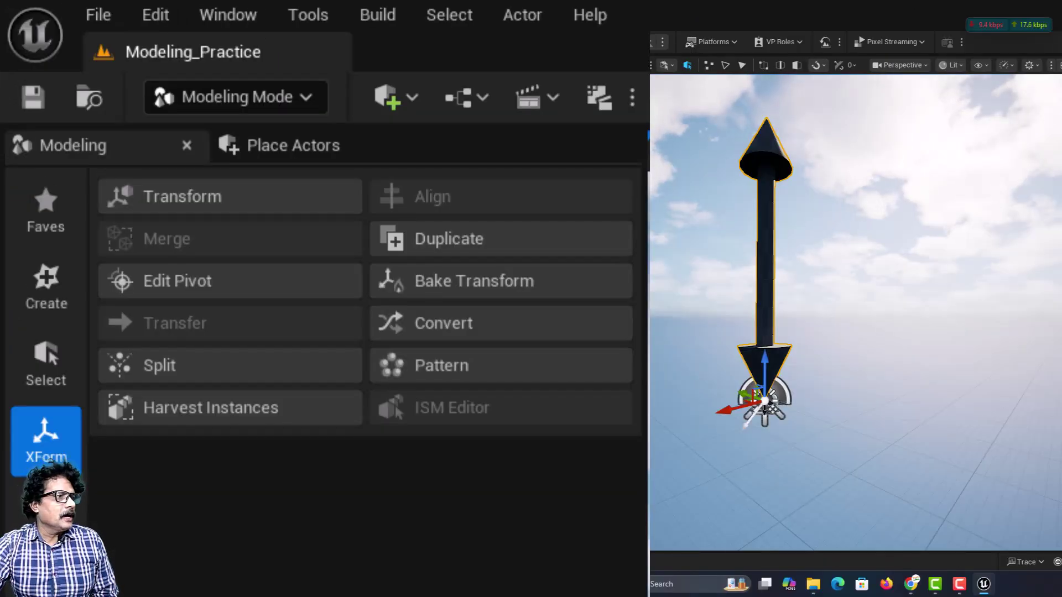
click(506, 374)
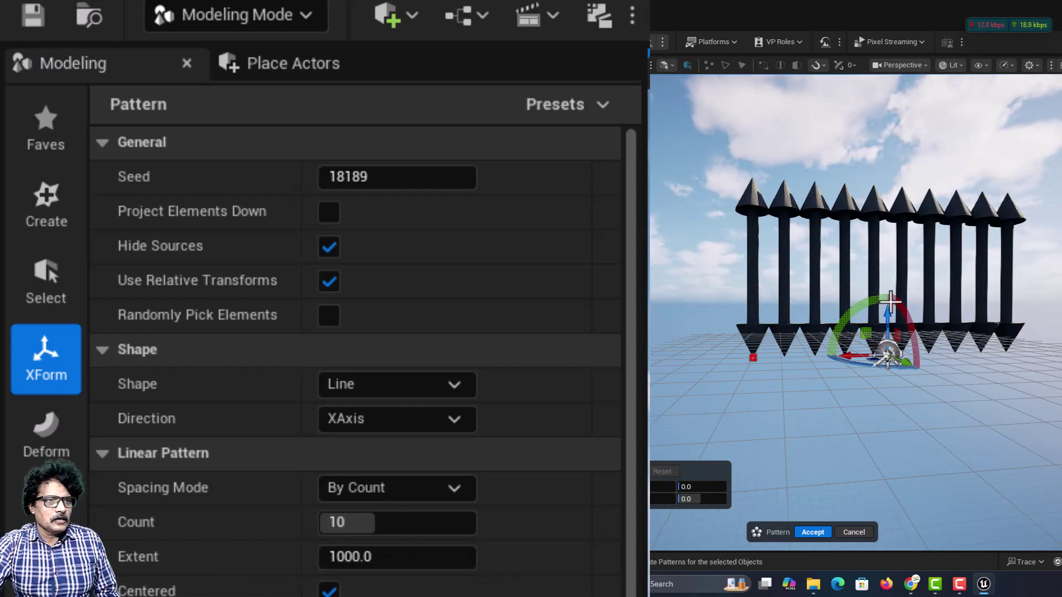
scroll(904, 287, up, 3)
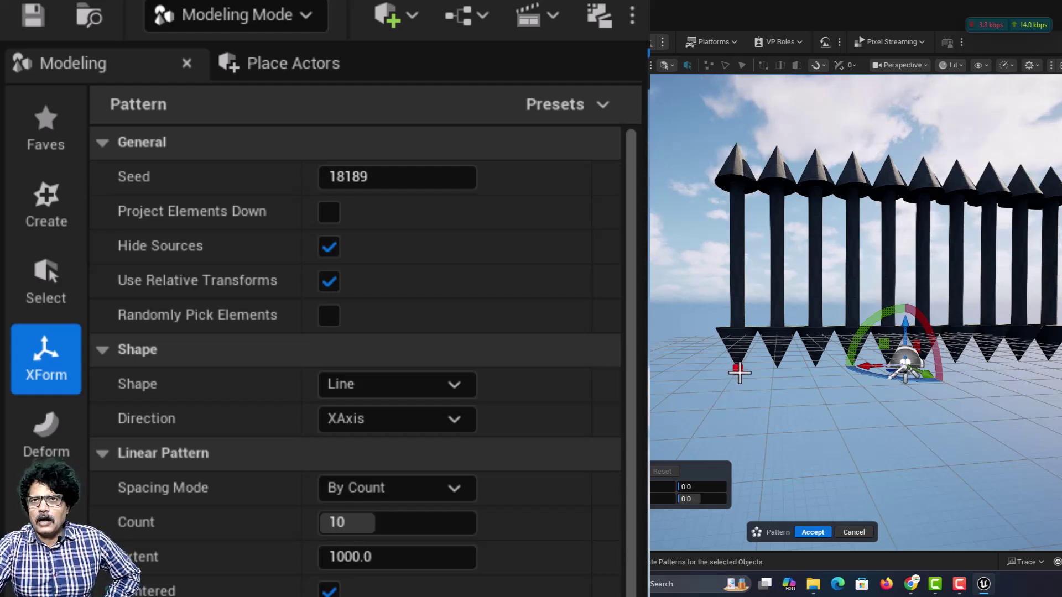
mouse_move(739, 371)
mouse_down()
mouse_move(672, 369)
mouse_move(748, 372)
mouse_move(685, 377)
mouse_move(735, 383)
mouse_move(647, 372)
mouse_move(700, 385)
mouse_up()
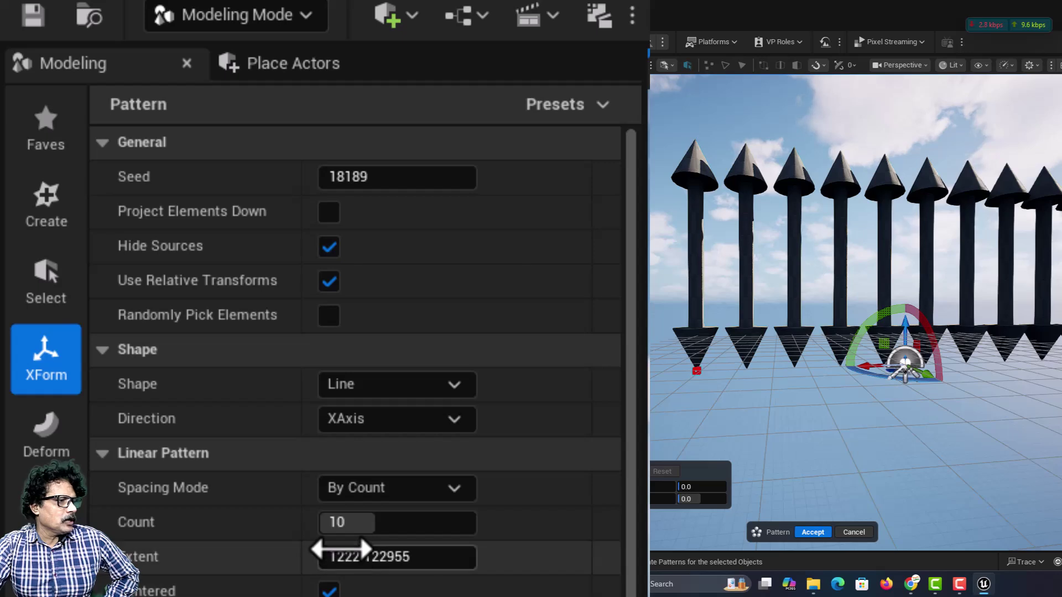
- Set the linear pattern's extent to 2000
click(324, 554)
text(2000)
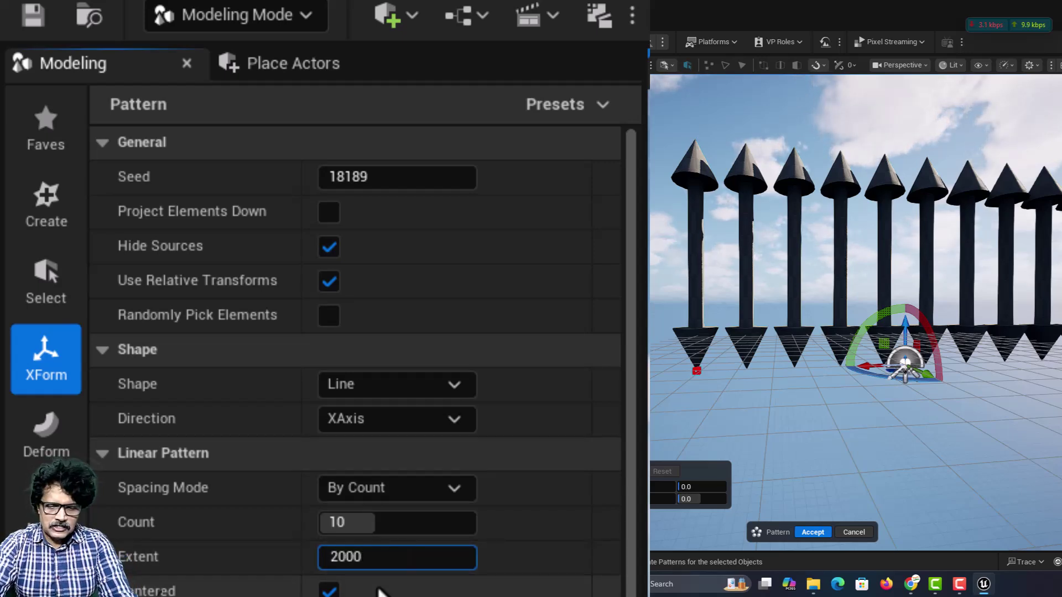
key(Return)
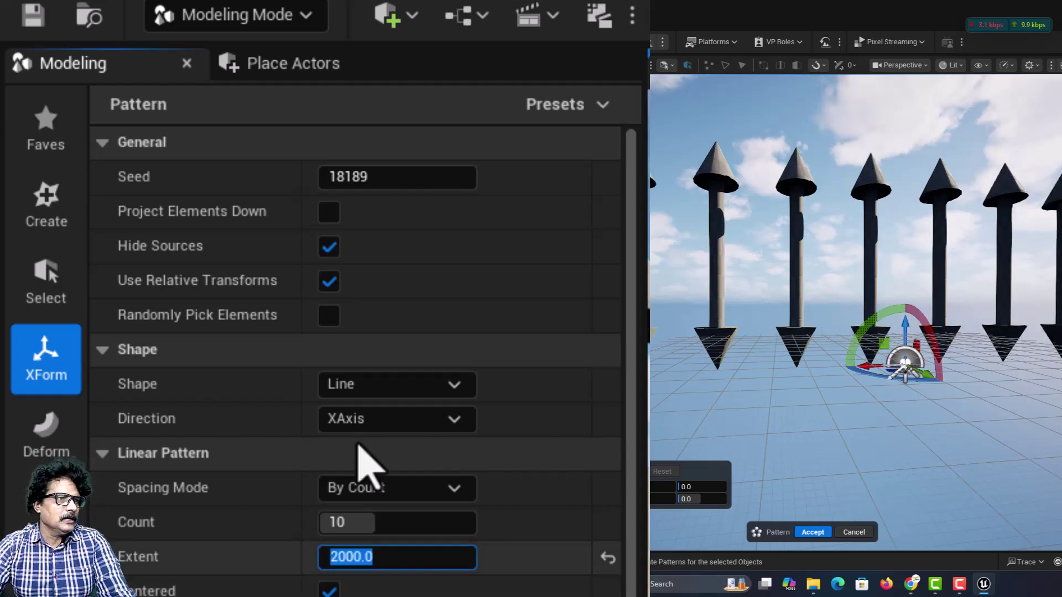
scroll(705, 280, down, 3)
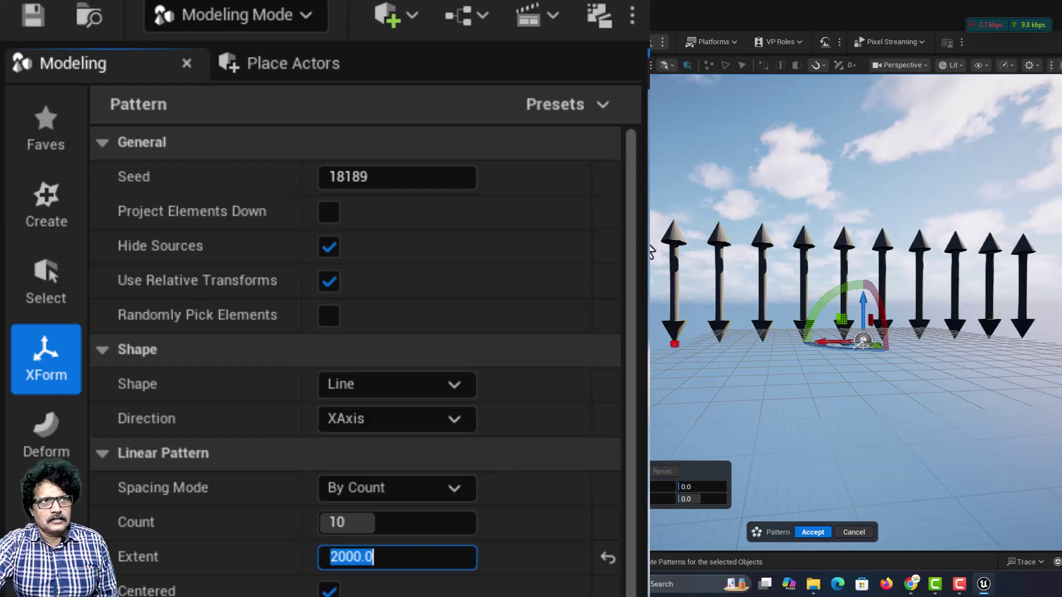
- Clear the actor selection, try the Front view, and switch the viewport to the Right orthographic view showing the whole row of arrows
click(894, 68)
click(905, 187)
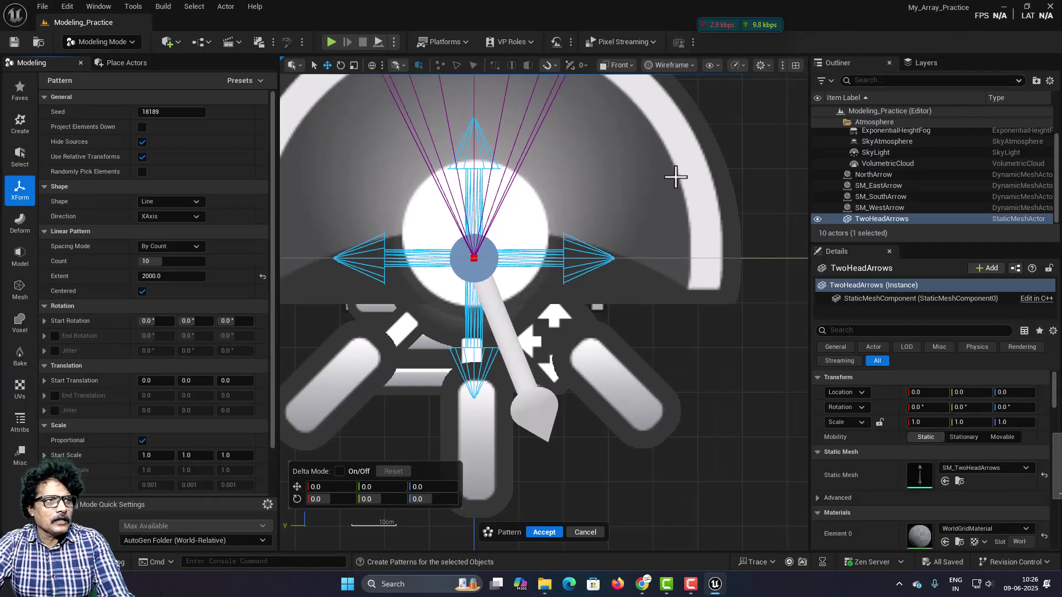
click(696, 275)
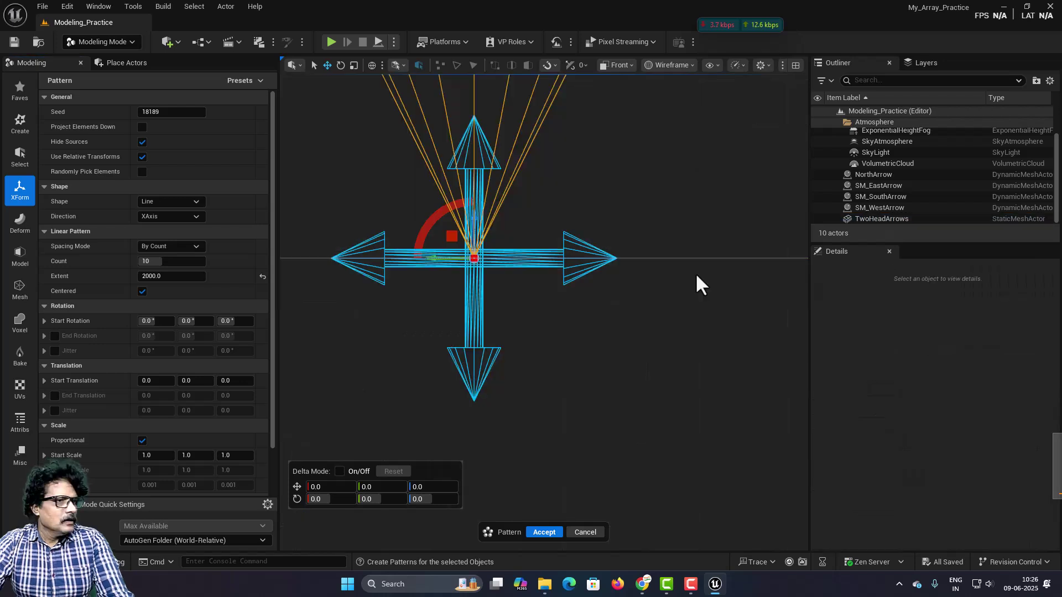
key(f)
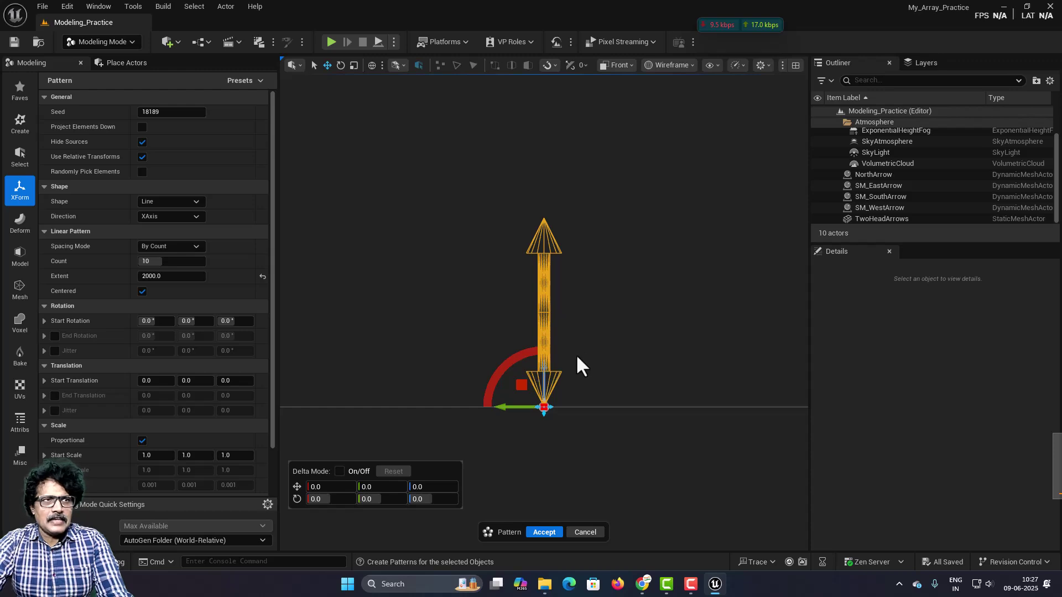
click(617, 65)
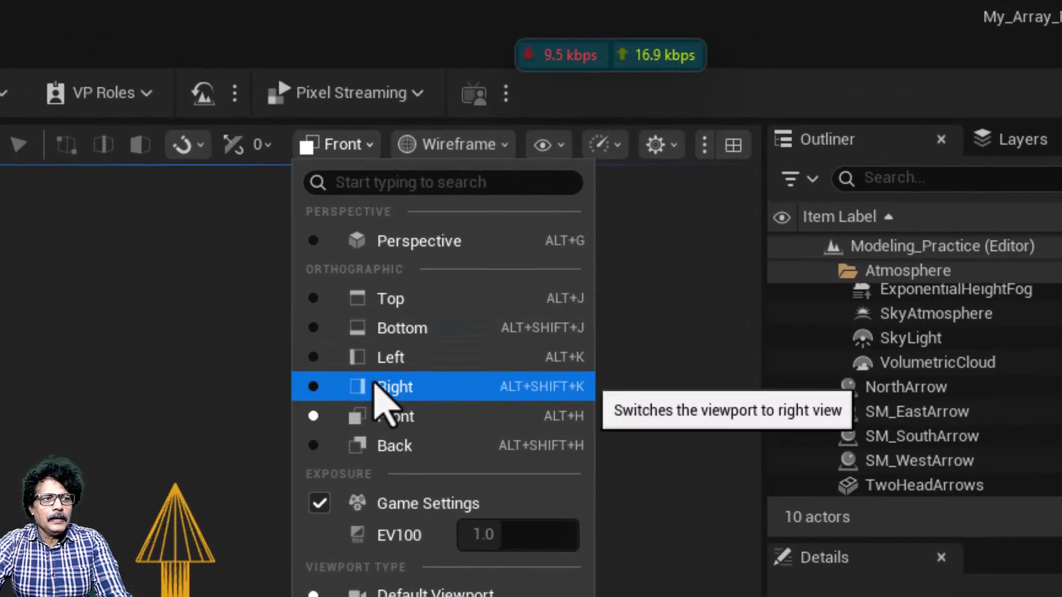
click(636, 178)
scroll(370, 421, down, 3)
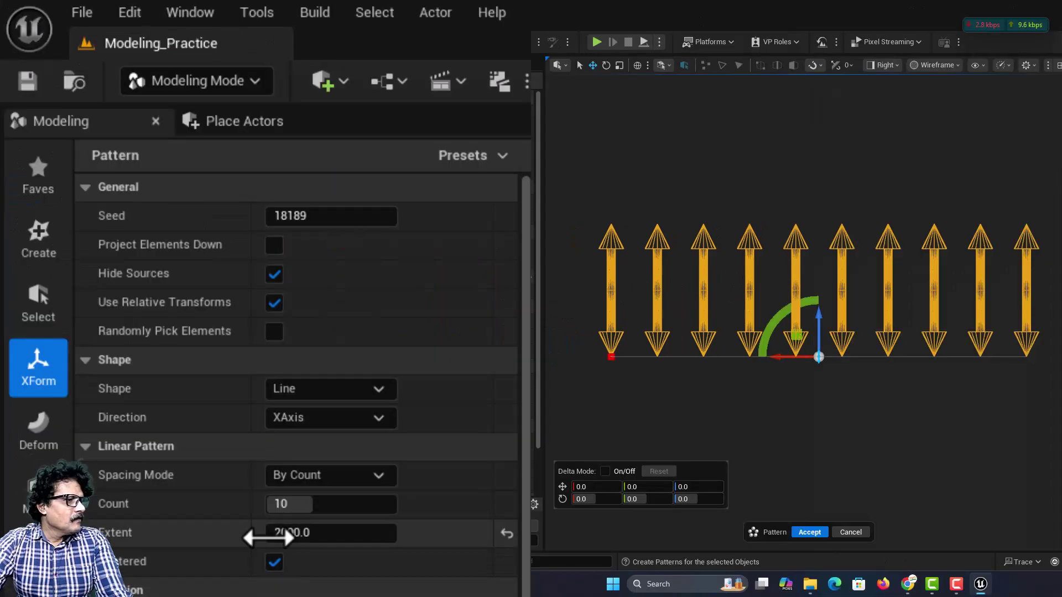
- Set the linear pattern's count to 20 arrows
click(145, 260)
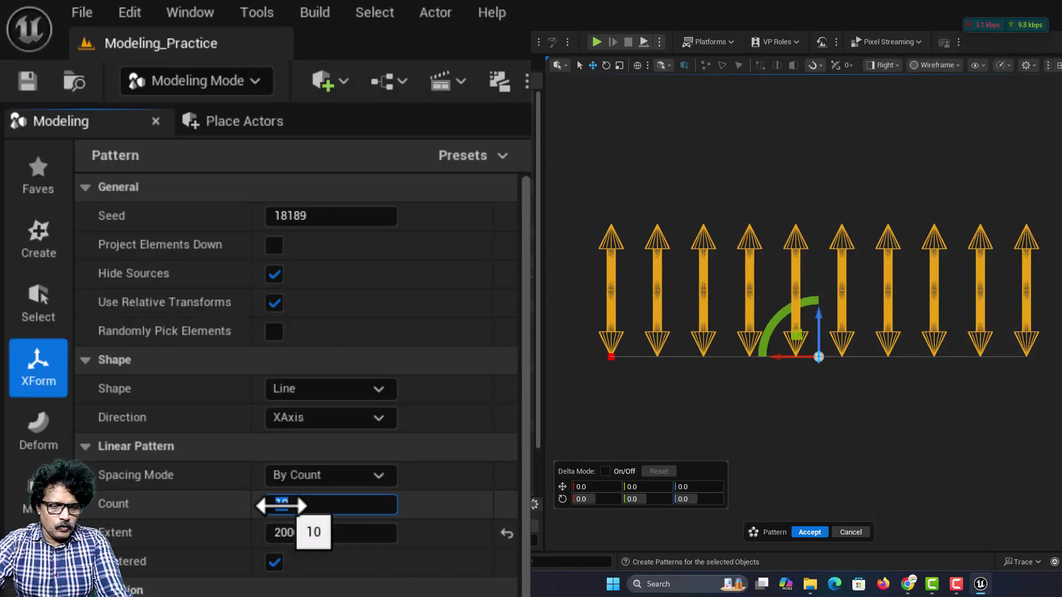
text(20)
key(Return)
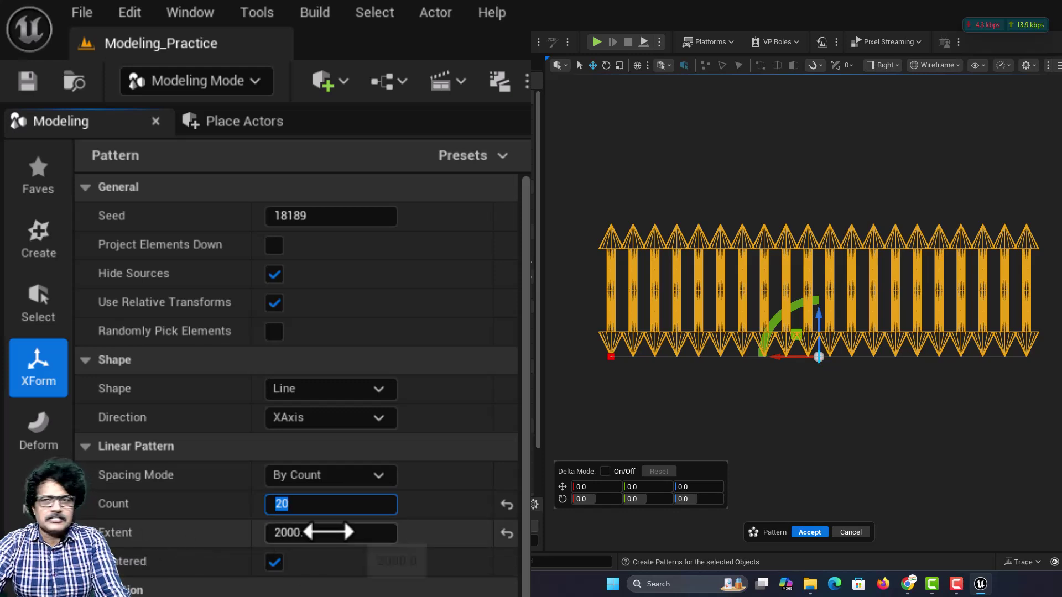
- Change the pattern's spacing mode to Step Size and set the step size to 200
click(328, 478)
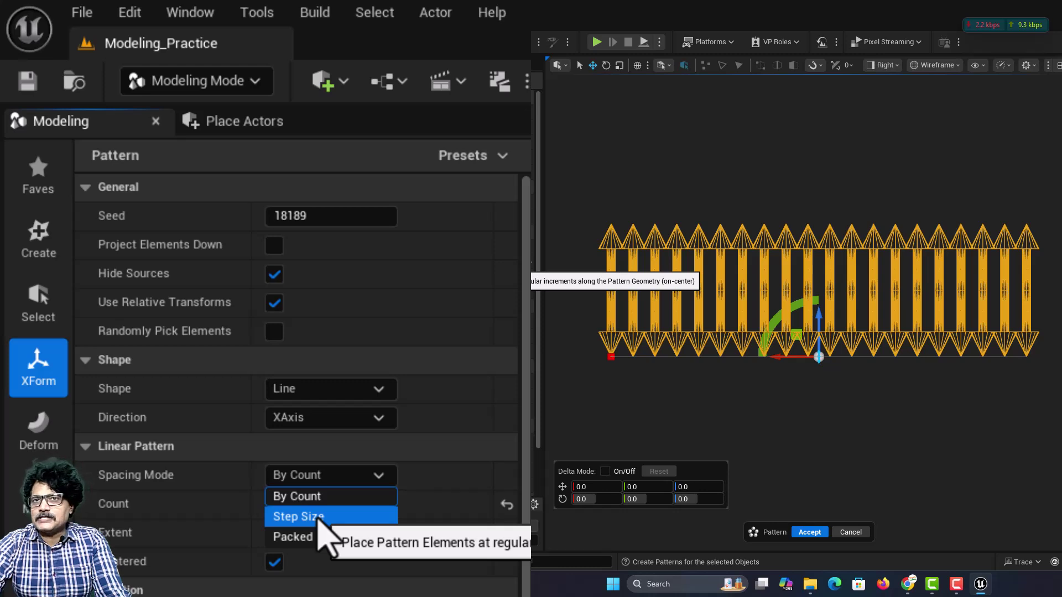
click(319, 519)
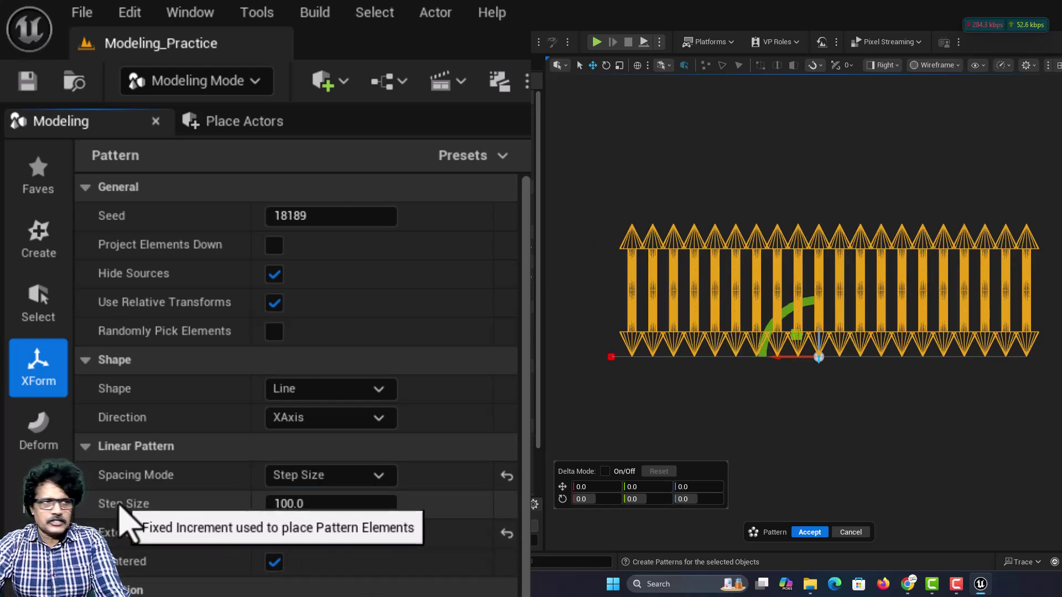
mouse_move(297, 505)
mouse_down()
mouse_move(257, 506)
mouse_move(279, 506)
mouse_up()
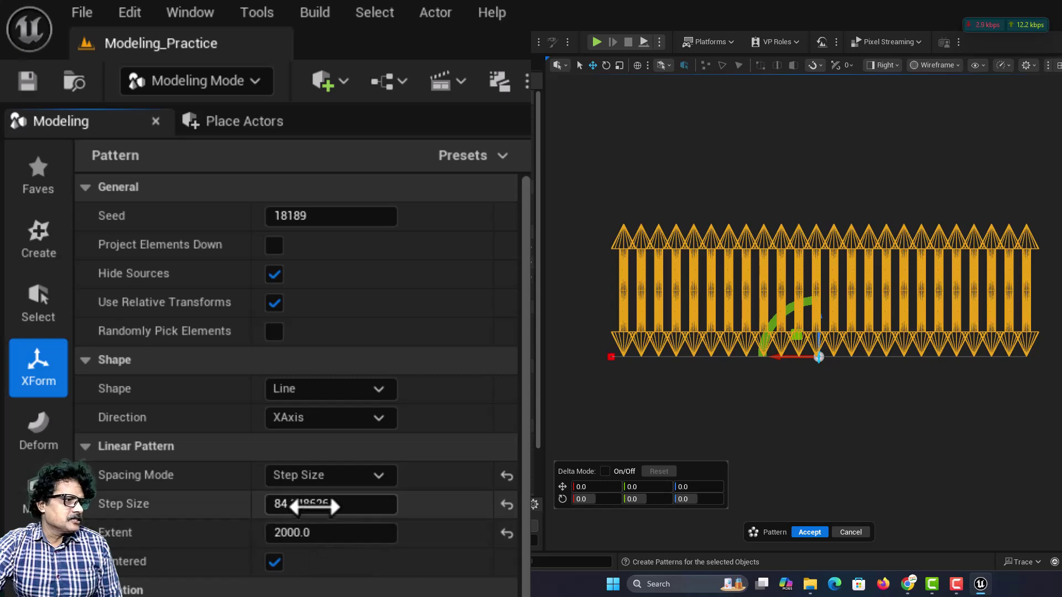
drag(301, 505, 315, 510)
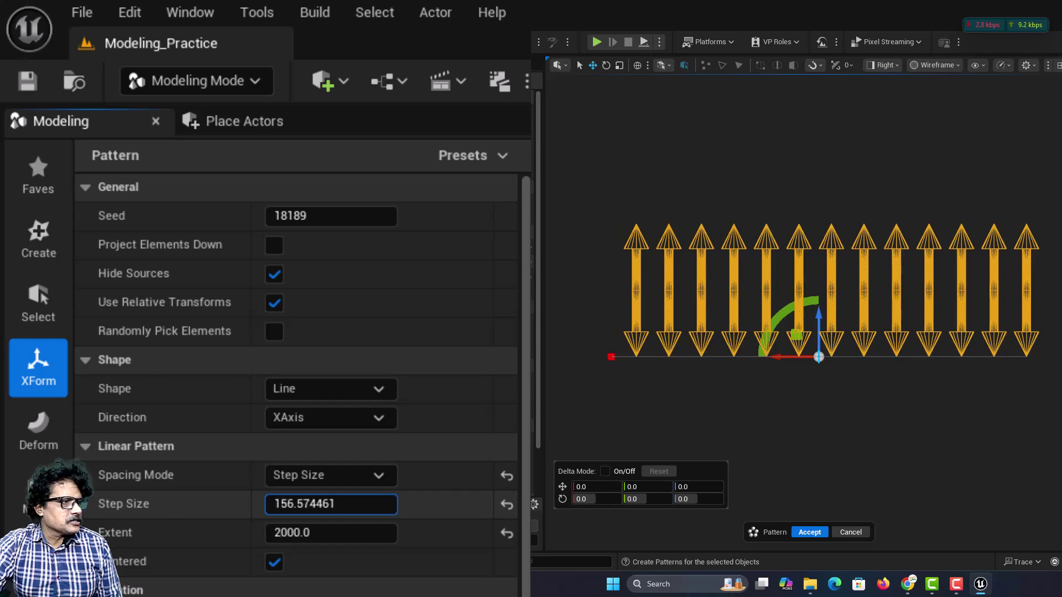
click(315, 510)
text(200)
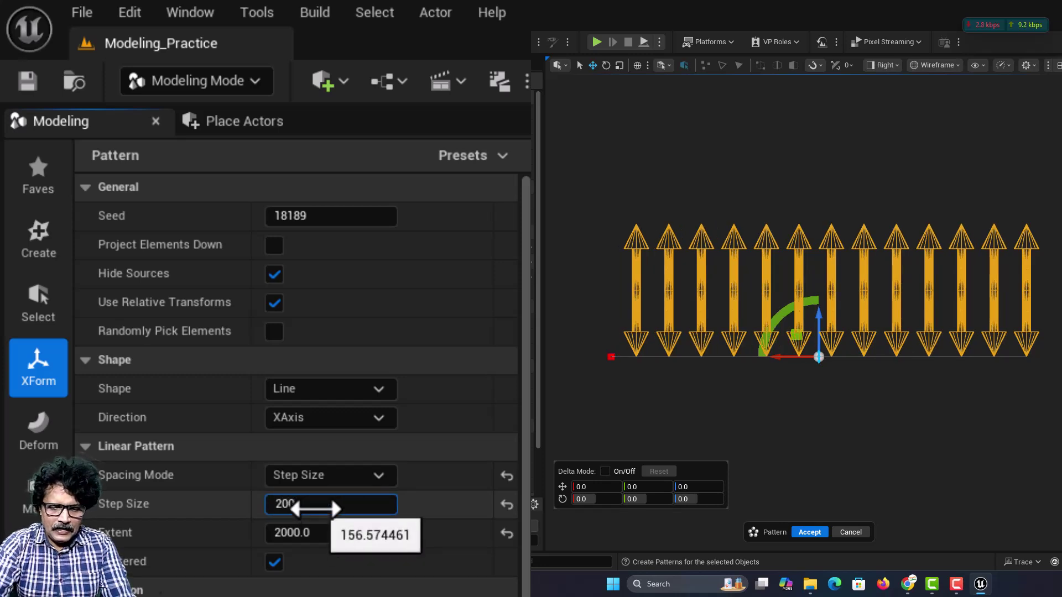
key(Return)
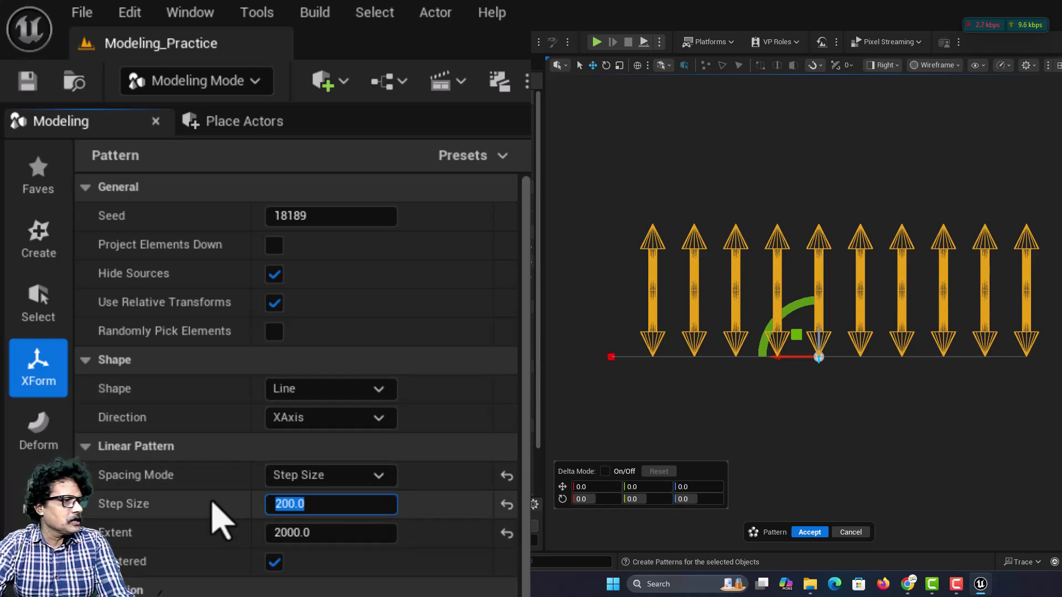
- Try the Packed spacing mode with an adjusted extent, and cancel the Pattern operation
click(288, 478)
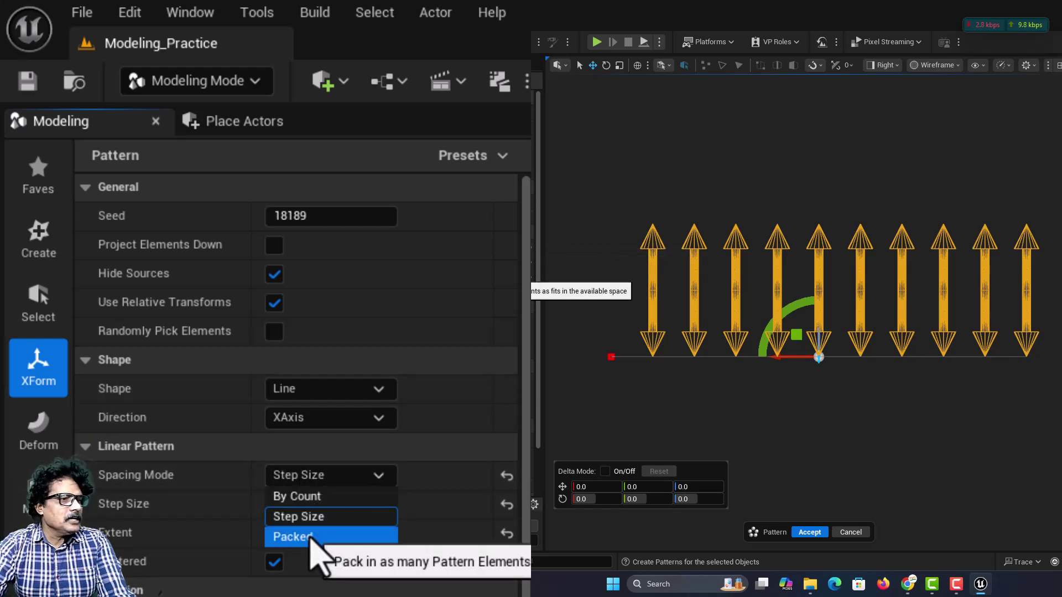
click(318, 553)
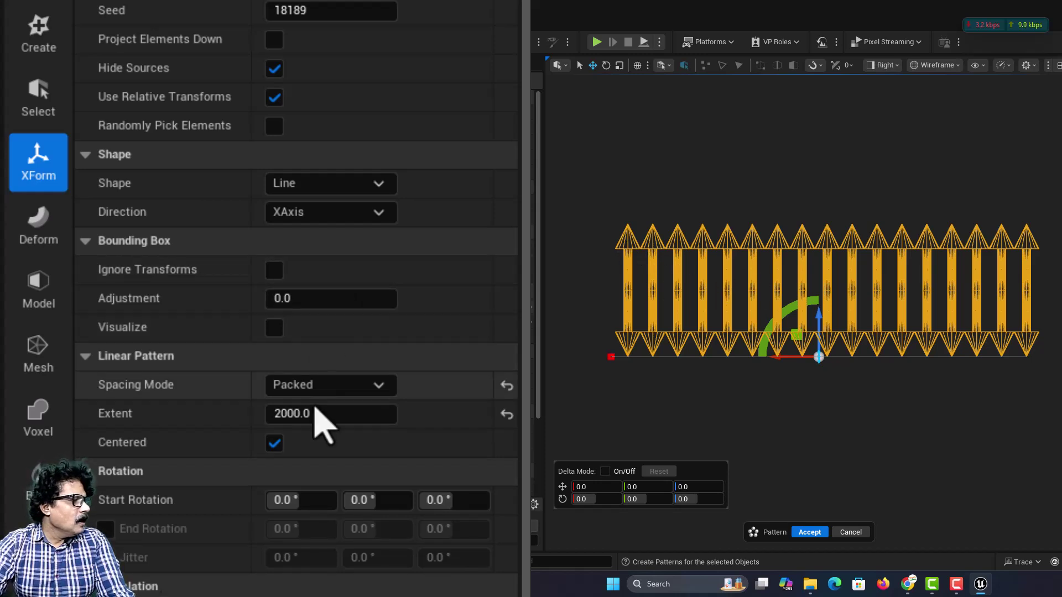
drag(267, 416, 296, 416)
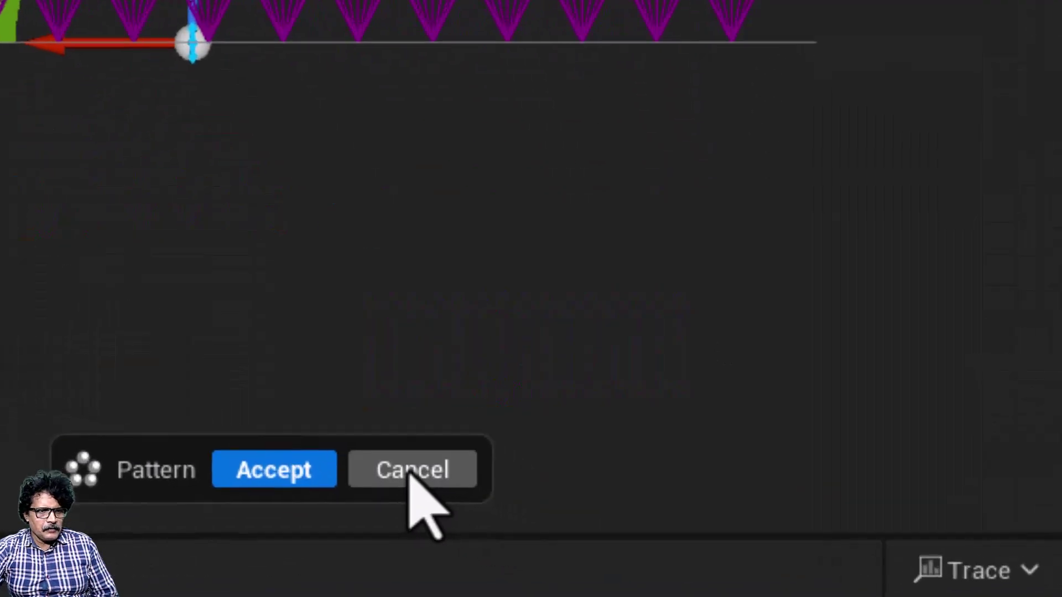
click(585, 533)
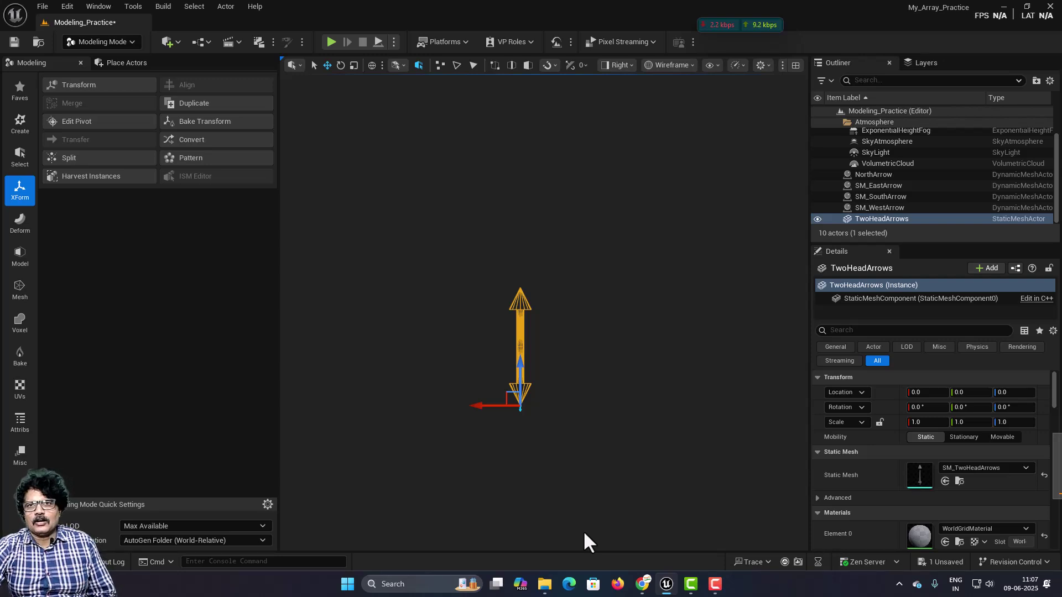
- Start a new Box shape and set its width to 1200 and depth to 1800
click(22, 129)
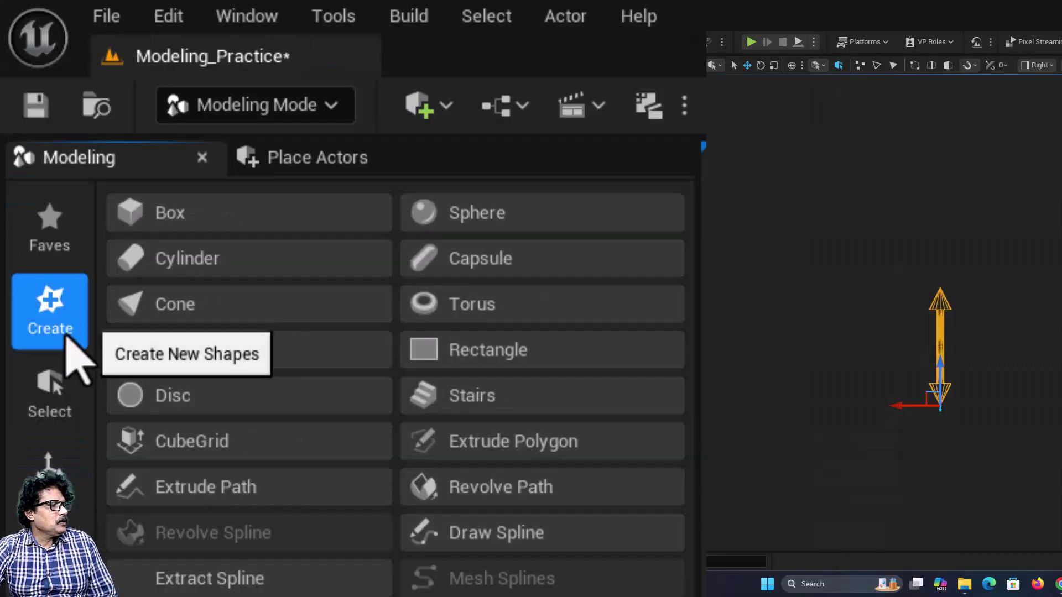
click(203, 213)
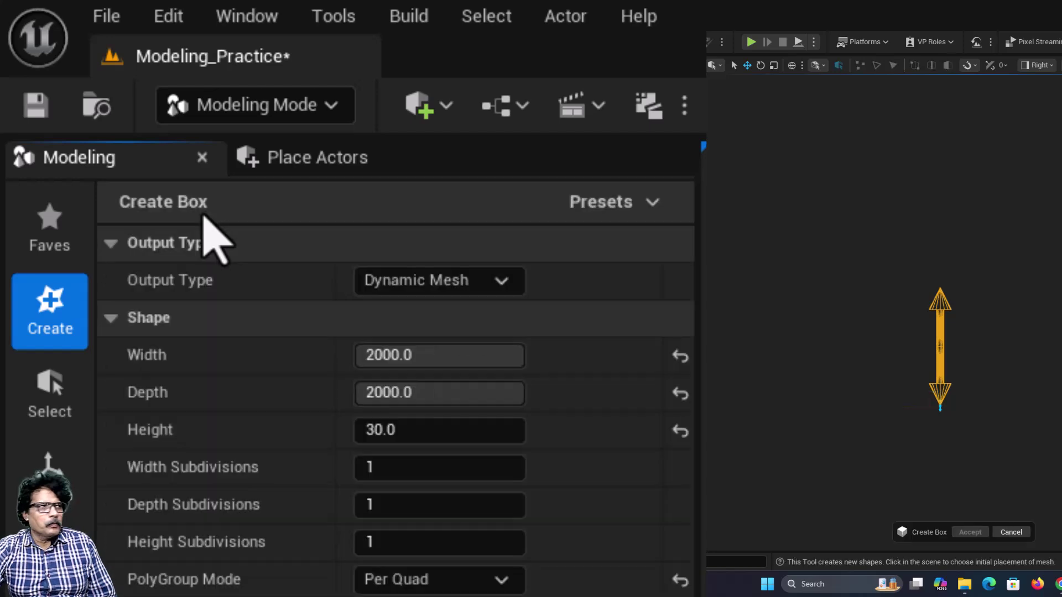
click(450, 280)
click(443, 359)
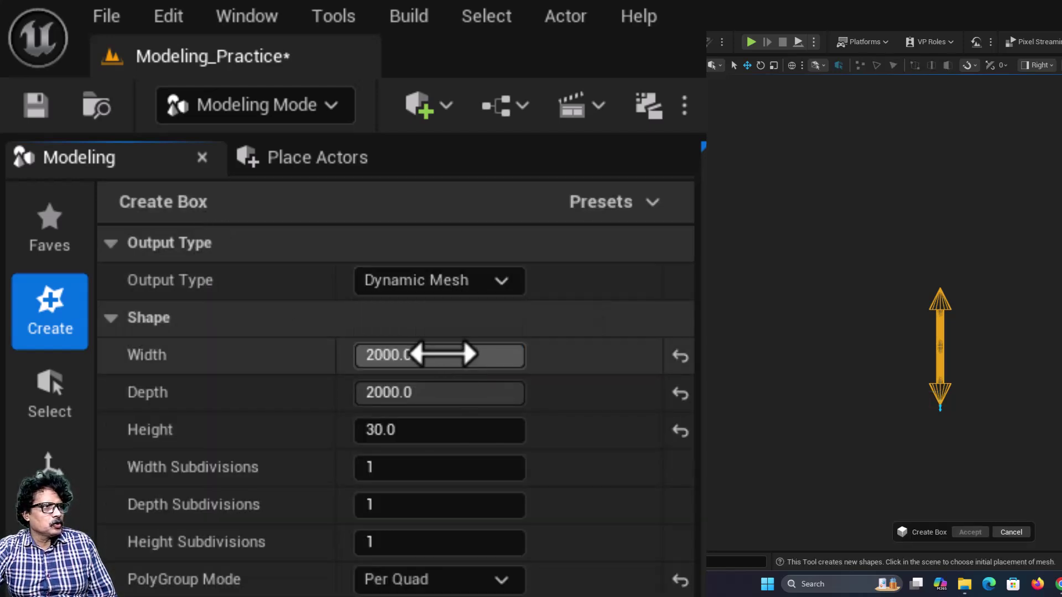
click(400, 361)
text(1)
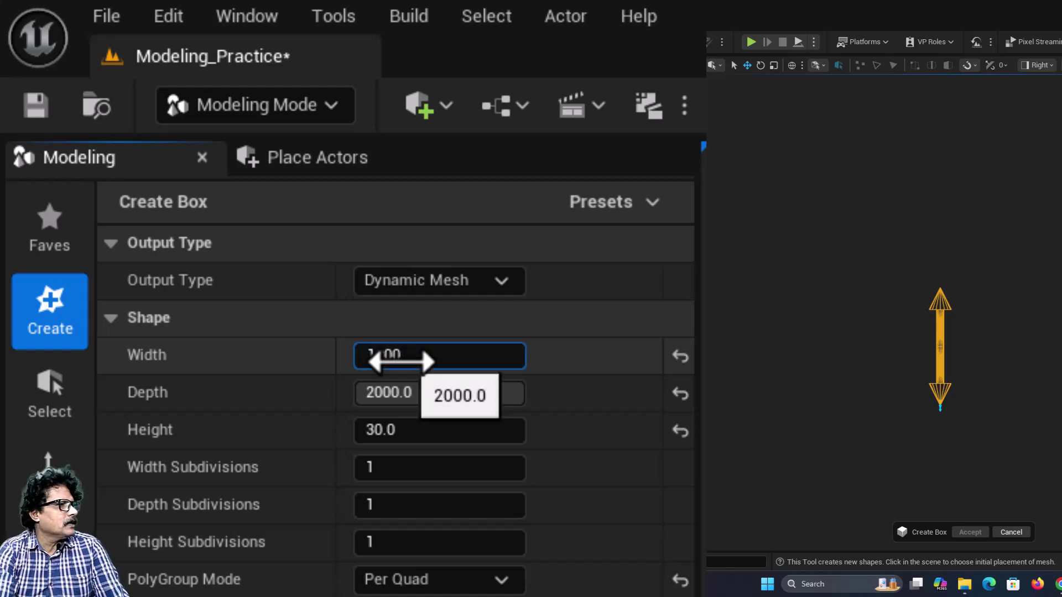
key(Tab)
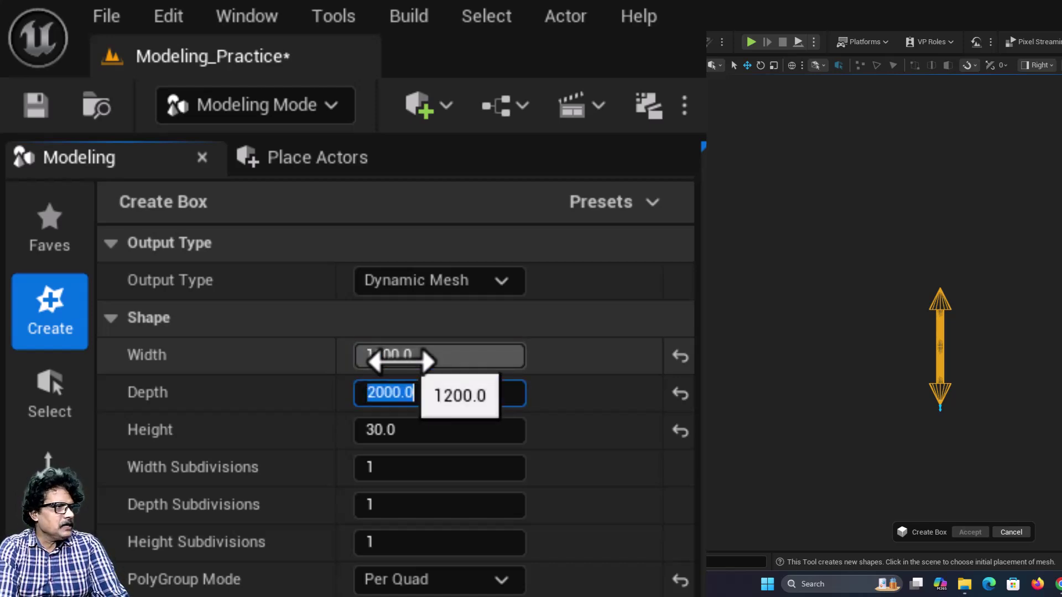
text(1800)
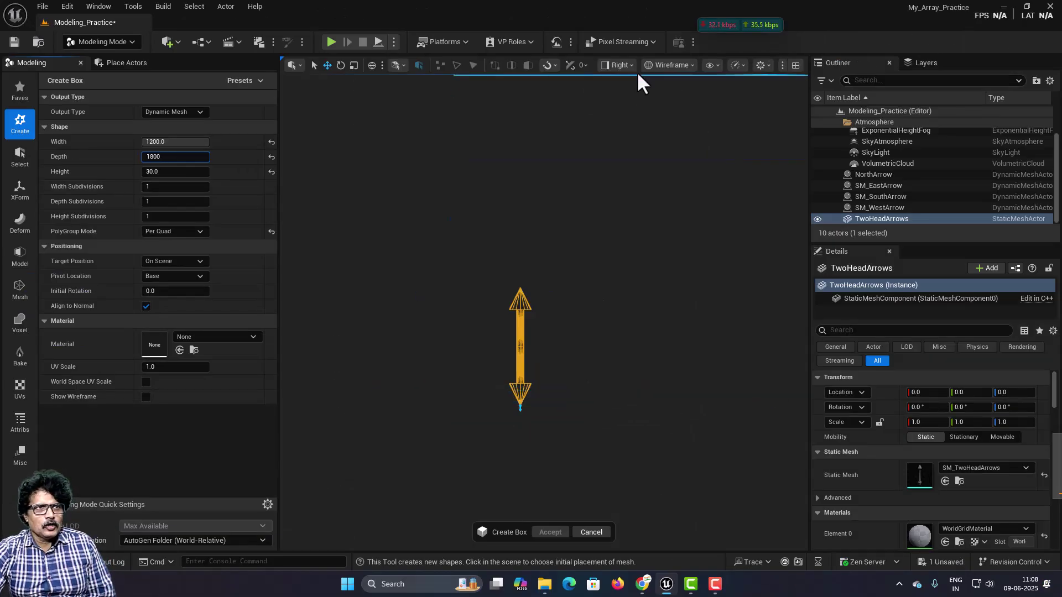
- Switch the viewport to Perspective, place the box in the scene near the arrow, and accept it
click(621, 67)
click(634, 108)
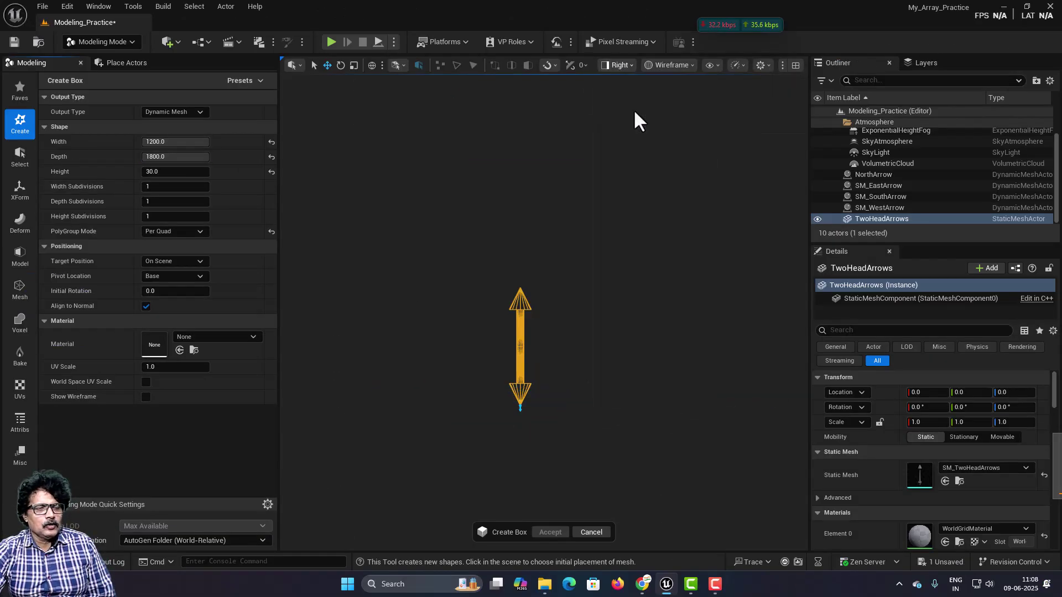
click(562, 383)
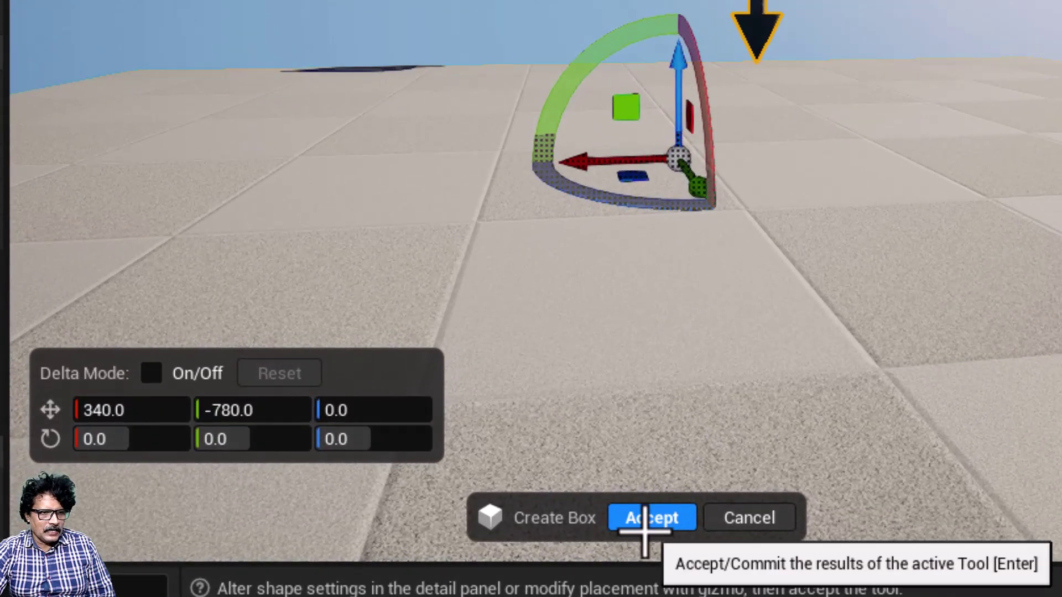
click(645, 520)
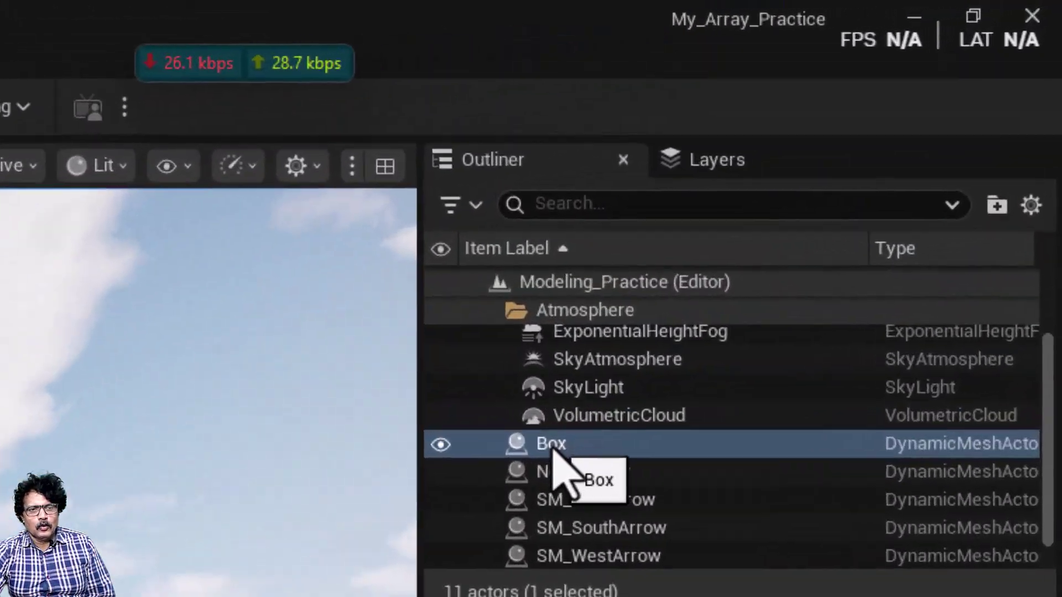
- Rename the new box actor as Ground
key(F2)
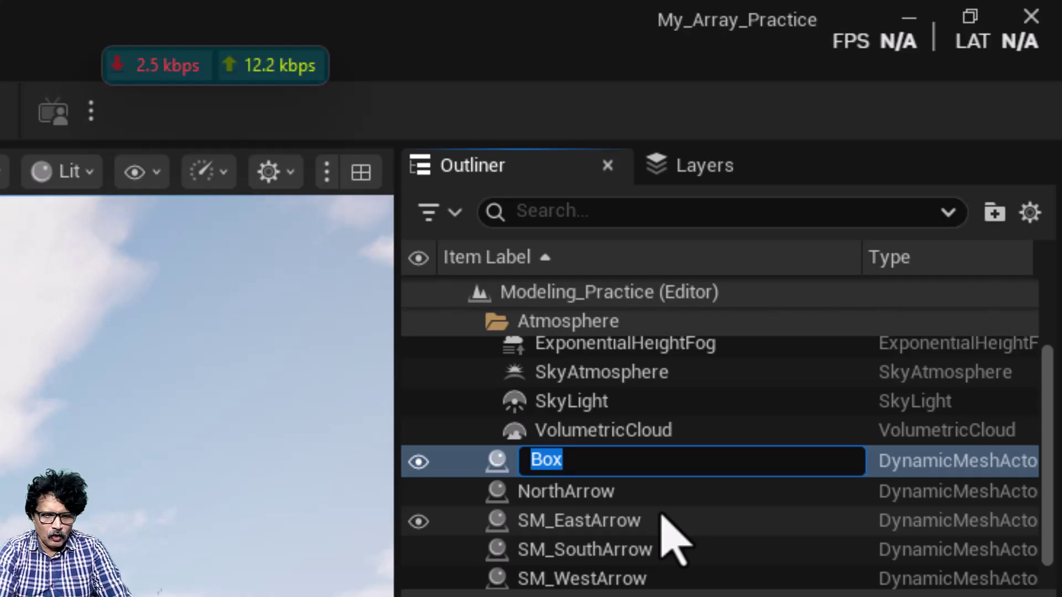
text(Ground)
key(Return)
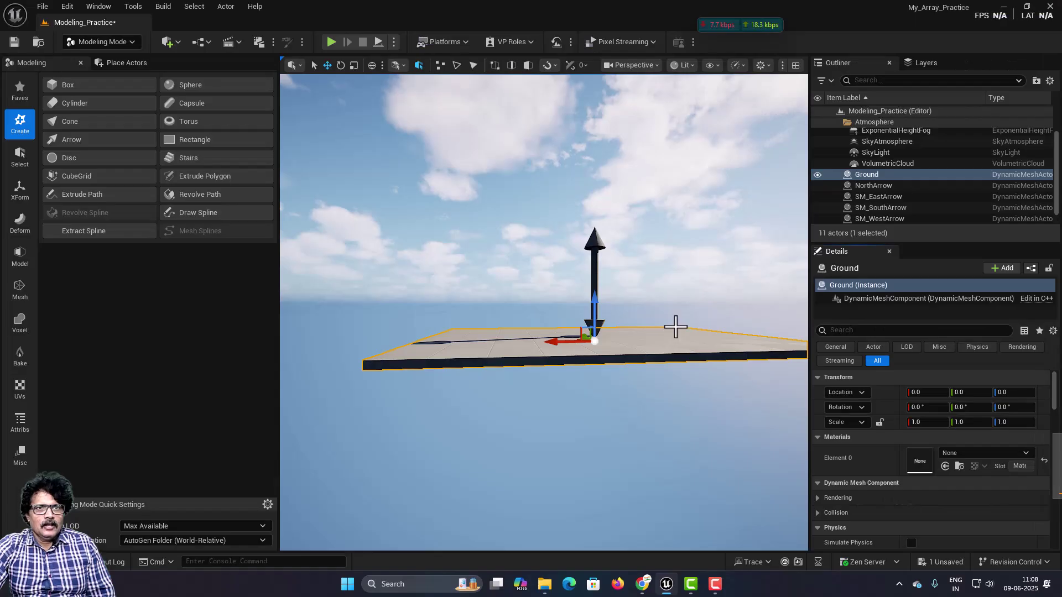
scroll(895, 181, down, 1)
scroll(890, 192, up, 1)
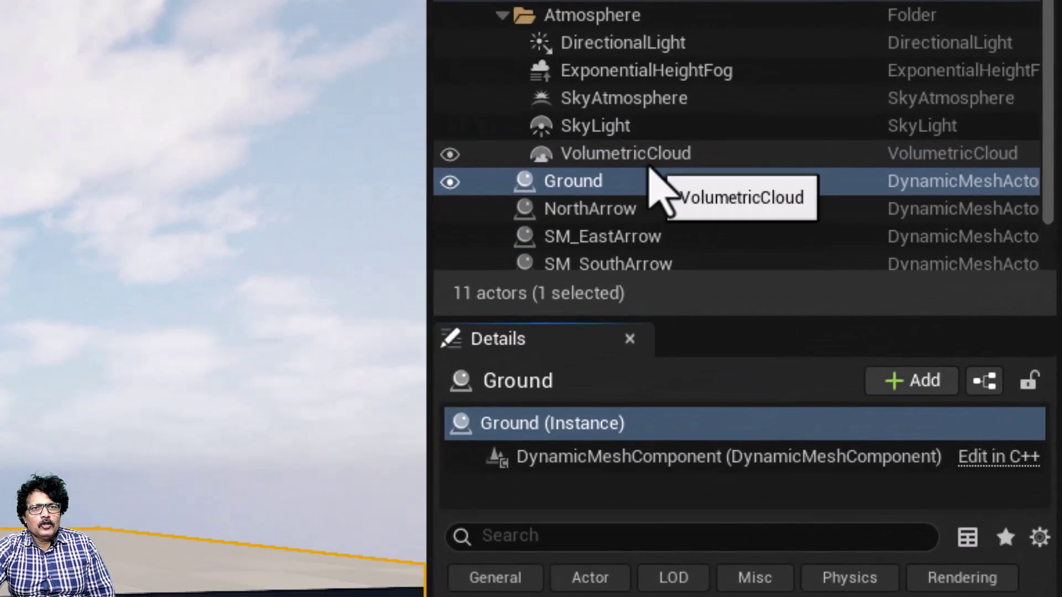
- Select TwoHeadArrows, switch to the Top view, and move it to the Ground's lower-left corner, at about X 880, Y 580
scroll(872, 201, down, 1)
click(856, 221)
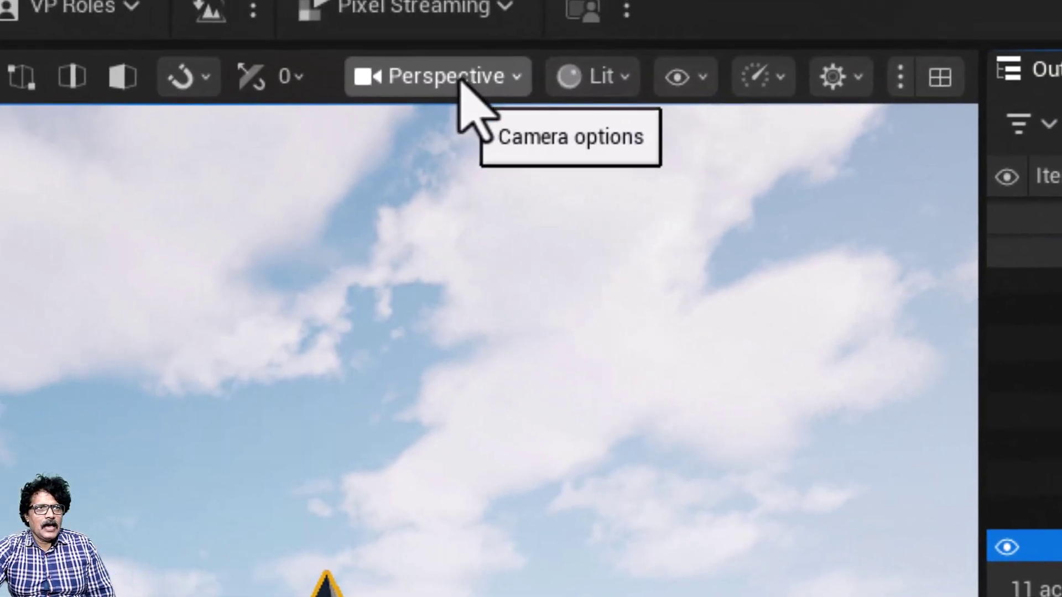
click(465, 83)
click(479, 274)
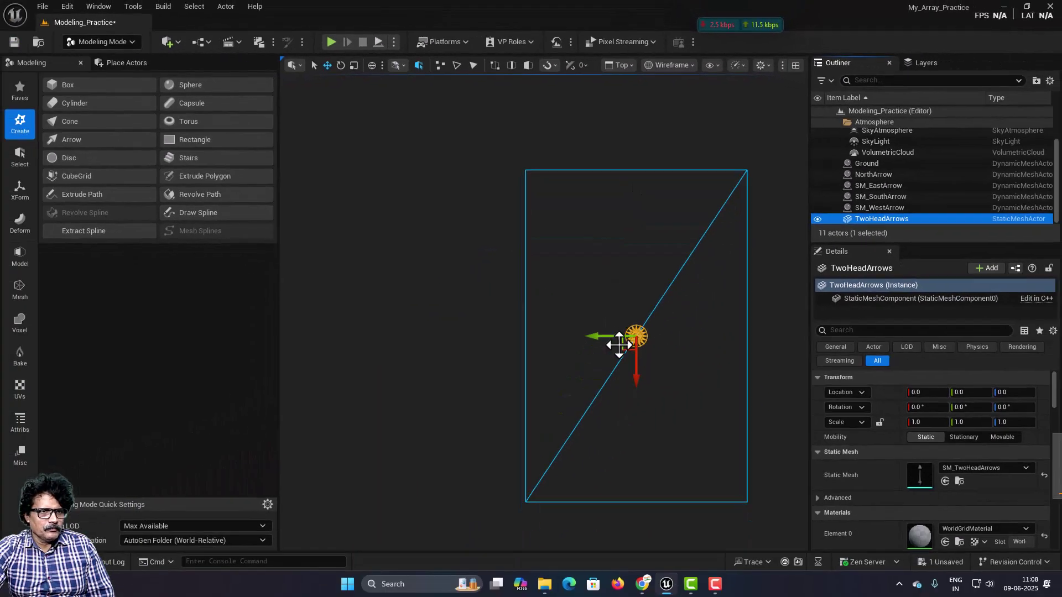
drag(625, 350, 518, 512)
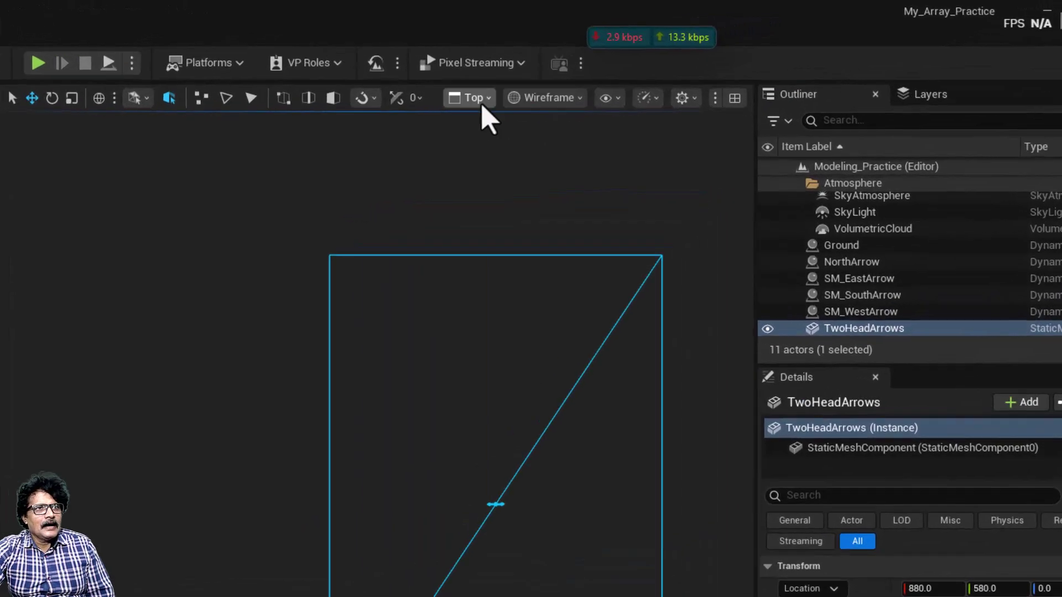
- Switch to the Front view and move TwoHeadArrows along the Y axis to 600
click(619, 64)
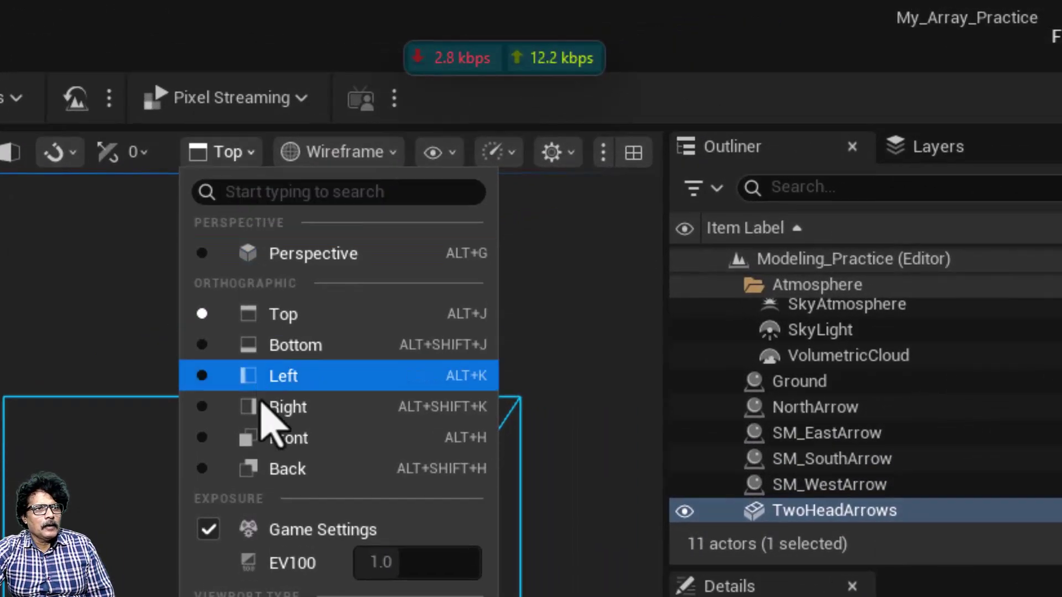
click(268, 440)
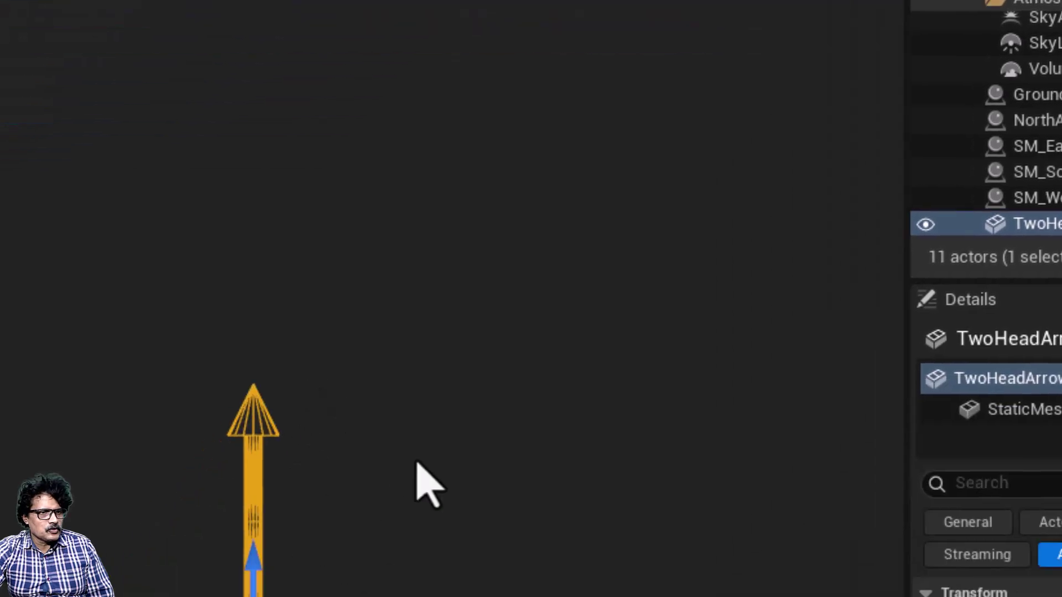
scroll(416, 463, up, 3)
scroll(416, 464, down, 1)
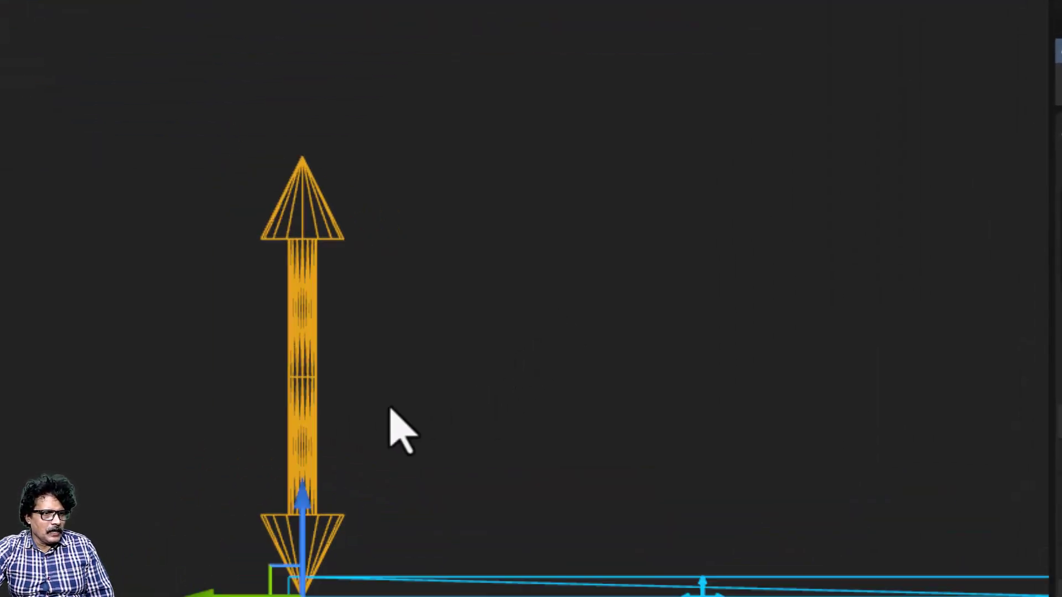
drag(210, 592, 196, 593)
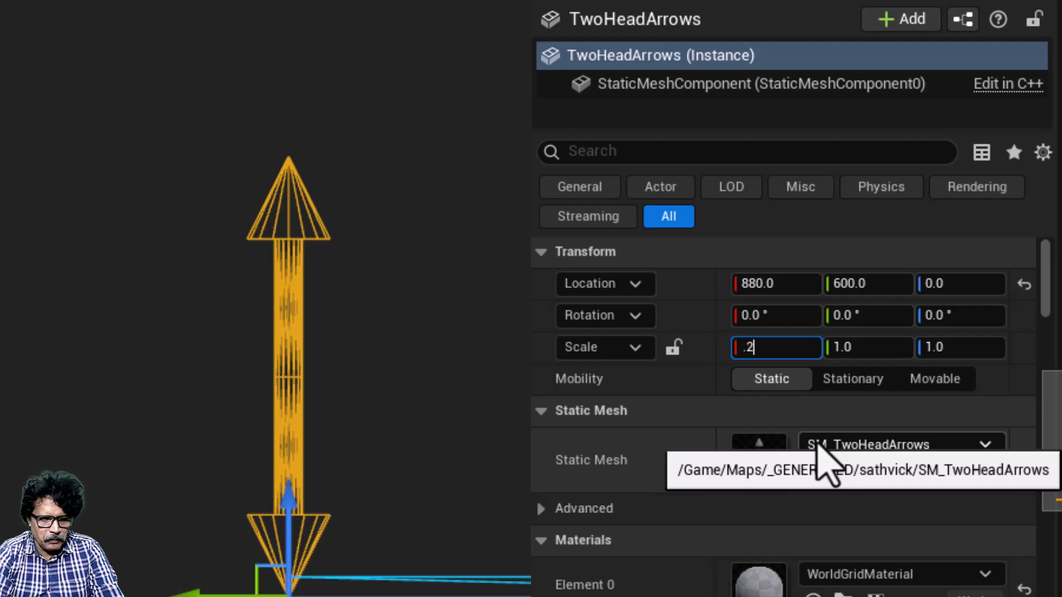
- Scale TwoHeadArrows to 0.2 on all three axes and shift it along Y to 590
key(Tab)
text(.2)
key(Tab)
text(0.2)
key(Return)
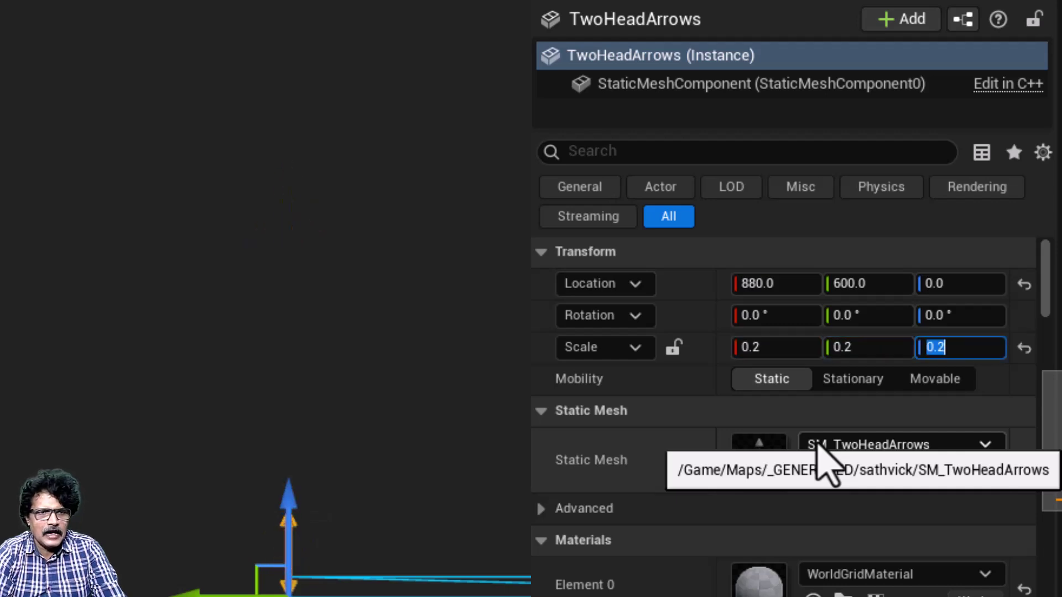
scroll(350, 524, up, 3)
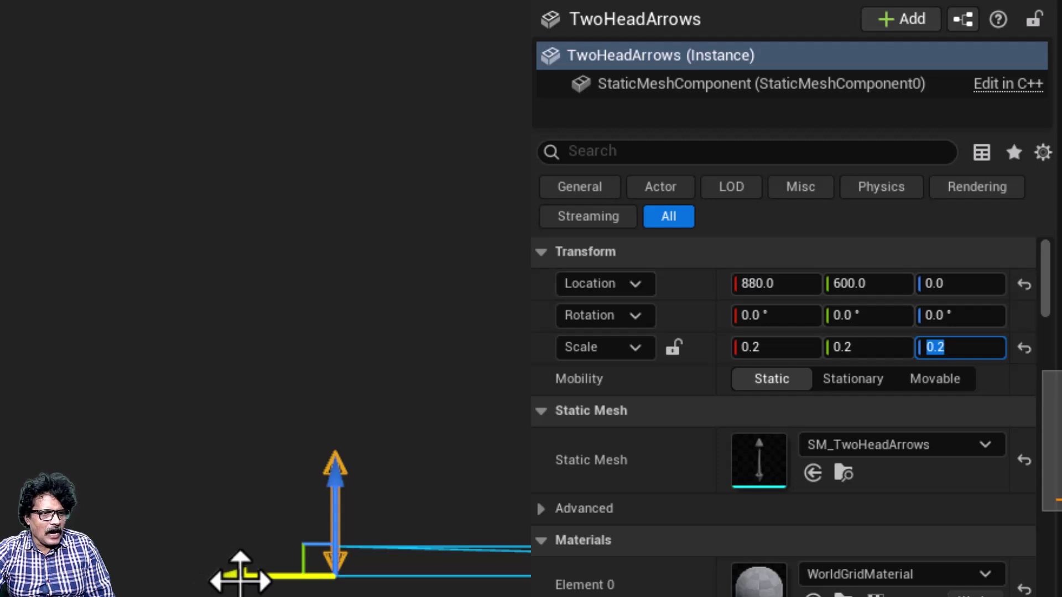
mouse_move(237, 573)
mouse_down()
mouse_move(213, 576)
mouse_move(244, 576)
mouse_up()
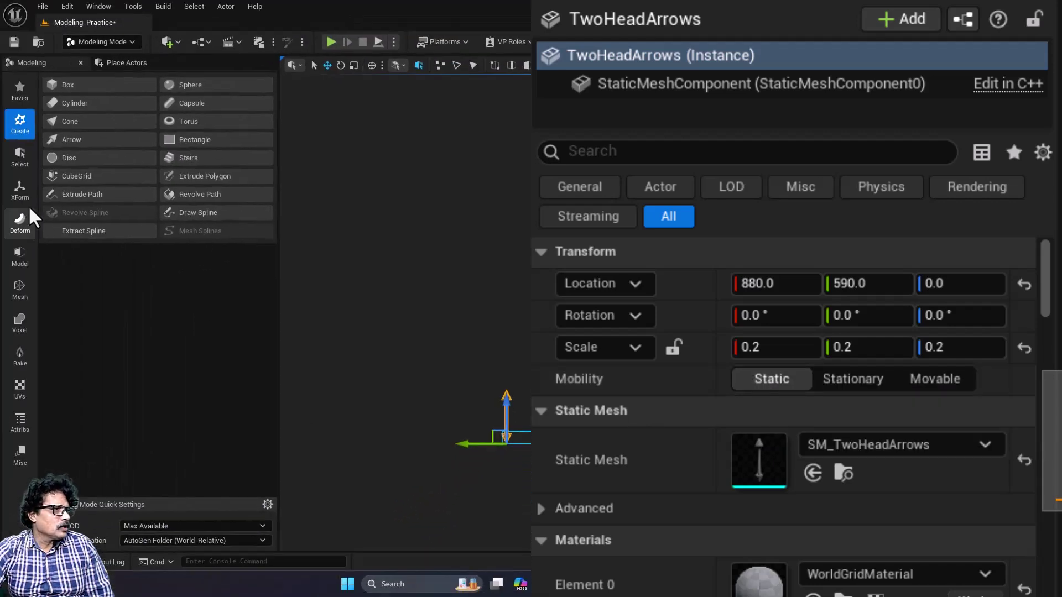
- Apply Bake Transform to TwoHeadArrows with rotation and Bake Full Scale enabled
click(34, 326)
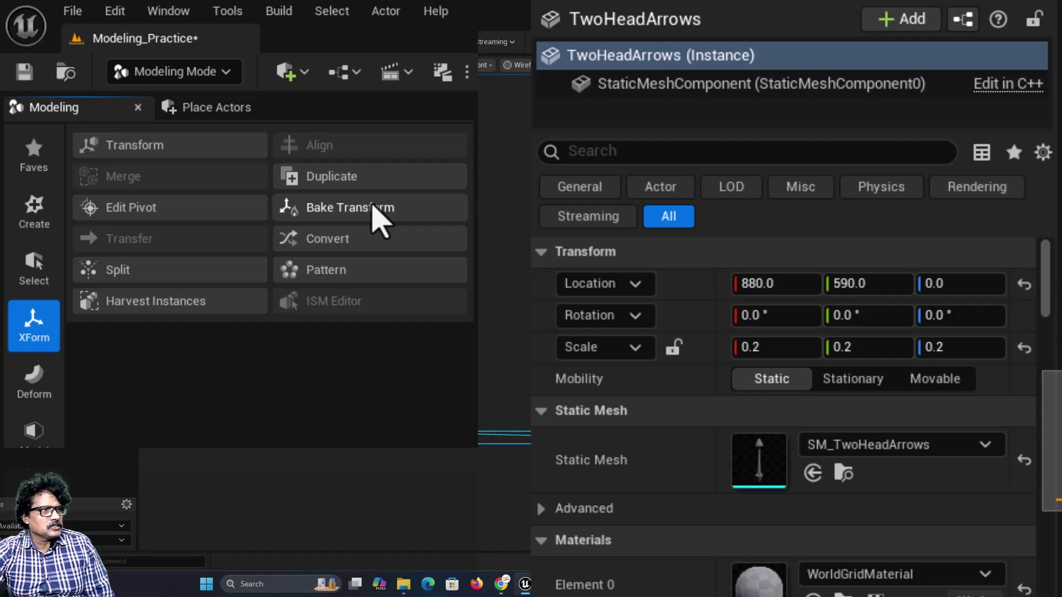
click(374, 209)
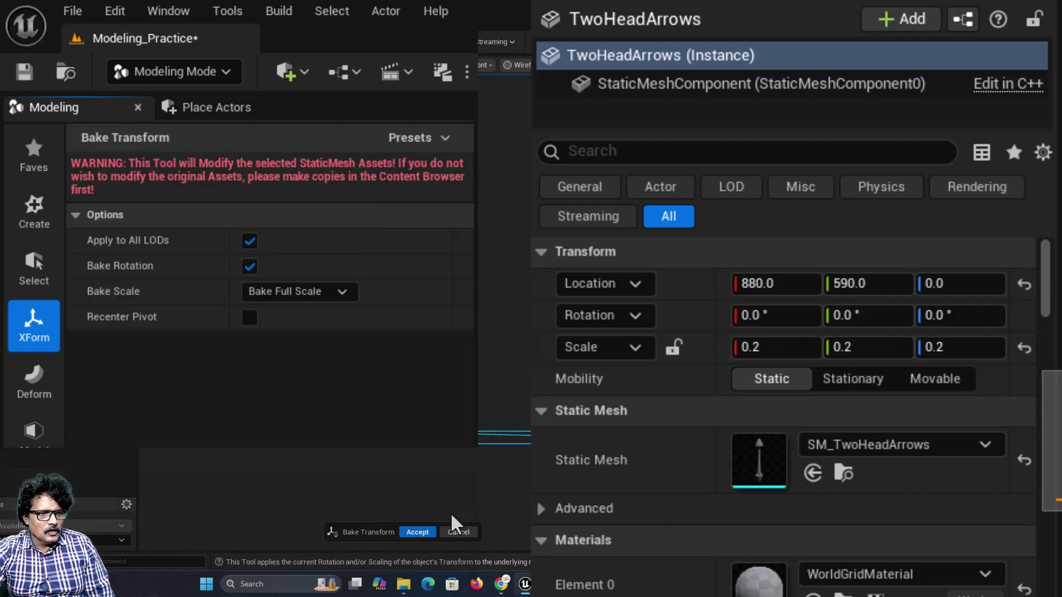
click(418, 531)
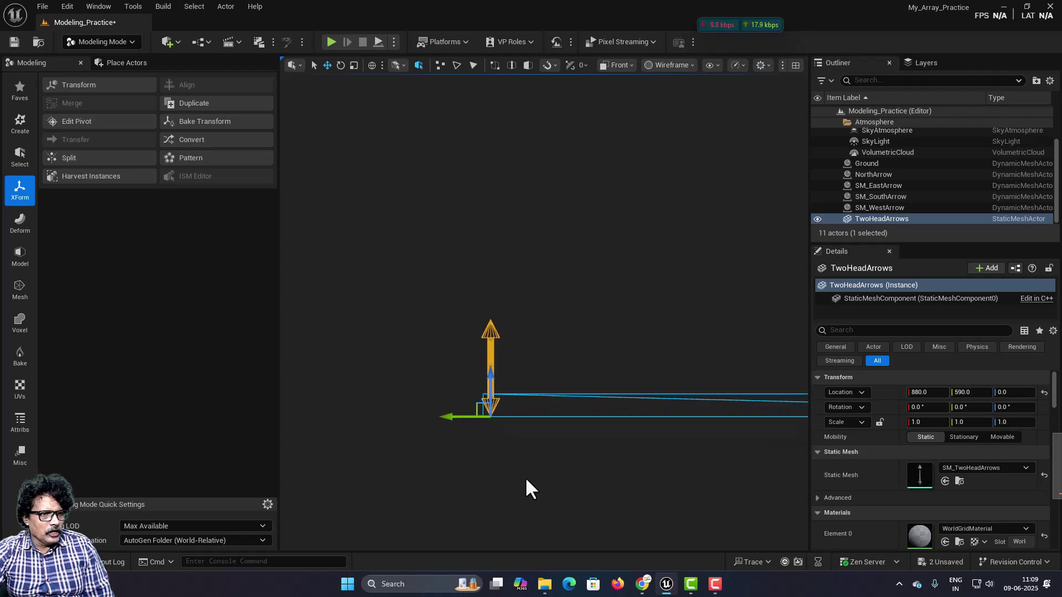
- Raise TwoHeadArrows so its lower tip rests on the Ground's top surface, and shift it along Y to 600 at the edge
scroll(526, 479, up, 2)
drag(479, 358, 466, 336)
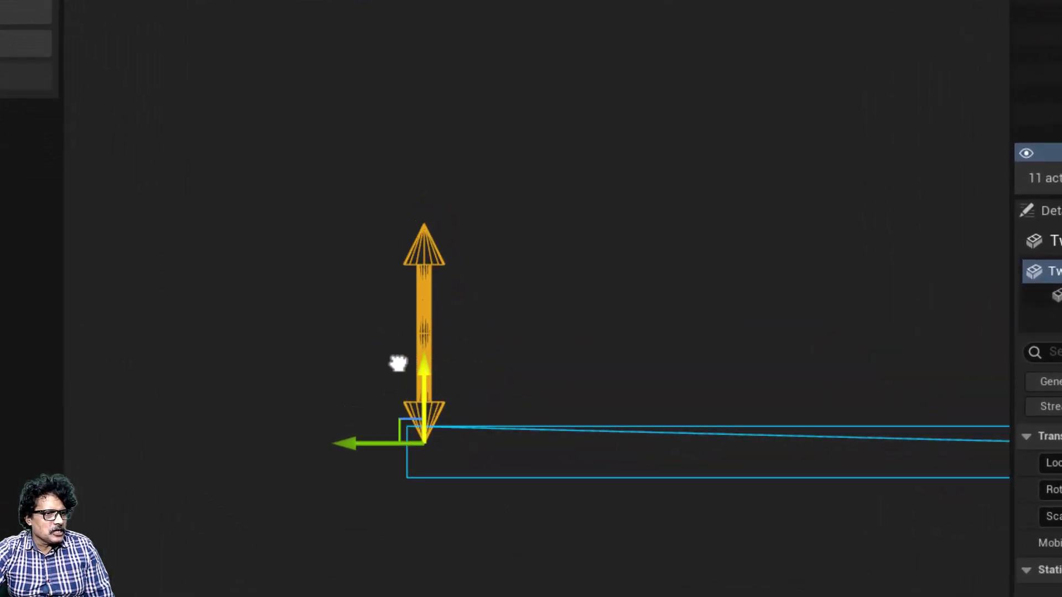
drag(398, 364, 398, 349)
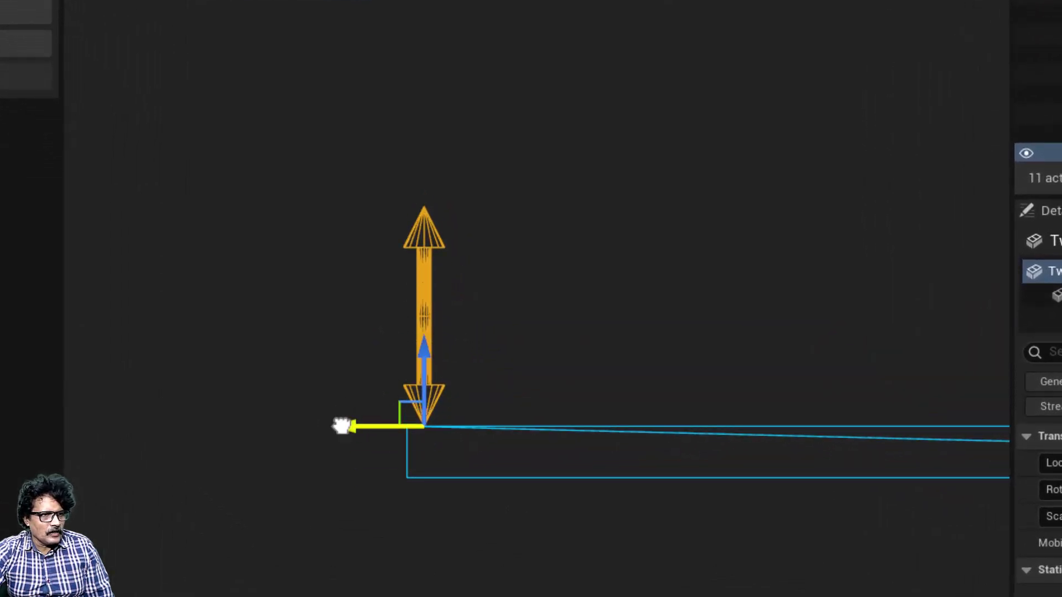
drag(342, 426, 321, 428)
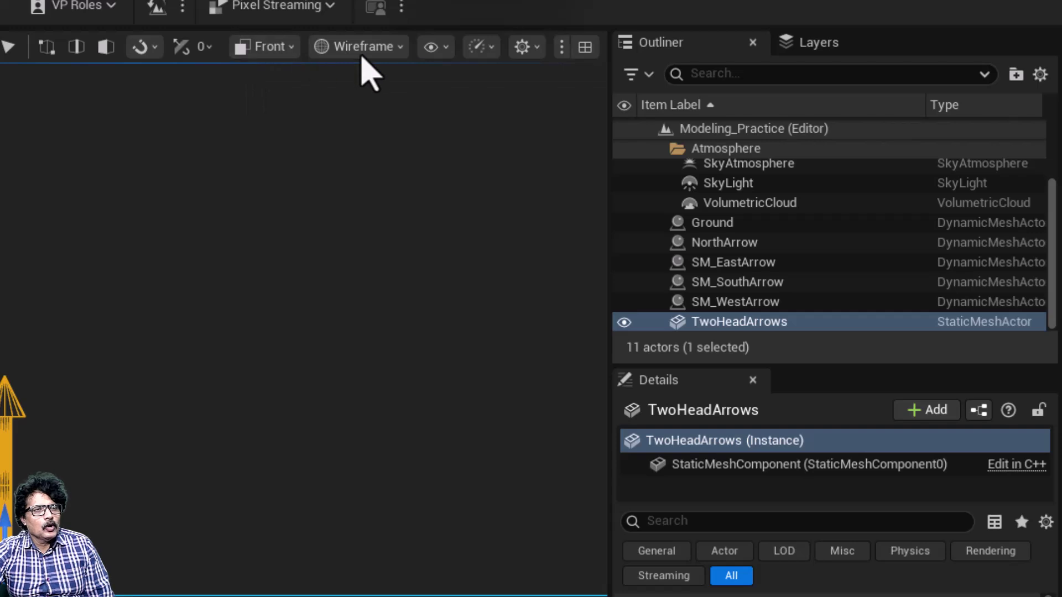
- Switch to the Top view and move TwoHeadArrows into the Ground's corner, to X 890 and Y 590
click(278, 54)
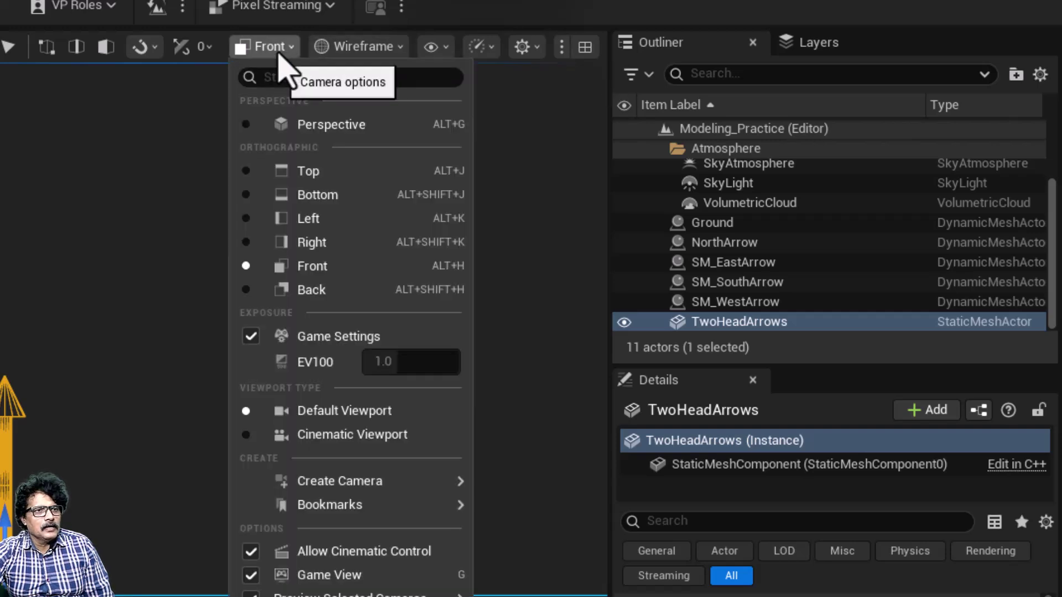
click(315, 171)
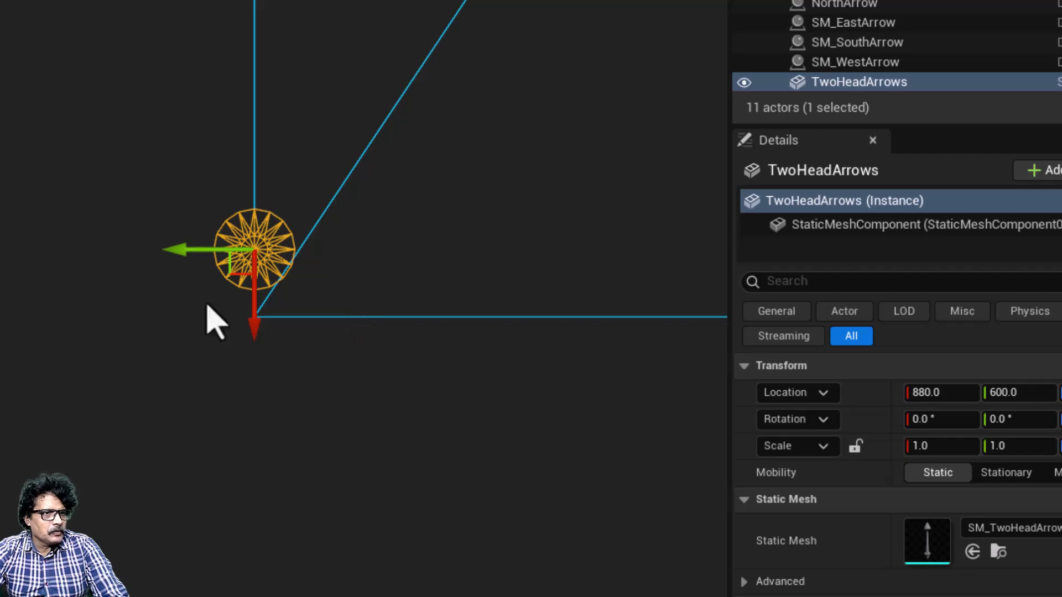
drag(233, 265, 272, 300)
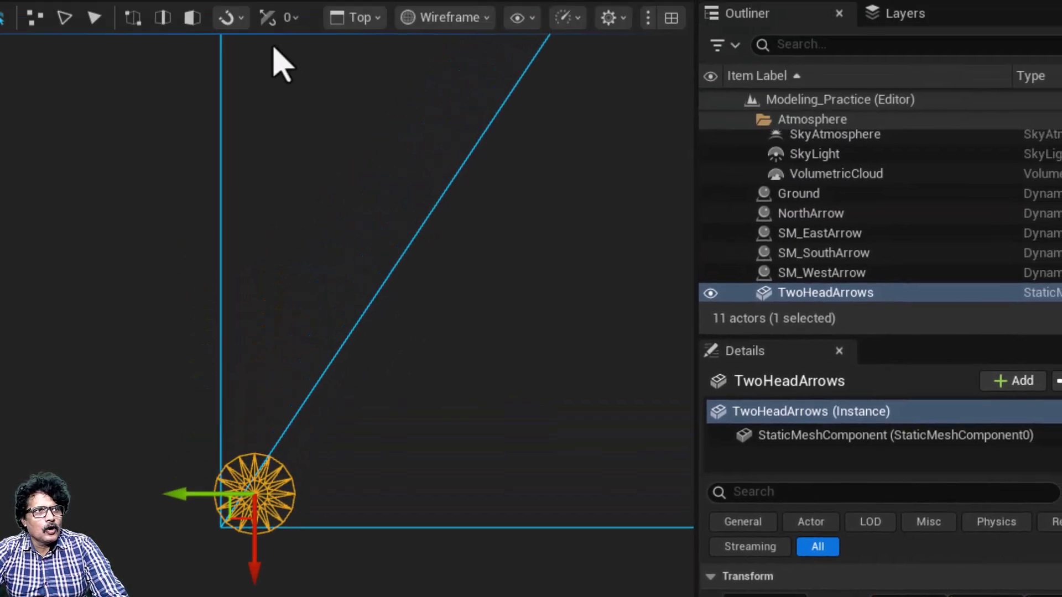
- Turn off location snapping and fine-position TwoHeadArrows just inside the Ground's corner, at about X 888.5, Y 587
click(234, 16)
click(219, 197)
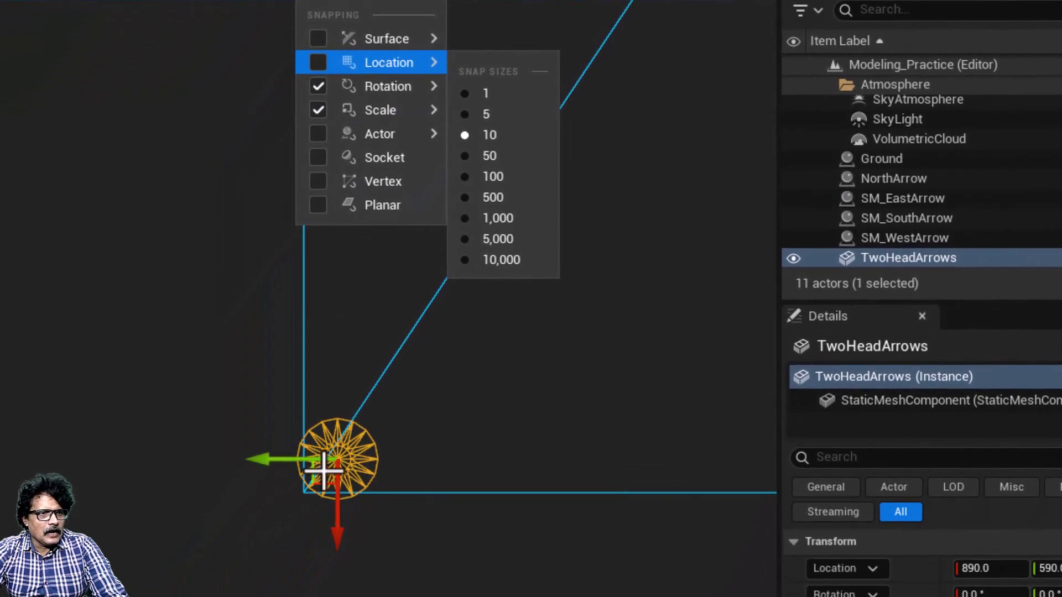
mouse_move(324, 471)
mouse_down()
mouse_move(351, 457)
mouse_move(339, 475)
mouse_up()
click(335, 458)
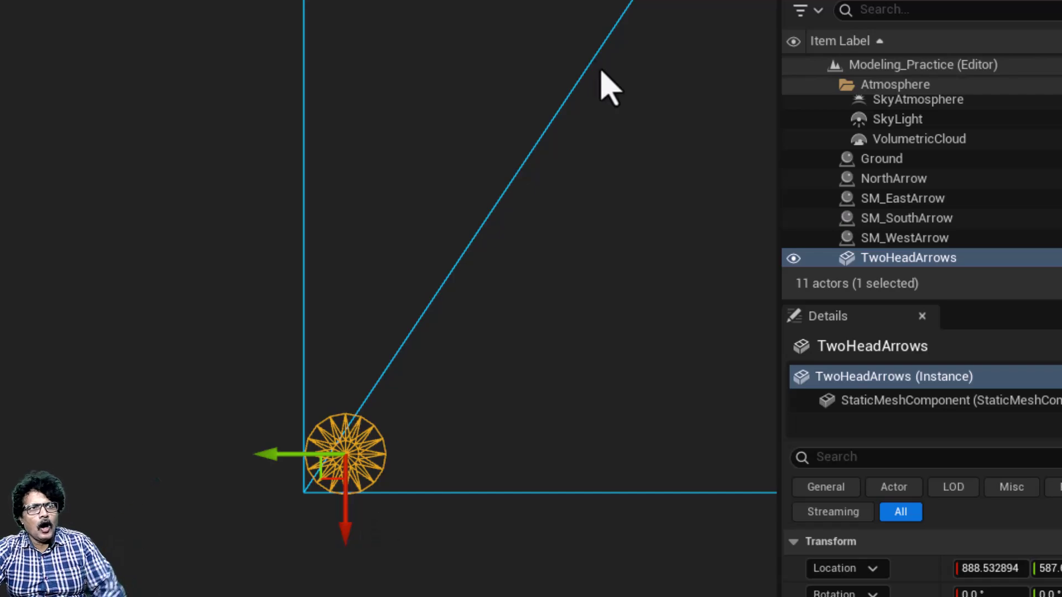
- Return the viewport to the Perspective view
click(507, 6)
click(446, 7)
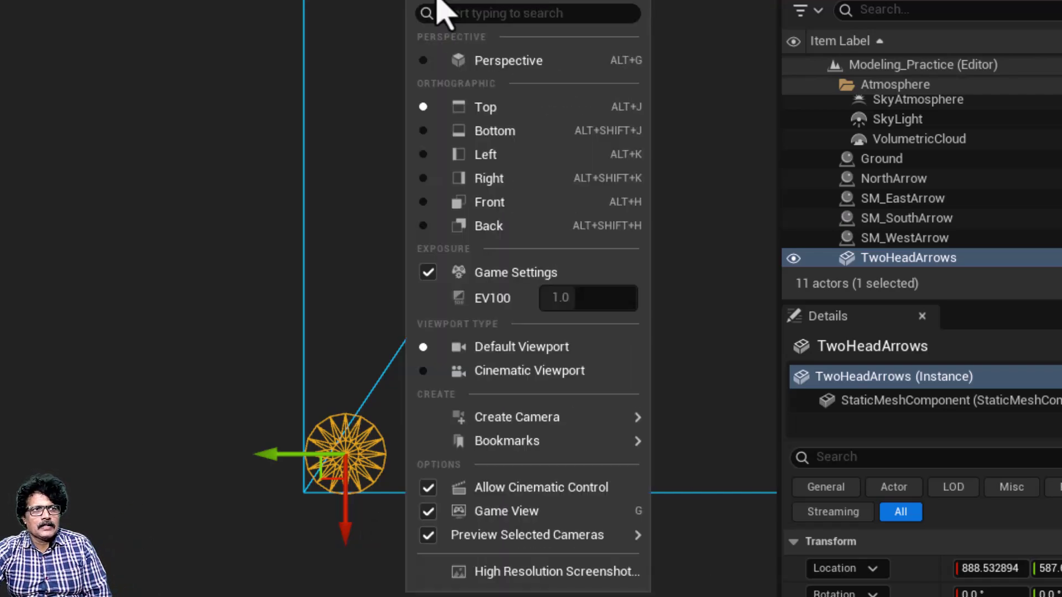
click(447, 60)
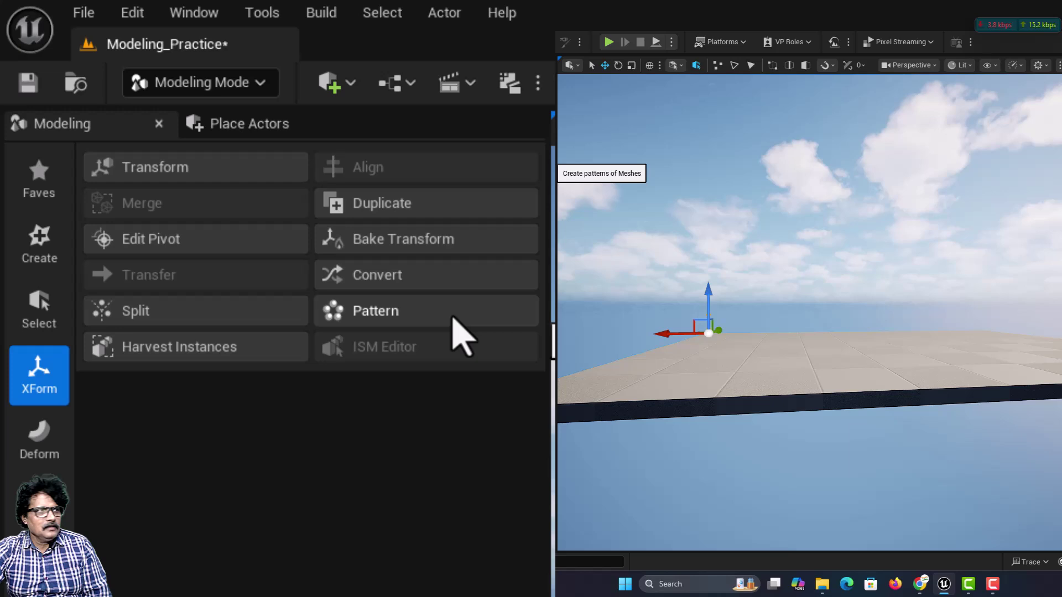
- Start a line Pattern of TwoHeadArrows and move it along X to about 21, near the middle of the Ground
click(462, 335)
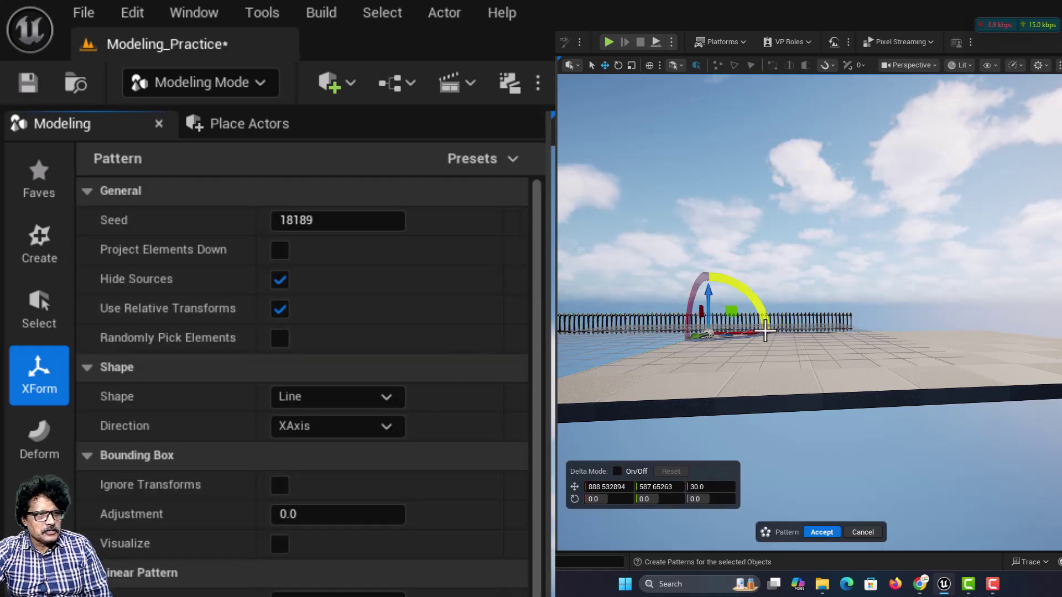
right_drag(739, 334, 761, 328)
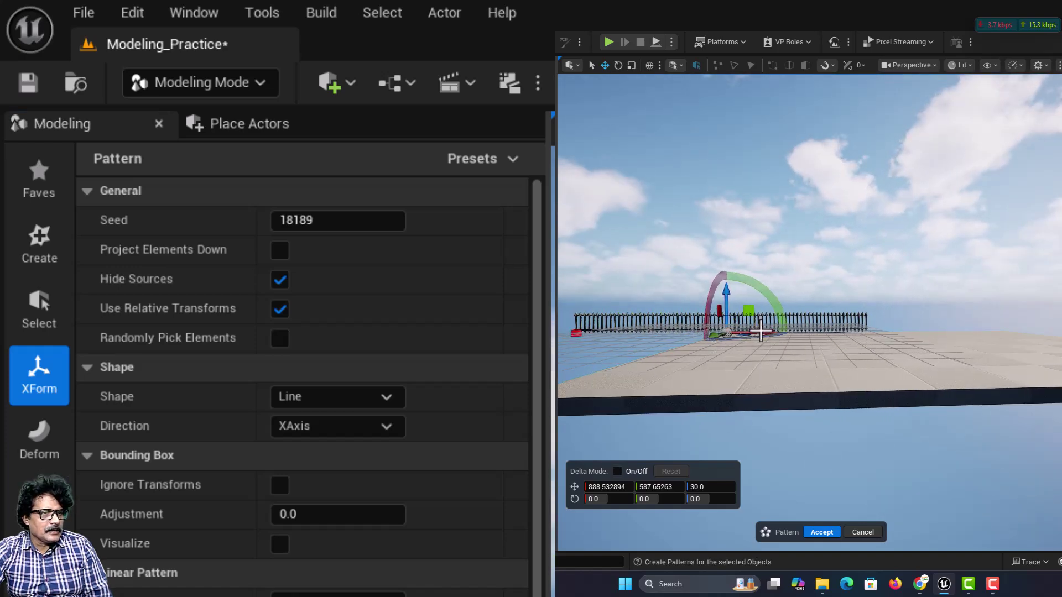
drag(761, 334, 899, 332)
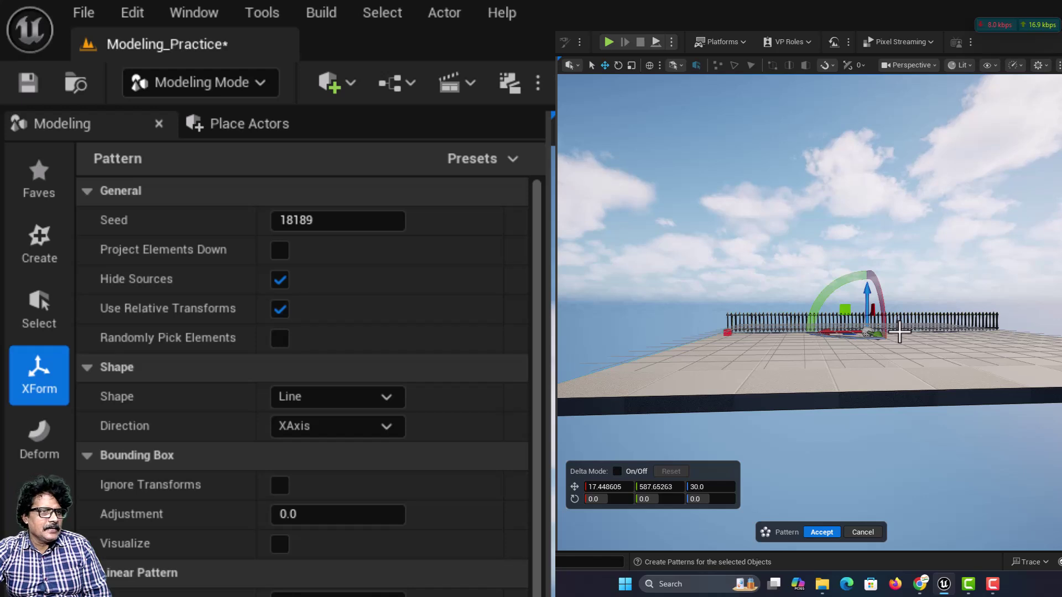
drag(900, 331, 899, 332)
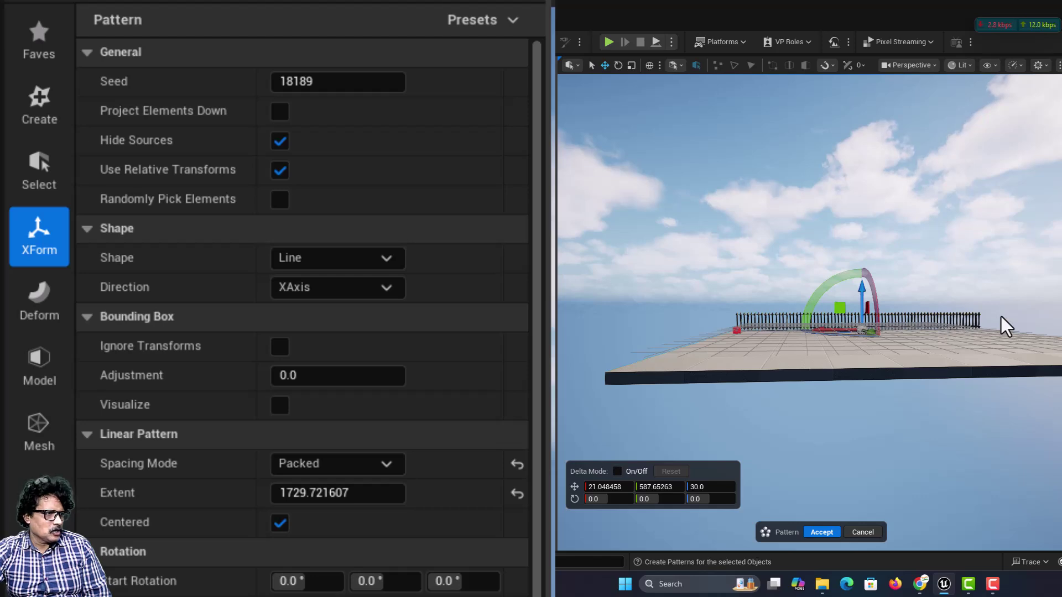
- Set the linear pattern's Extent to 1200
click(334, 493)
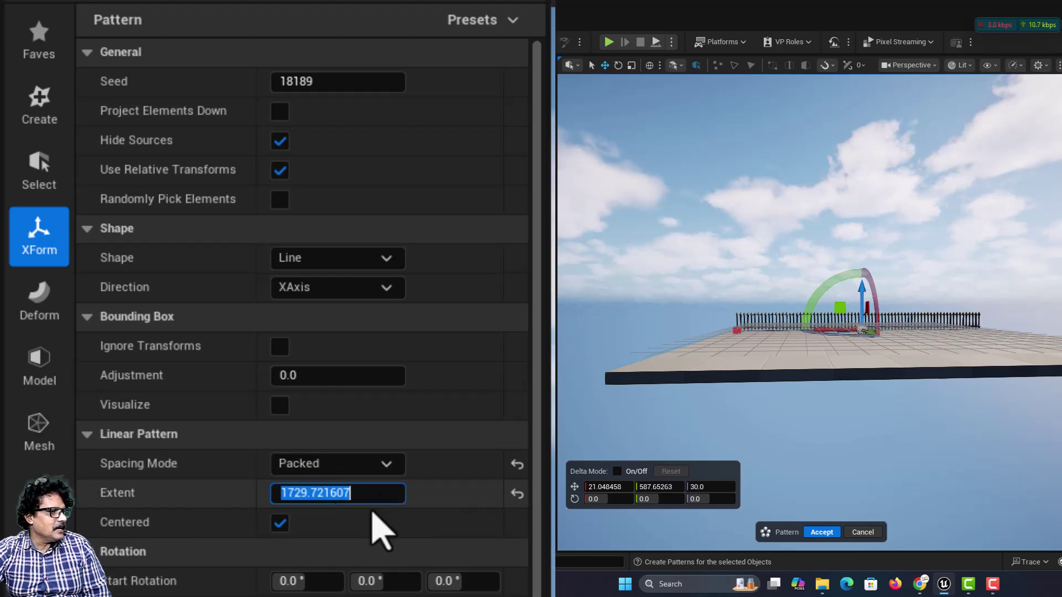
text(1200)
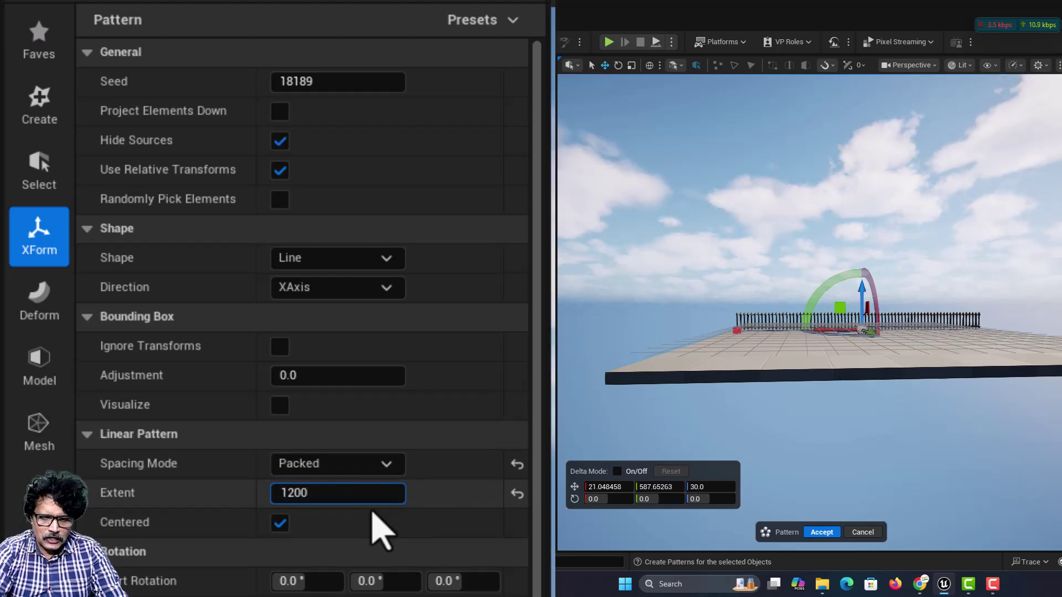
key(Return)
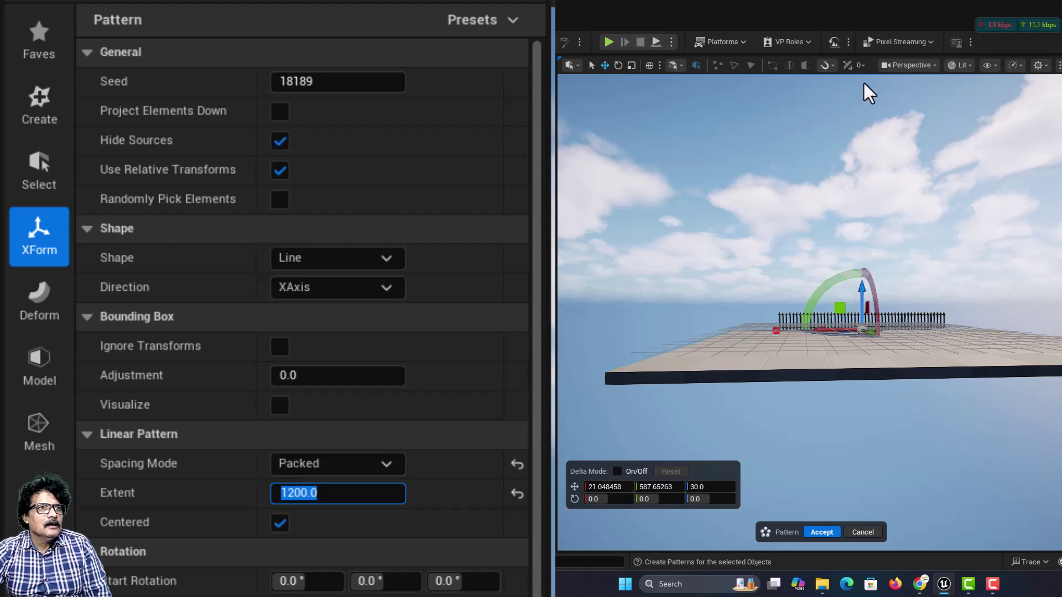
- In the Top view, set the pattern's Extent to 1800, accept it, and shift the result along X to about -892.7
click(907, 65)
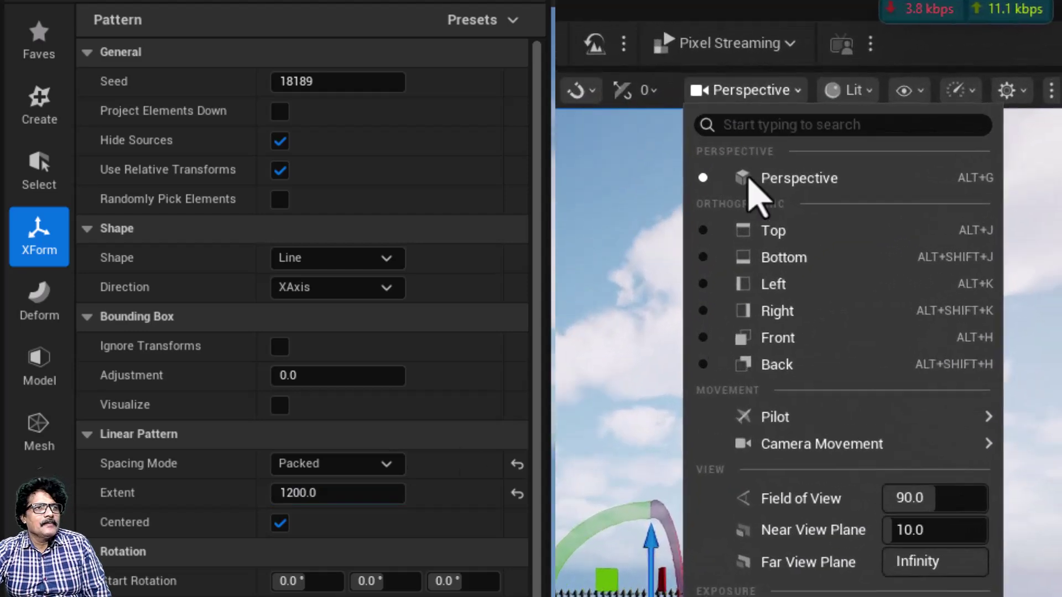
click(766, 231)
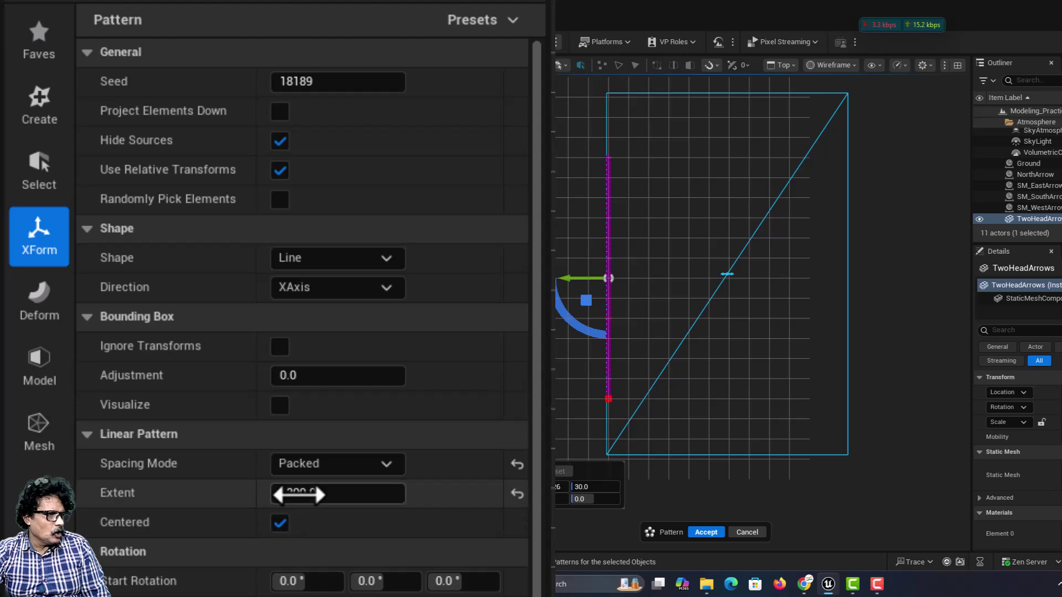
click(301, 493)
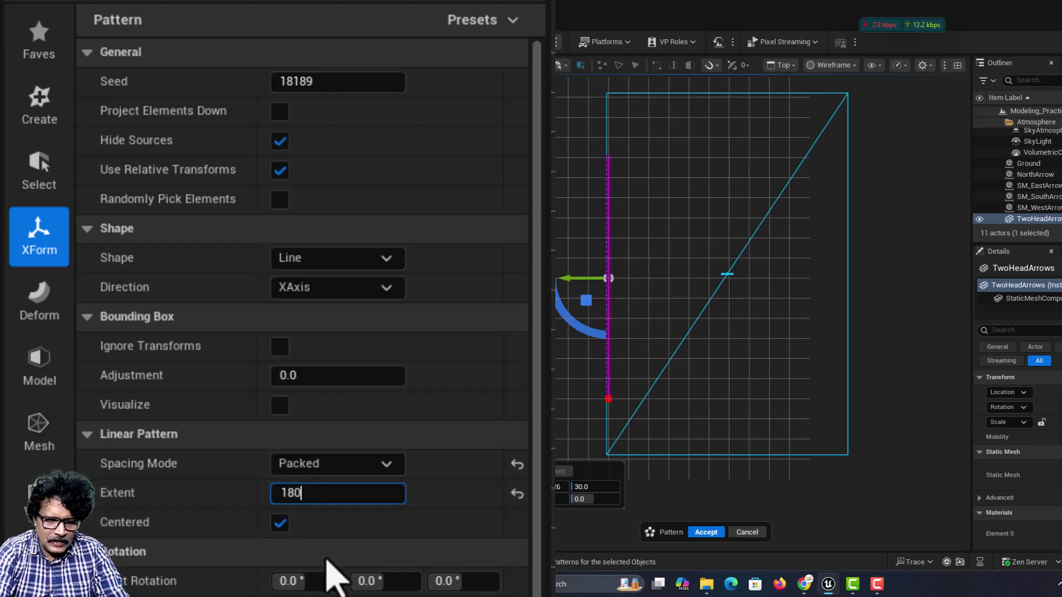
text(1800)
key(Return)
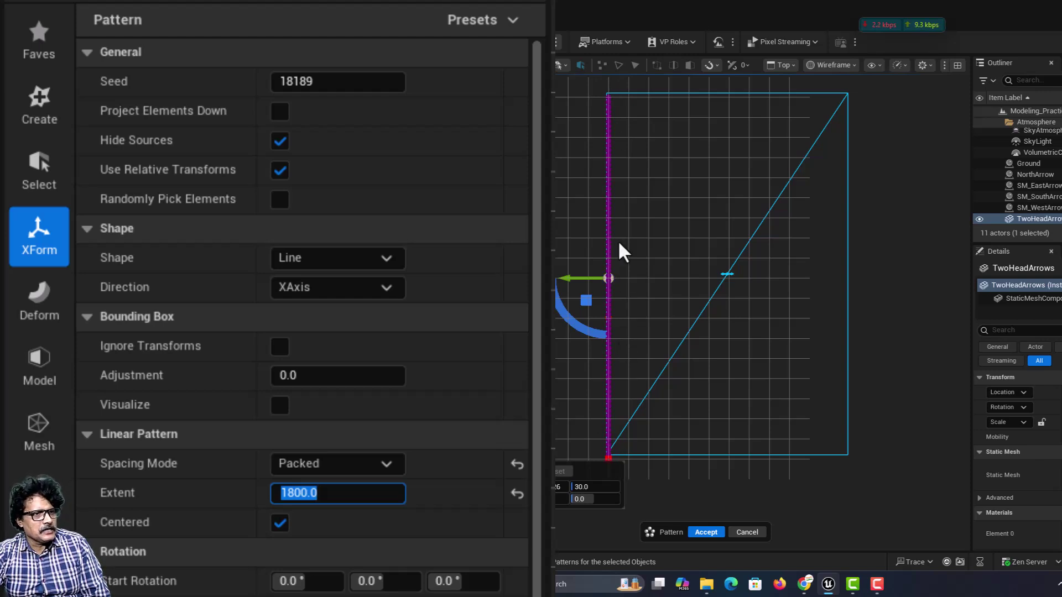
click(713, 532)
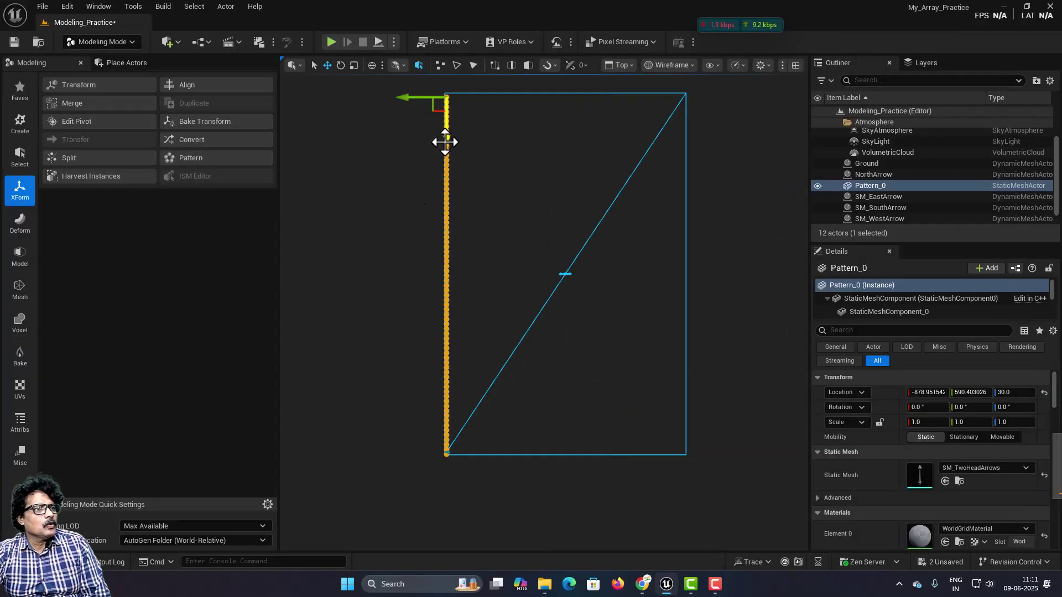
drag(444, 140, 446, 137)
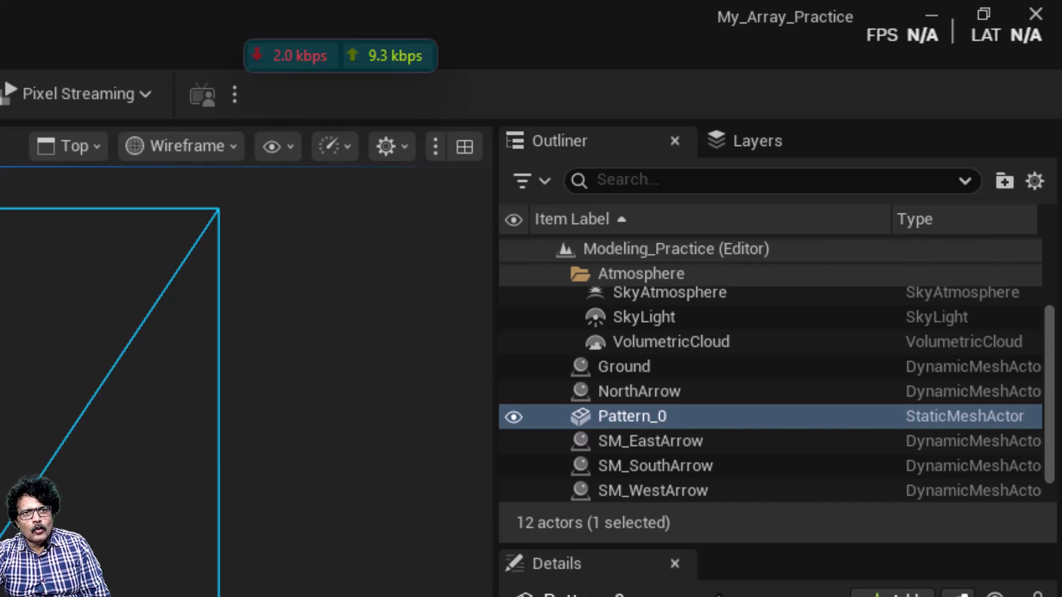
- Rename the new pattern actor Fence_left and place a duplicate along the Ground's opposite long edge, at Y about -592
click(663, 431)
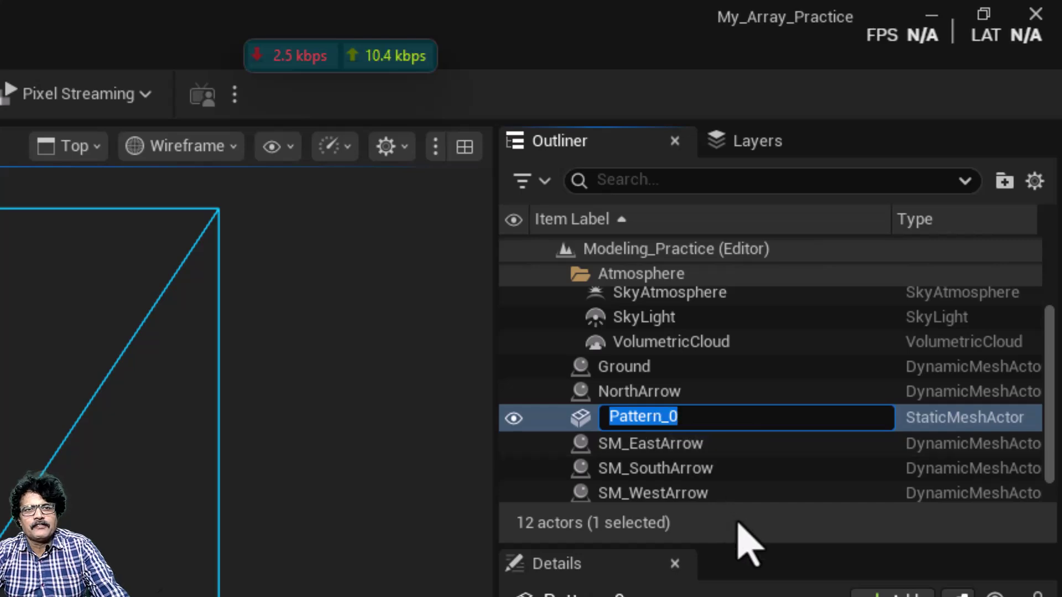
text(Fence_left)
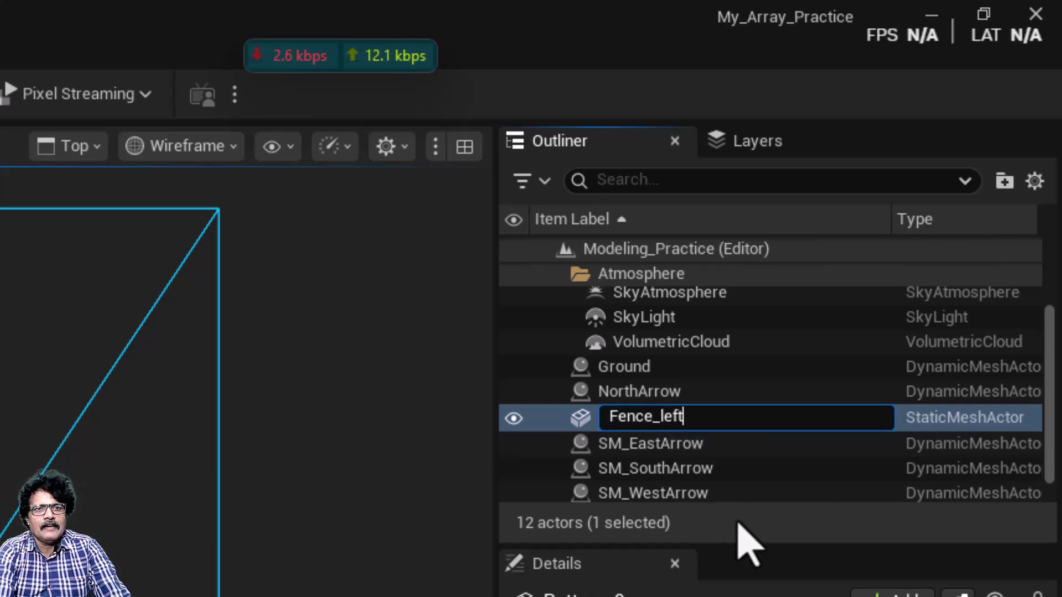
key(Return)
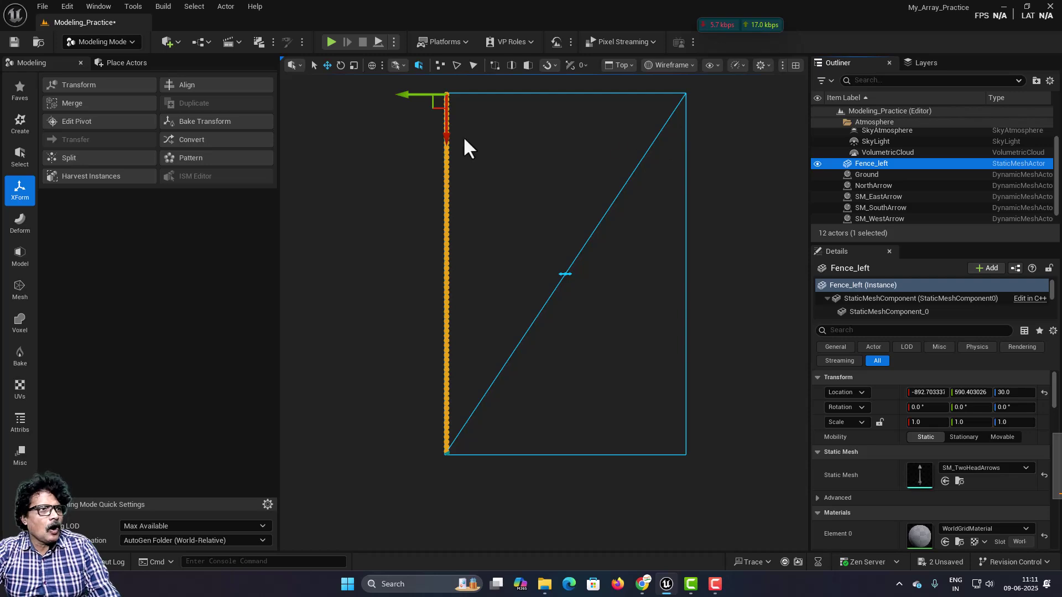
alt+drag(405, 95, 642, 96)
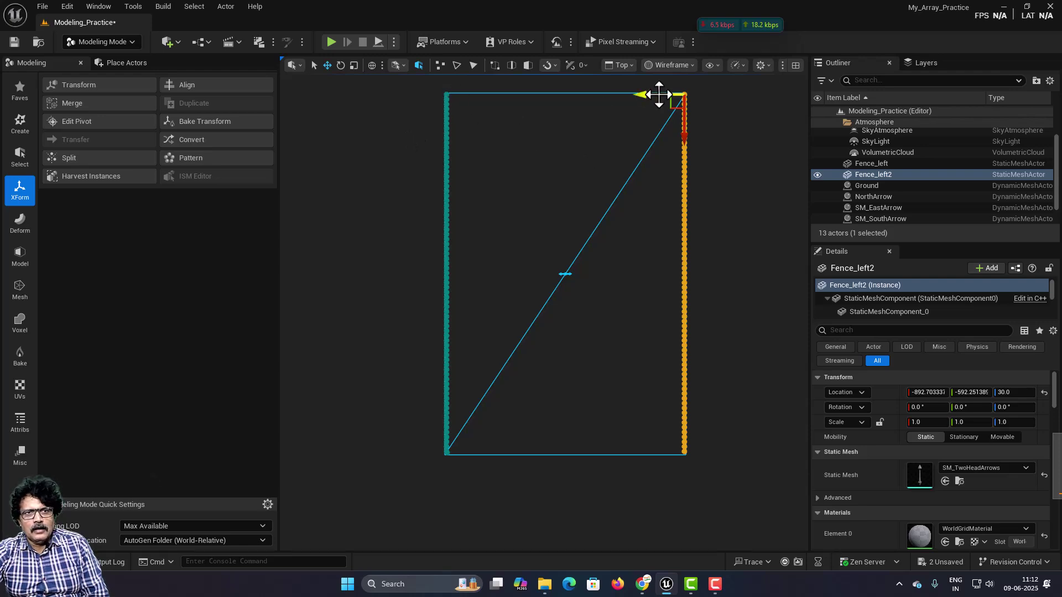
- Select TwoHeadArrows and reset its location to the origin
scroll(920, 178, down, 2)
click(894, 219)
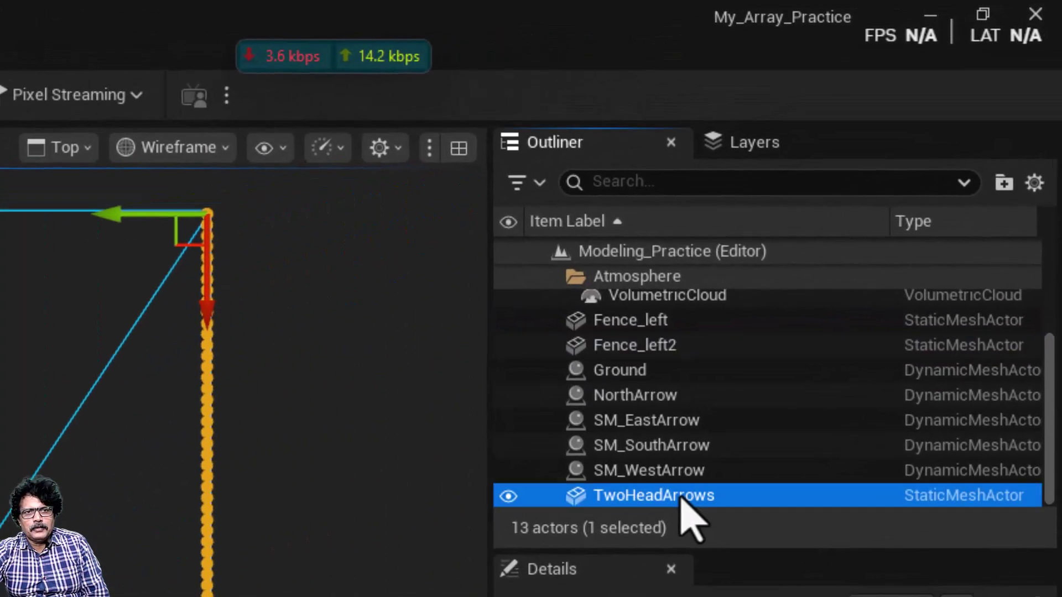
key(f)
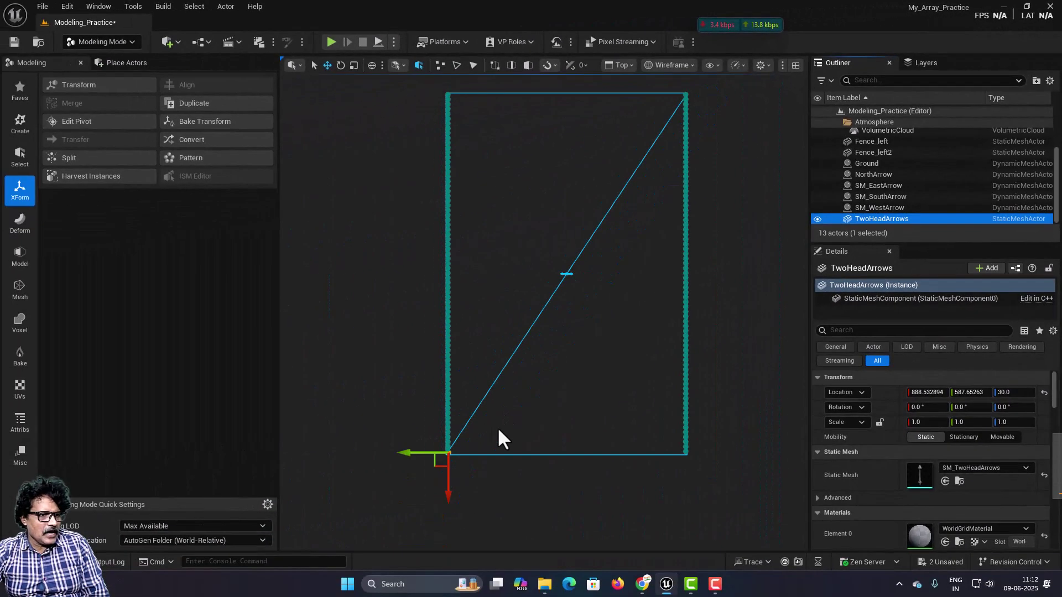
click(1037, 531)
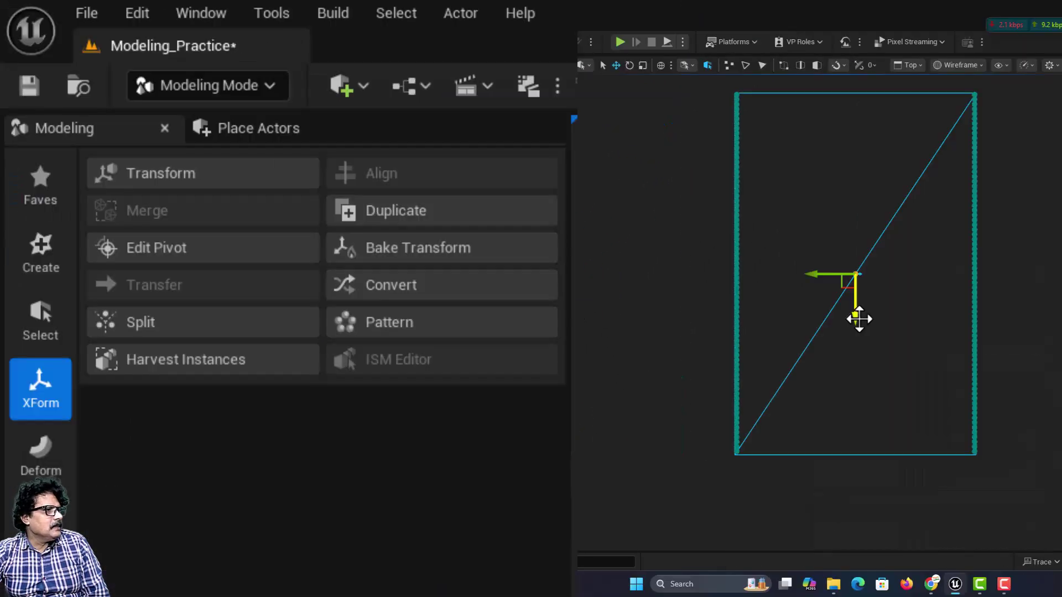
- Pattern TwoHeadArrows along the YAxis with an Extent of 1200, placed on the Ground's short edge at X about -893.9
click(393, 326)
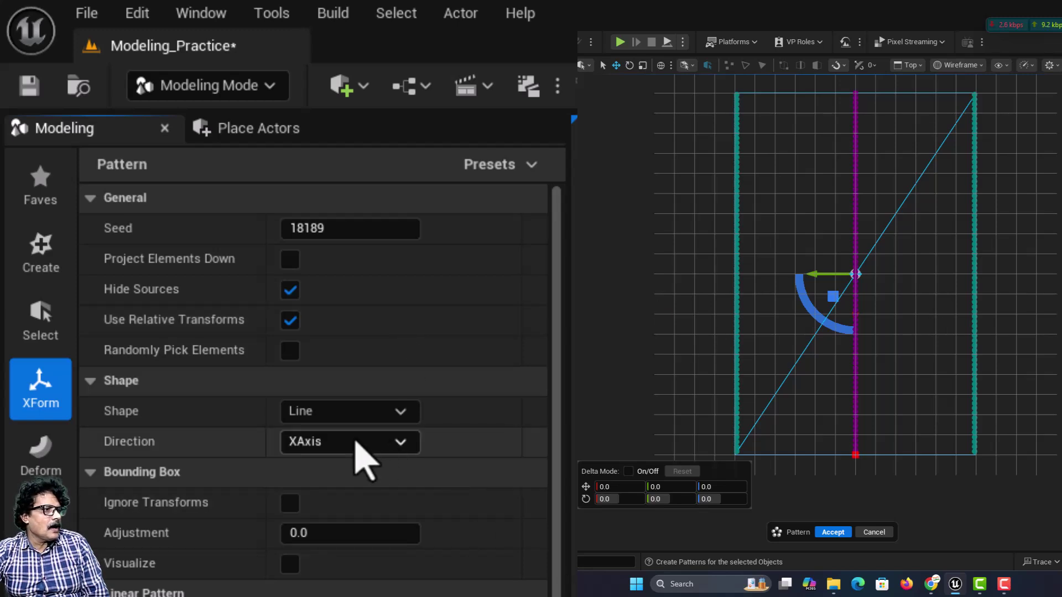
click(355, 443)
click(348, 487)
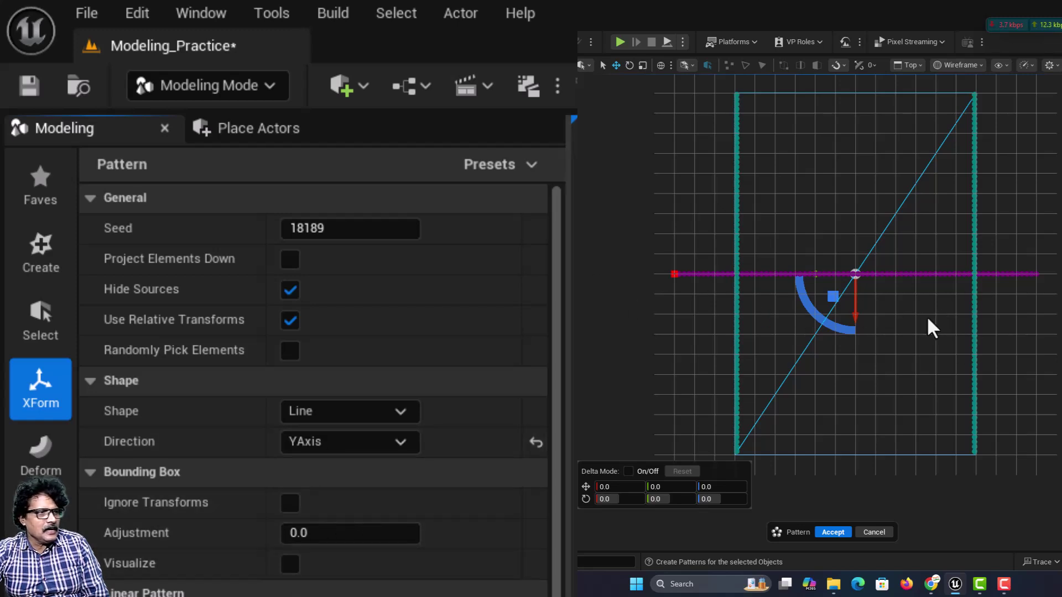
scroll(311, 493, down, 3)
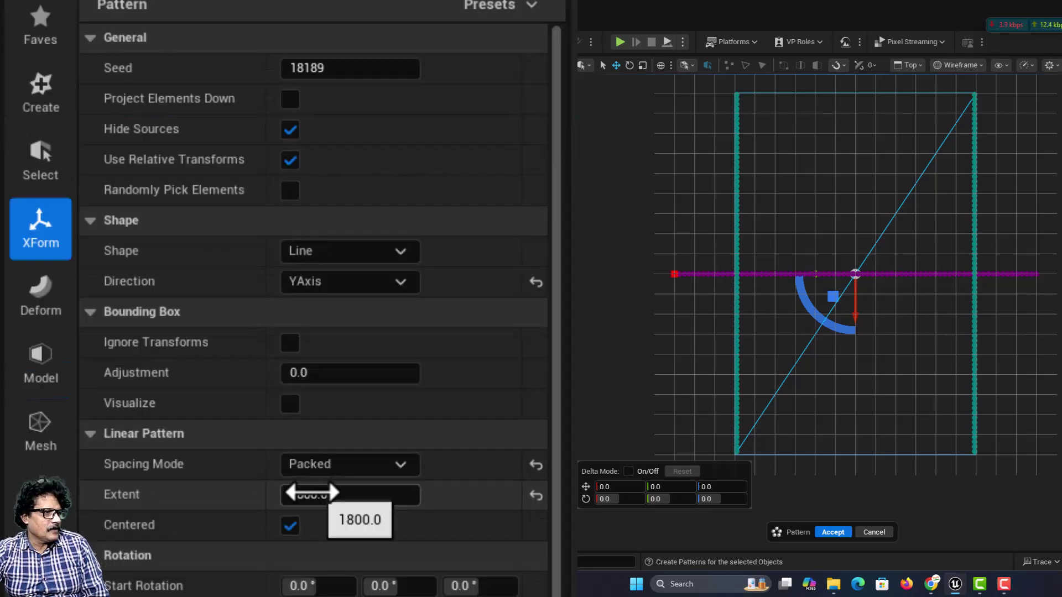
click(311, 492)
text(200)
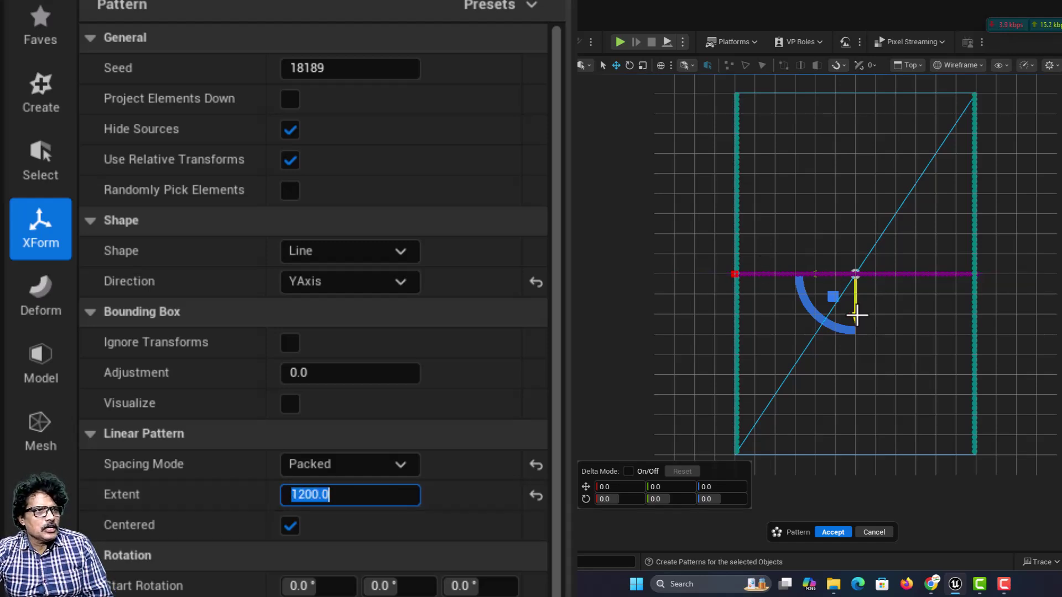
drag(857, 315, 856, 147)
click(833, 532)
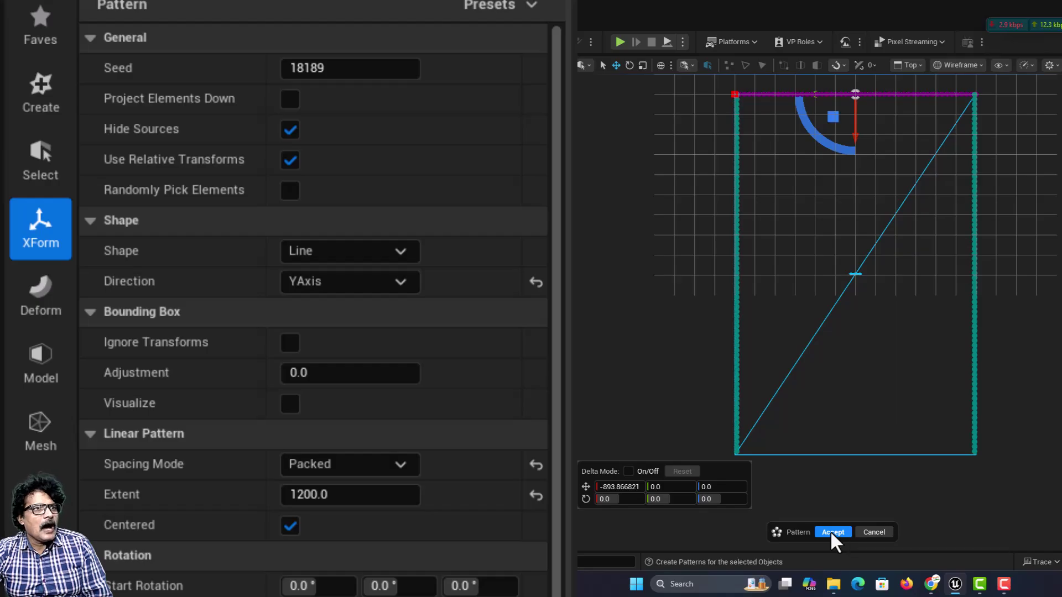
- Rename the new short-edge pattern actor Fence_back
key(F2)
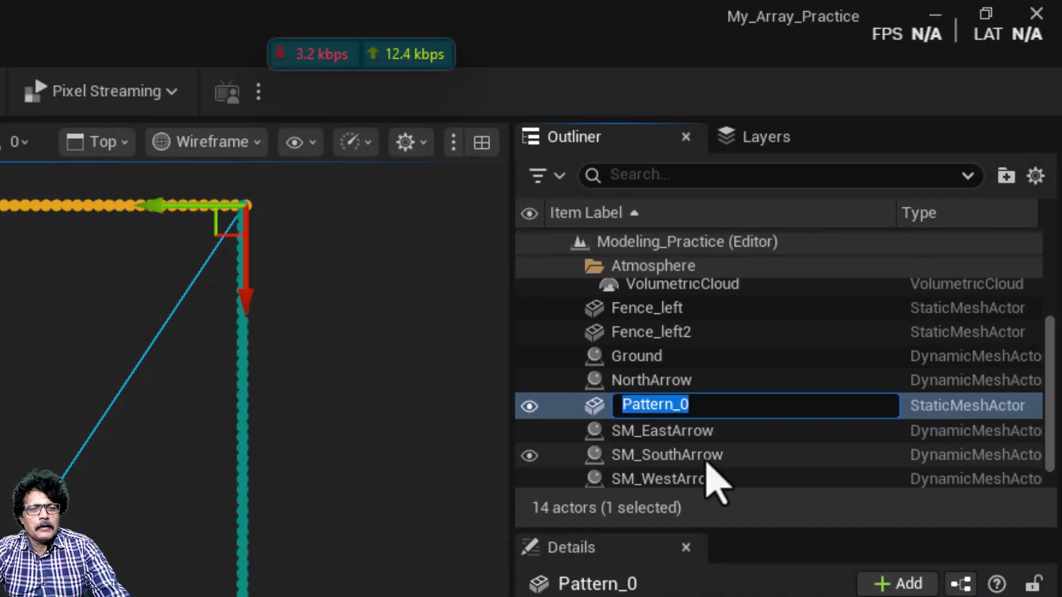
text(Fence_)
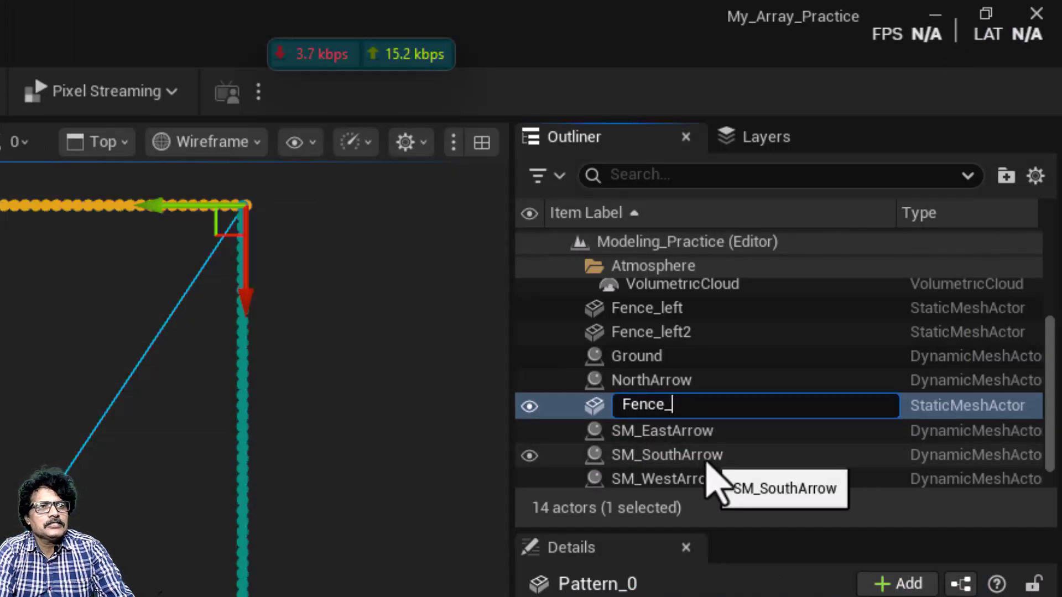
text(back)
key(Return)
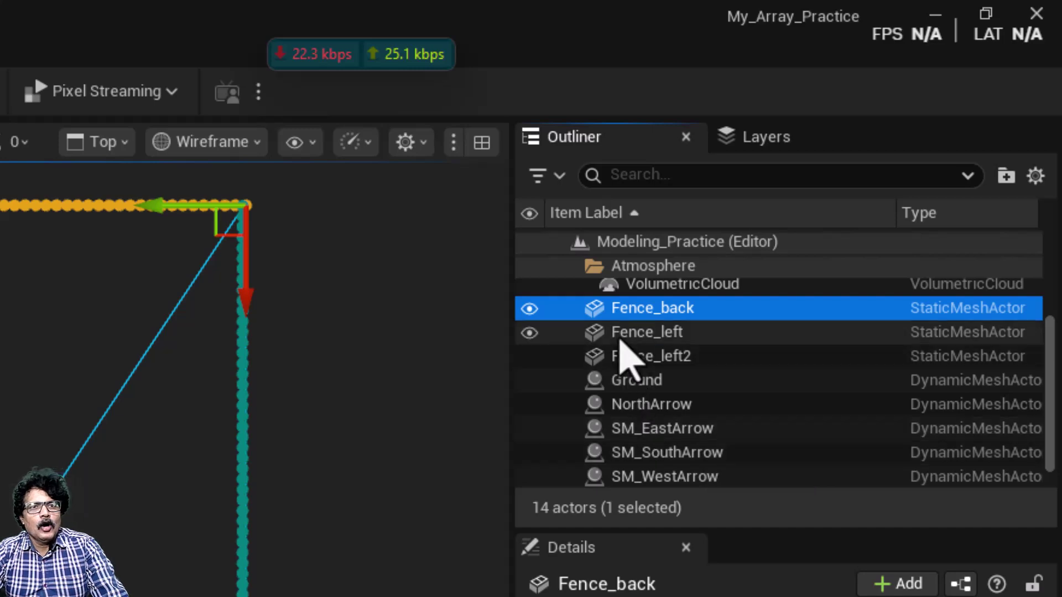
- Rename Fence_left2 as Fence_right
click(644, 354)
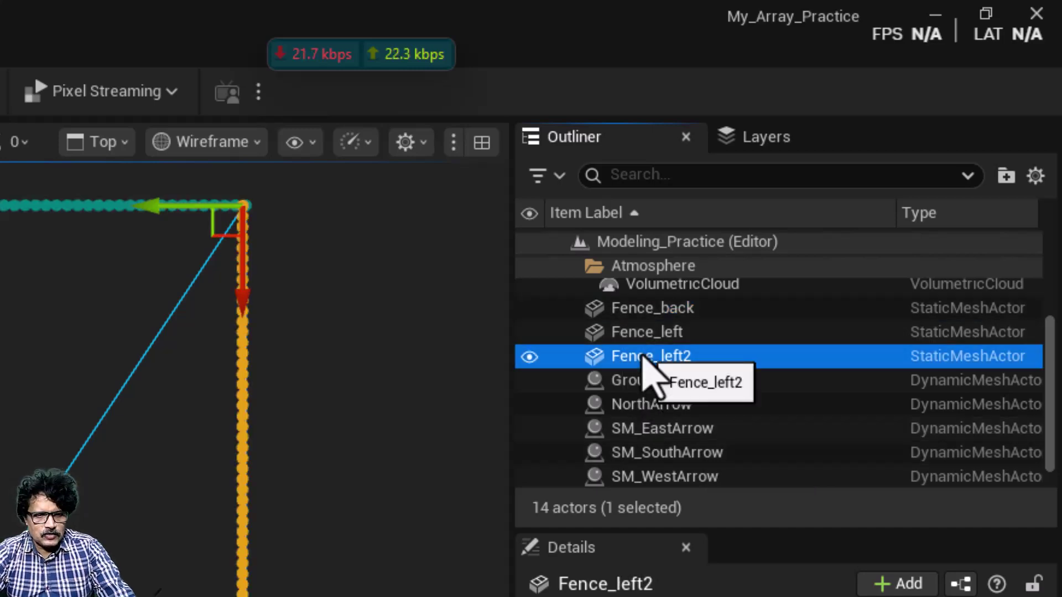
key(F2)
text(Fenc)
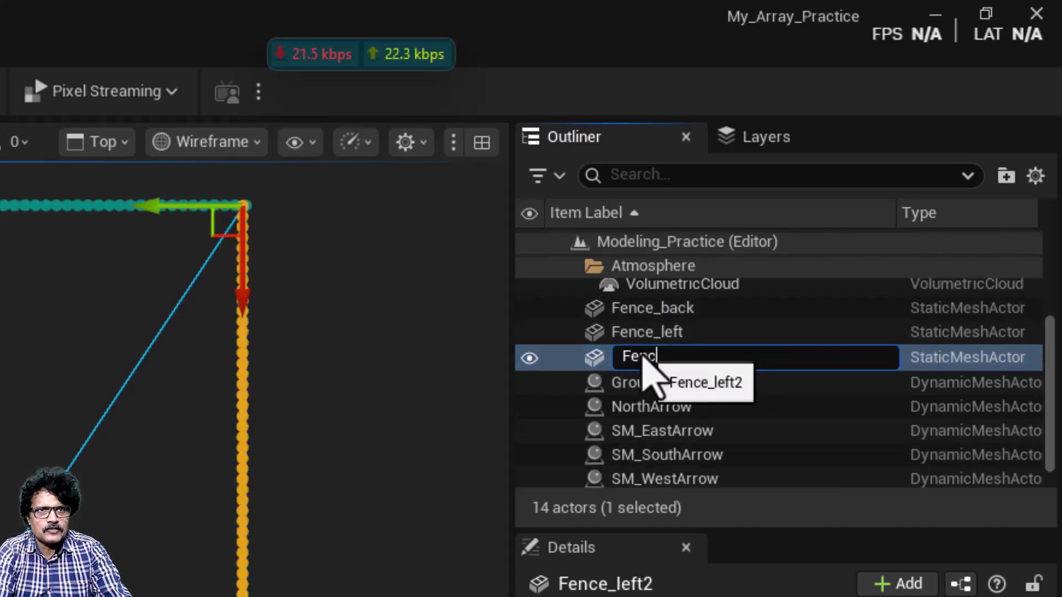
text(e_right)
key(Return)
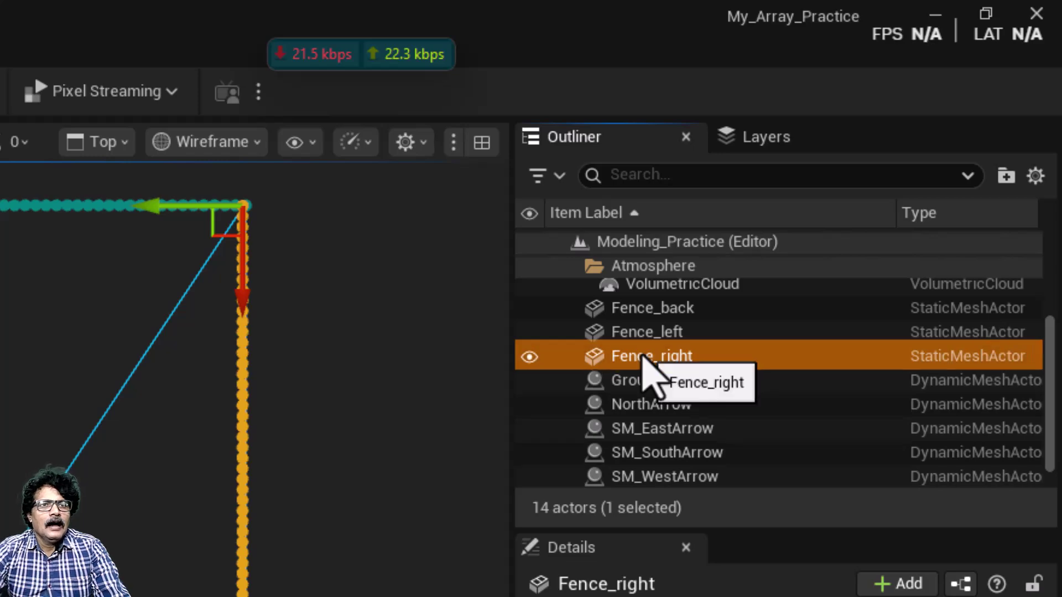
- Duplicate Fence_back onto the Ground's opposite short edge at X about 891.1 and rename the copy Fence_front
click(637, 310)
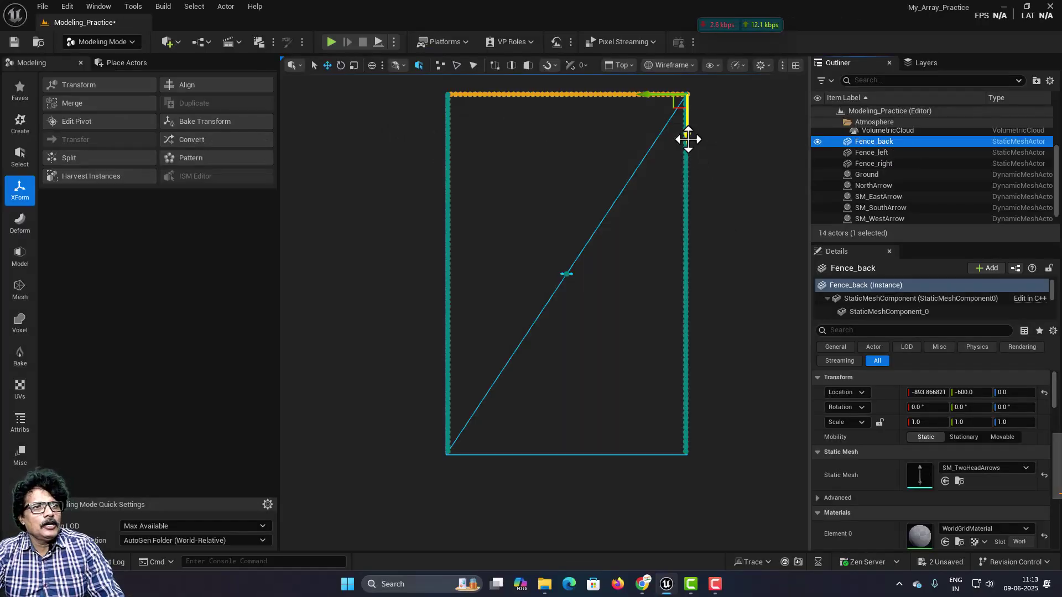
alt+drag(688, 139, 688, 498)
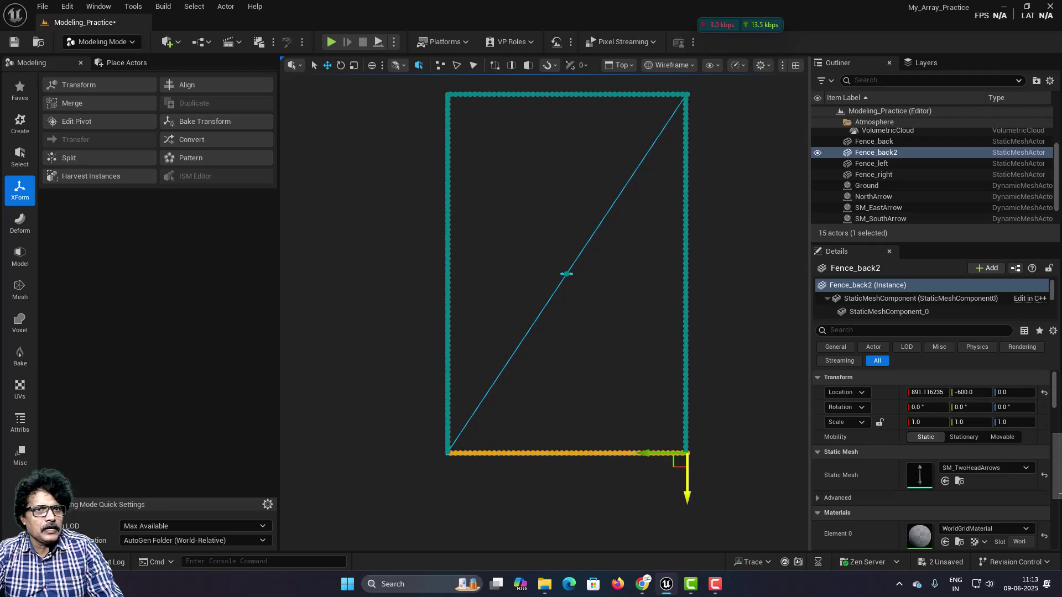
click(879, 154)
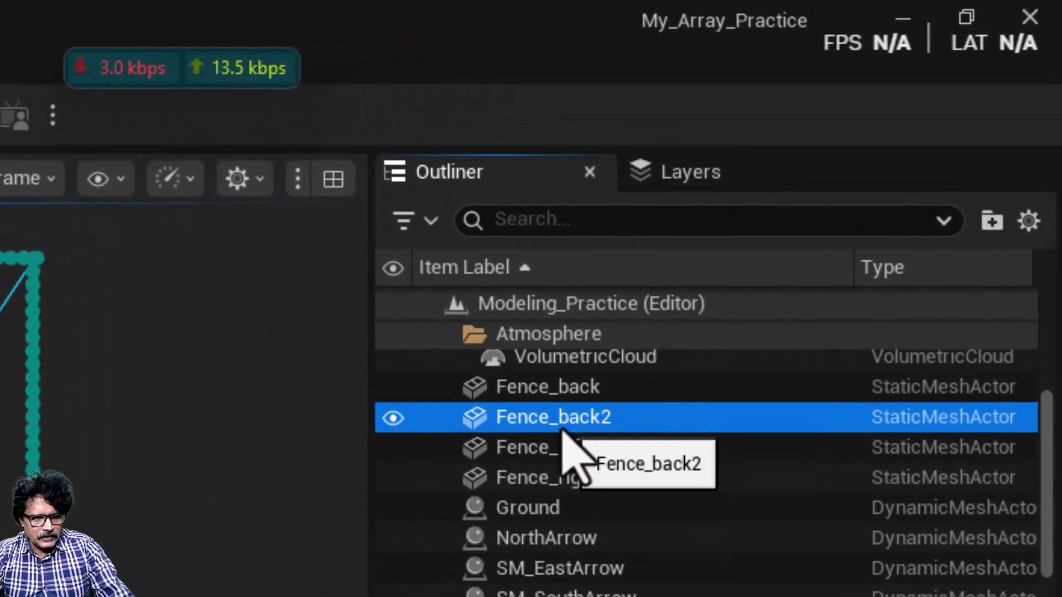
key(F2)
text(Fe)
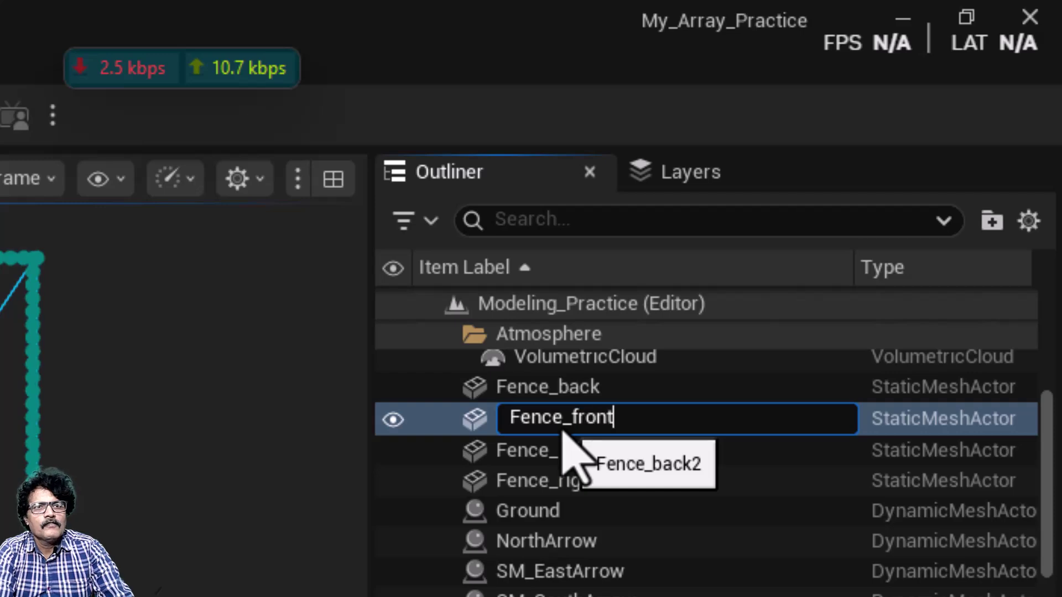
text(nce_front)
key(Return)
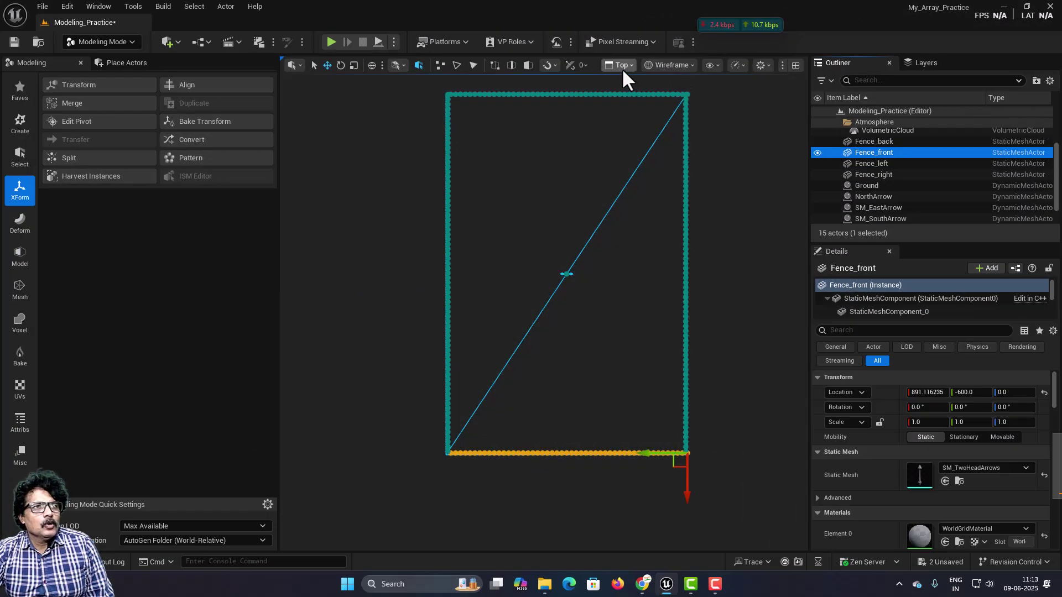
- Lower Fence_right in the Right view to a Z location of about 0.8
click(622, 68)
click(630, 106)
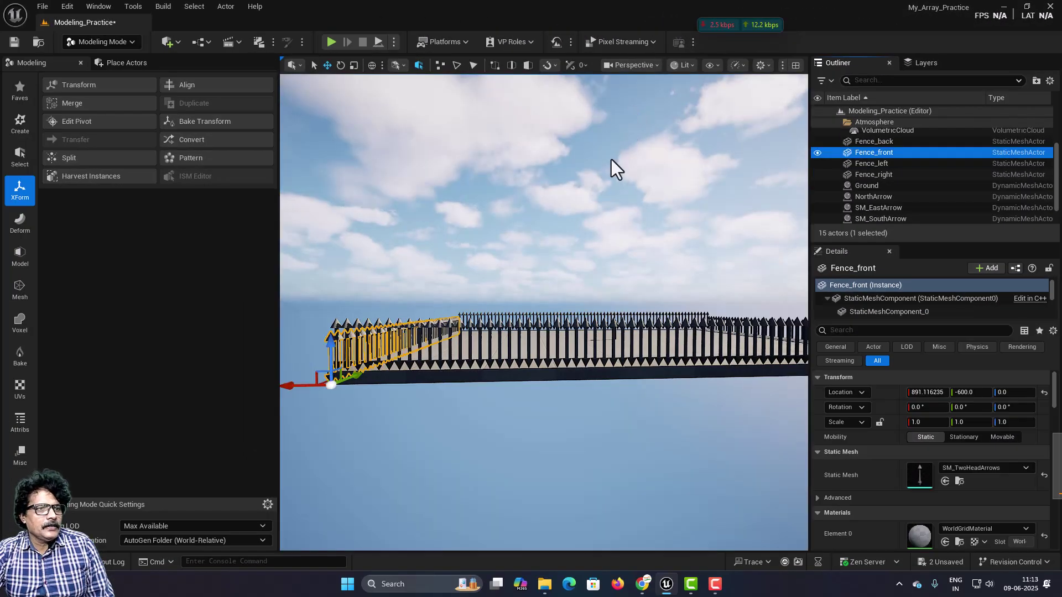
scroll(579, 231, down, 1)
scroll(579, 233, up, 2)
right_drag(579, 232, 579, 304)
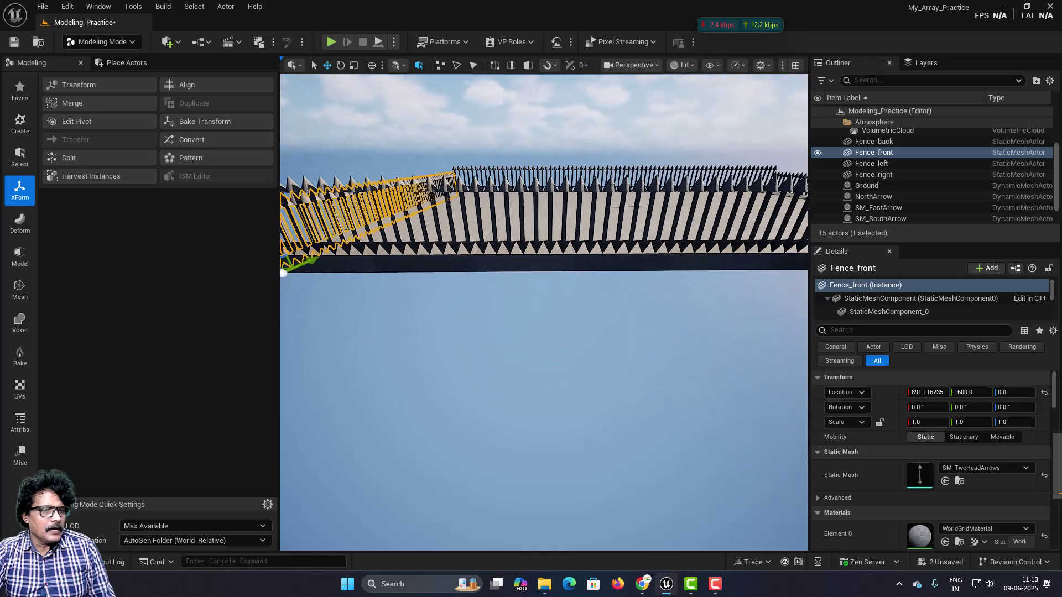
click(631, 64)
click(636, 174)
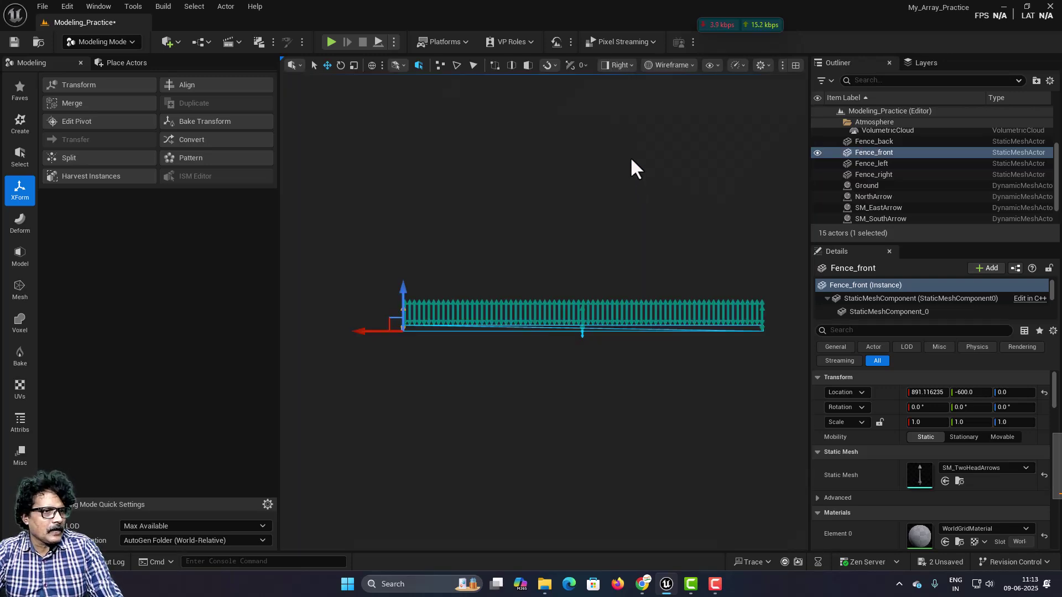
scroll(497, 326, up, 2)
scroll(423, 358, down, 1)
click(570, 324)
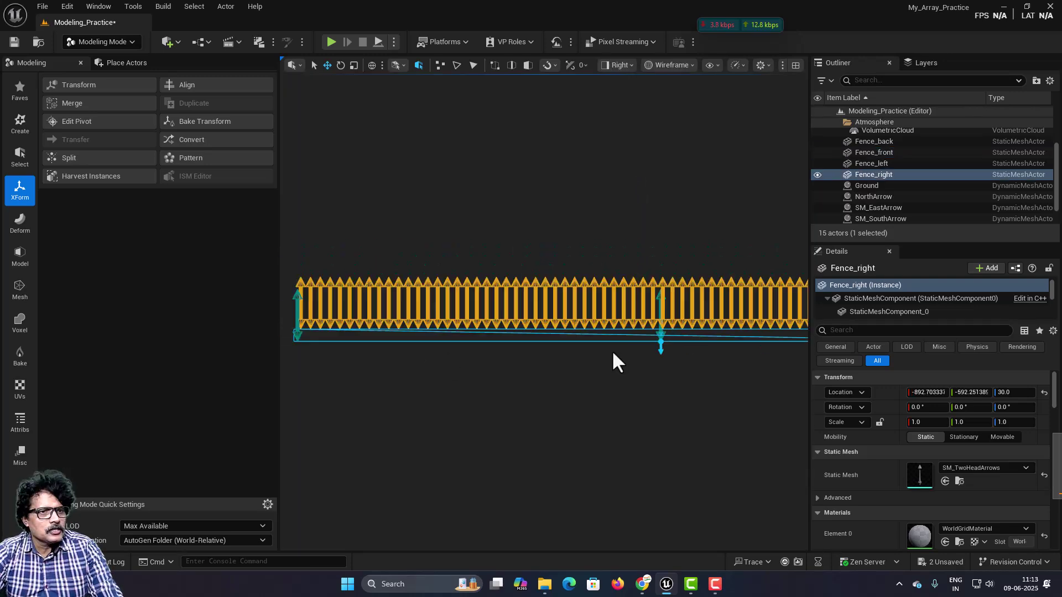
scroll(706, 356, down, 2)
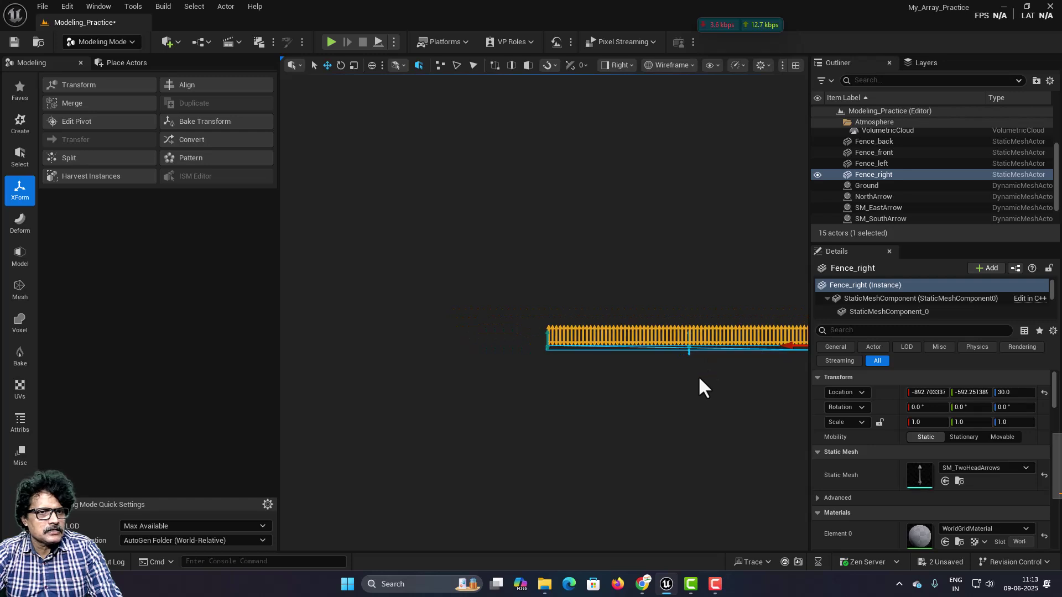
right_drag(688, 386, 511, 401)
scroll(512, 401, up, 6)
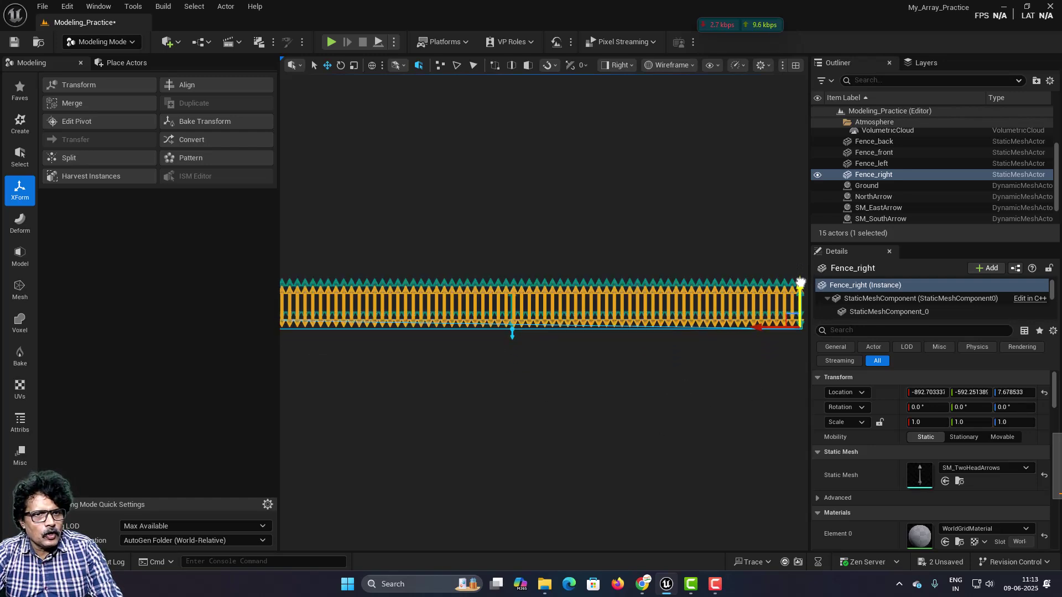
drag(800, 276, 801, 285)
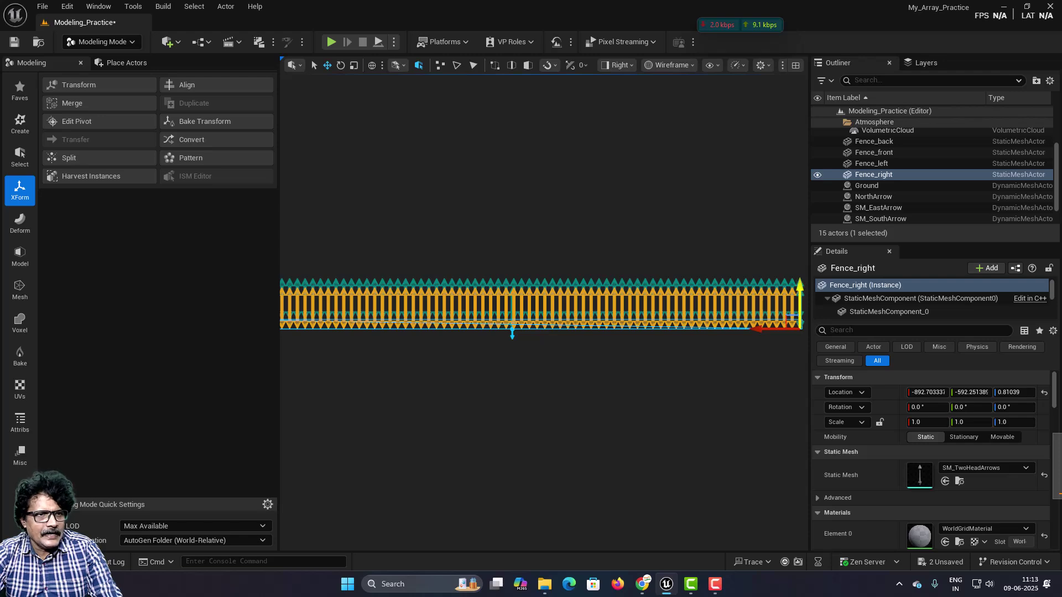
- Select all four fence actors and align their bounding boxes on the Z axis to the first selected one, Fence_back
click(801, 278)
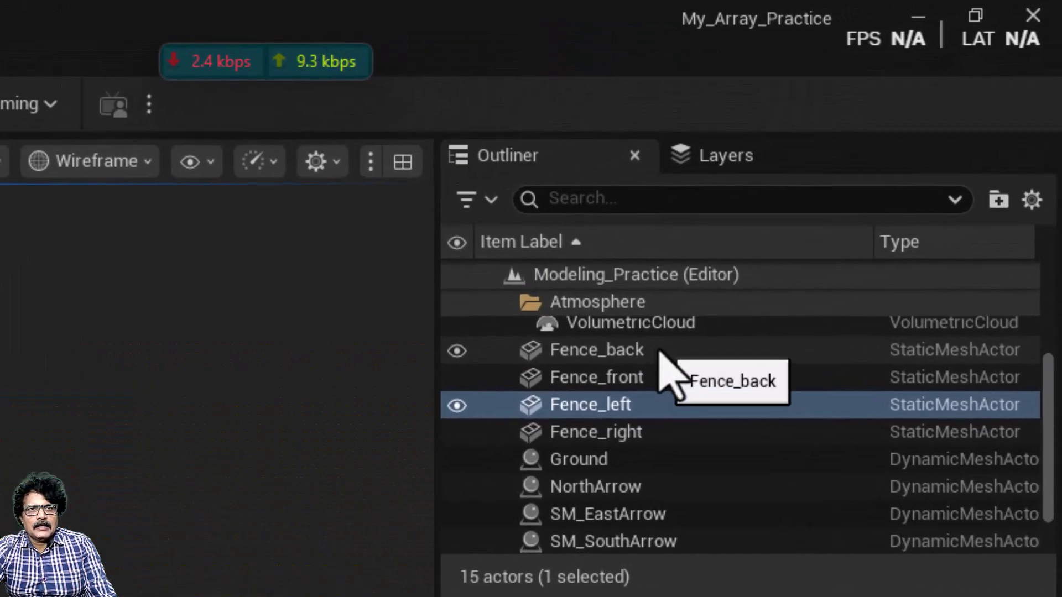
click(899, 141)
shift+click(626, 408)
shift+click(609, 469)
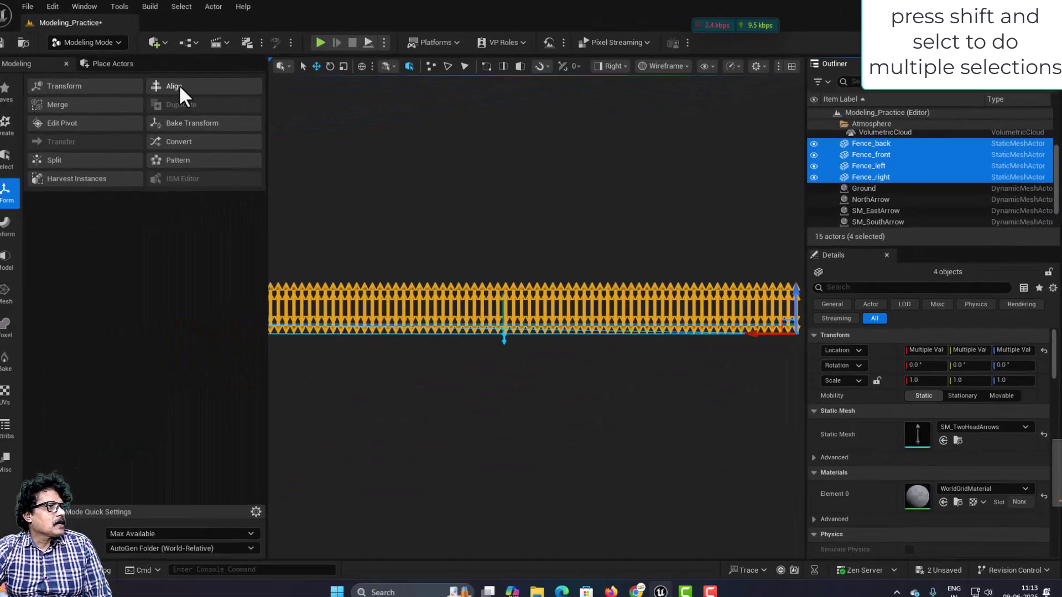
click(183, 84)
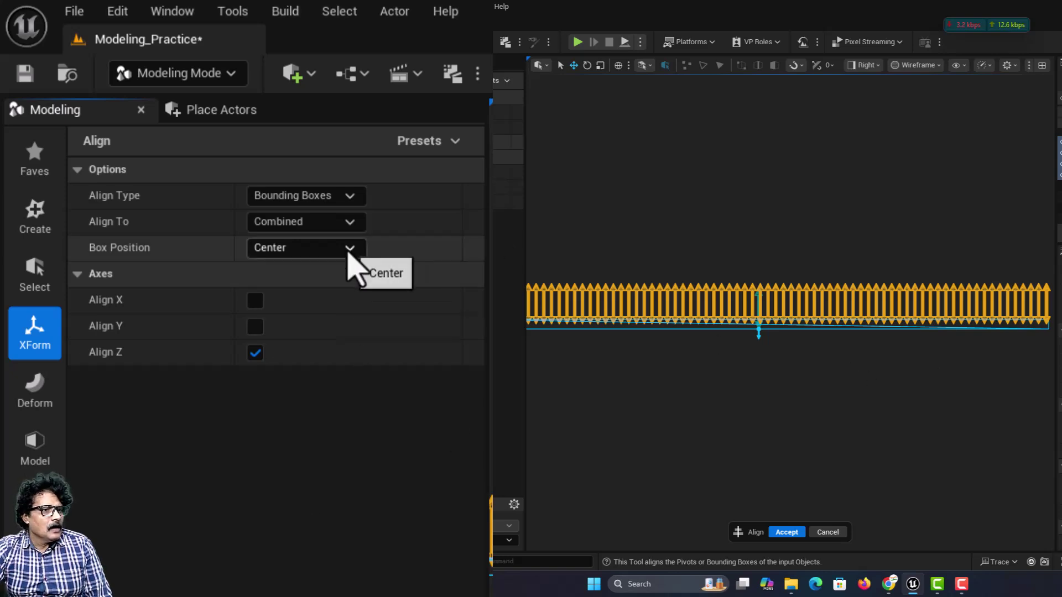
click(279, 222)
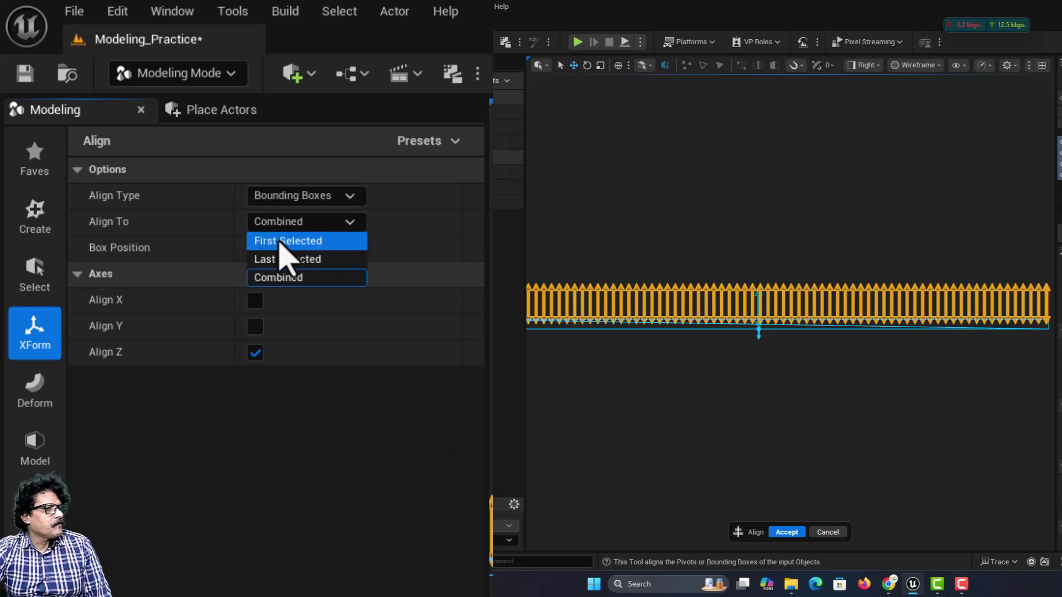
click(285, 242)
click(788, 532)
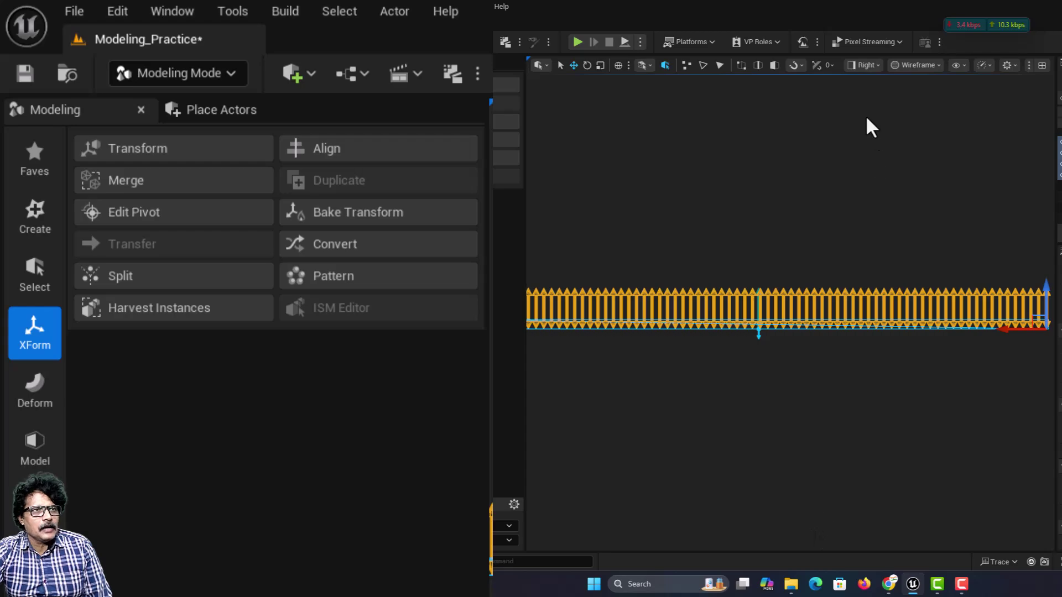
- Examine the fence around the Ground in perspective view with nothing selected
click(863, 65)
click(865, 113)
key(Escape)
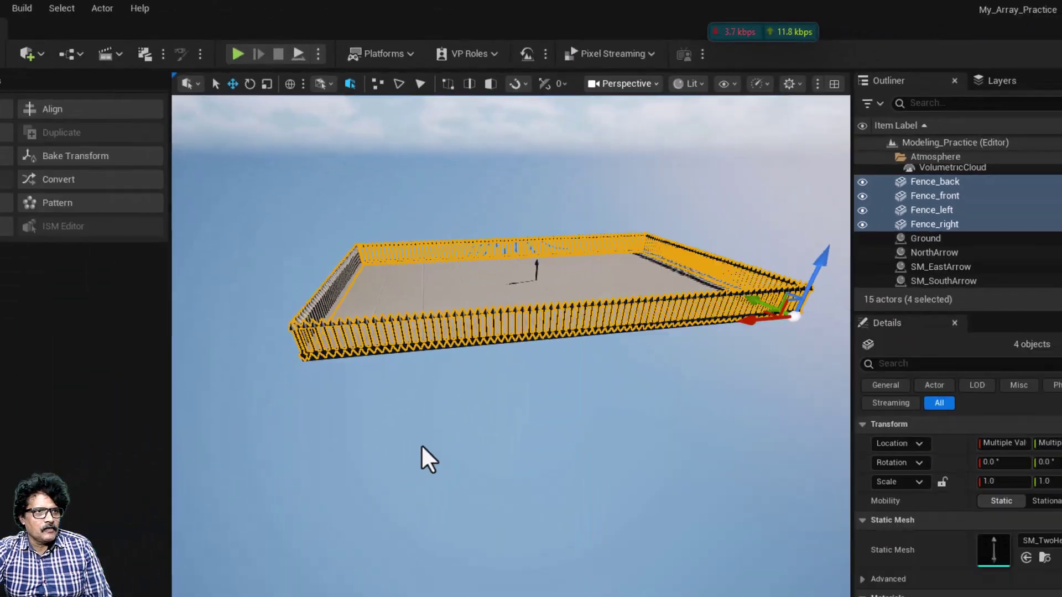
click(538, 408)
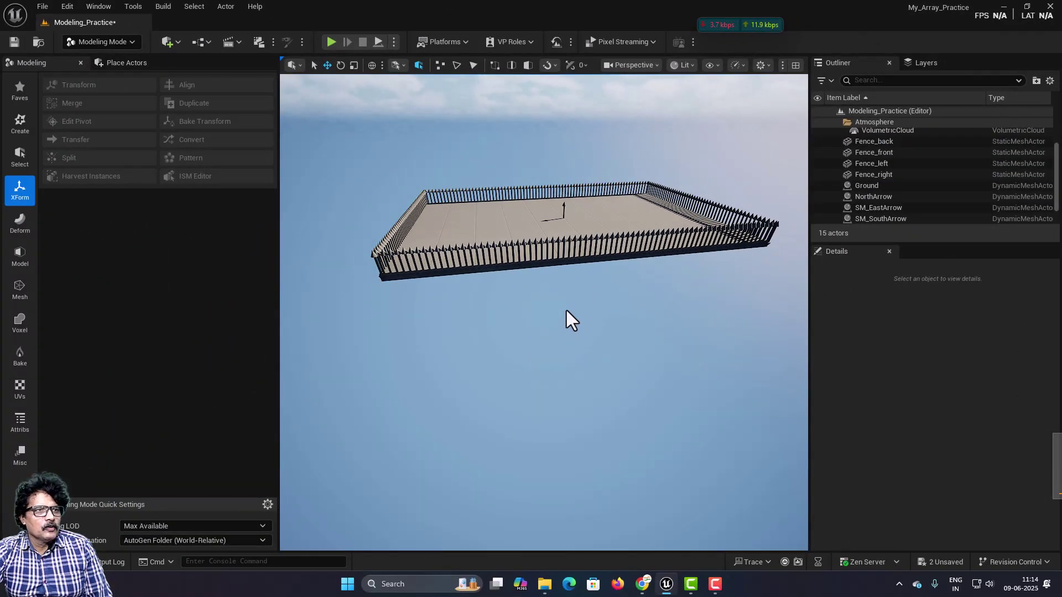
scroll(566, 310, up, 1)
right_drag(576, 303, 461, 278)
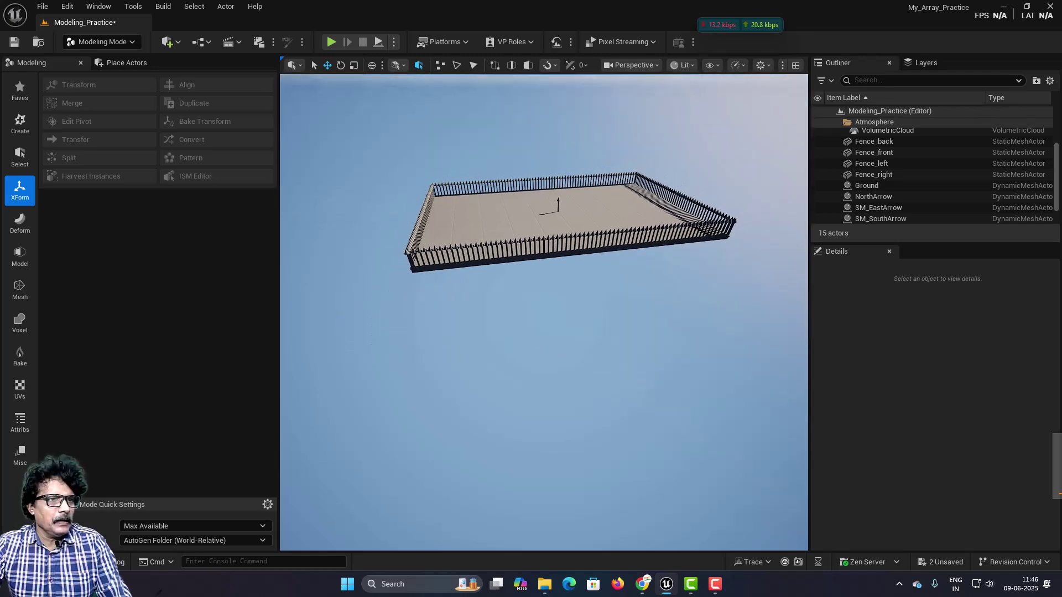
mouse_move(553, 276)
right_down()
mouse_move(554, 321)
mouse_move(553, 238)
mouse_move(563, 292)
right_up()
key(w)
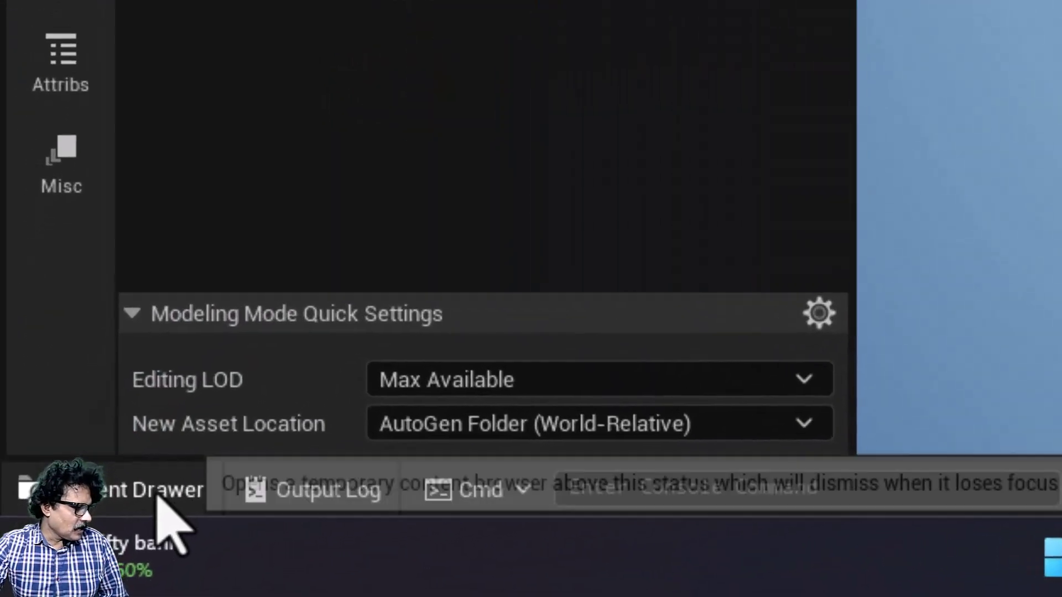
- Place SM_Simple_Chair_Completed from the Maps folder on the Ground inside the fence, at X about 500.7 and Y about 7.9
click(91, 535)
click(140, 69)
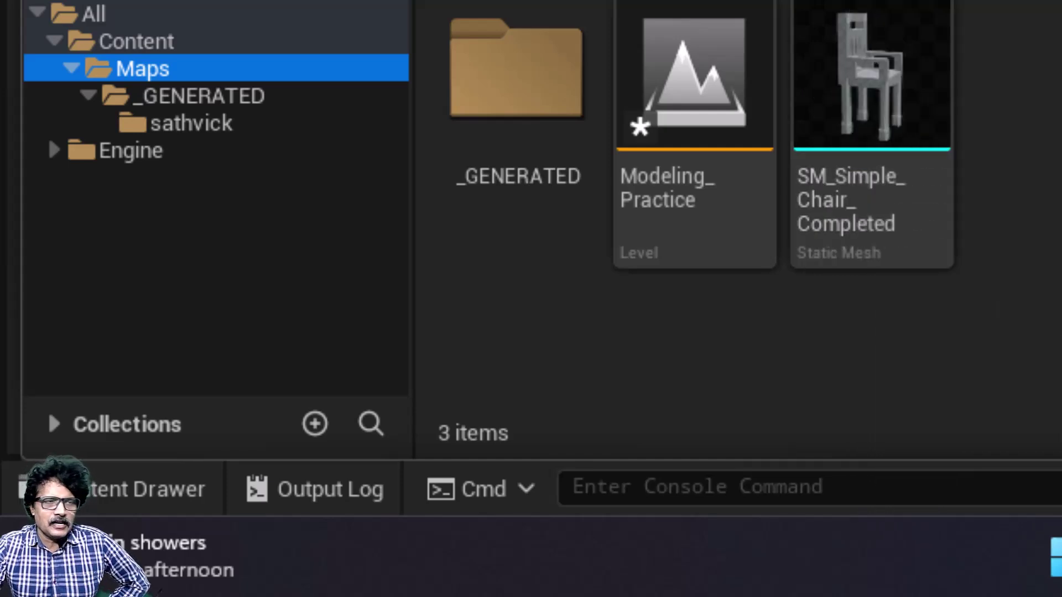
mouse_move(857, 81)
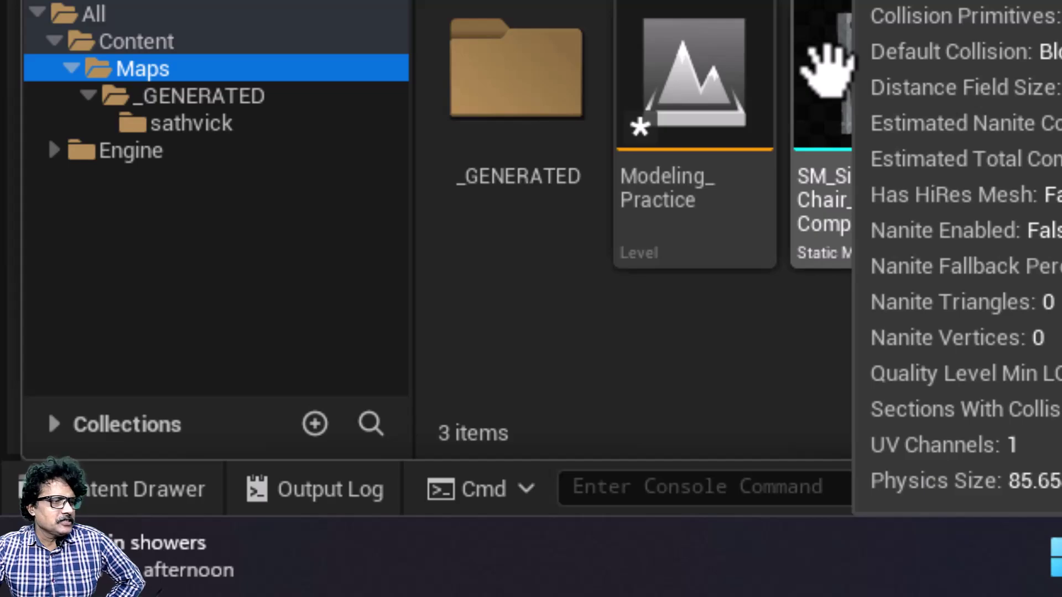
drag(828, 72, 430, 175)
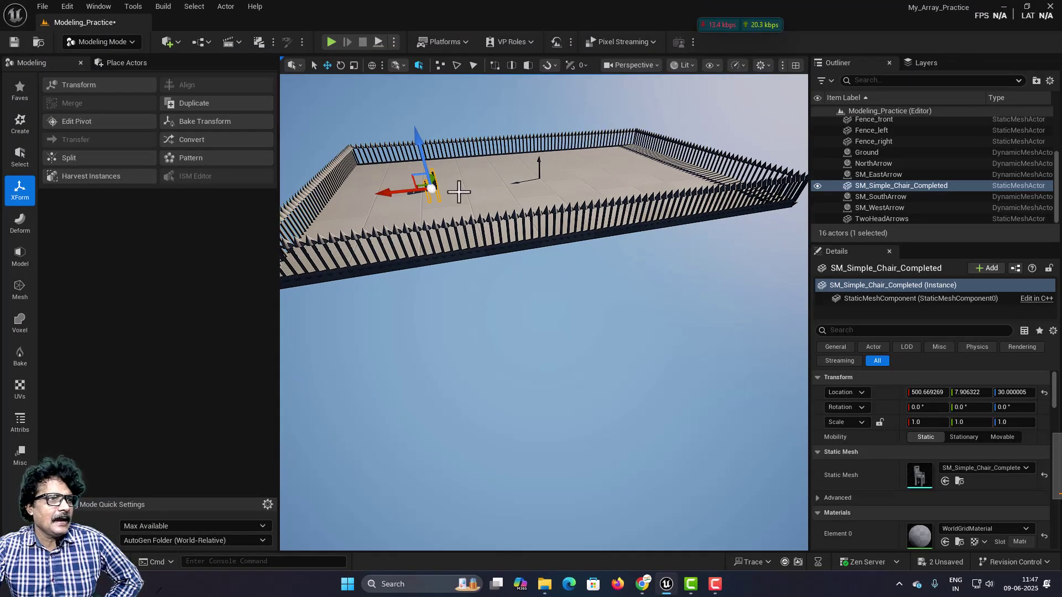
- Raise the chair in the Front view to a Z location of about 76 so its legs stand on the Ground
click(631, 65)
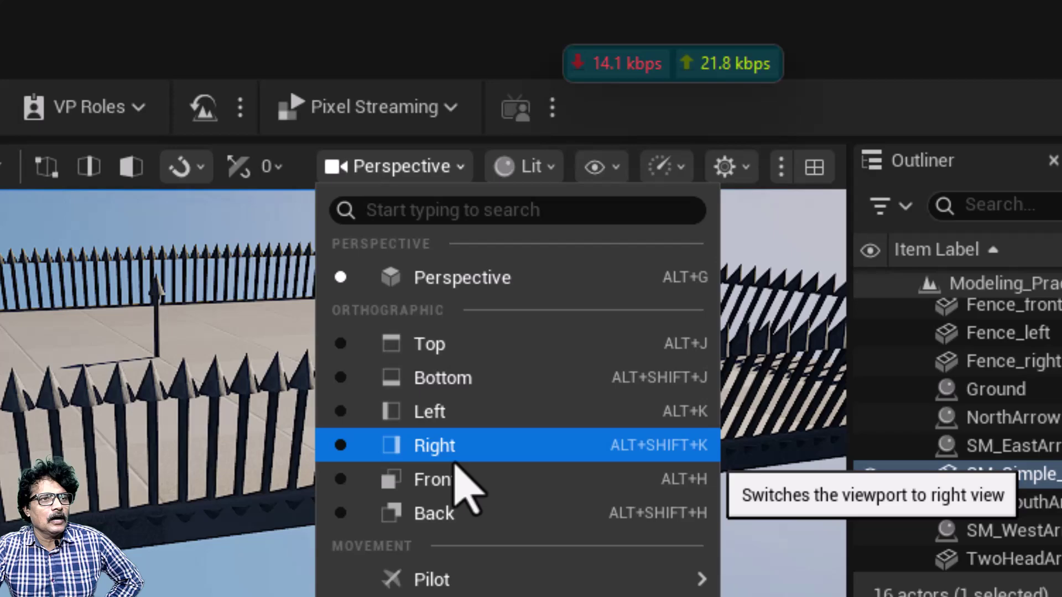
click(438, 479)
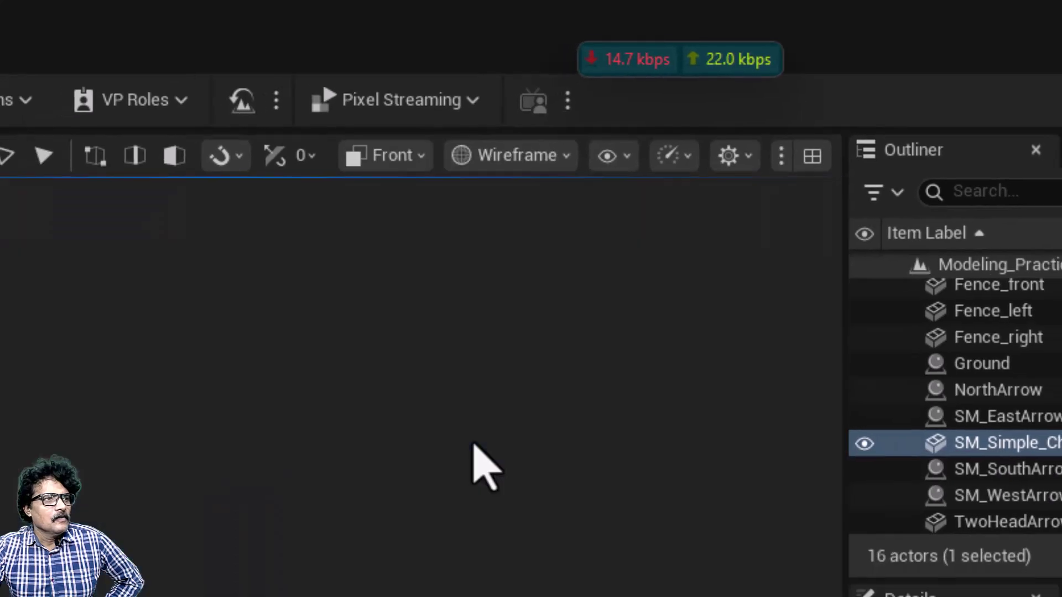
key(f)
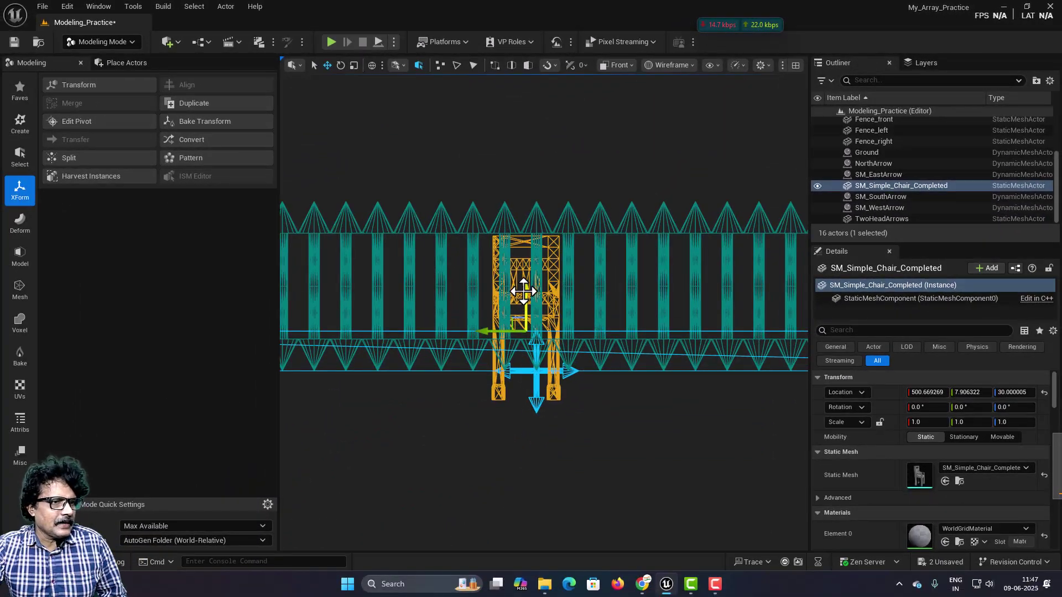
drag(525, 308, 524, 230)
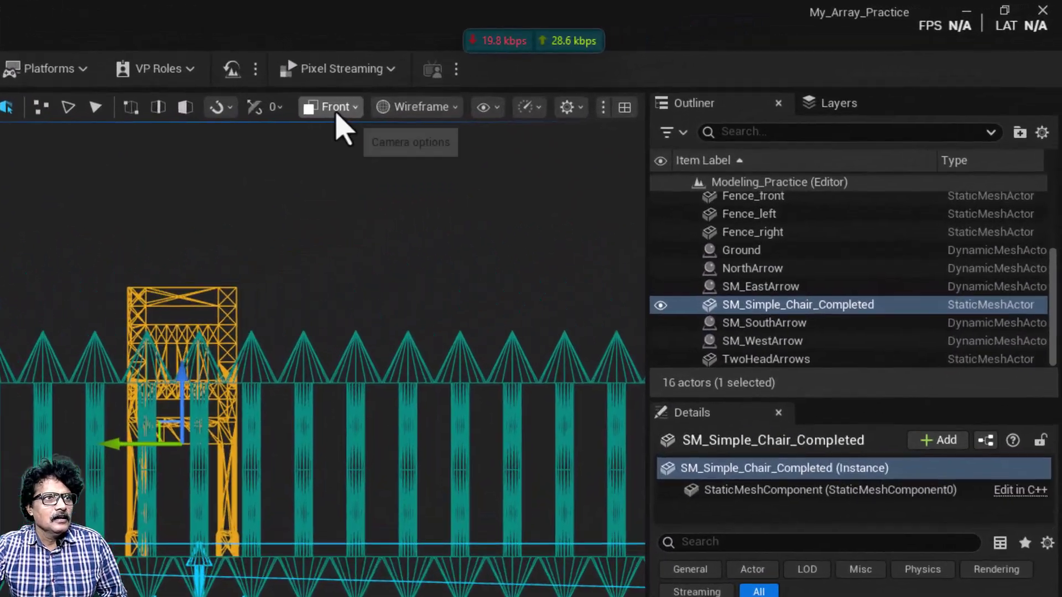
- Move the chair along the X axis in the Right view to about 585.4, closer to Fence_front
click(617, 65)
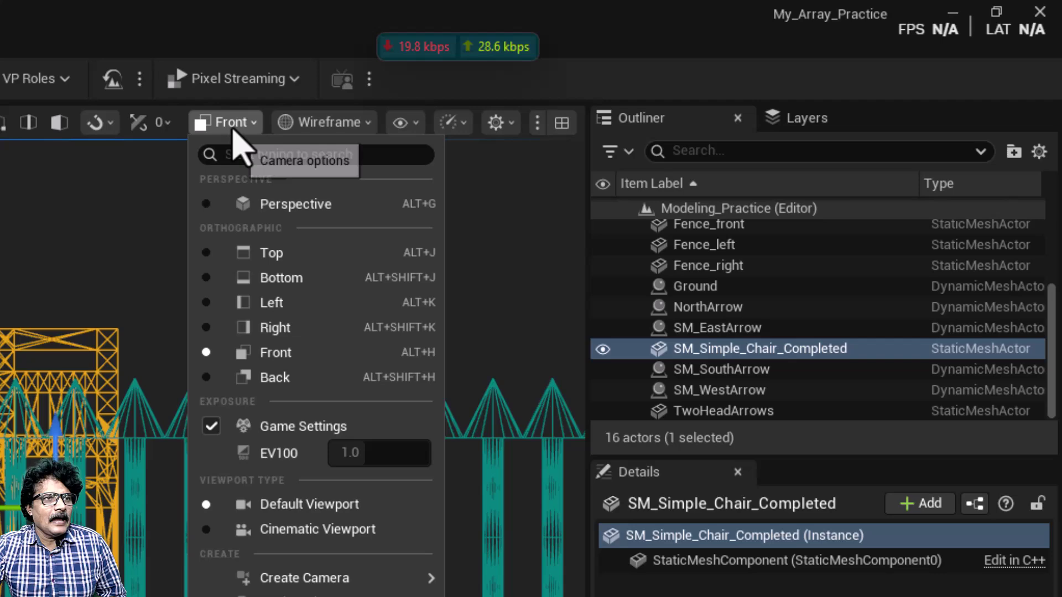
click(277, 330)
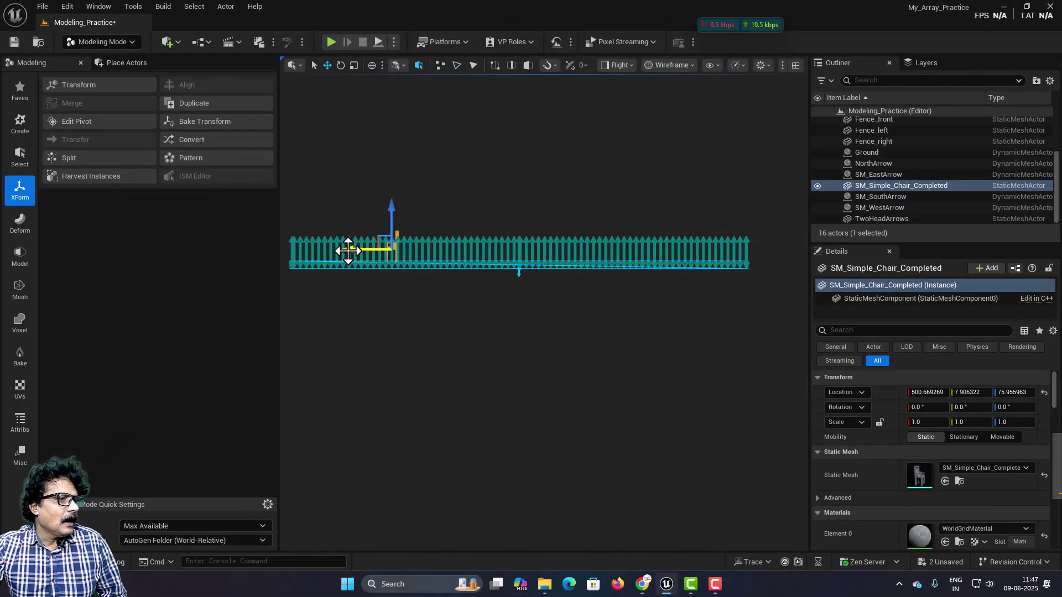
drag(348, 252, 313, 252)
drag(46, 336, 78, 337)
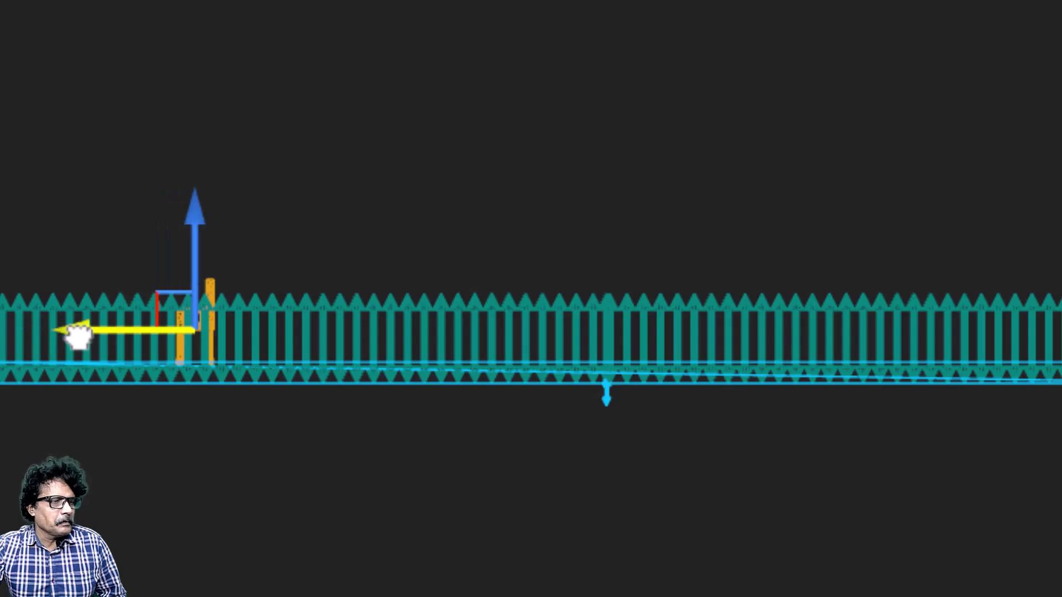
- Examine the chair's position inside the fenced Ground in perspective view
click(628, 9)
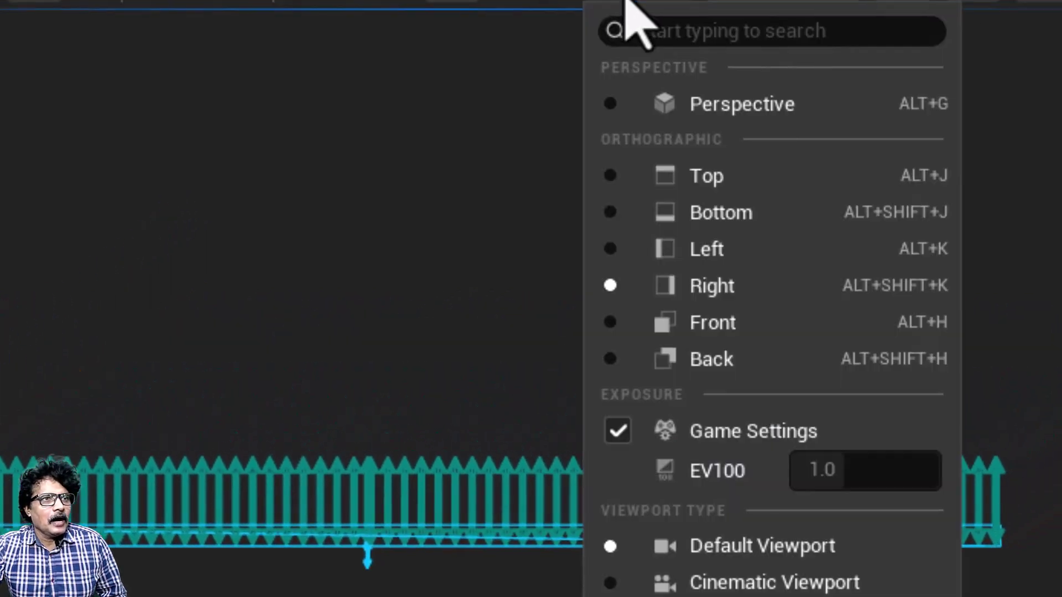
click(653, 102)
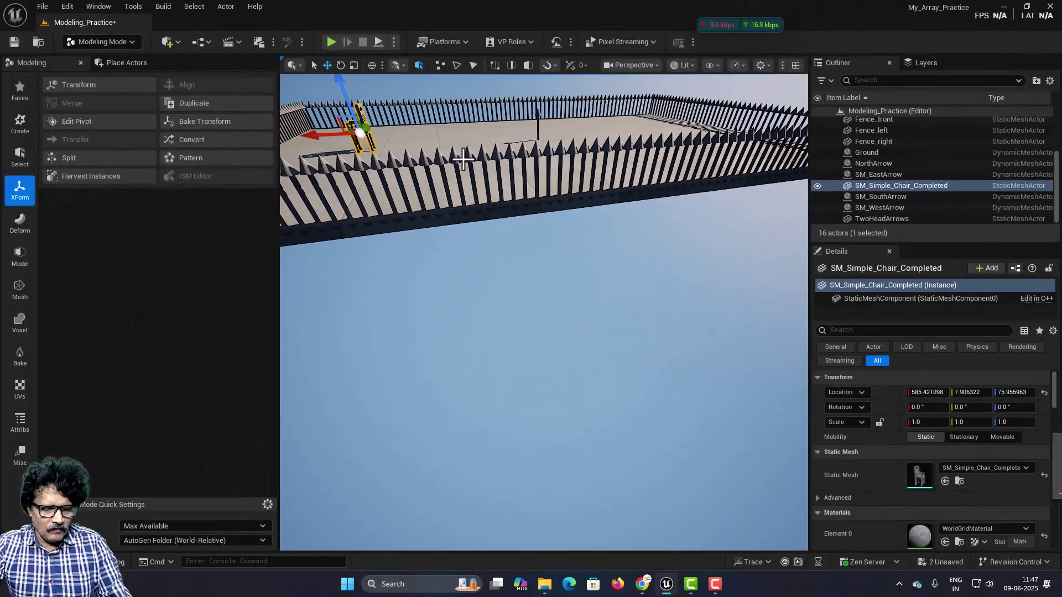
key(f)
scroll(514, 210, down, 10)
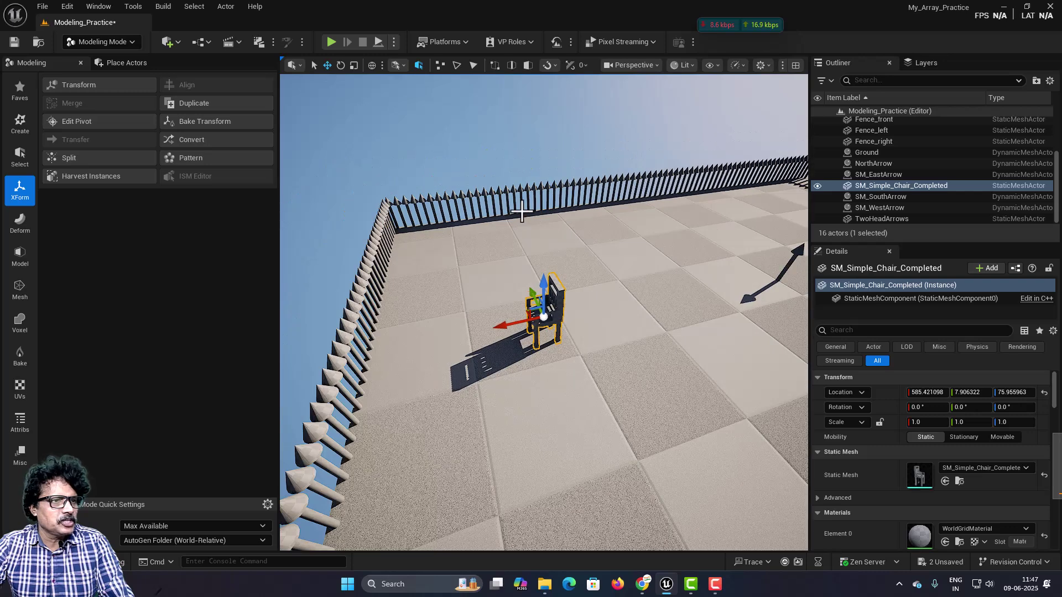
right_drag(549, 256, 634, 256)
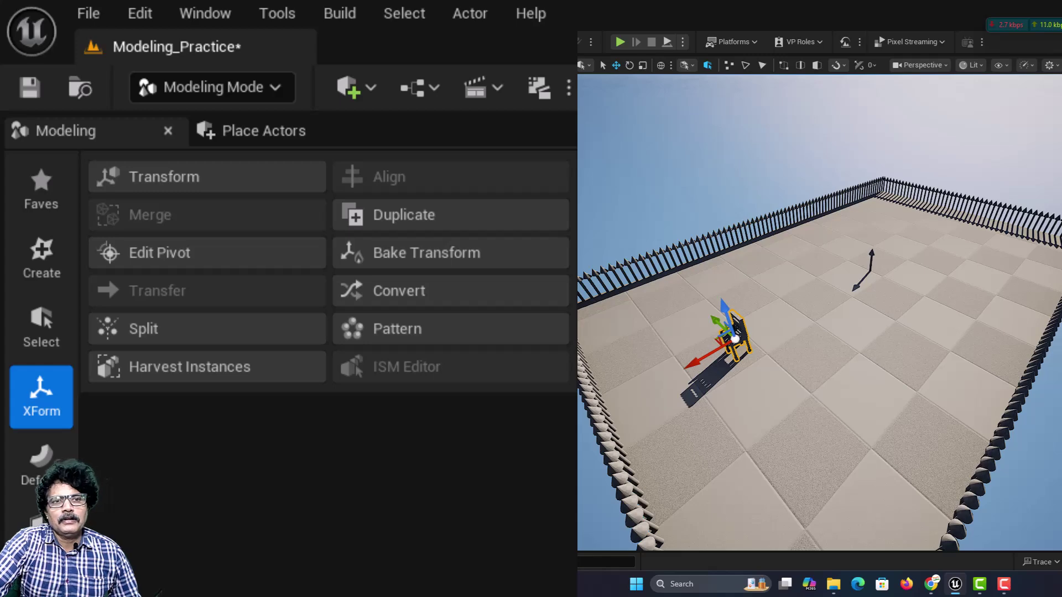
- Start a Pattern of the selected chair and set its shape to Grid on the XYPlane
click(407, 331)
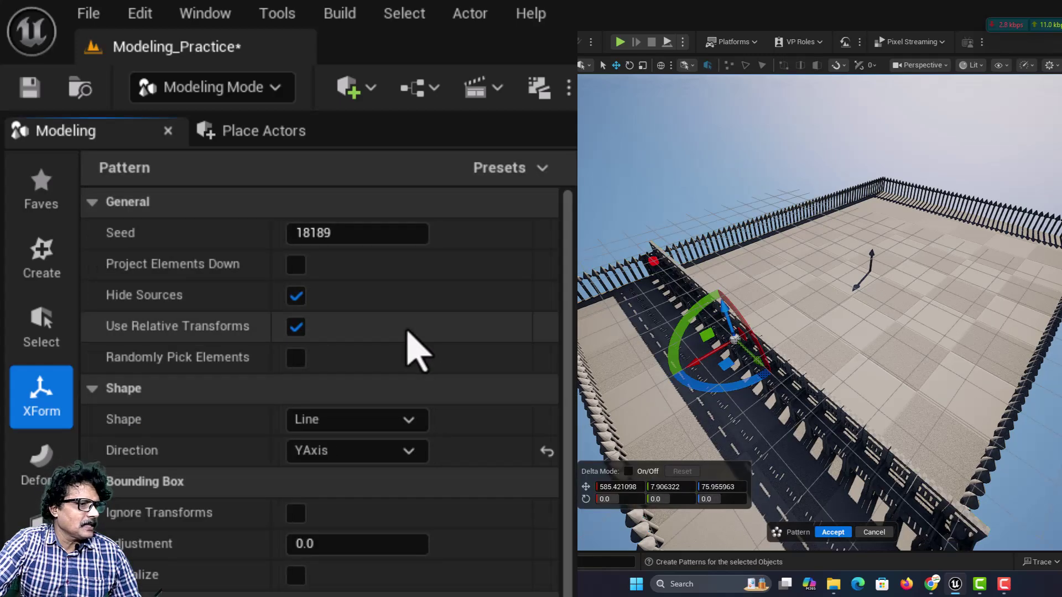
click(320, 425)
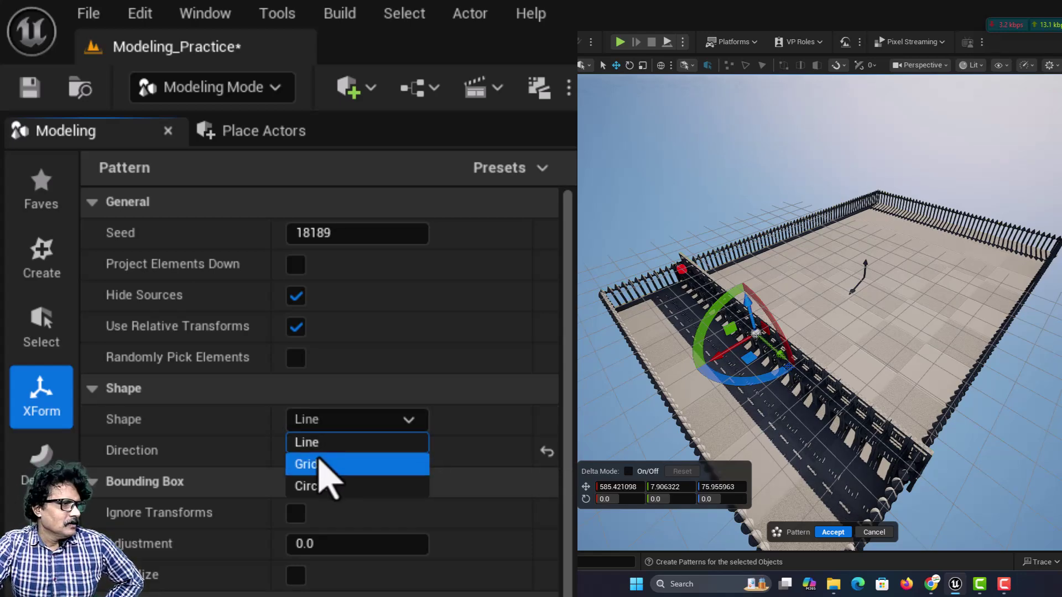
click(321, 464)
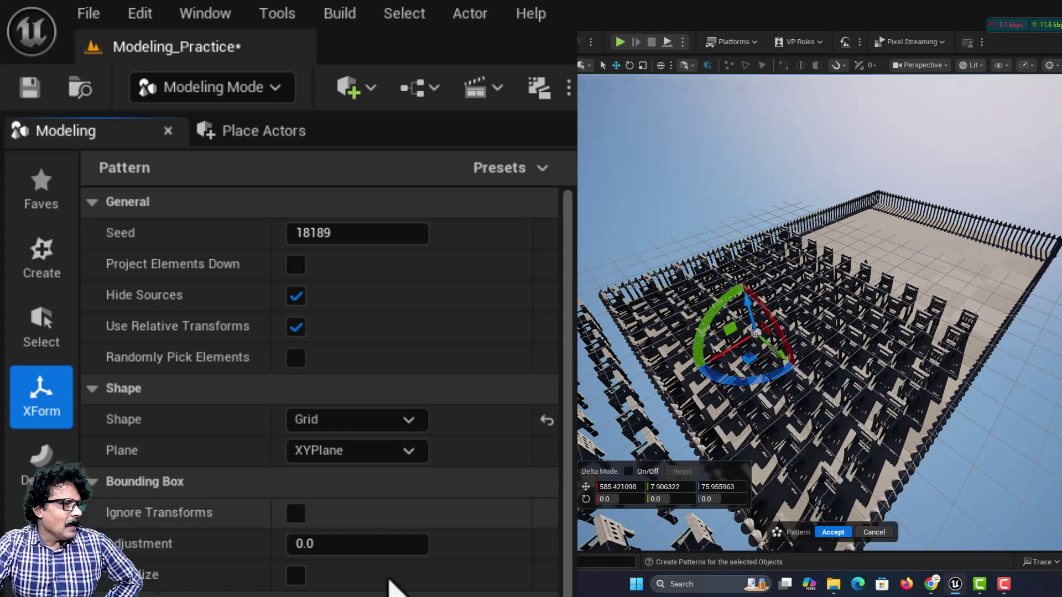
scroll(700, 376, down, 4)
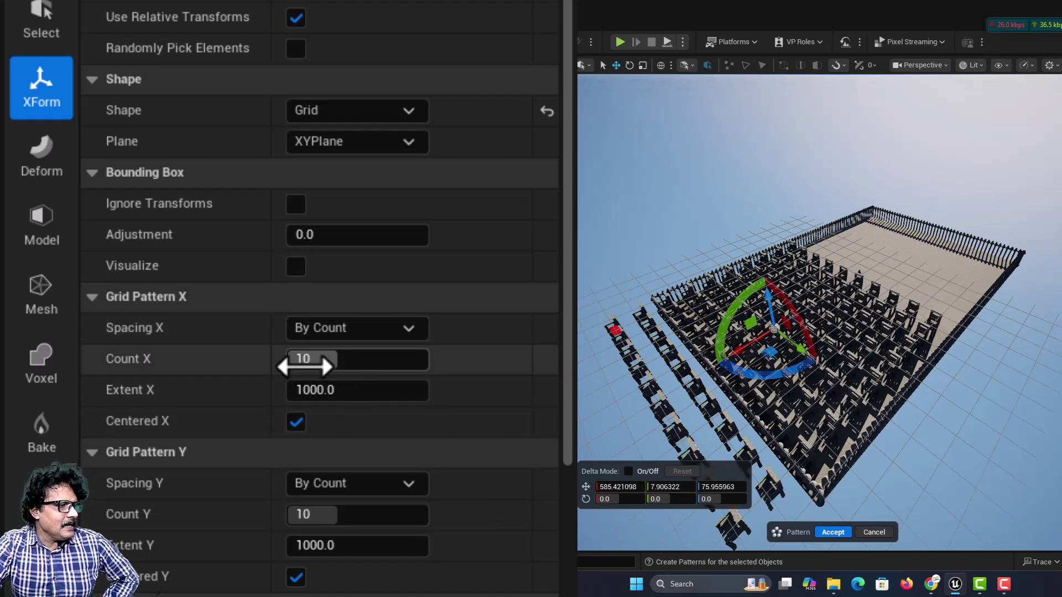
- Try a Count X of 5 for the chair grid and set it back to 10
click(304, 362)
text(5)
key(Return)
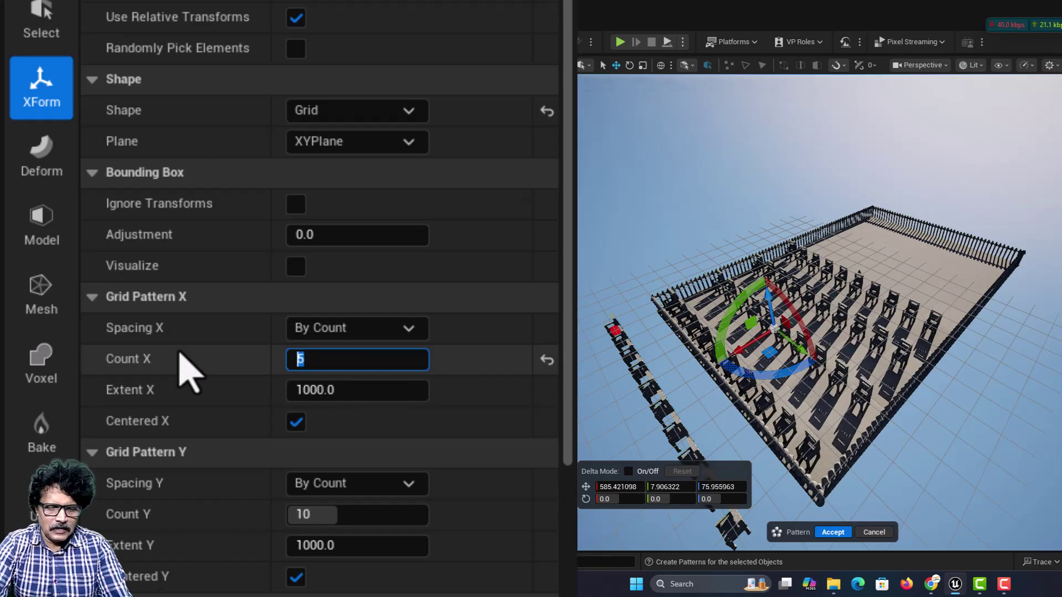
text(10)
key(Return)
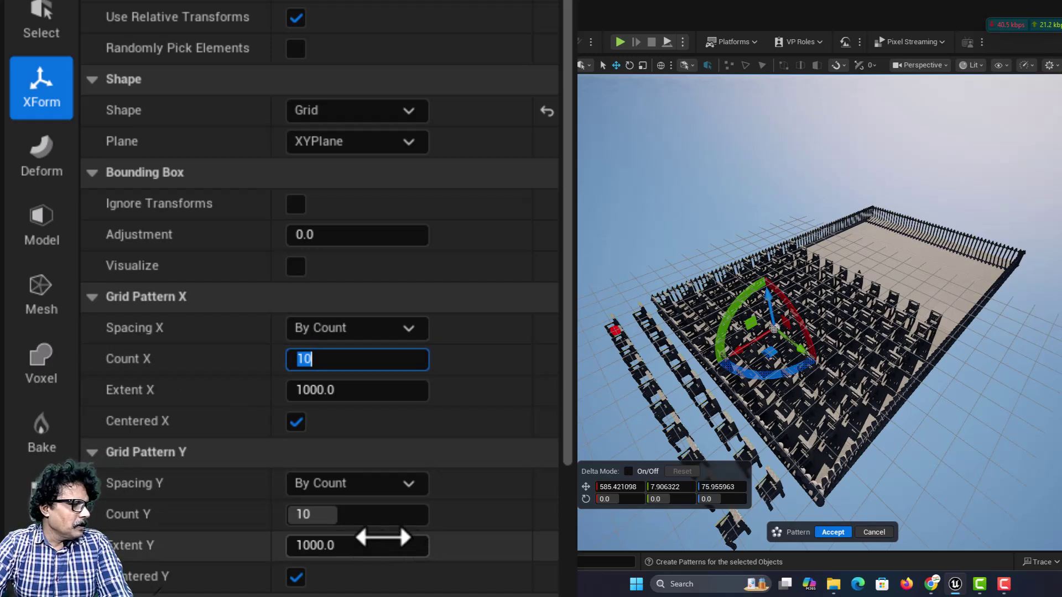
- Set the chair grid's Count Y to 5, Extent Y to 500 and Extent X to 900
click(325, 517)
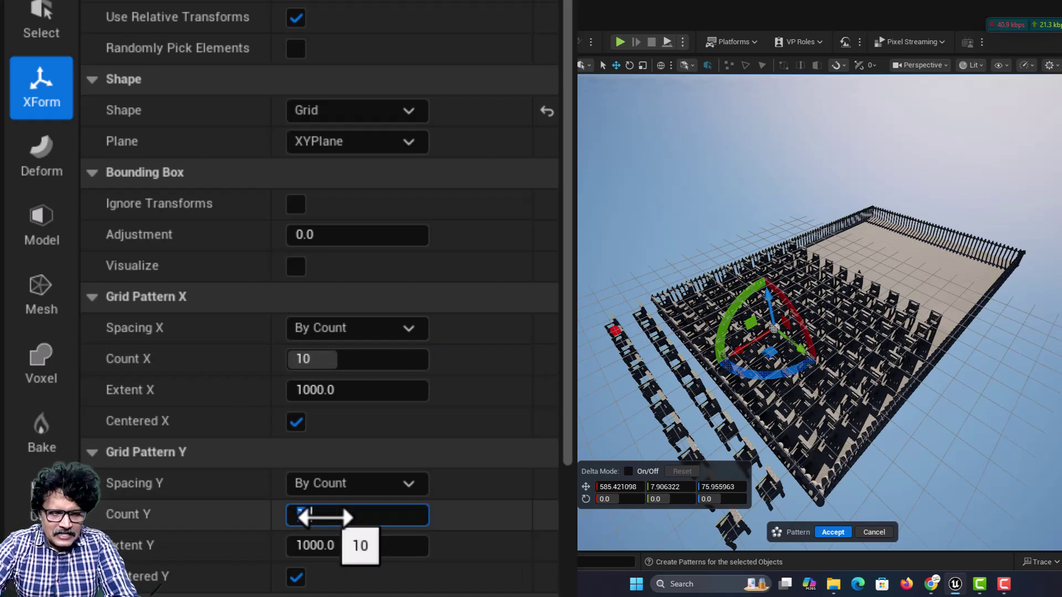
key(Return)
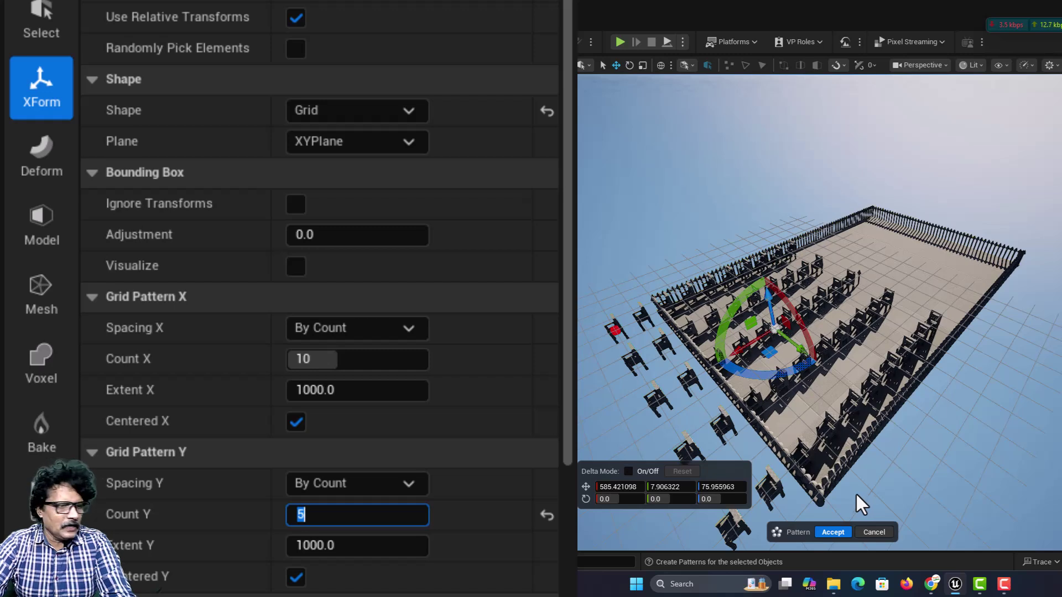
click(319, 545)
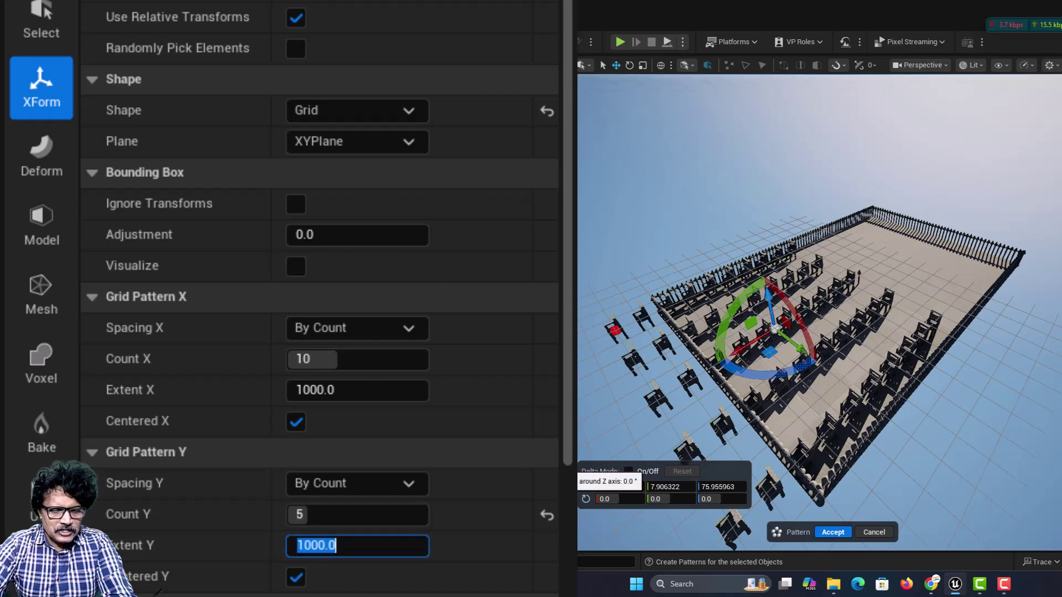
text(500)
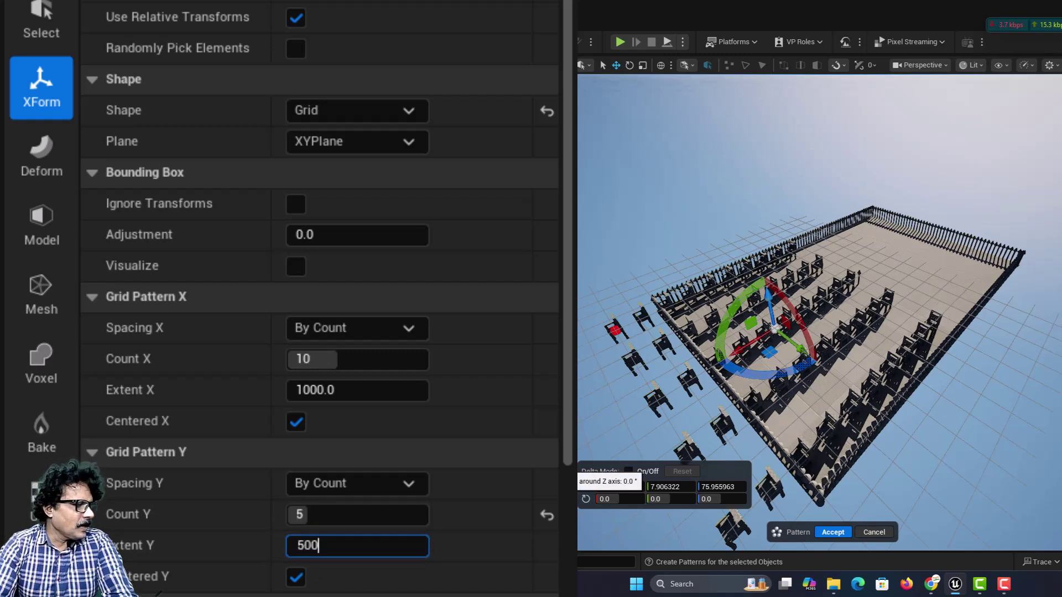
key(Return)
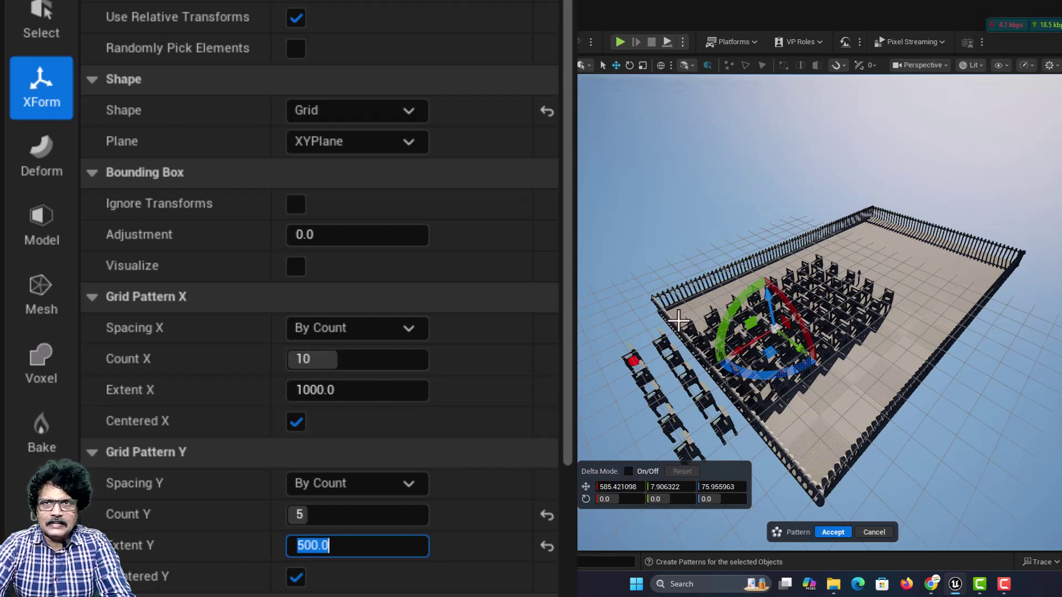
click(321, 390)
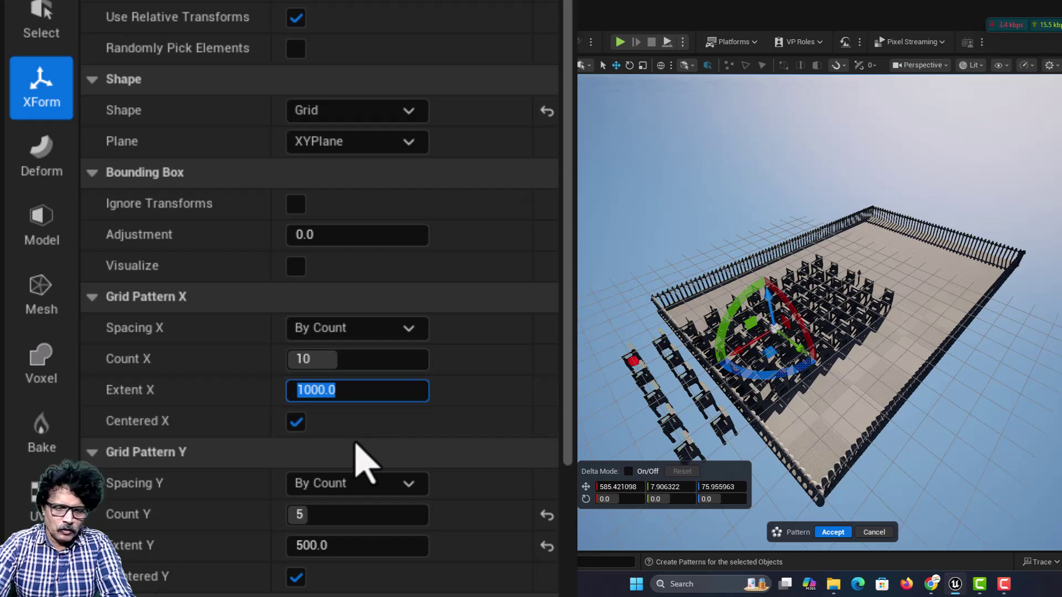
text(900)
key(Return)
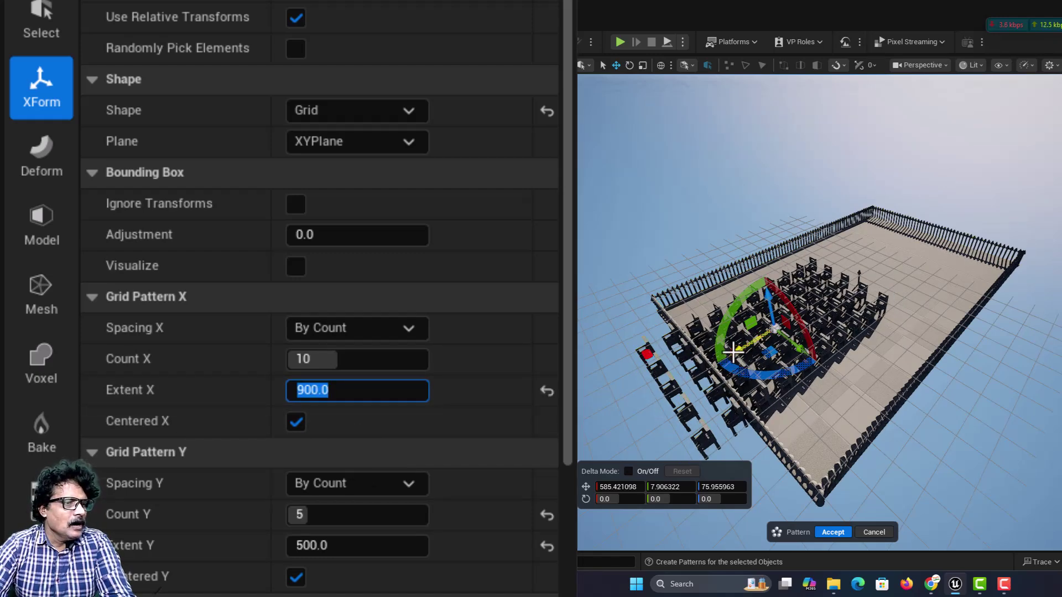
- Move the chair grid fully inside the fence, at Y about -0.79, and accept the pattern
drag(733, 352, 842, 270)
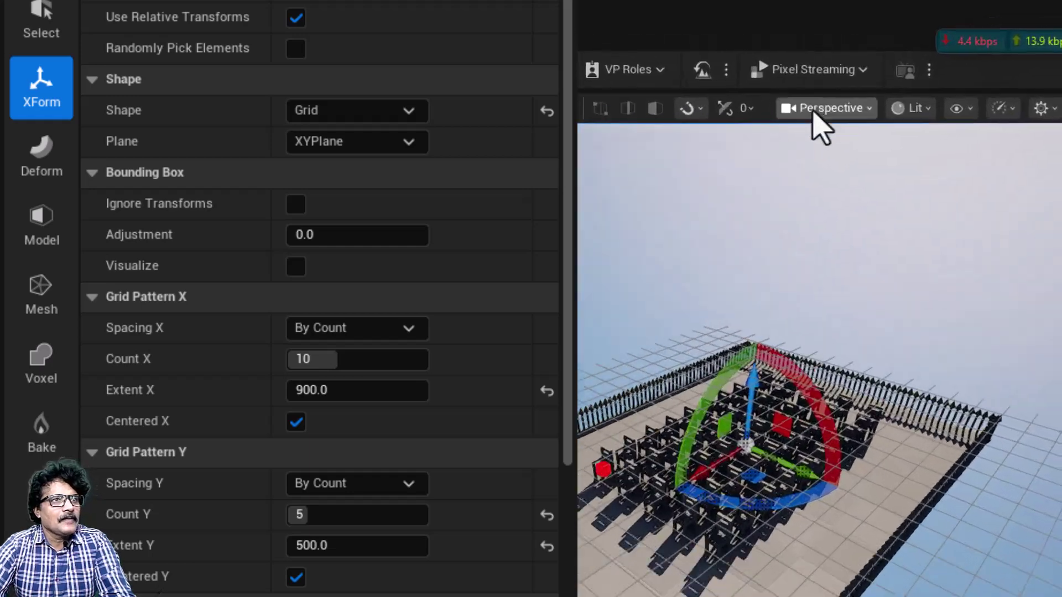
click(919, 64)
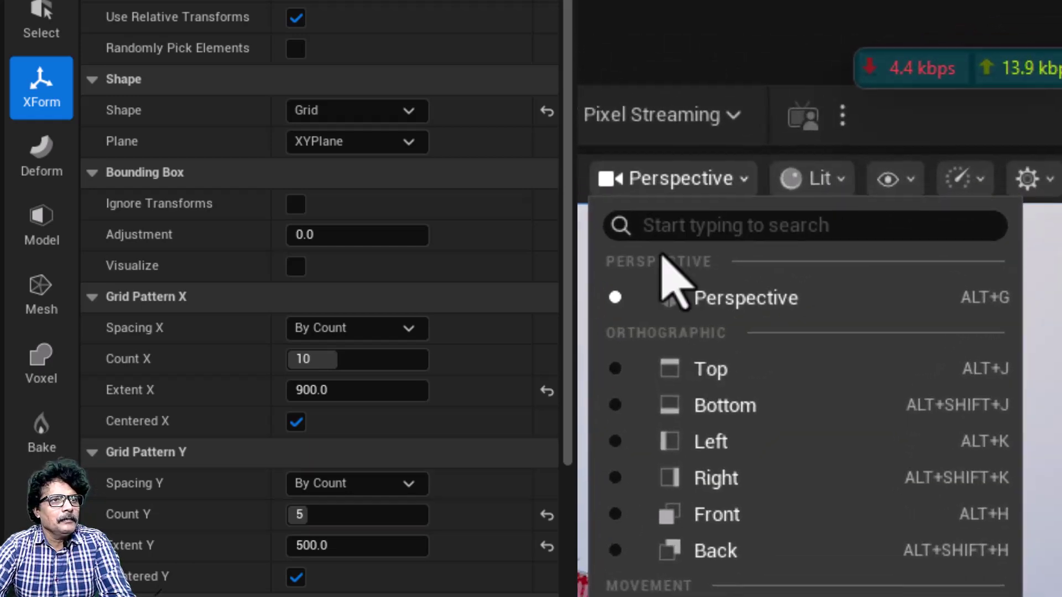
click(714, 388)
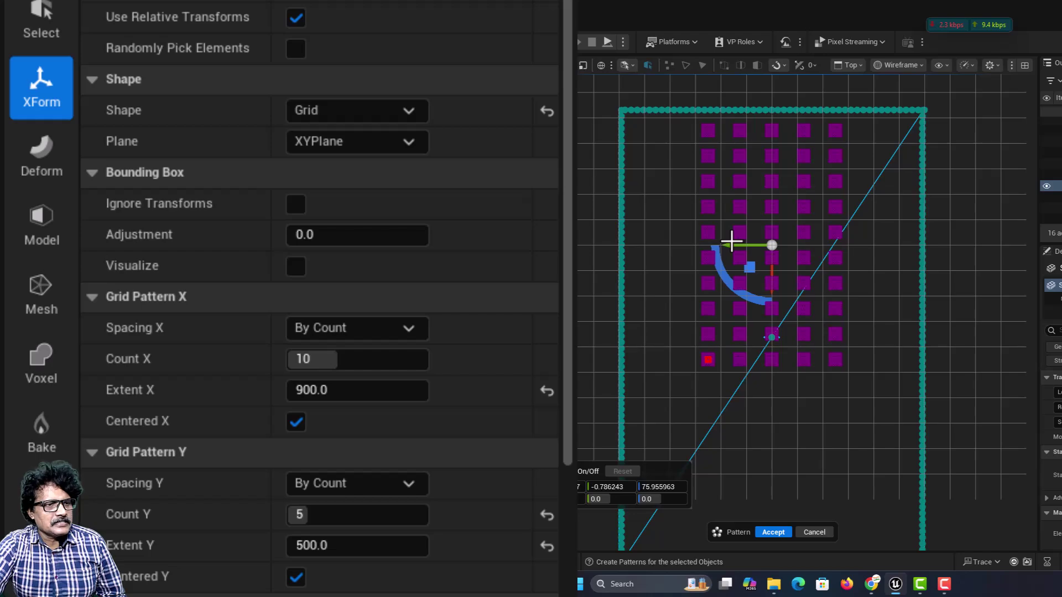
click(845, 65)
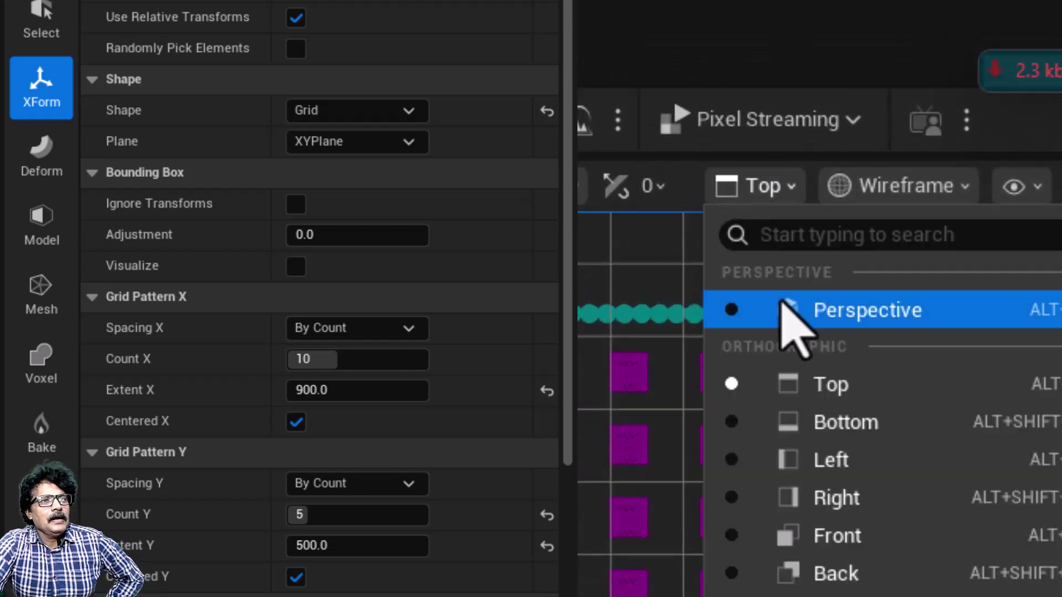
click(844, 118)
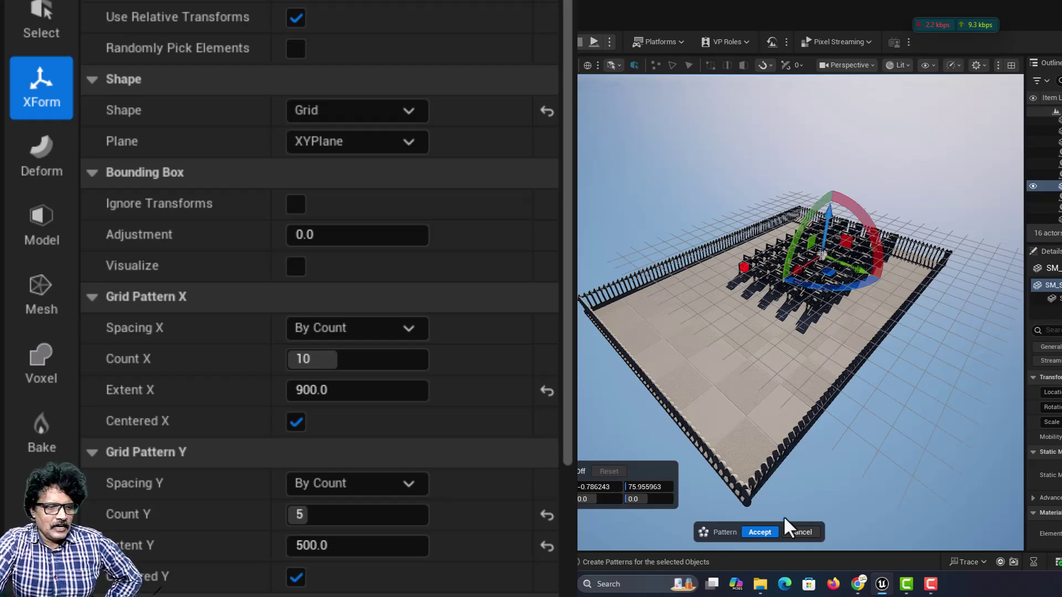
click(760, 532)
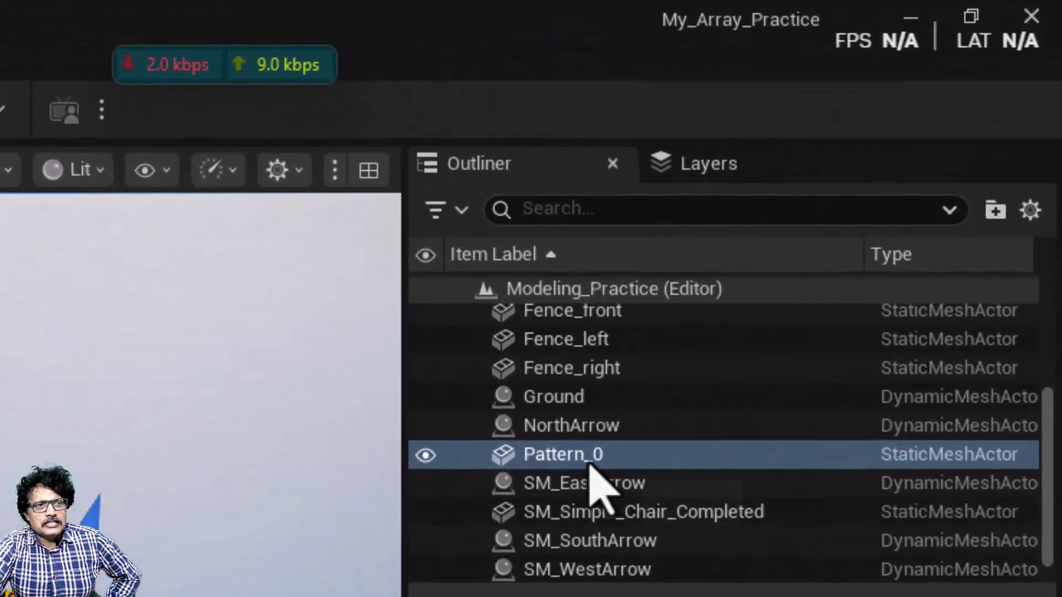
- Rename the new chair pattern actor to Chairs_Grid and hide it in the level
double_click(549, 470)
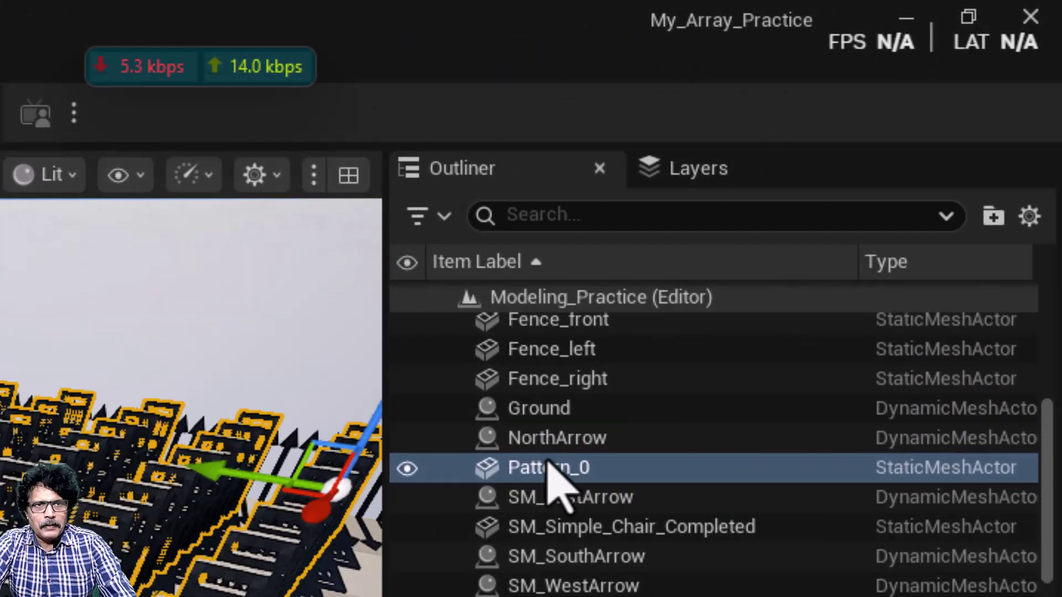
text(C)
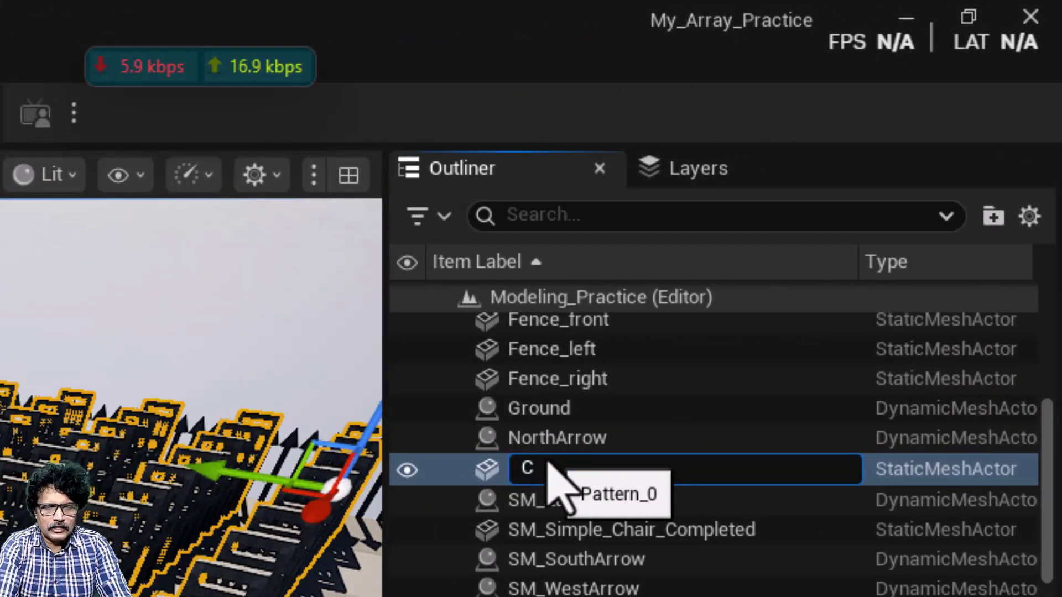
text(hairs )
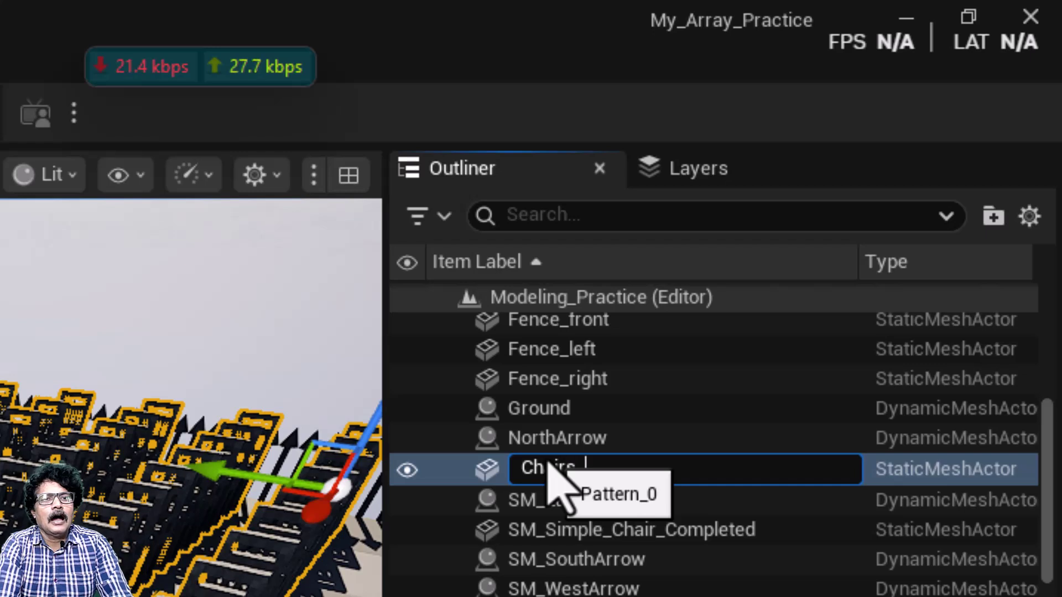
text(Grid)
key(Return)
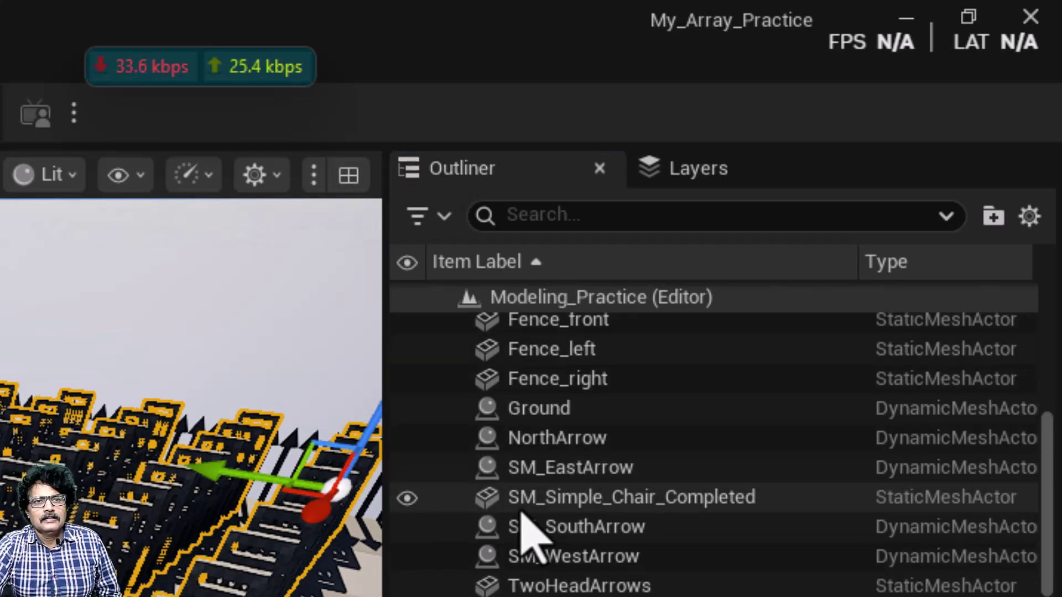
scroll(564, 558, up, 3)
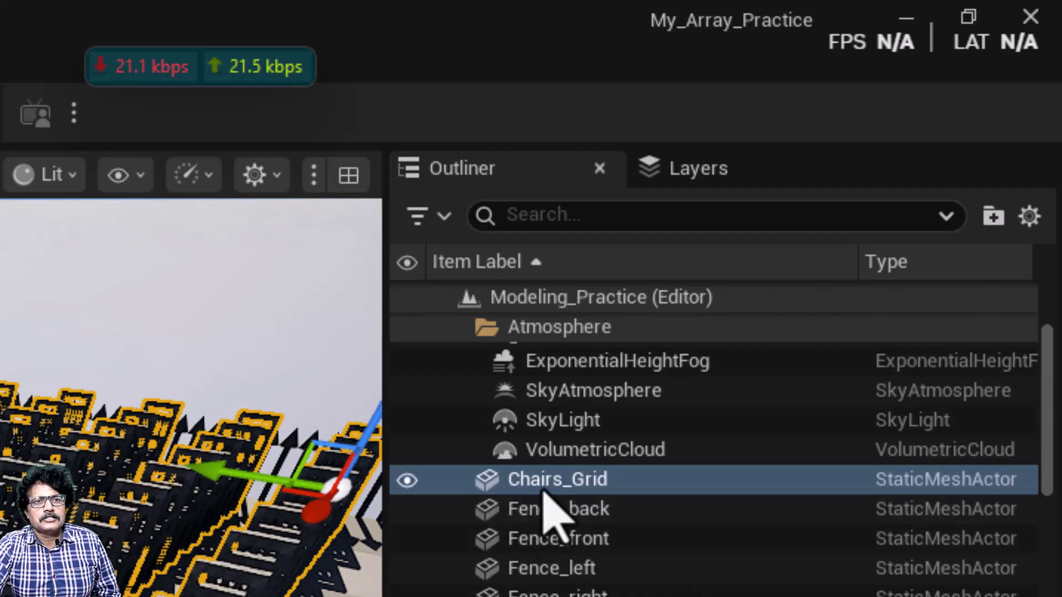
click(409, 481)
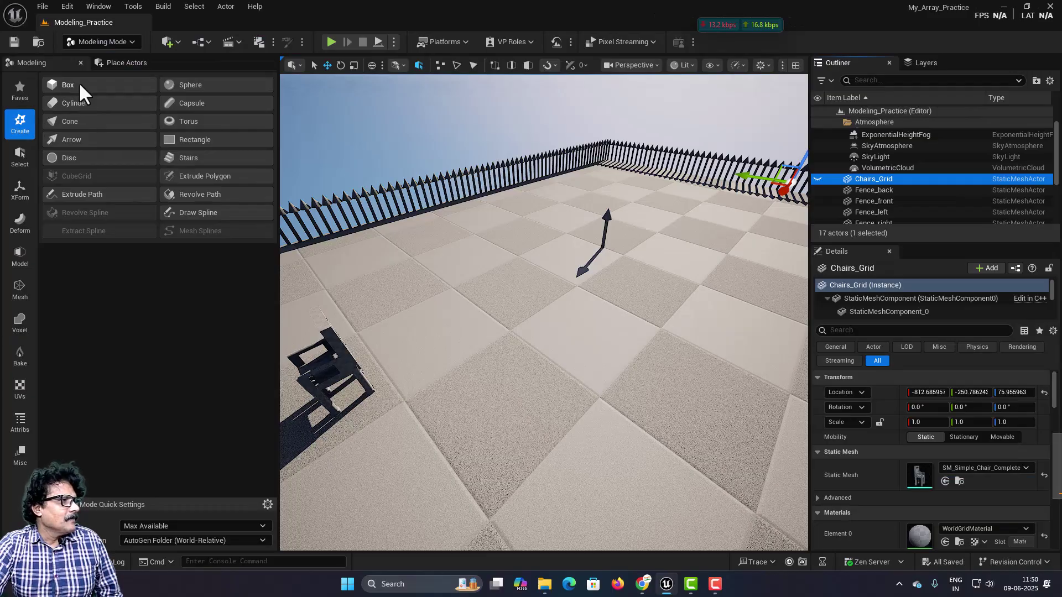
- Create a box with width, depth and height of 50 and place it on the Ground near the chair
click(77, 84)
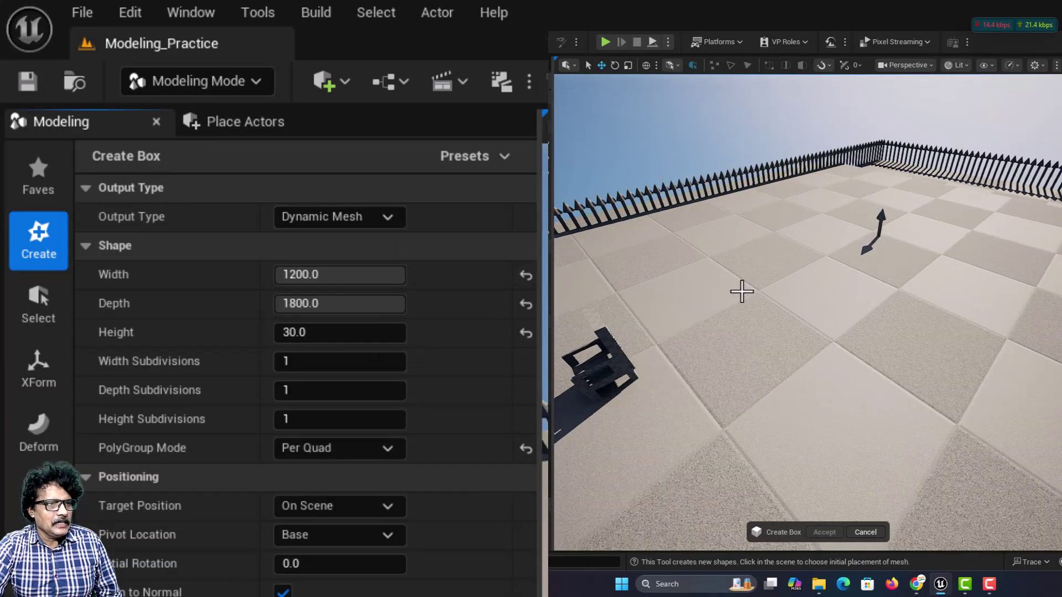
click(702, 306)
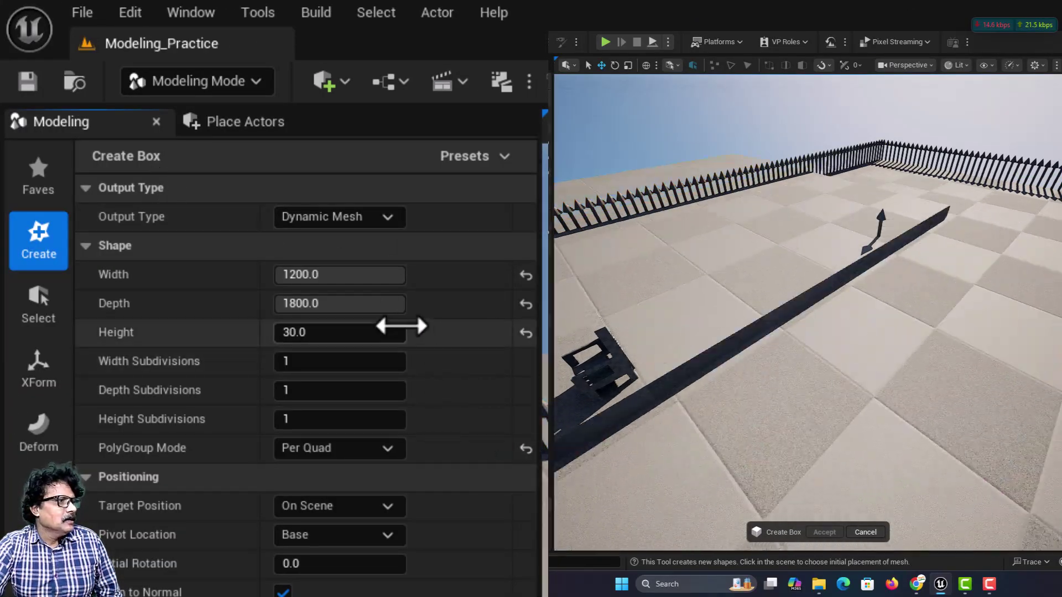
click(310, 274)
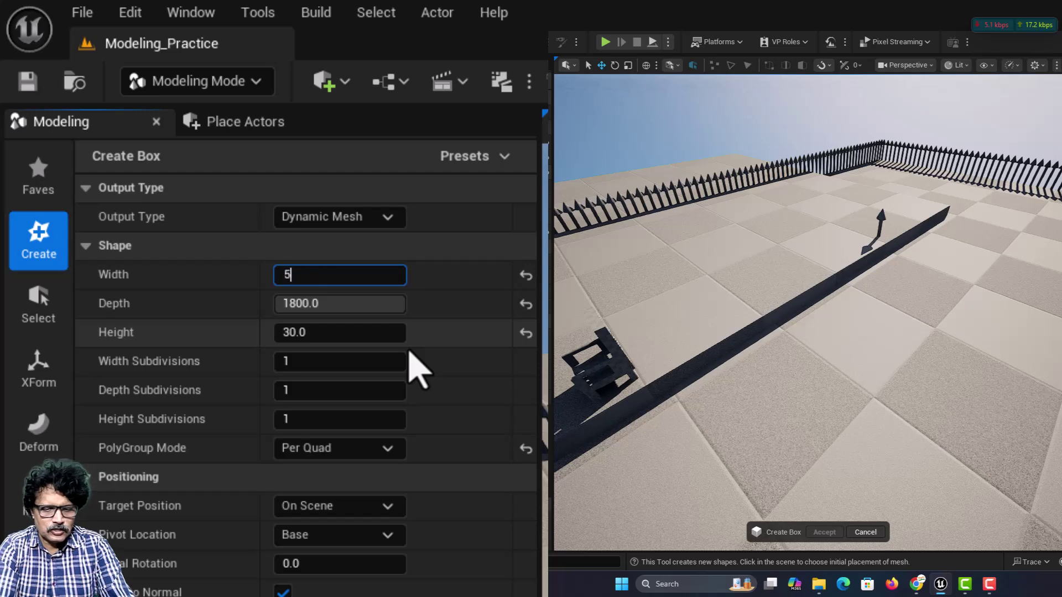
text(50)
key(Tab)
text(50)
key(Tab)
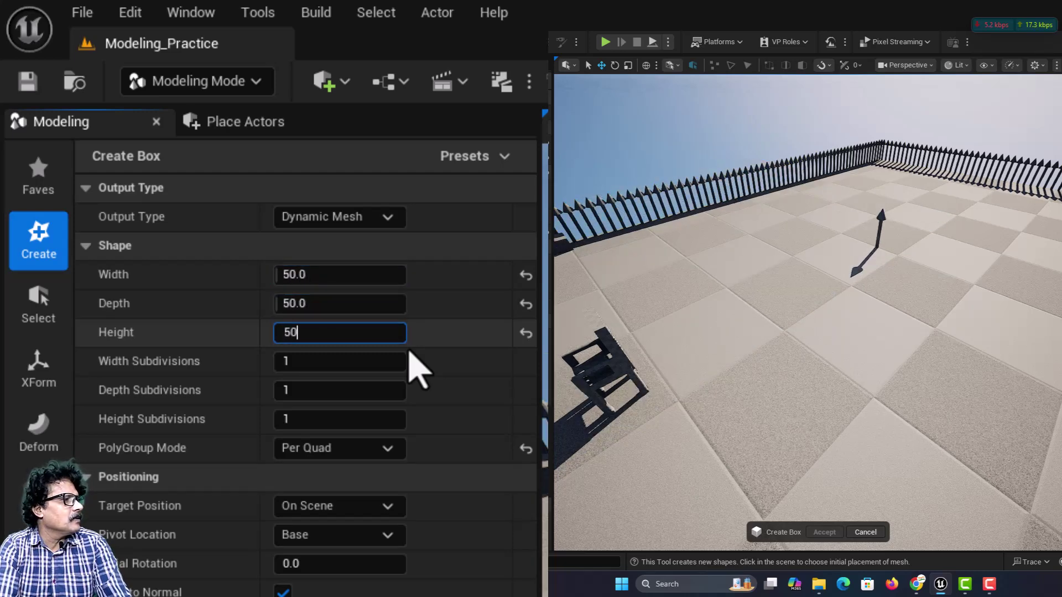
click(771, 308)
click(830, 533)
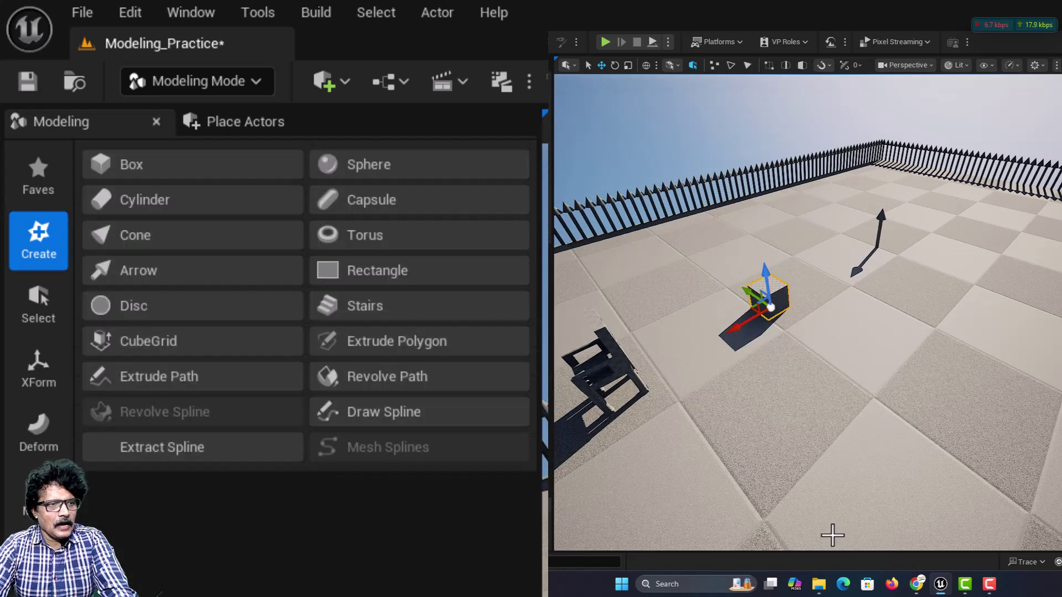
- Start a grid Pattern of the box and move it along the X axis to about -81.7
click(30, 369)
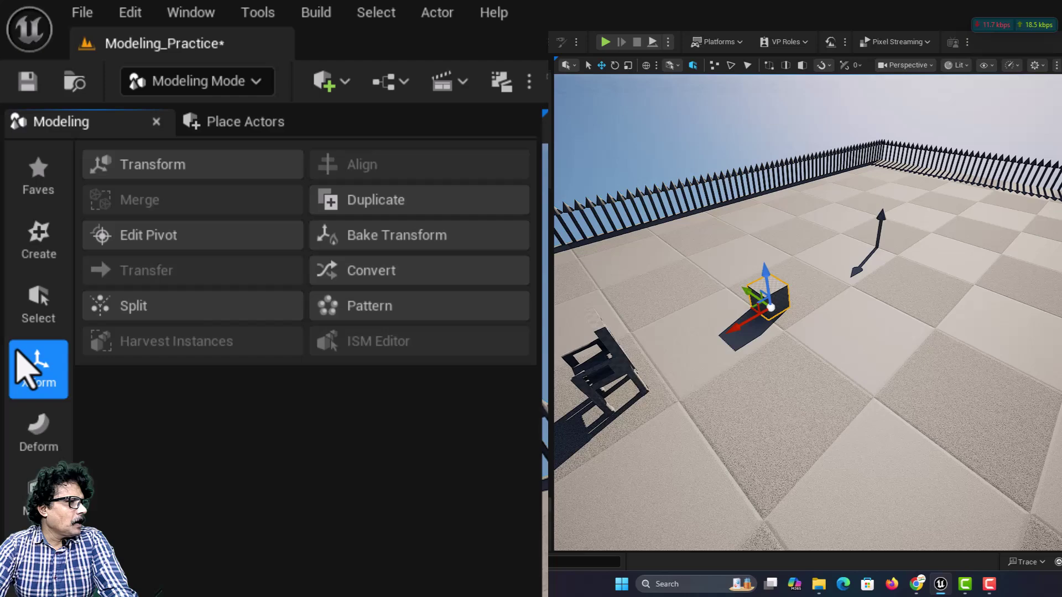
click(344, 305)
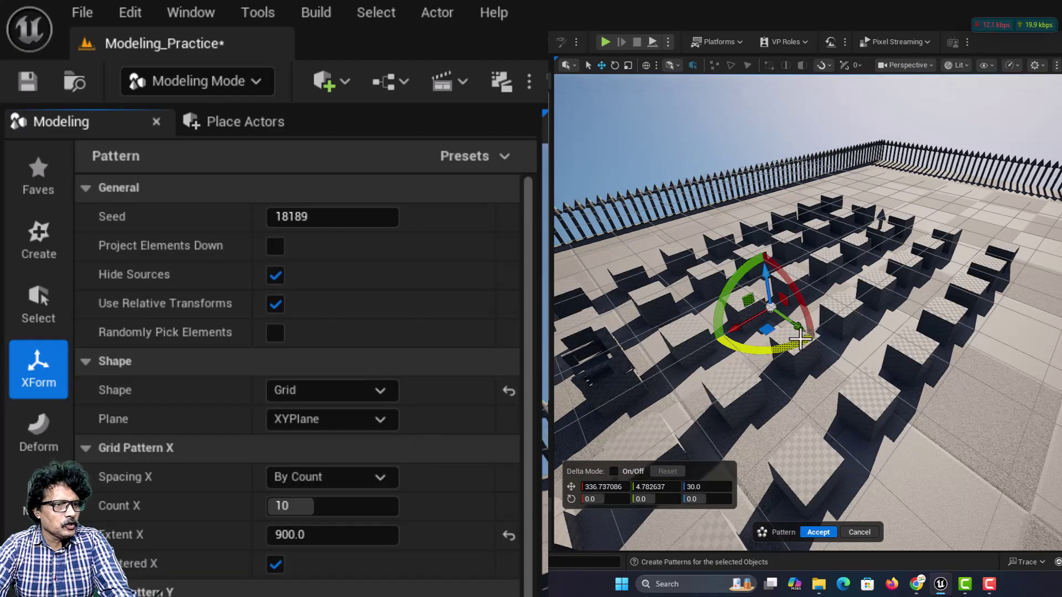
drag(735, 334, 872, 235)
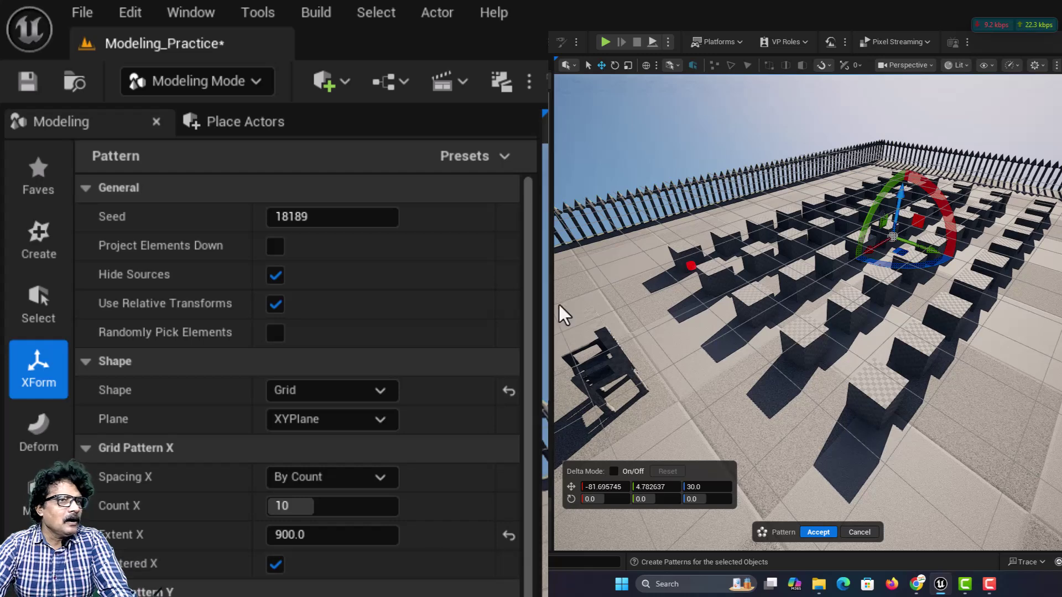
- Set the plane of the box grid pattern to XZPlane
scroll(916, 228, down, 4)
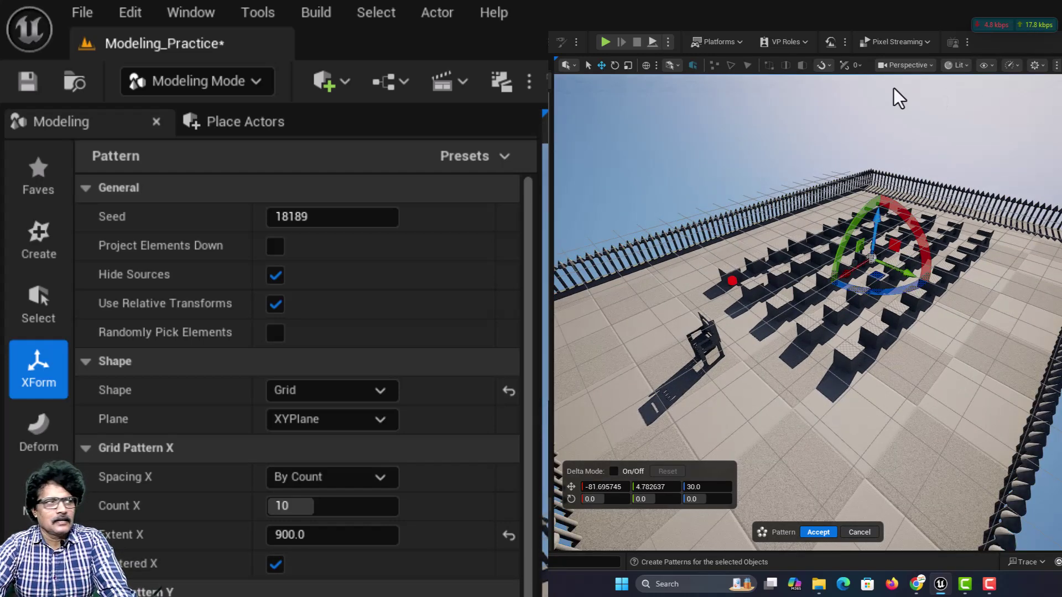
click(304, 420)
click(312, 459)
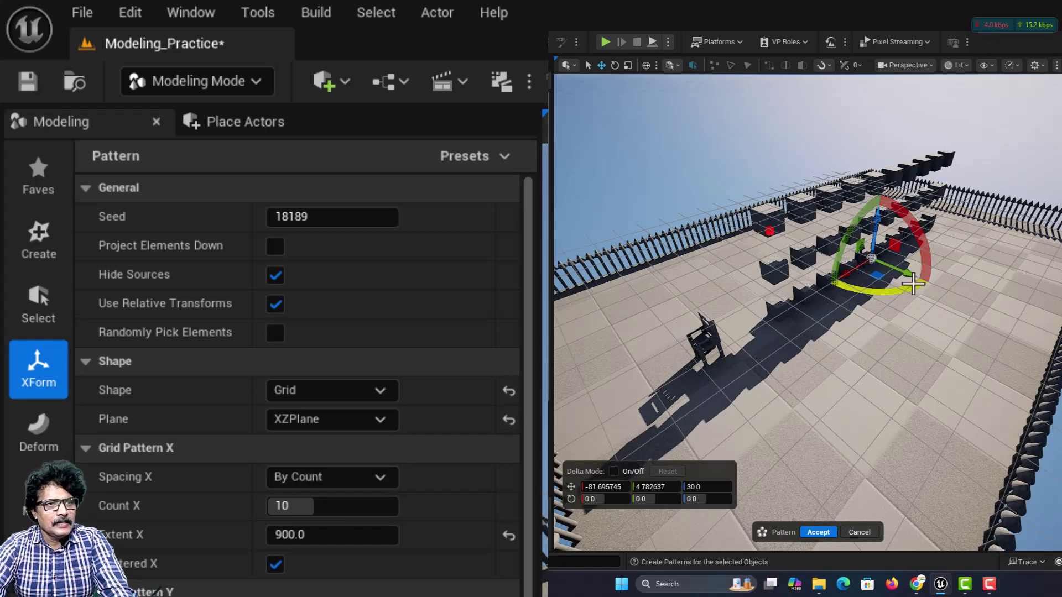
- Move the box grid pattern along the Y axis to about 186.1 and set its plane to YZPlane
drag(910, 278, 734, 215)
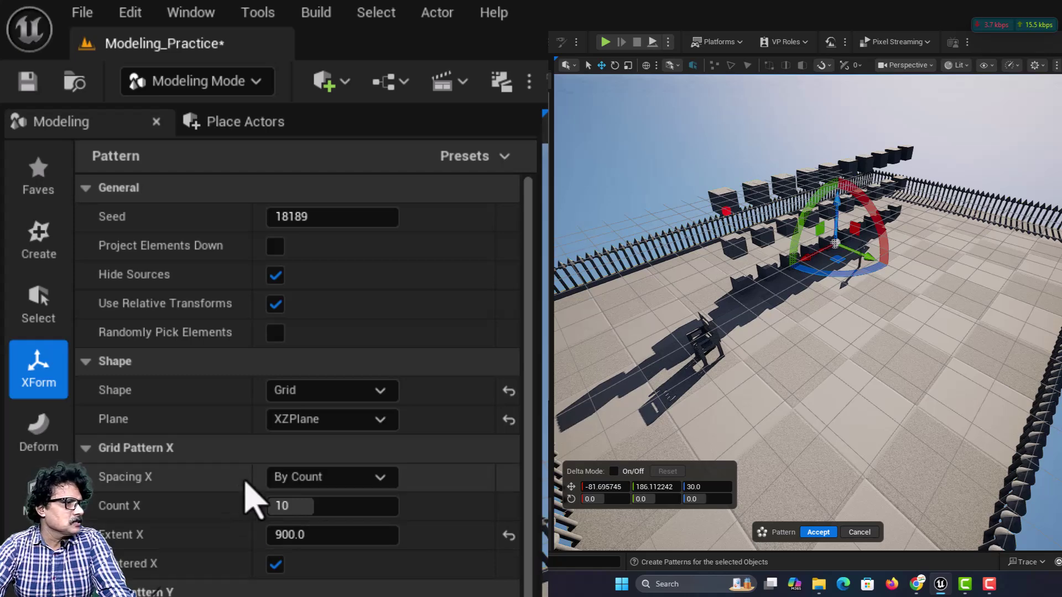
click(322, 421)
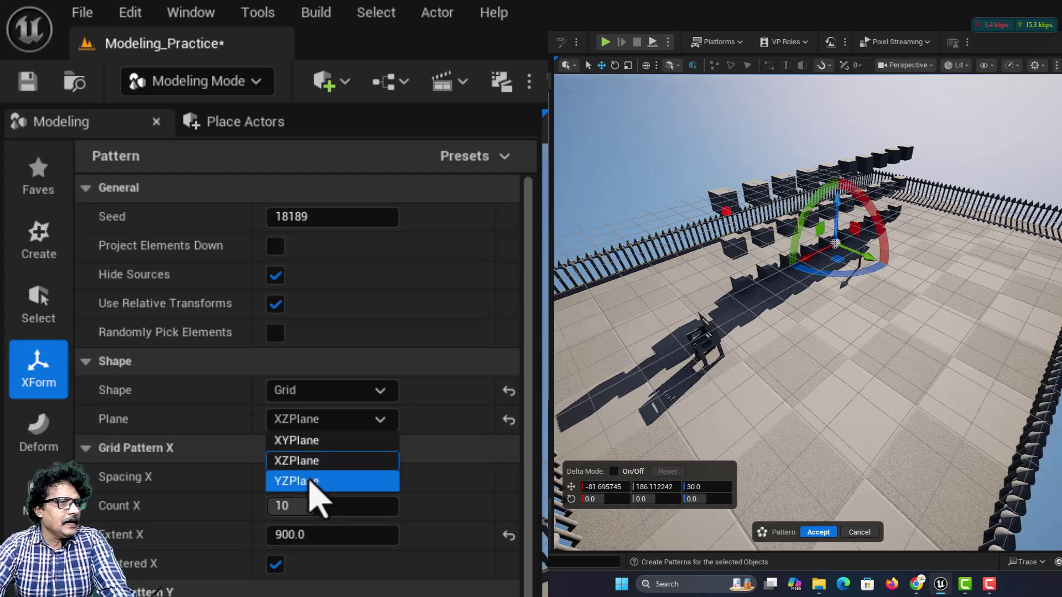
click(311, 479)
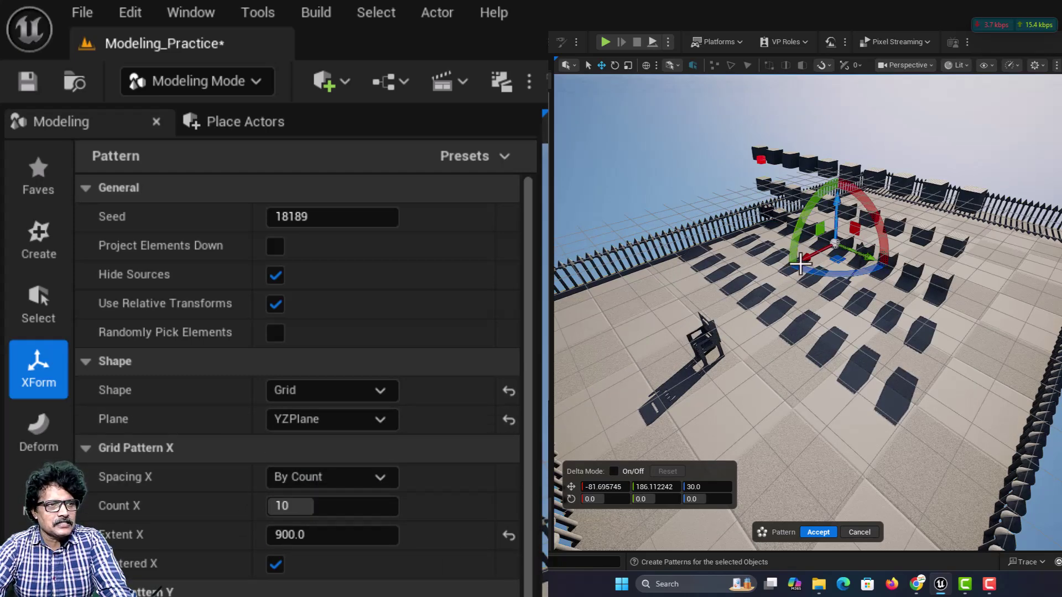
- Move the box grid pattern to about X -727.6, Y -30.2 and raise it to about Z 303.3
right_drag(801, 264, 831, 265)
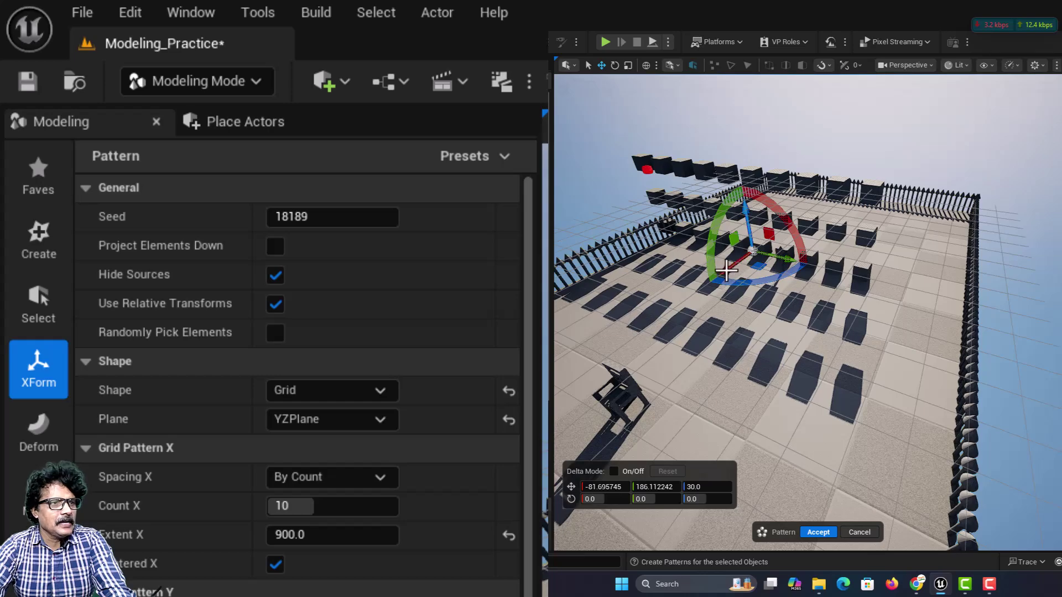
drag(726, 271, 887, 213)
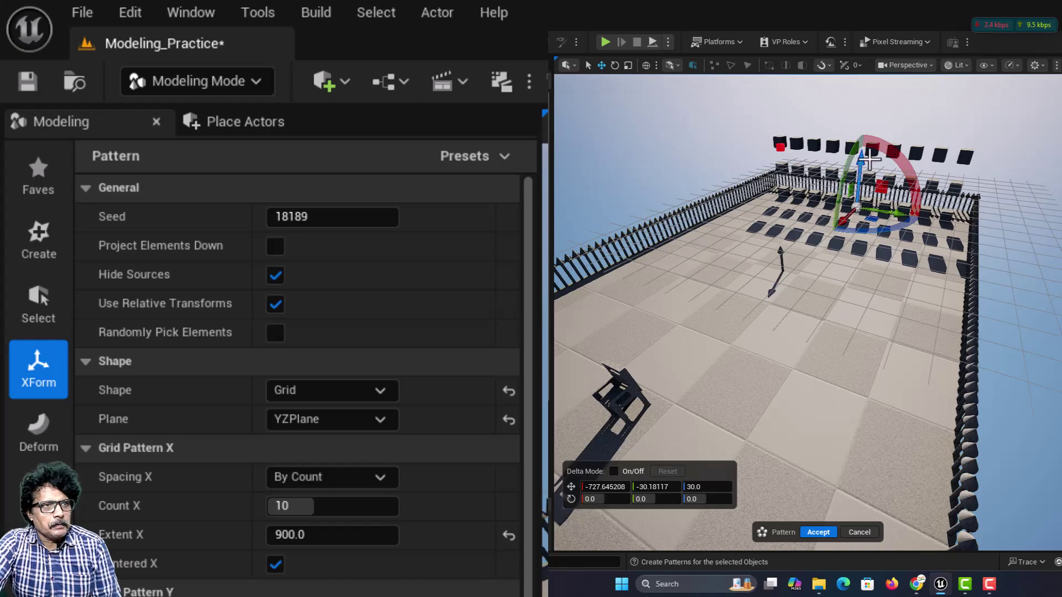
drag(862, 164, 870, 92)
scroll(853, 216, down, 3)
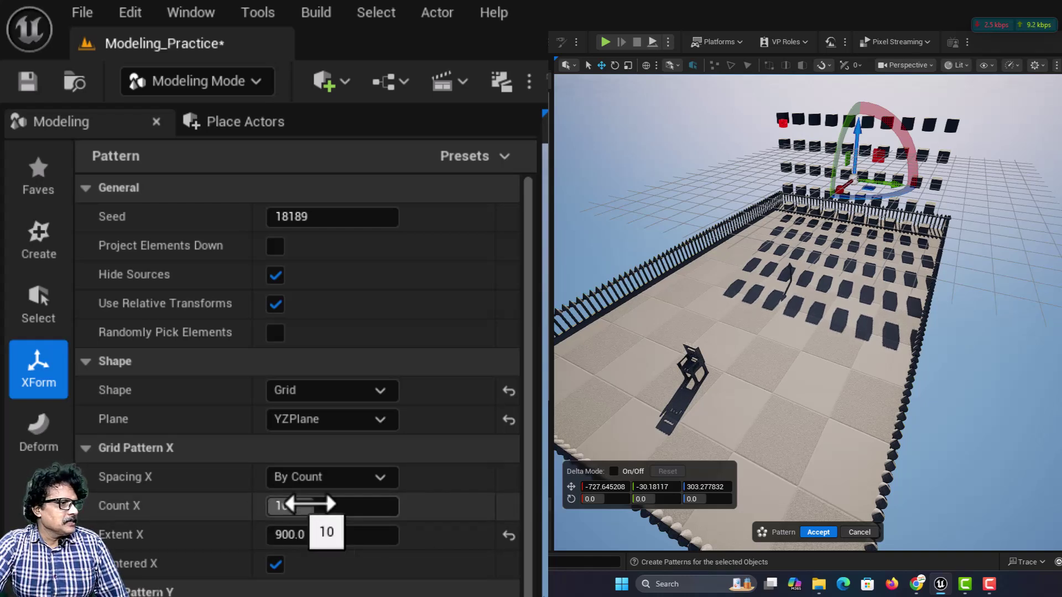
- Try Step Size for Spacing X, set it to Packed, and widen Extent X to about 988.7
click(347, 481)
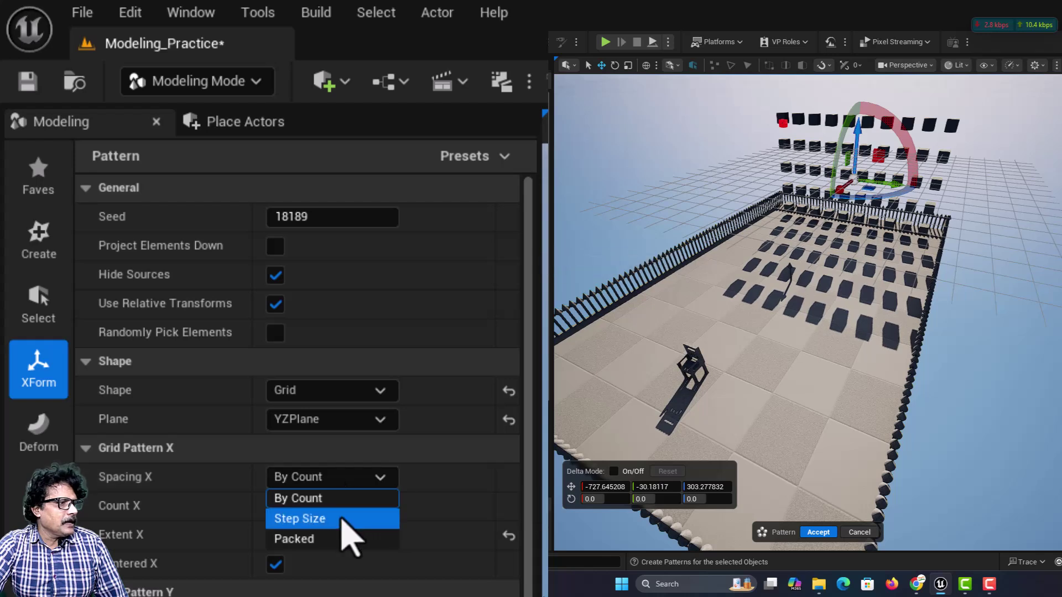
click(342, 519)
click(337, 482)
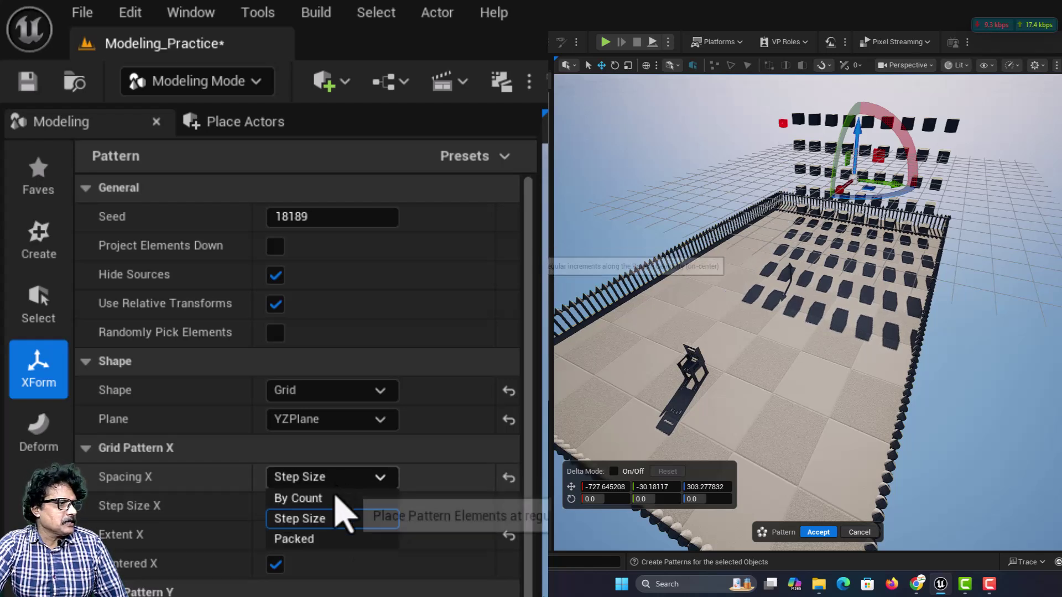
click(331, 540)
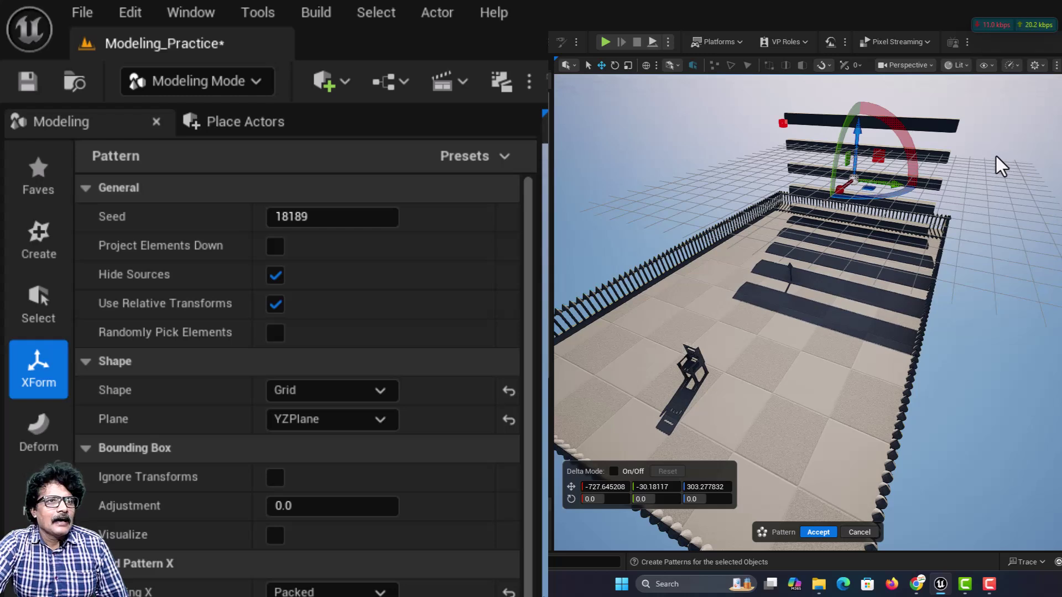
scroll(244, 391, down, 3)
drag(310, 439, 340, 438)
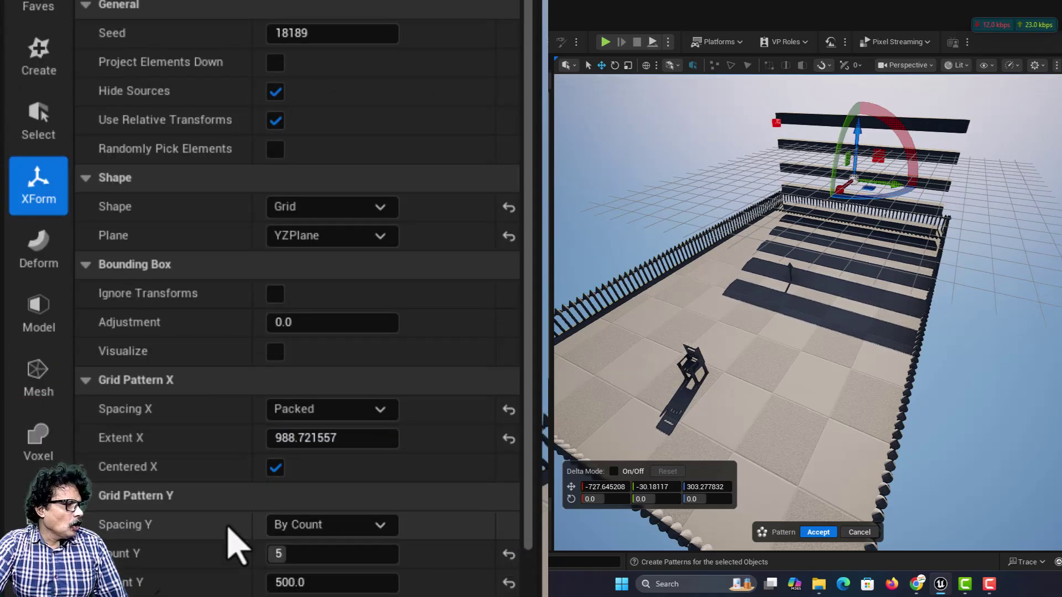
- Set Spacing Y of the box grid to Packed and raise the pattern to about Z 369.1
click(354, 526)
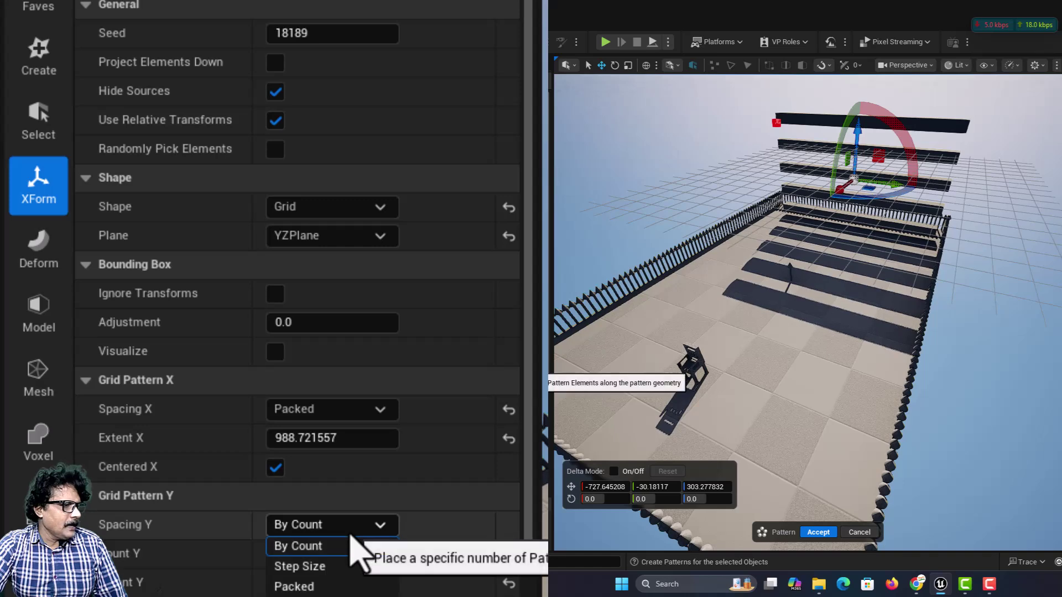
click(337, 586)
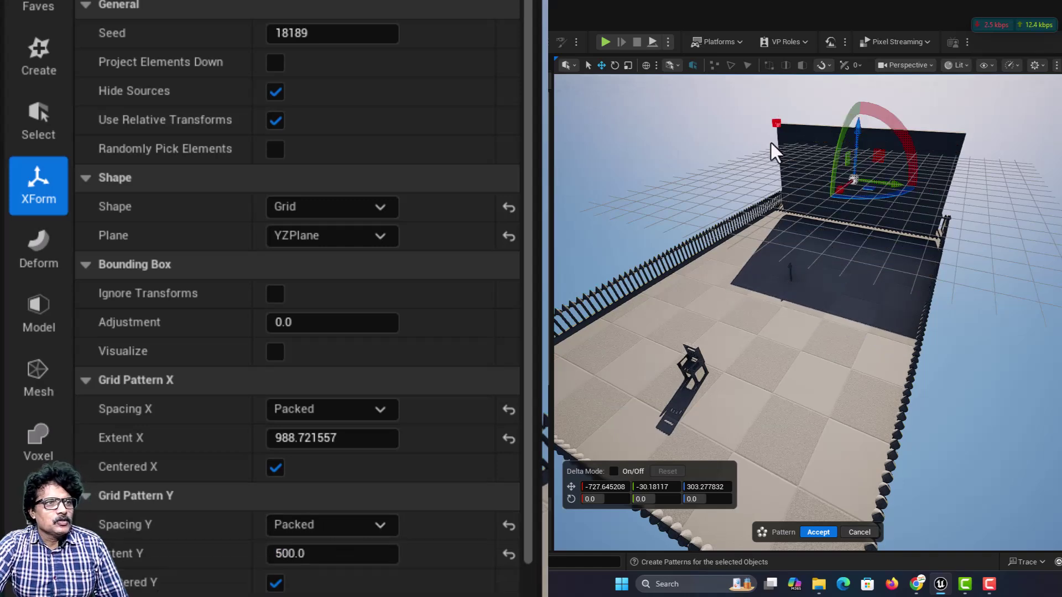
drag(874, 126, 852, 111)
- Set both Spacing Y and Spacing X of the box grid back to By Count
click(324, 529)
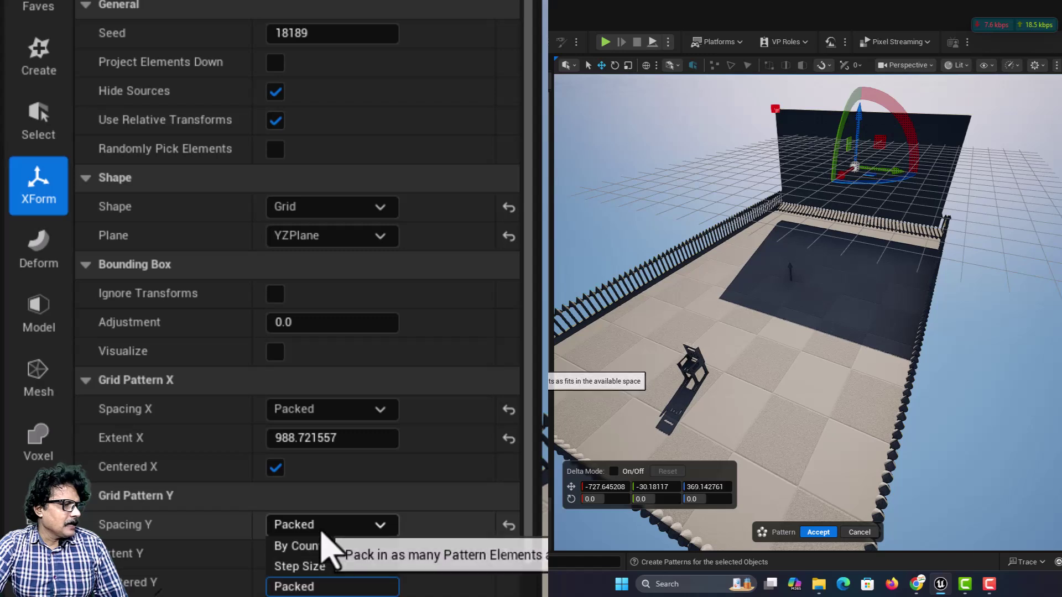
click(326, 547)
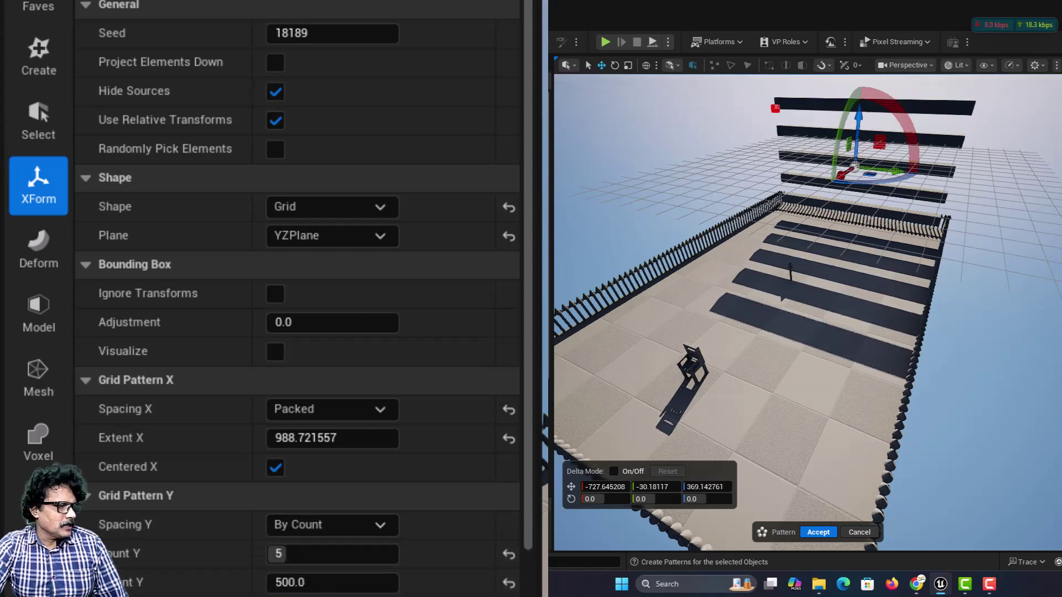
click(321, 411)
click(322, 430)
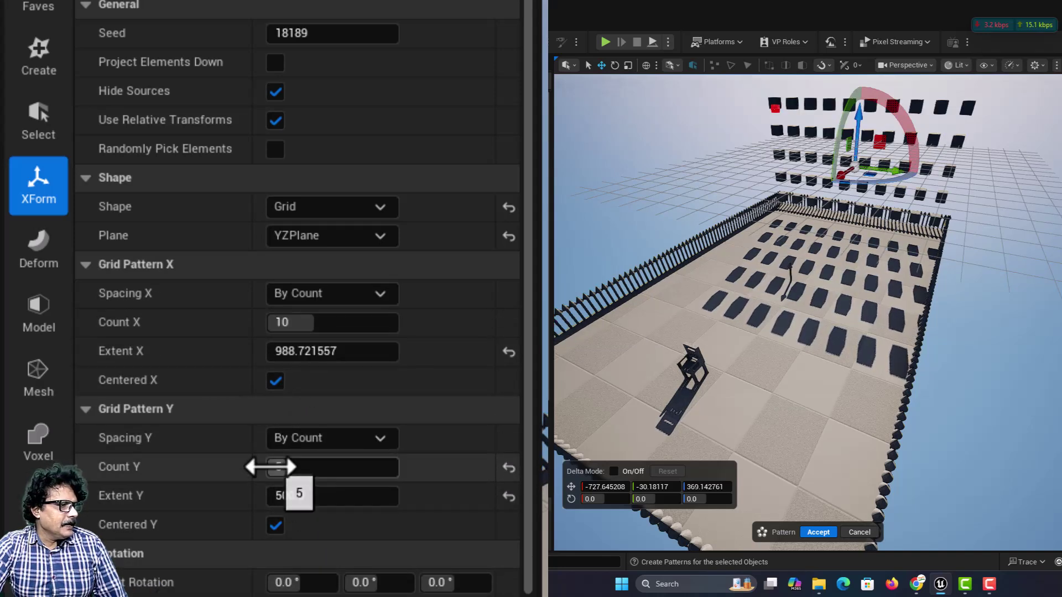
- Set Count Y to 10, lower the box grid to about Z 294.1 and accept the pattern
click(271, 467)
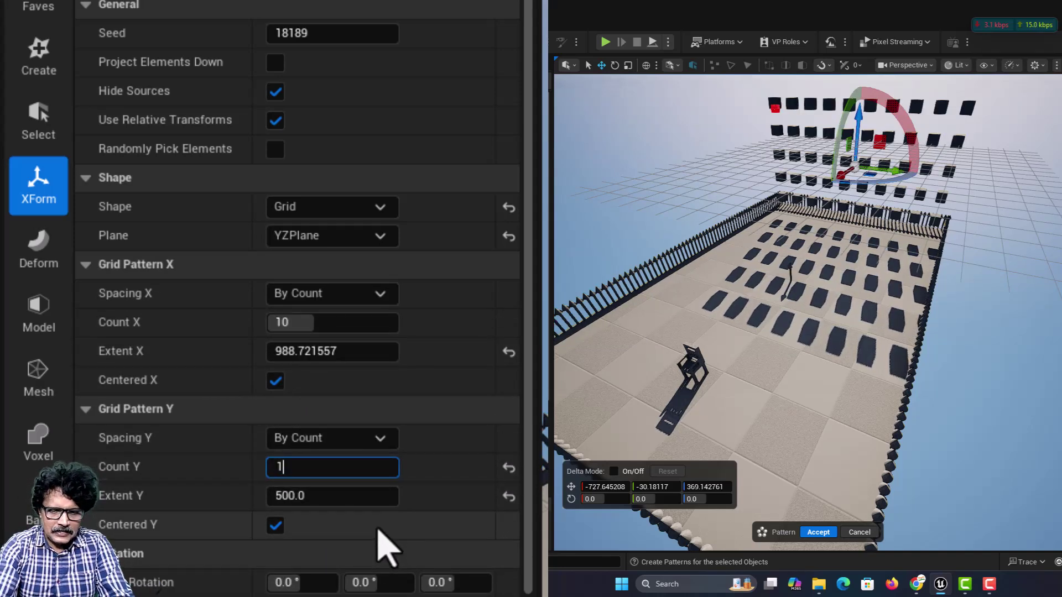
key(Return)
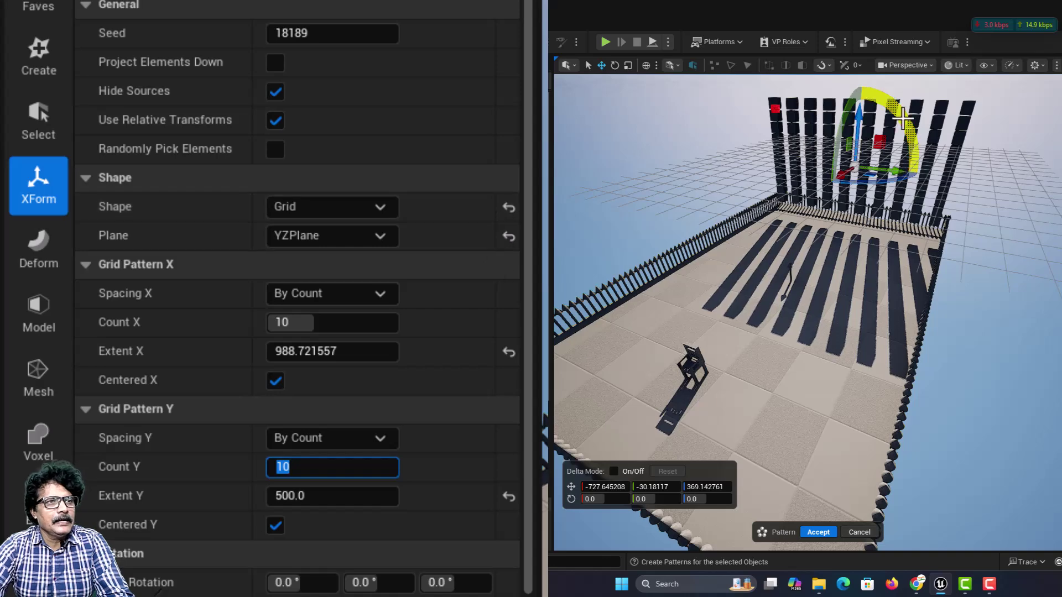
drag(859, 120, 857, 135)
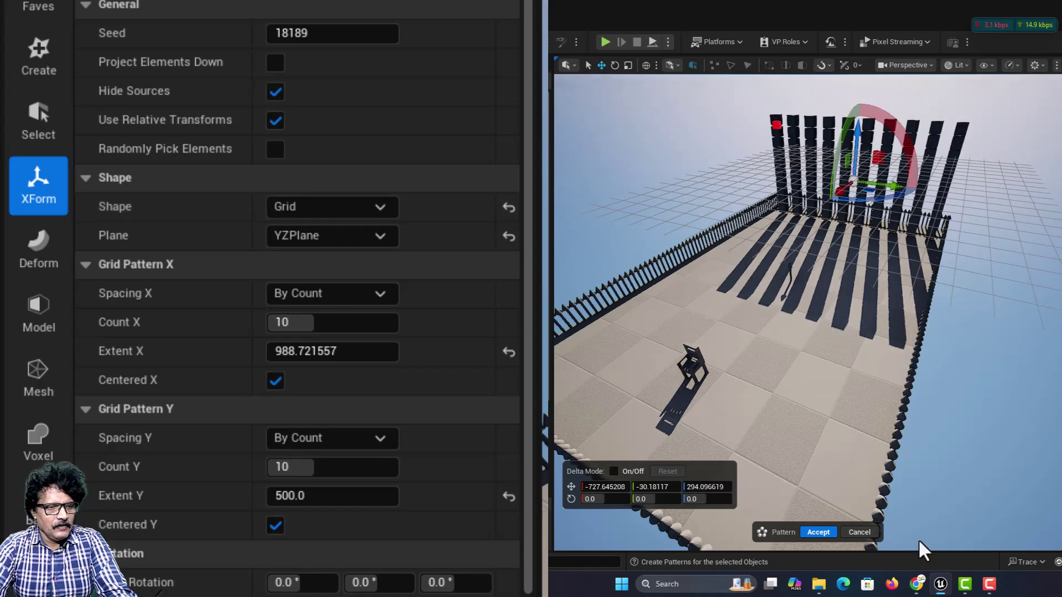
click(819, 532)
- Rename the new box pattern actor to Box_Grid
scroll(920, 274, up, 3)
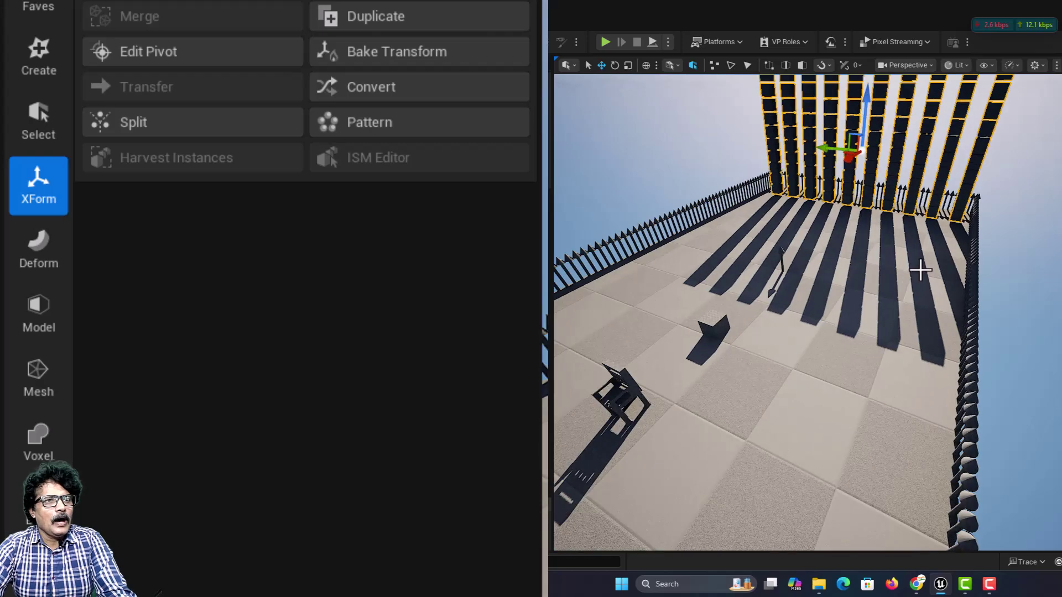
scroll(920, 271, down, 3)
right_drag(952, 325, 725, 288)
key(d)
key(d)
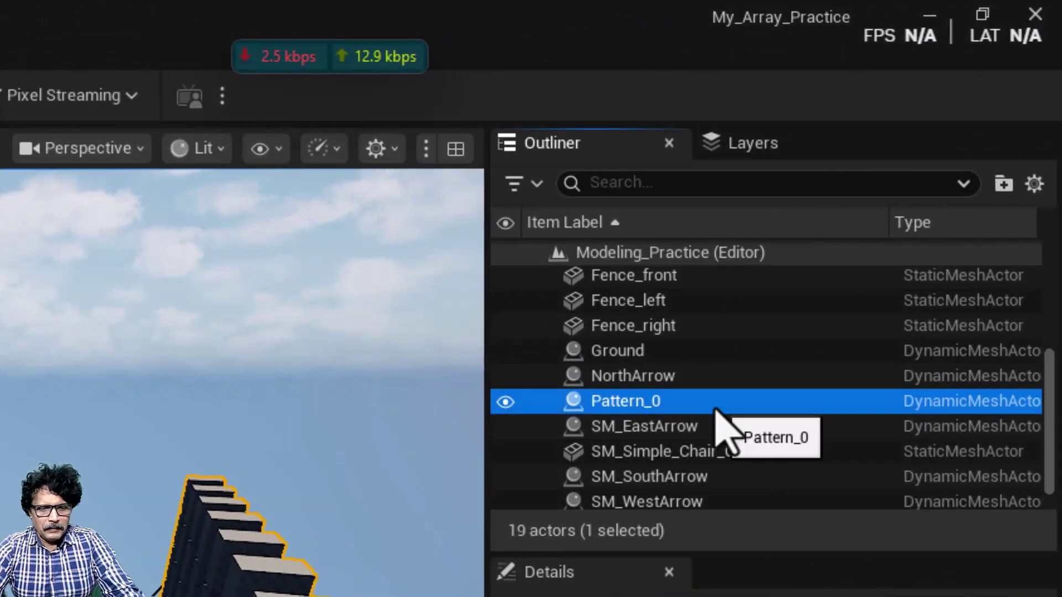
key(F2)
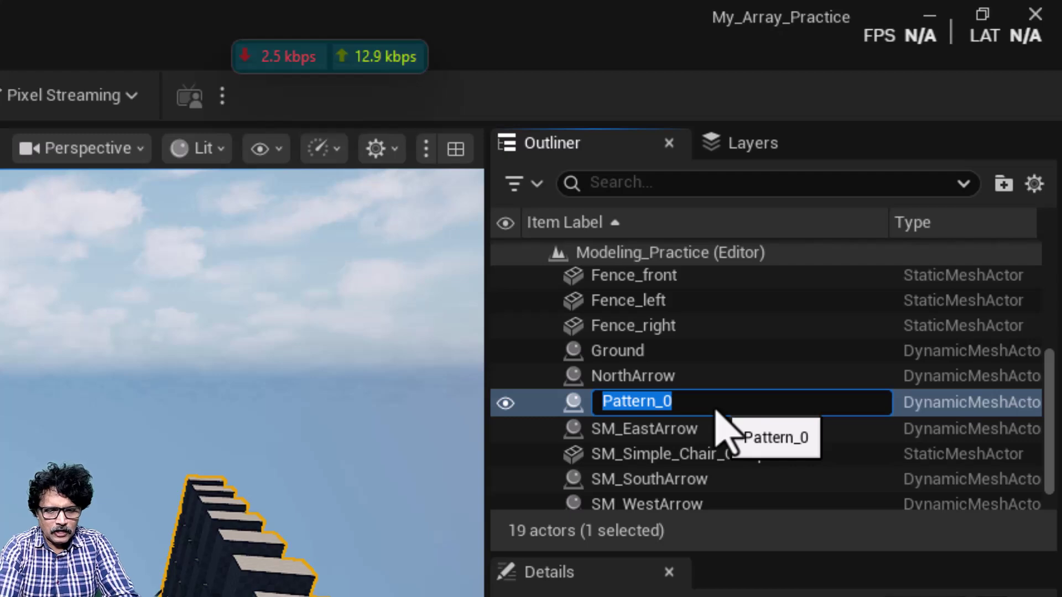
text(Box_Gr)
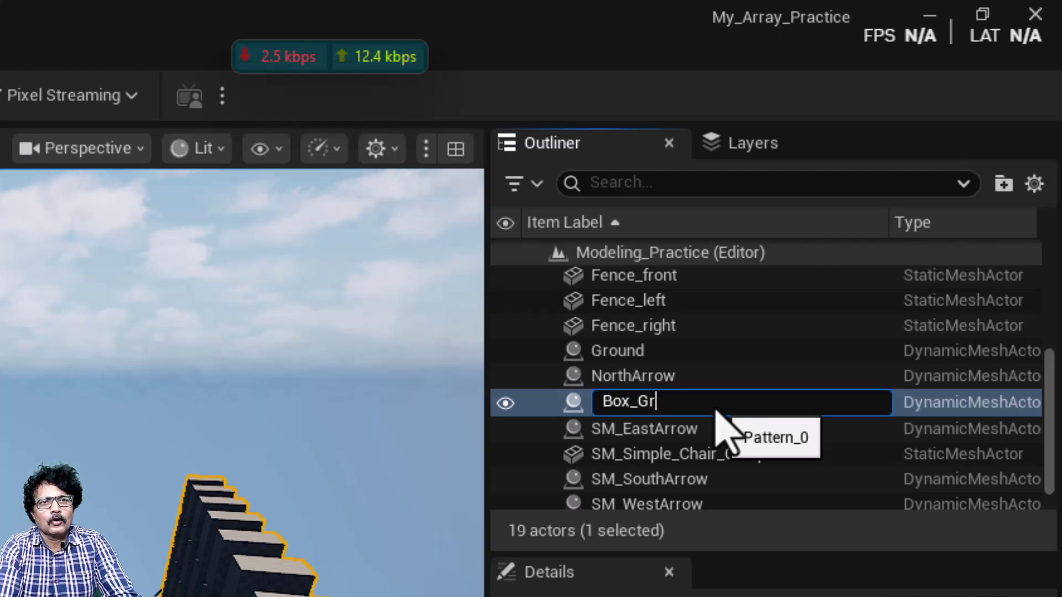
text(id)
key(Return)
- Select the simple chair on the Ground and start a Pattern of it
click(410, 324)
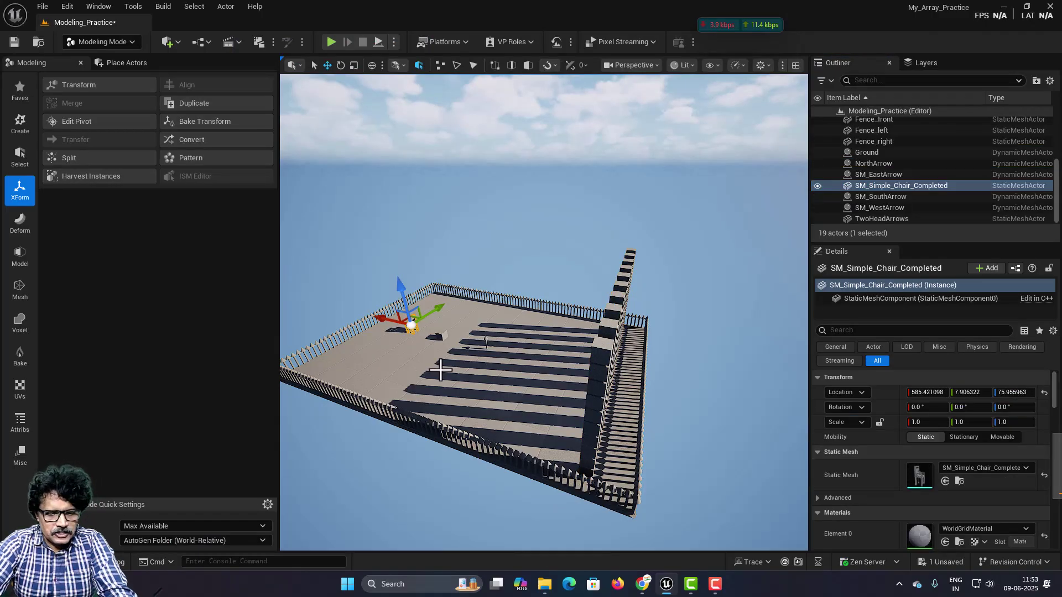
key(f)
scroll(408, 376, down, 5)
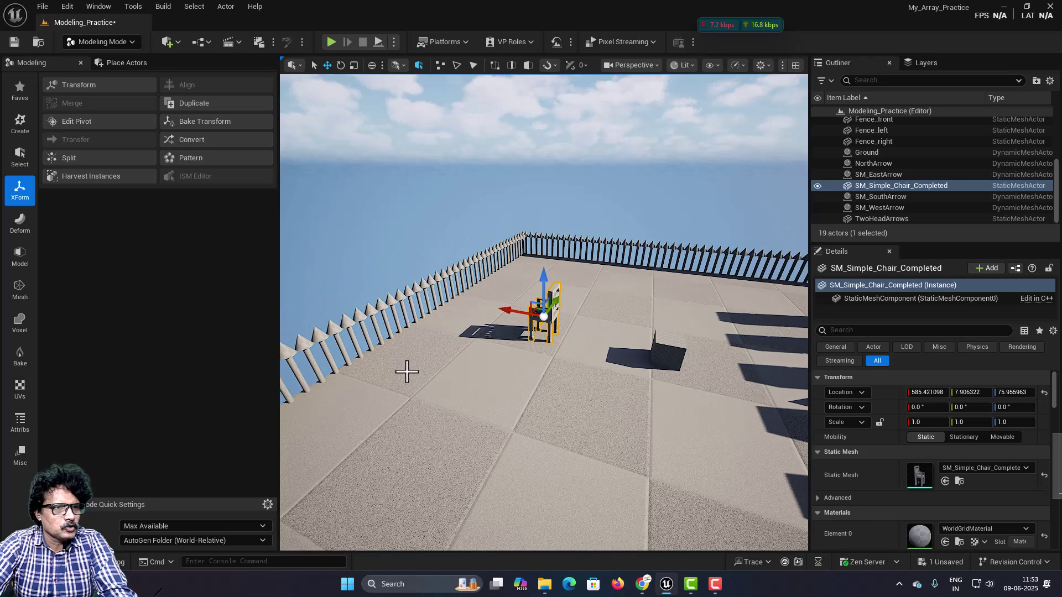
scroll(407, 372, down, 2)
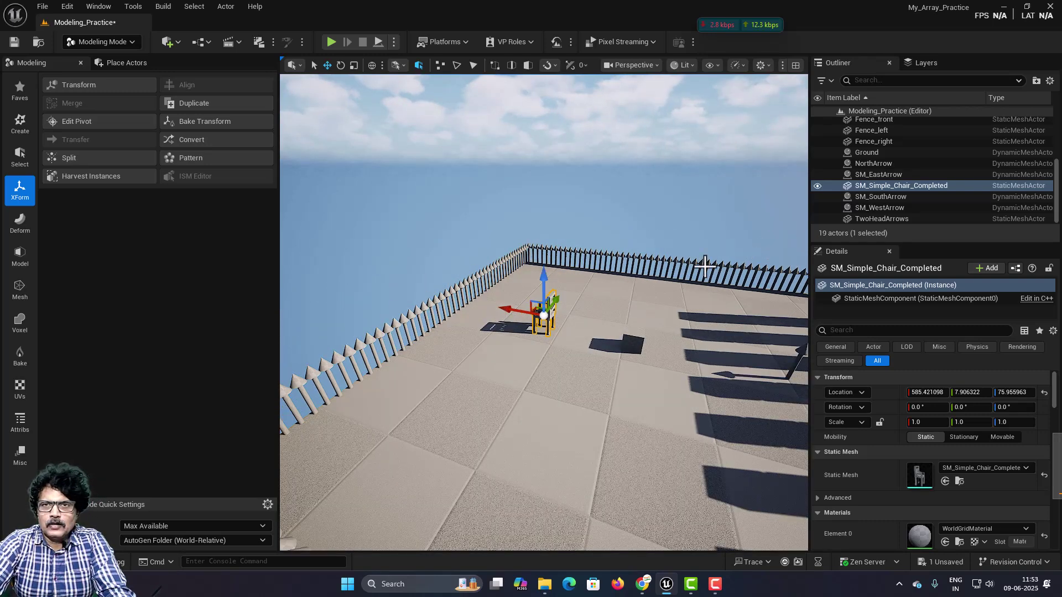
scroll(705, 266, down, 4)
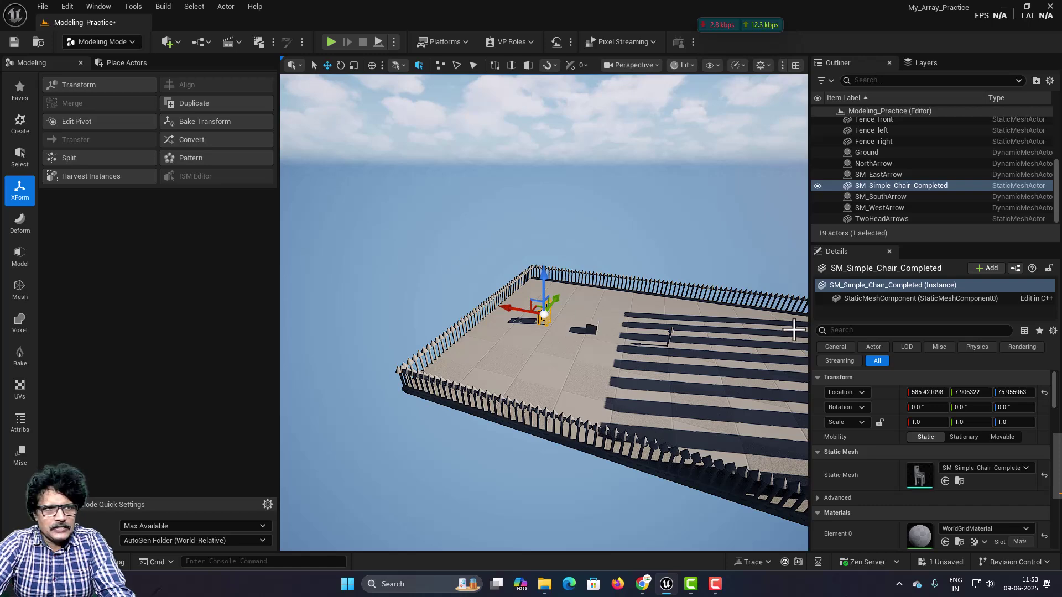
scroll(682, 300, up, 5)
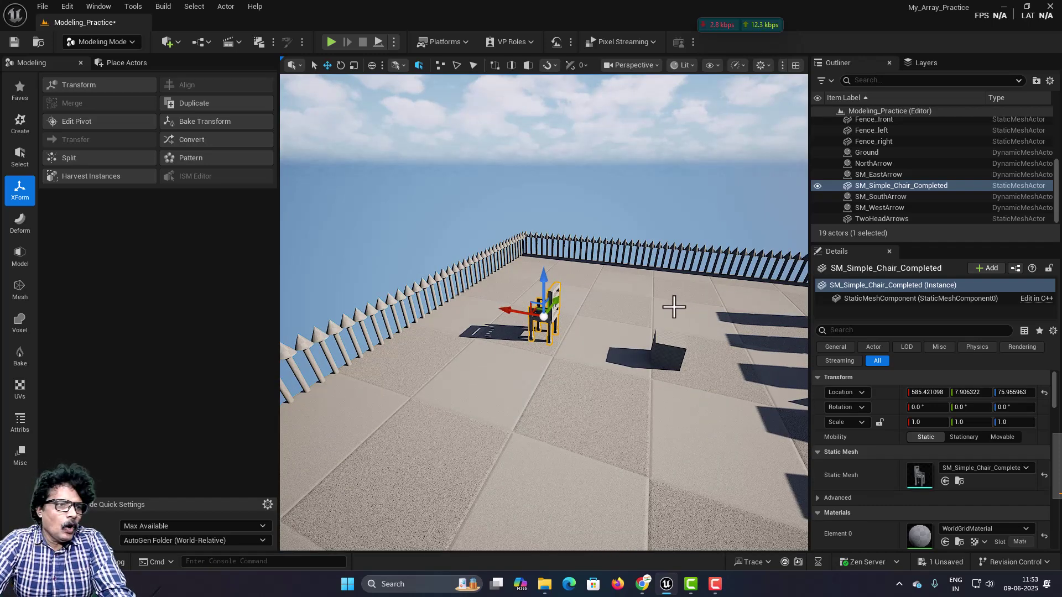
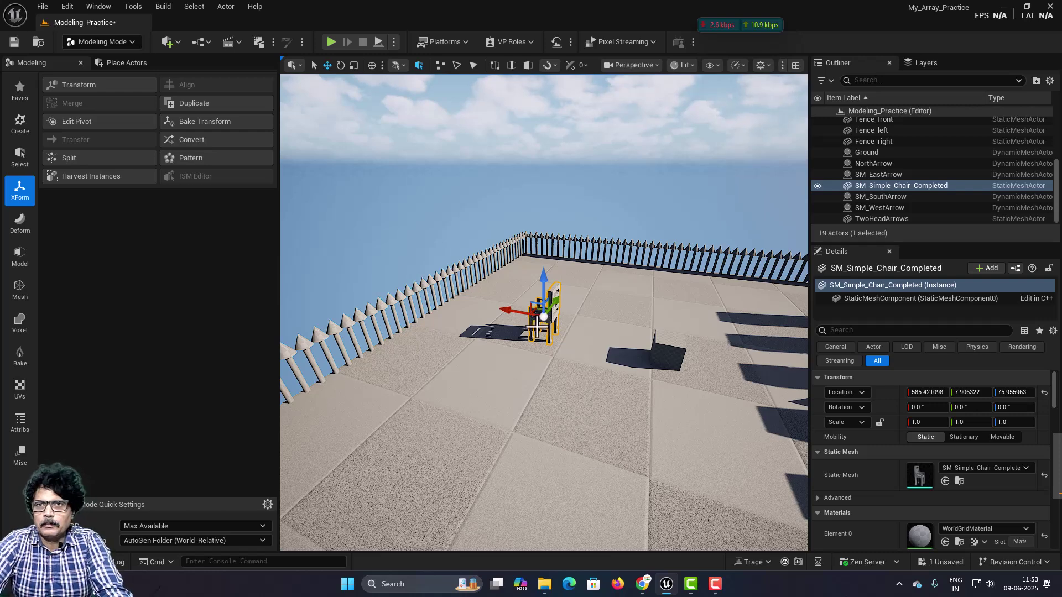
scroll(636, 371, down, 3)
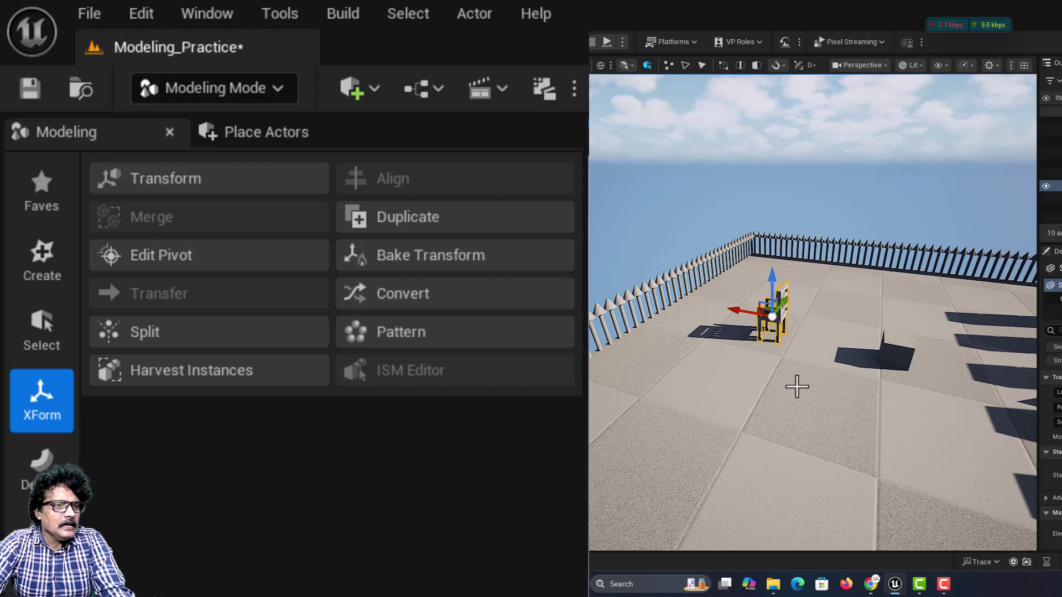
click(463, 332)
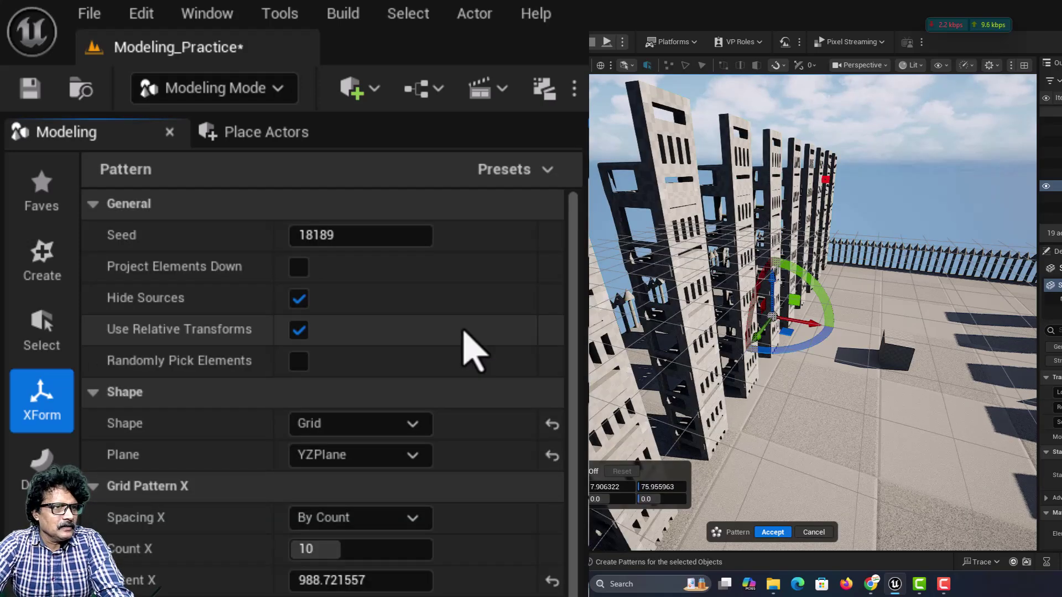
- Set the chair pattern's shape to Circle and raise it along the Z axis to about 357.7
scroll(610, 261, down, 3)
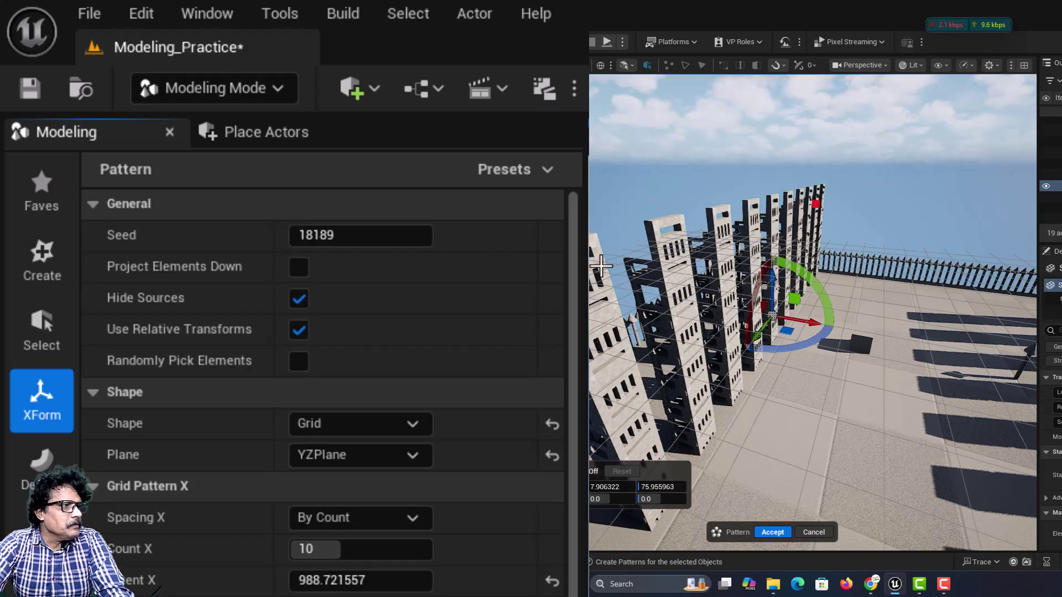
click(372, 434)
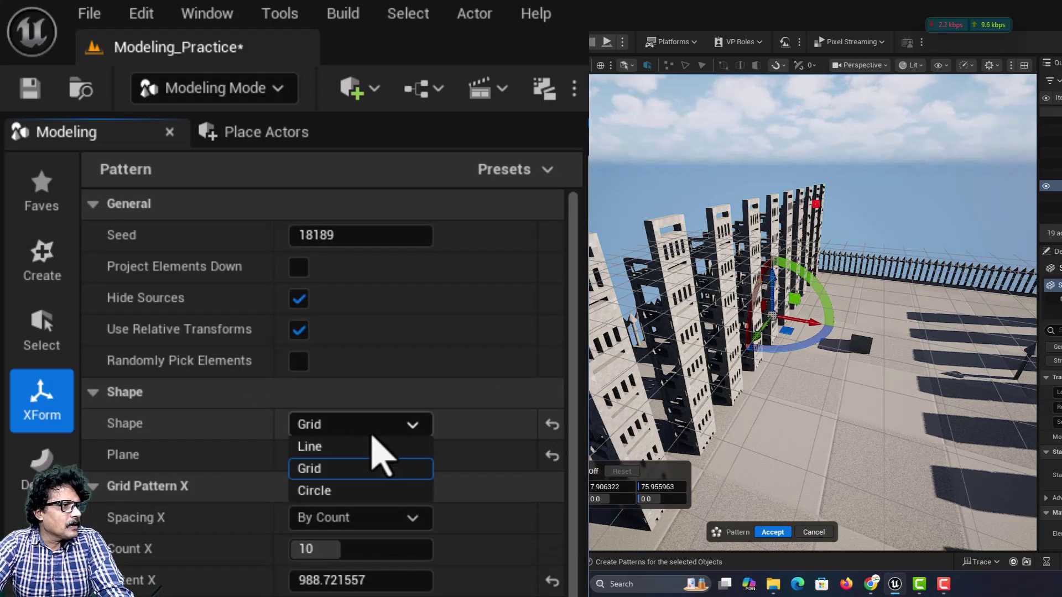
click(366, 493)
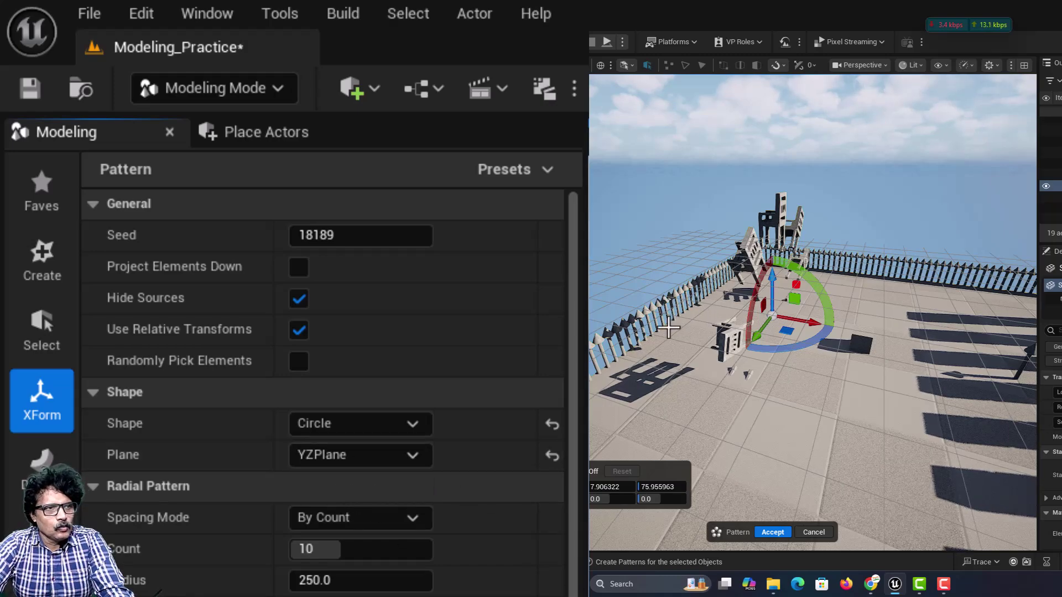
mouse_move(668, 326)
right_down()
mouse_move(973, 319)
mouse_move(671, 339)
right_up()
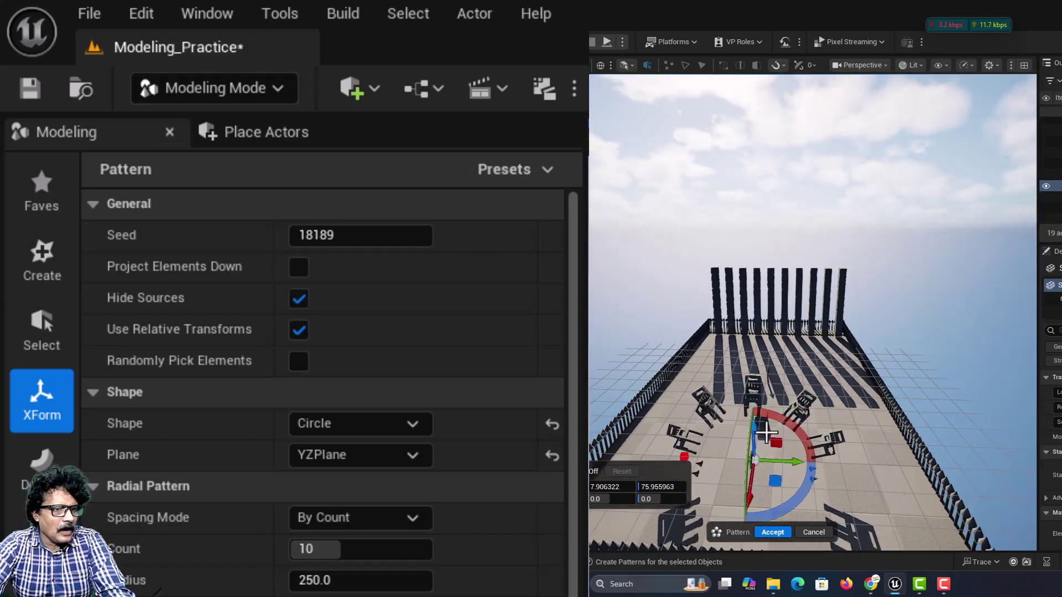
drag(755, 429, 754, 351)
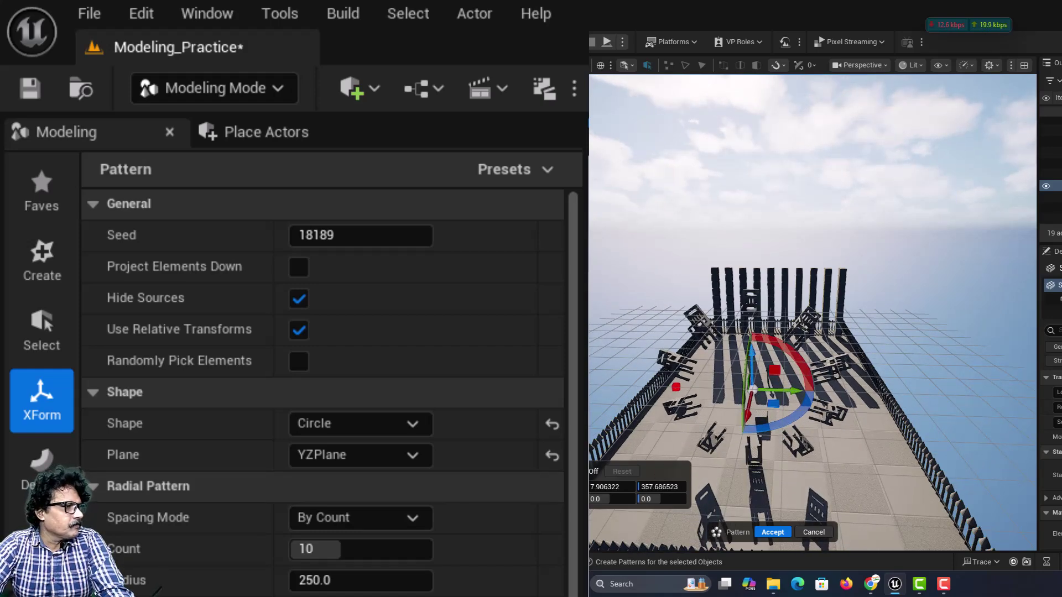
- Set the circular chair pattern's plane to XYPlane and move the pattern along the Y axis to about -51.75
click(349, 458)
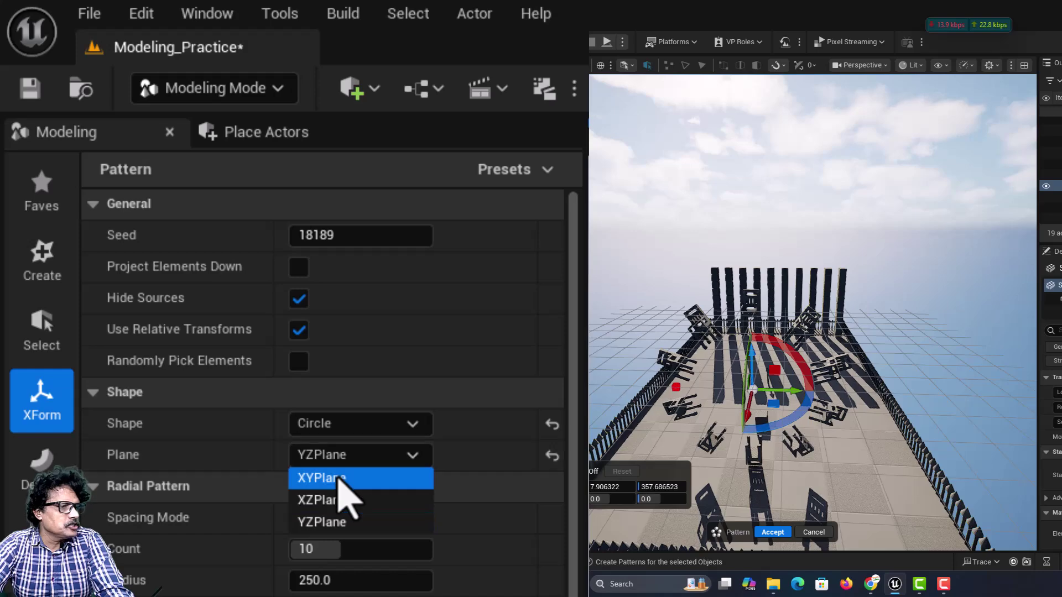
click(339, 479)
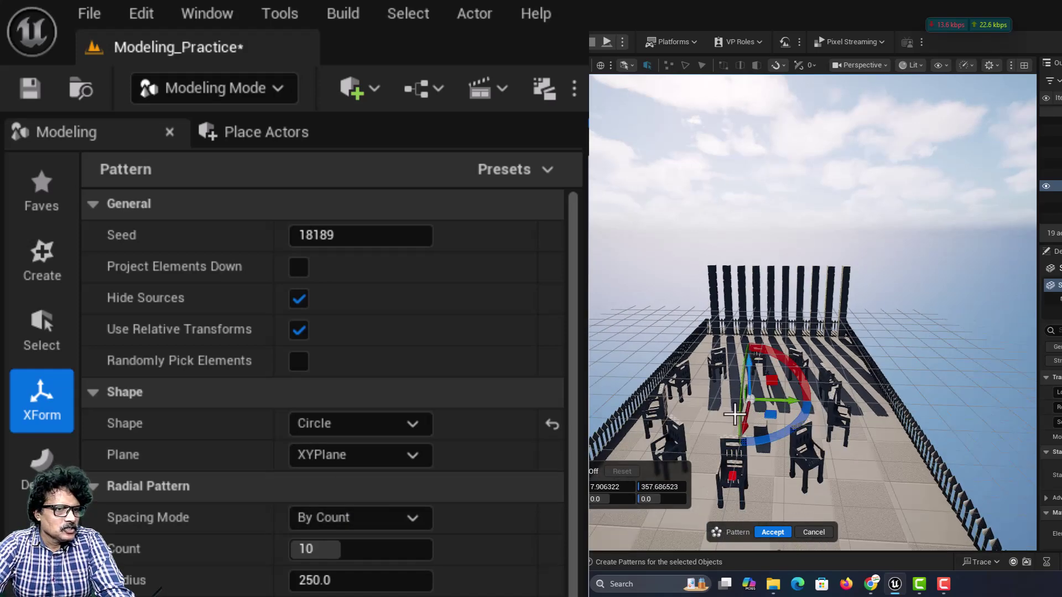
mouse_move(743, 429)
mouse_down()
mouse_move(748, 415)
mouse_move(737, 454)
mouse_move(742, 437)
mouse_up()
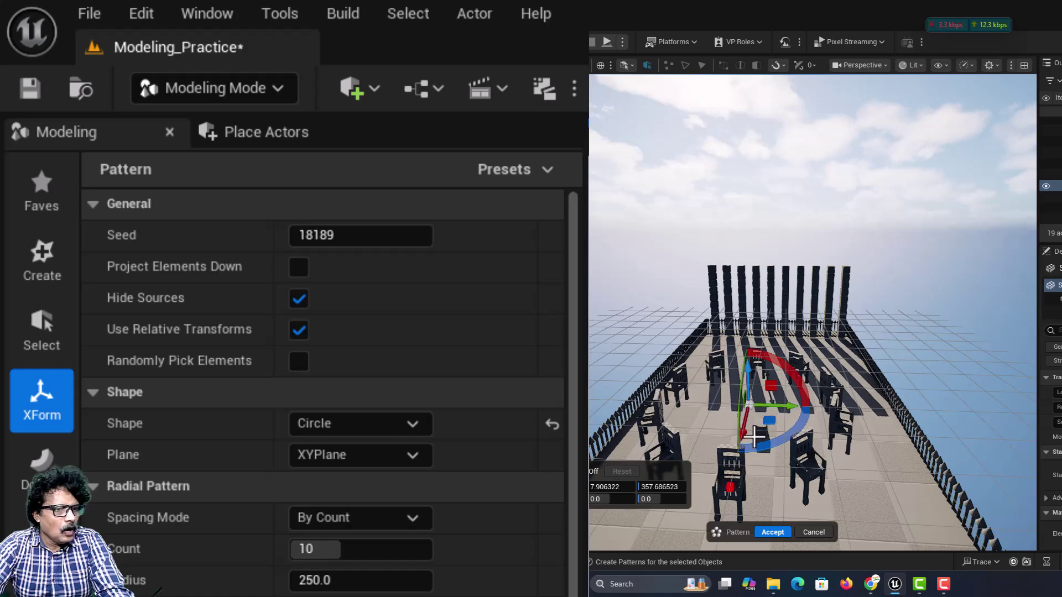
drag(794, 409, 814, 410)
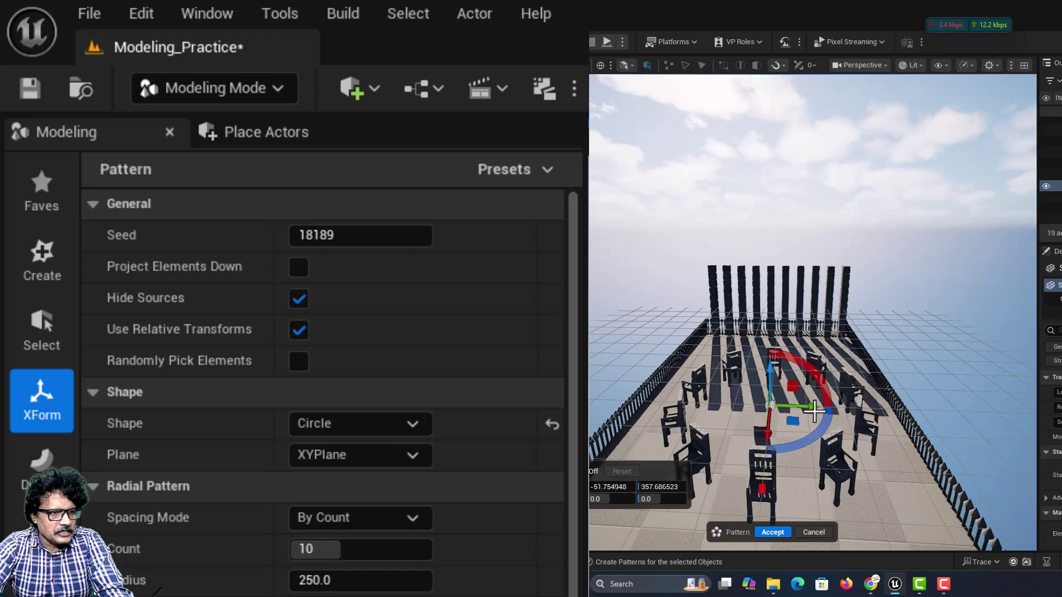
scroll(814, 411, up, 2)
scroll(812, 414, down, 2)
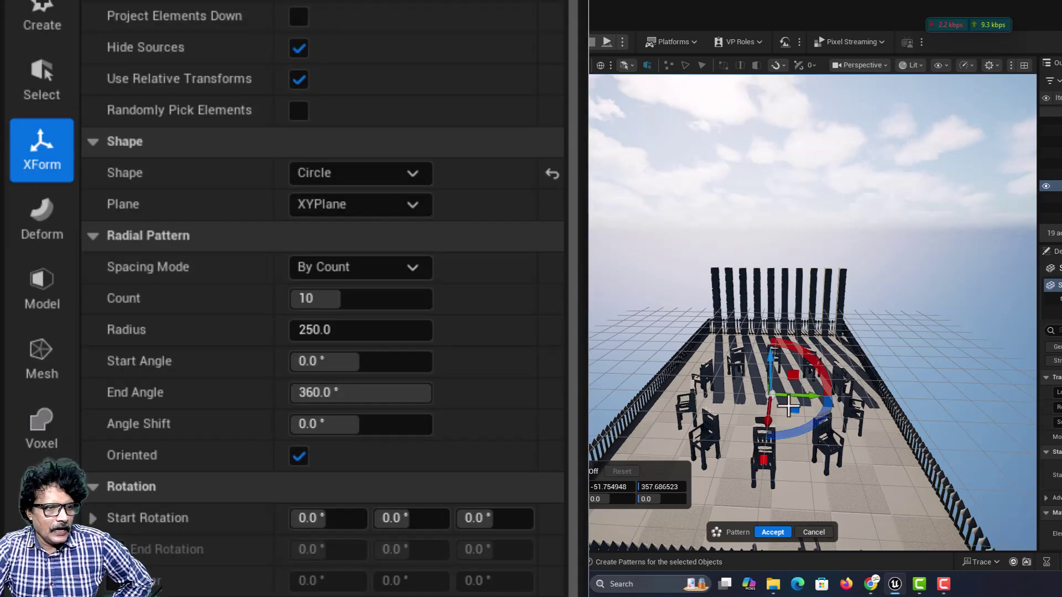
- Adjust the radial pattern's count, then switch the spacing mode to Step Size with a step of about 42.25°
drag(301, 299, 347, 298)
click(332, 274)
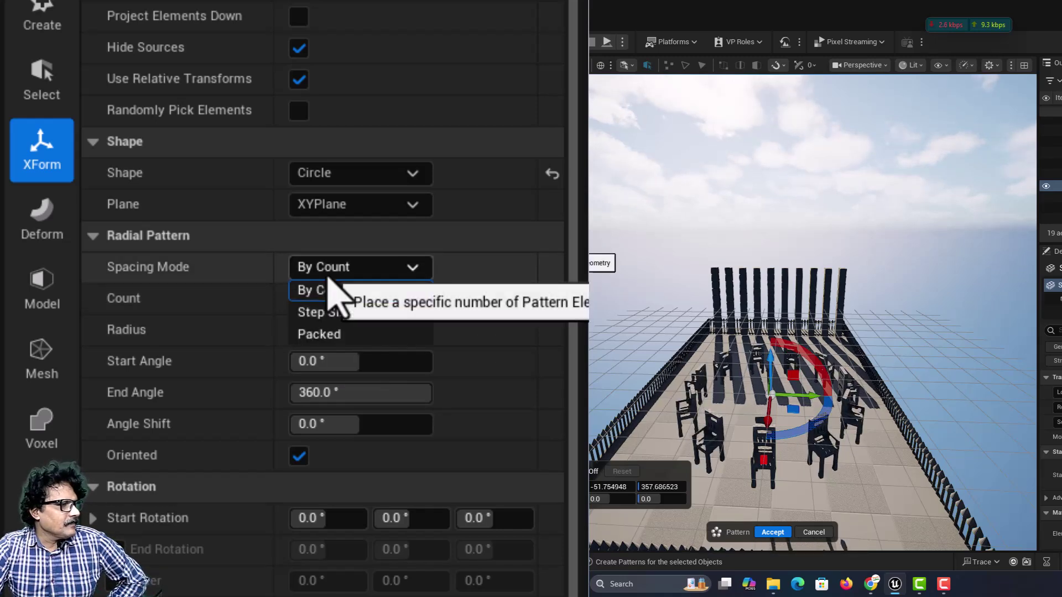
click(331, 313)
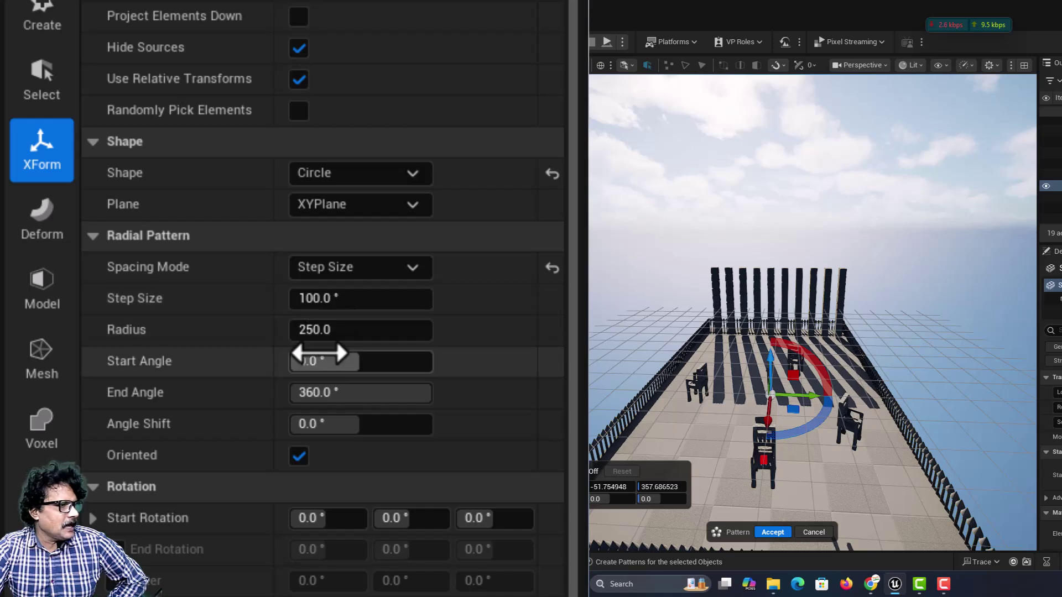
drag(323, 298, 299, 299)
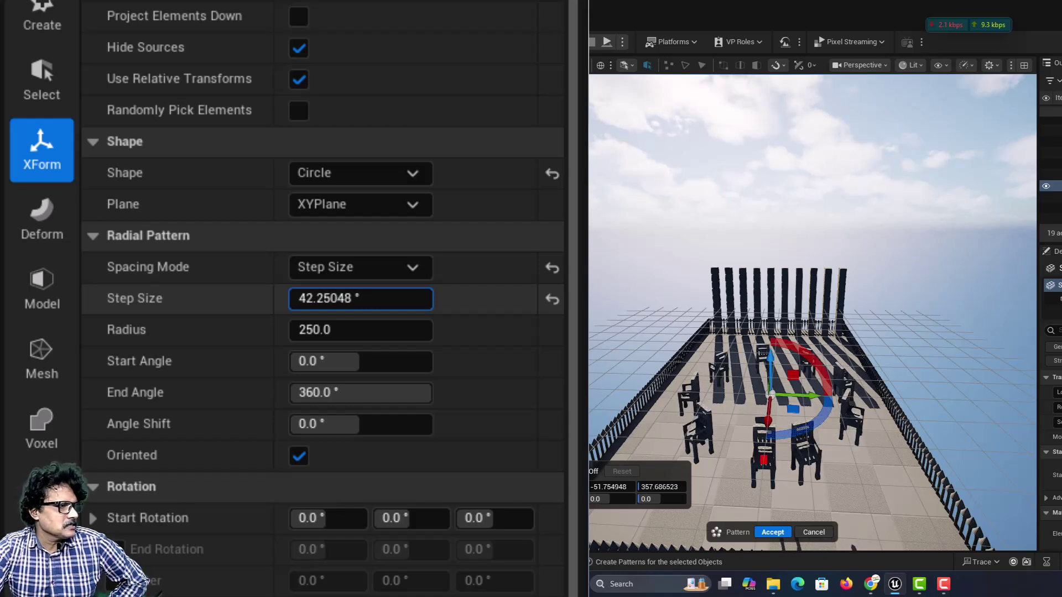
- Try the Packed spacing mode on the chair circle, inspect the ring up close and cancel the pattern
click(323, 269)
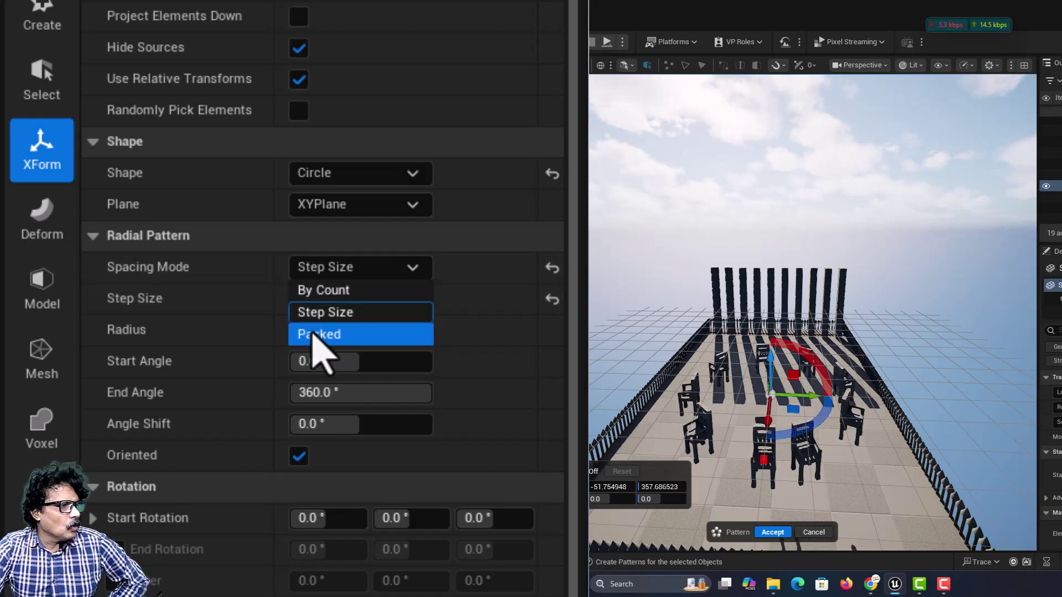
click(320, 335)
scroll(771, 401, up, 2)
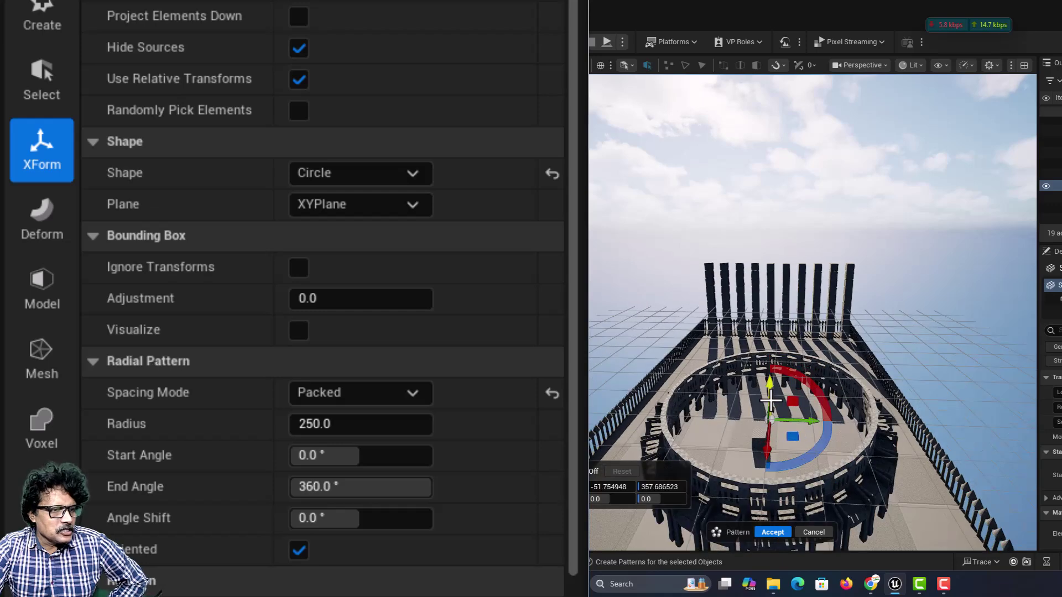
scroll(770, 401, down, 1)
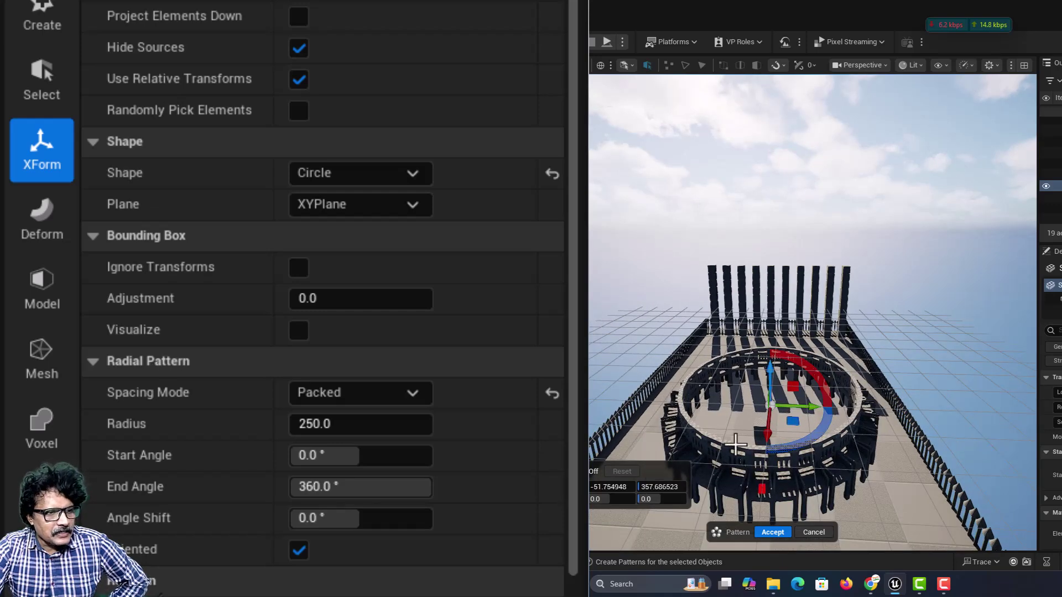
right_drag(783, 477, 720, 470)
key(q)
key(e)
key(w)
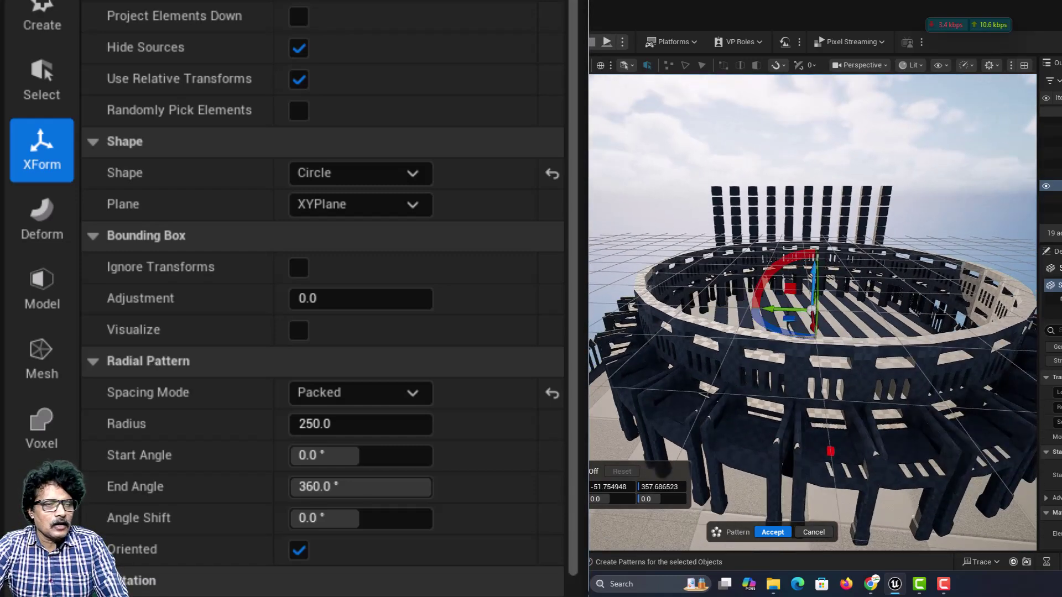
right_drag(754, 431, 738, 430)
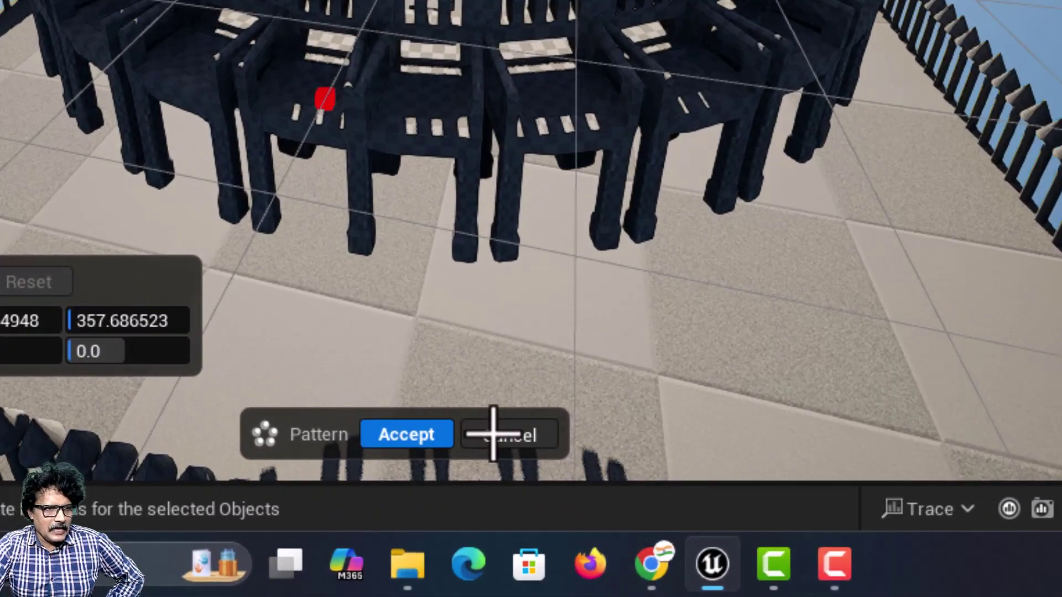
click(498, 448)
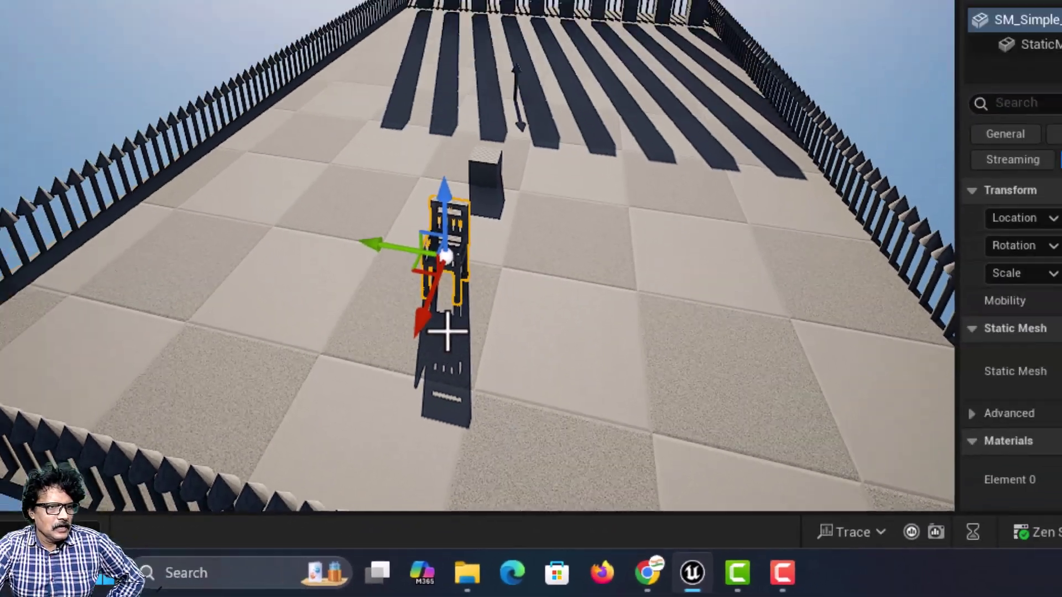
- Reset the simple chair's location to its default of 0, 0, 0
scroll(445, 328, up, 4)
scroll(441, 323, down, 2)
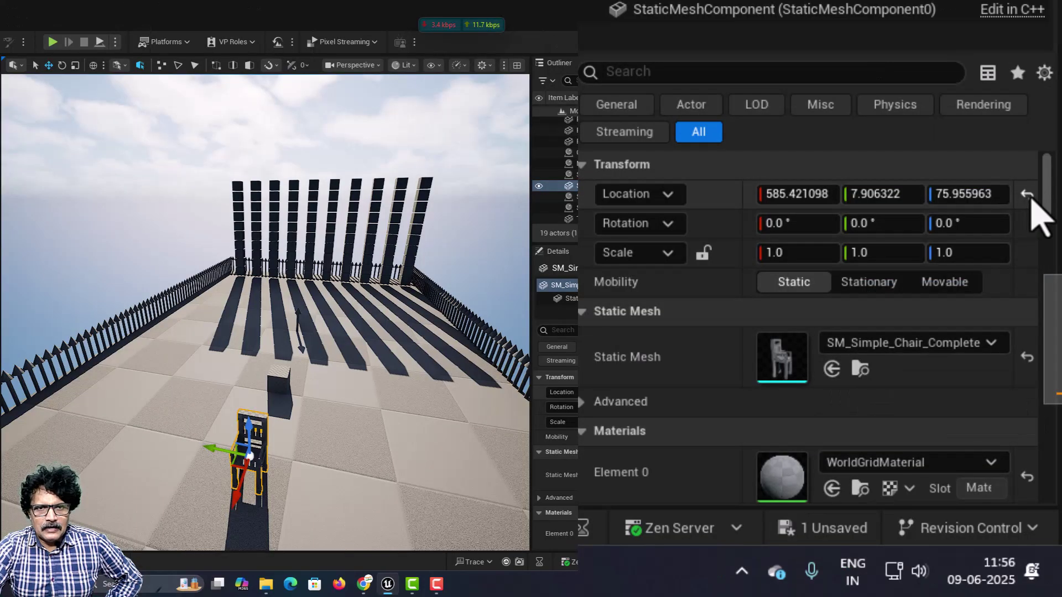
click(1044, 393)
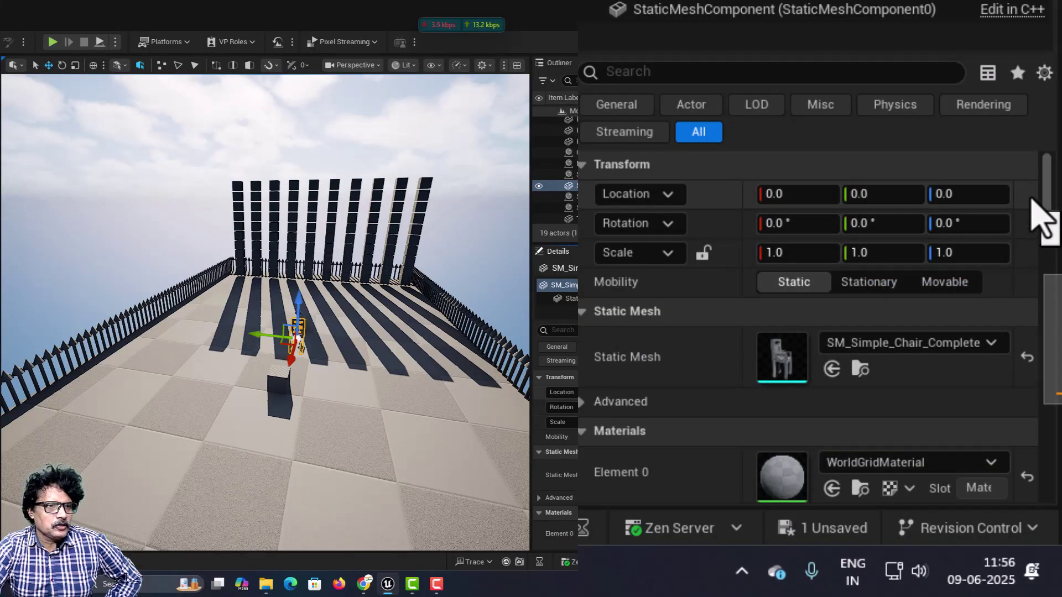
scroll(441, 393, up, 5)
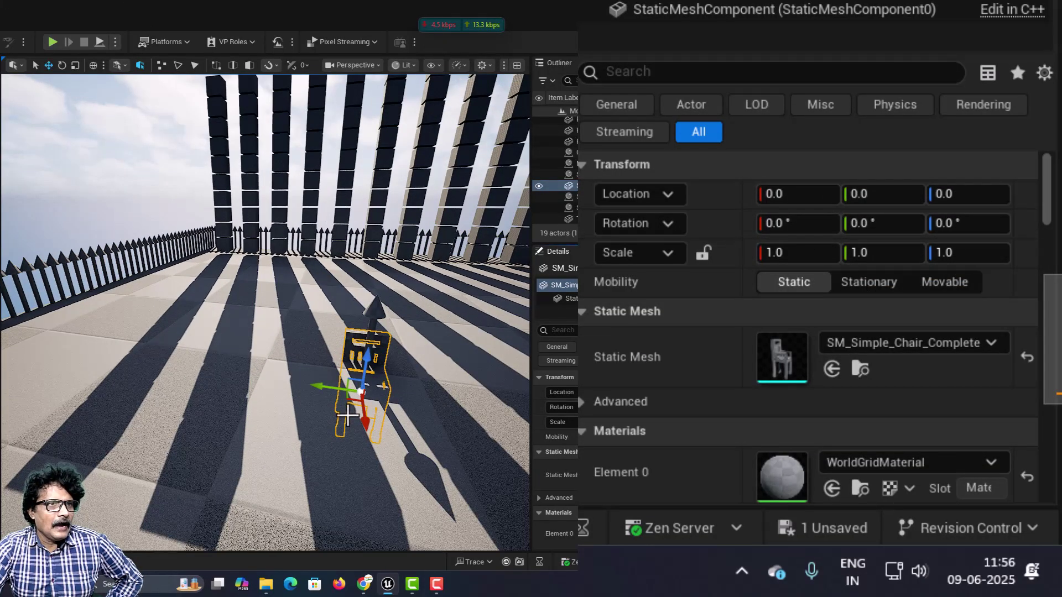
- Raise the single chair to Z about 78.4 and move it forward along X to about 533, past the box
drag(364, 368, 364, 302)
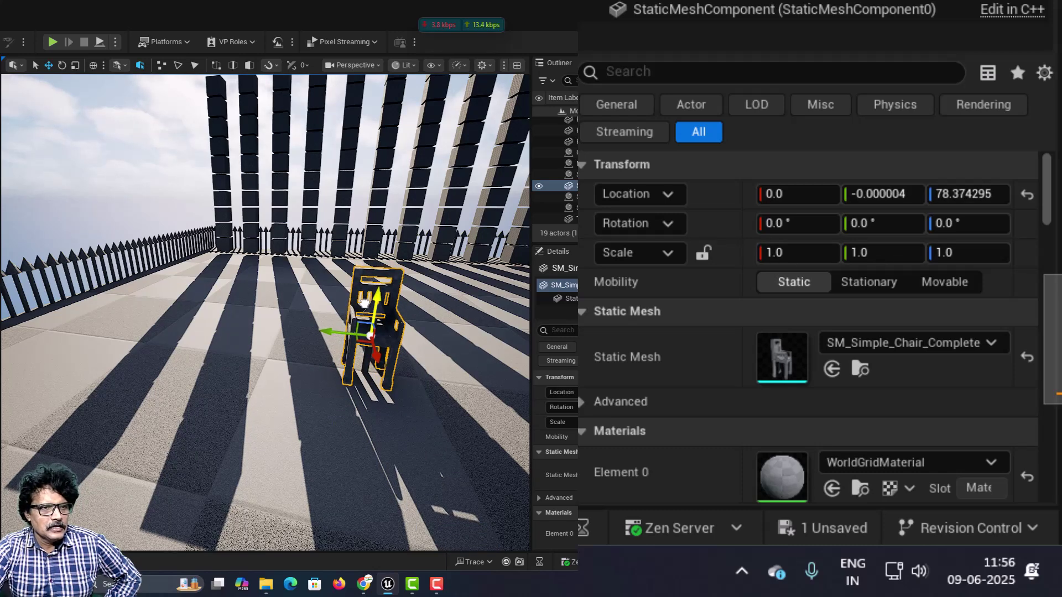
scroll(363, 305, down, 5)
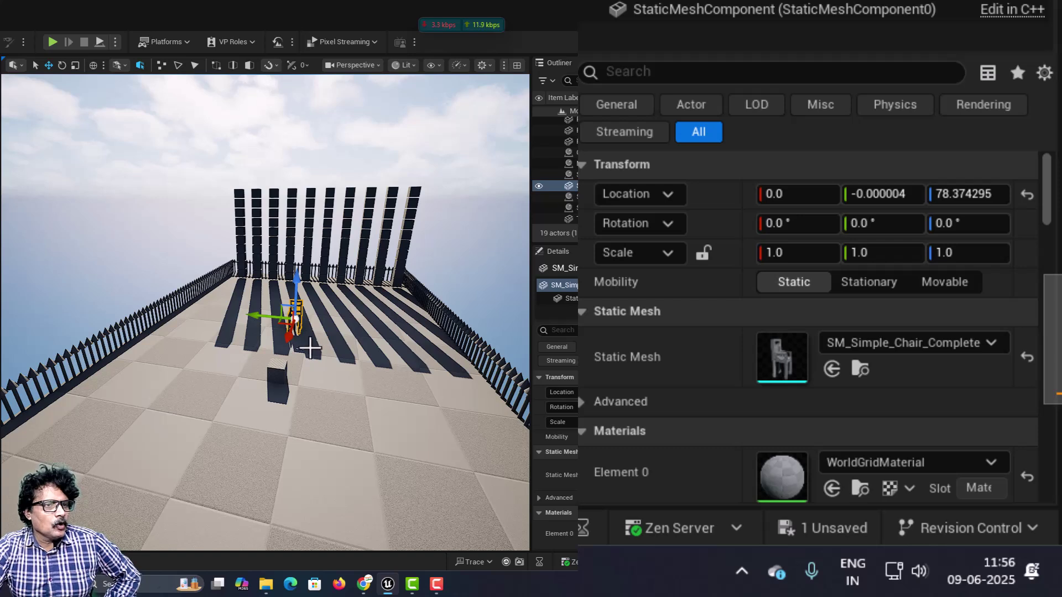
drag(293, 337, 265, 430)
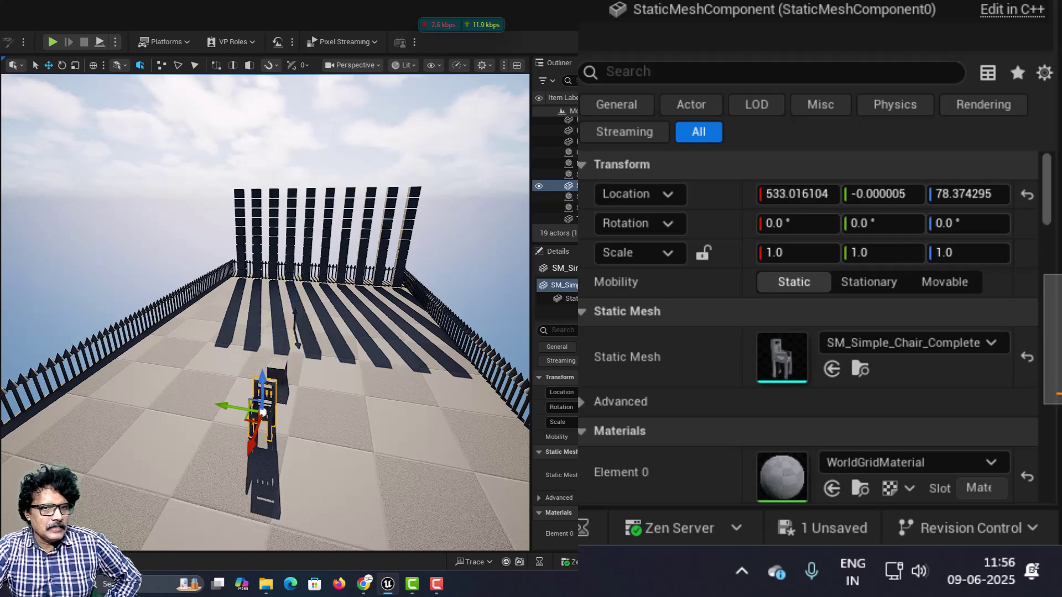
- Set the chair's Z rotation to 180°
drag(935, 223, 996, 223)
click(957, 223)
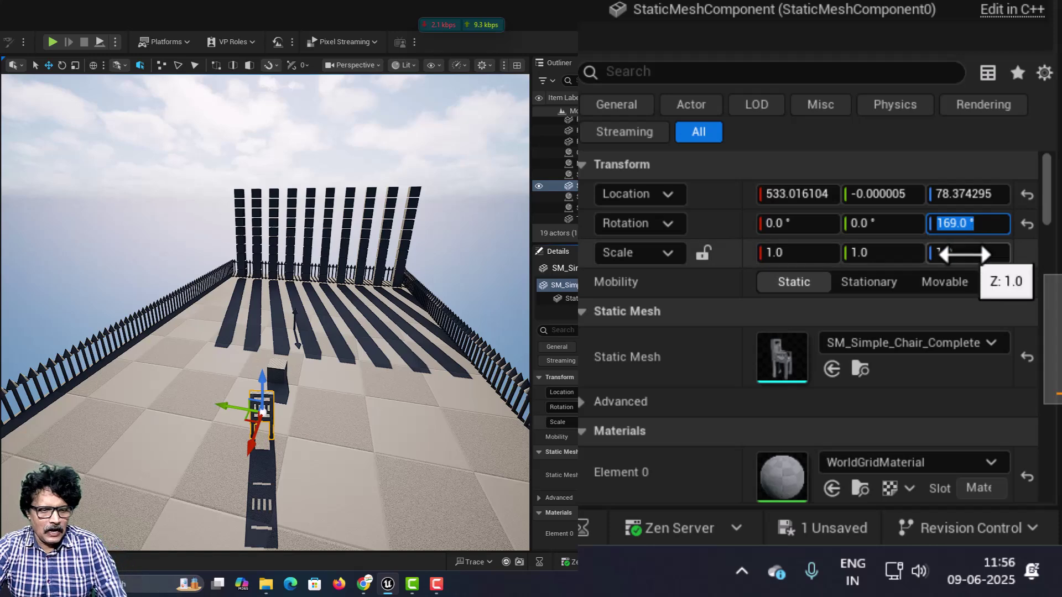
key(Return)
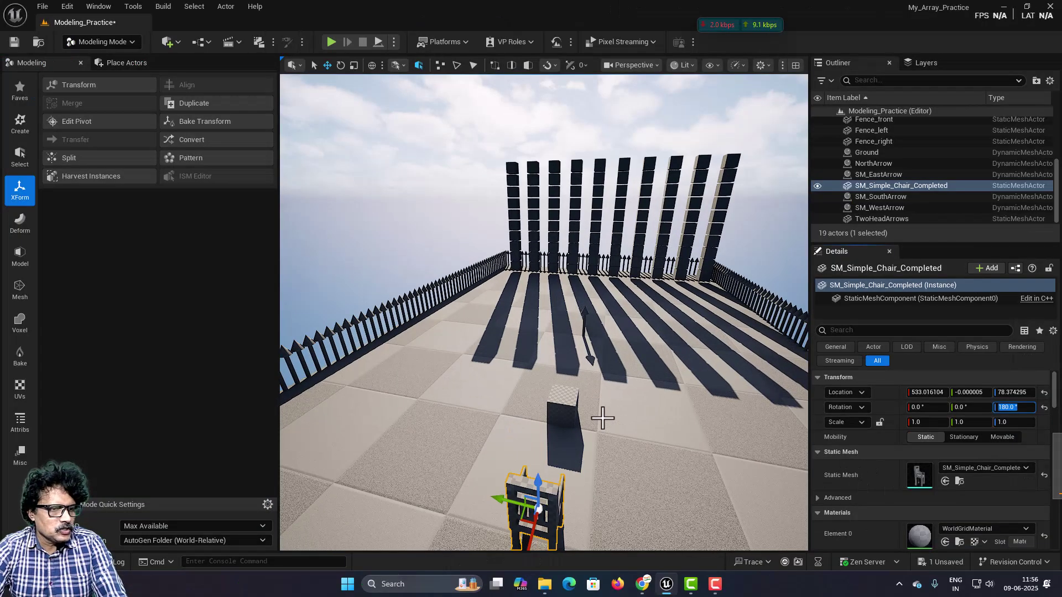
- Start a circular pattern of the chair and, from the top view, reduce its radius to about 165 before returning to the perspective view
scroll(602, 419, down, 2)
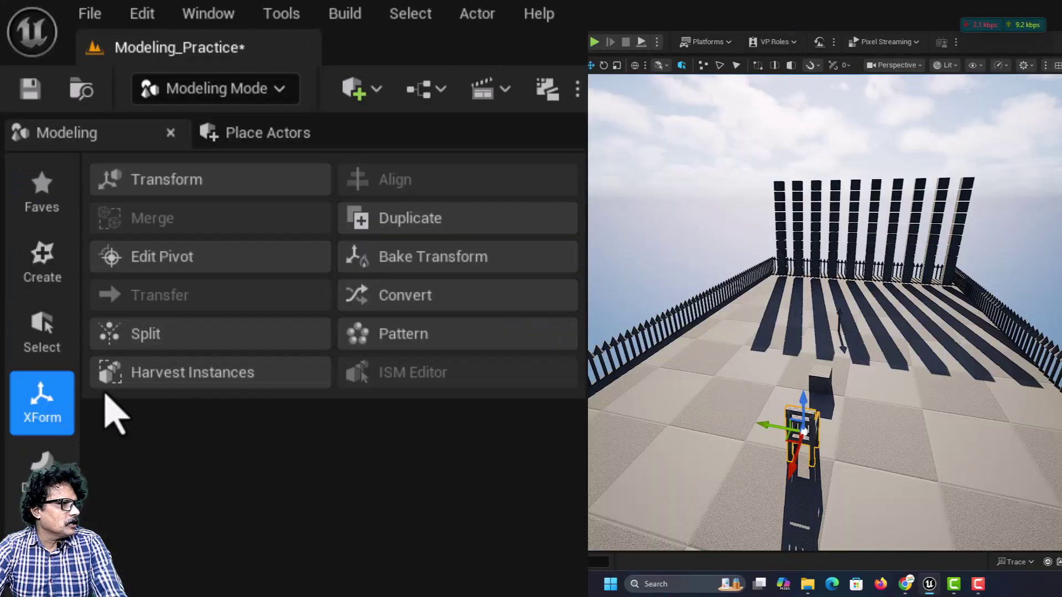
click(194, 160)
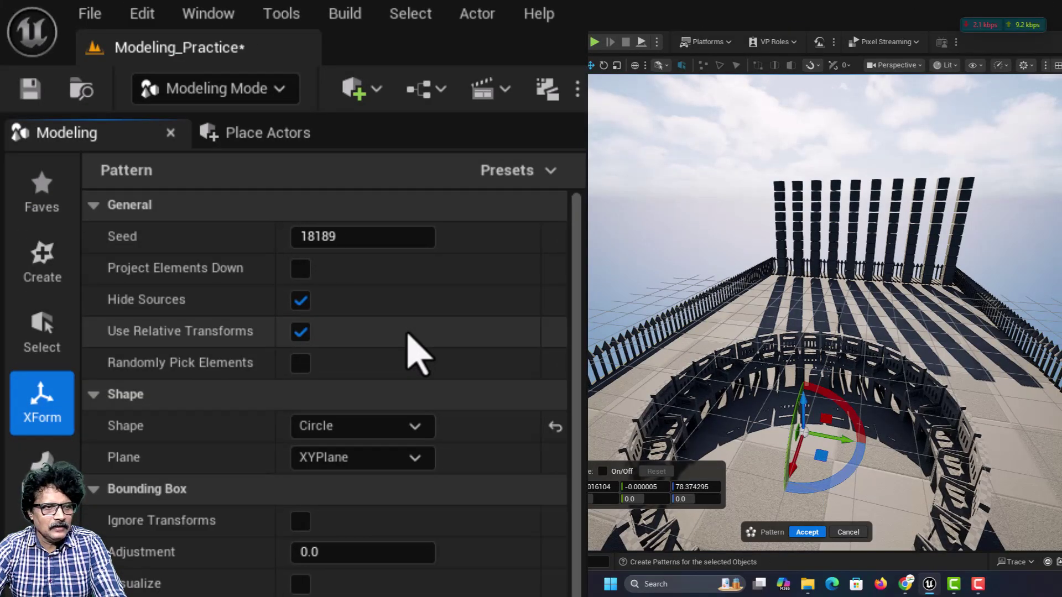
scroll(931, 366, down, 2)
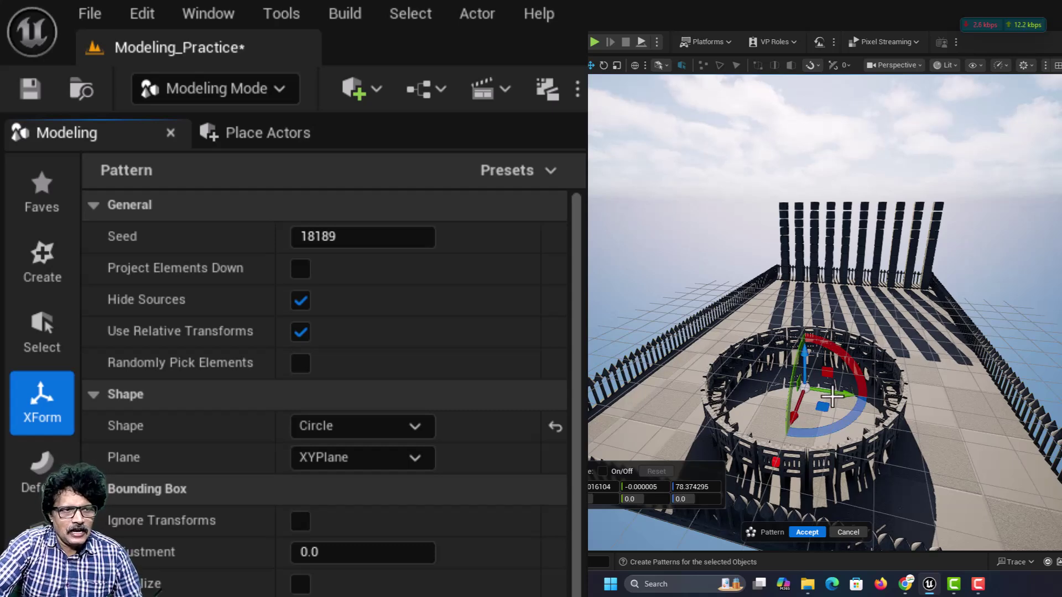
click(895, 64)
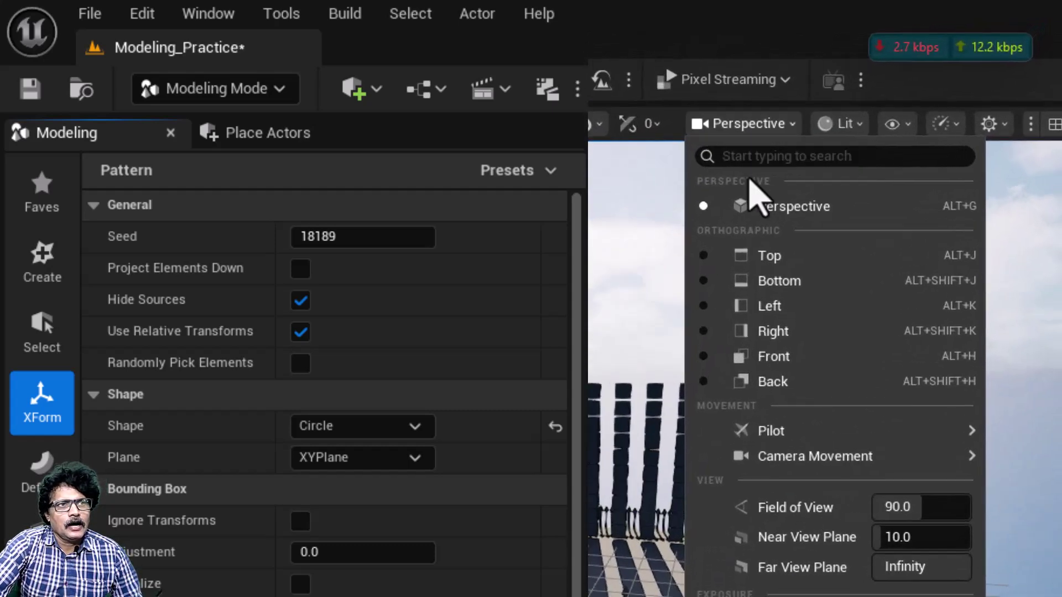
click(888, 145)
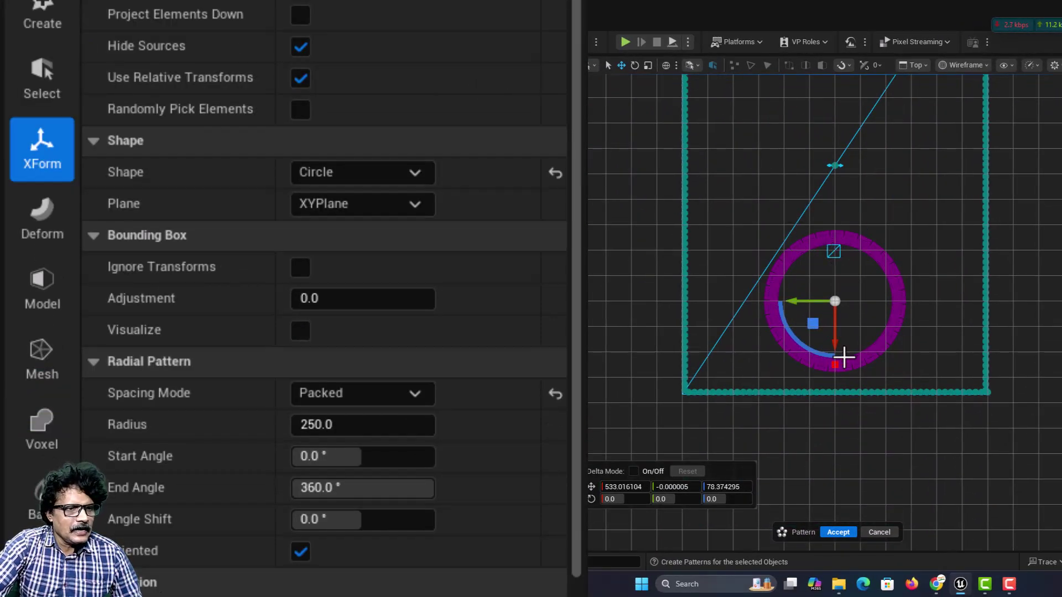
drag(835, 365, 849, 341)
click(915, 65)
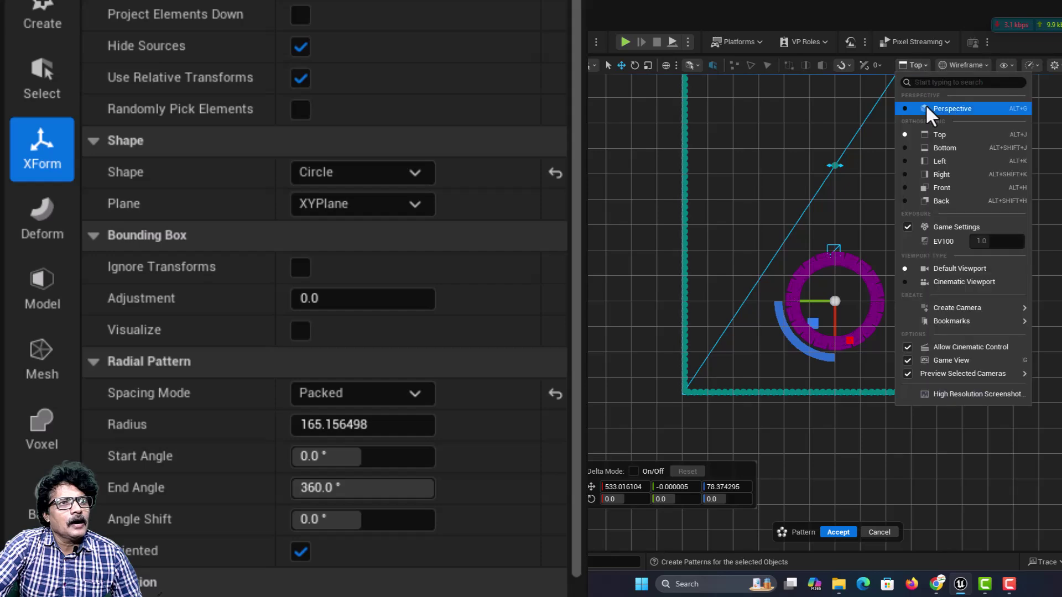
click(926, 106)
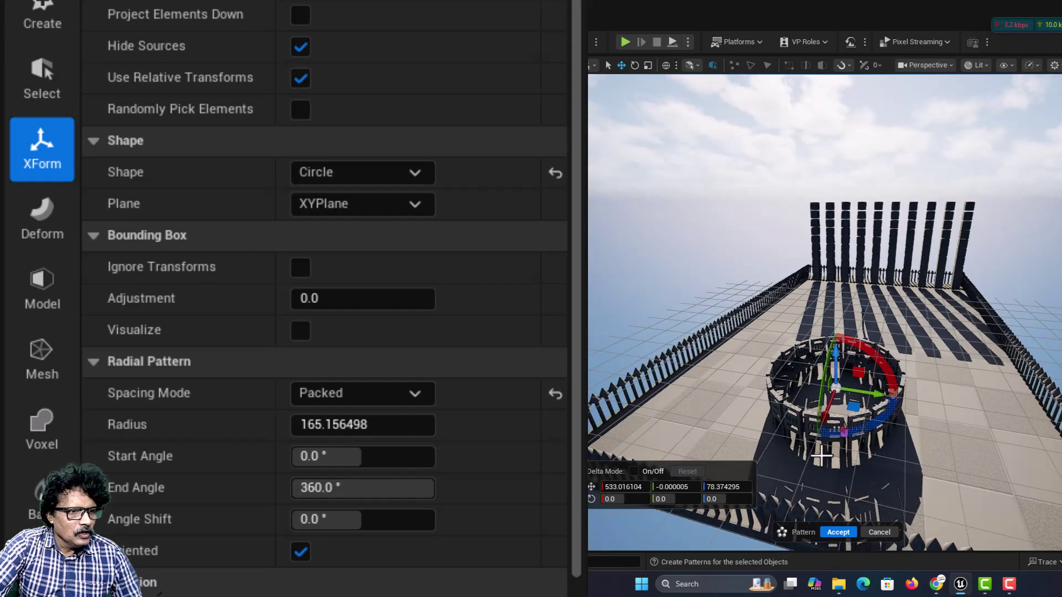
- Tighten the circular chair pattern's radius to about 117.4 and accept the pattern
scroll(839, 434, up, 3)
scroll(839, 434, down, 2)
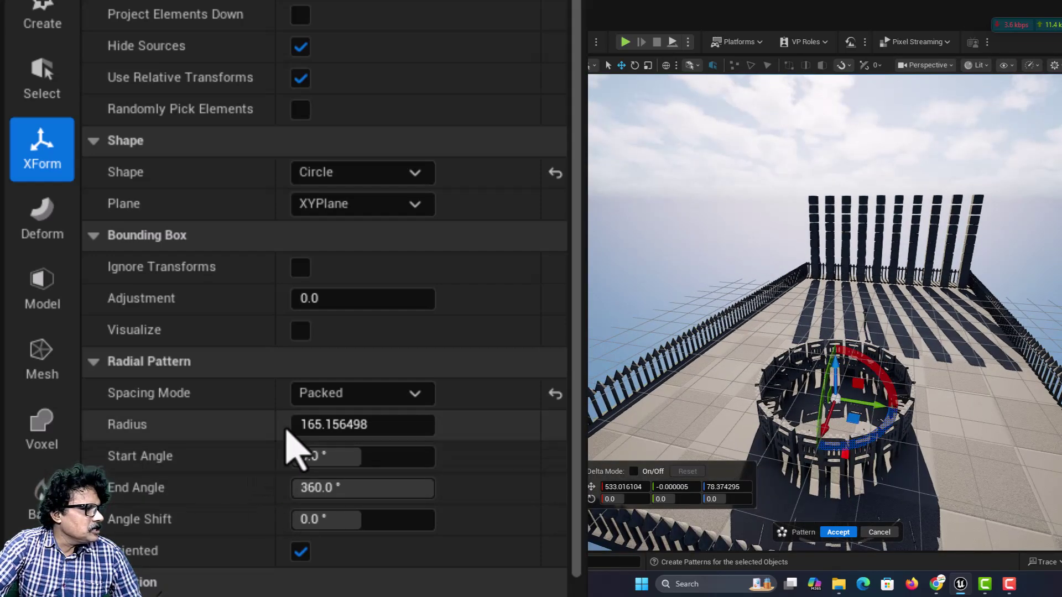
drag(346, 425, 318, 424)
scroll(866, 459, up, 2)
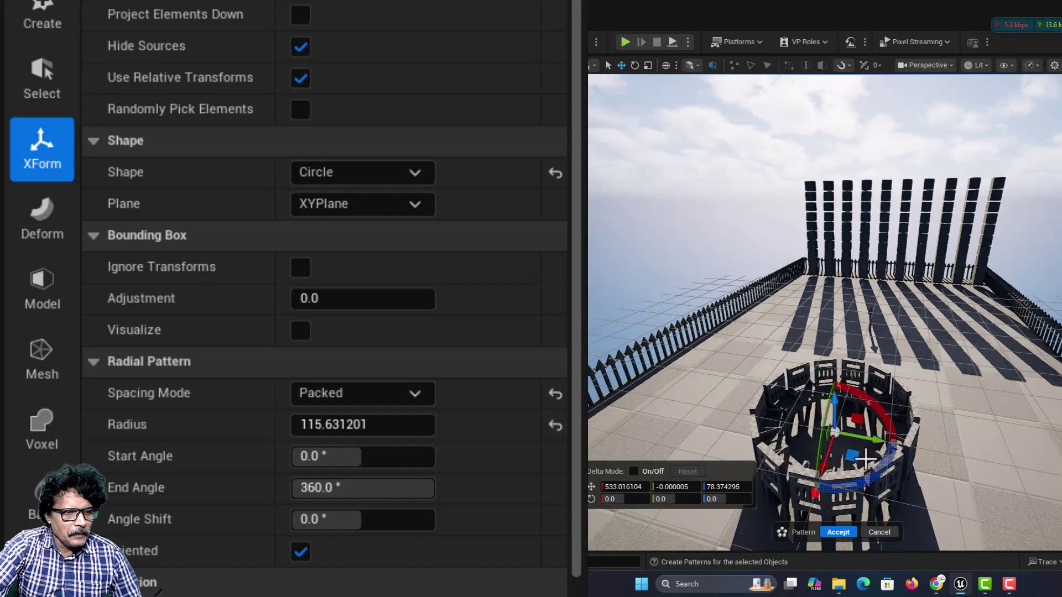
mouse_move(866, 459)
right_down()
mouse_move(863, 412)
mouse_move(864, 465)
right_up()
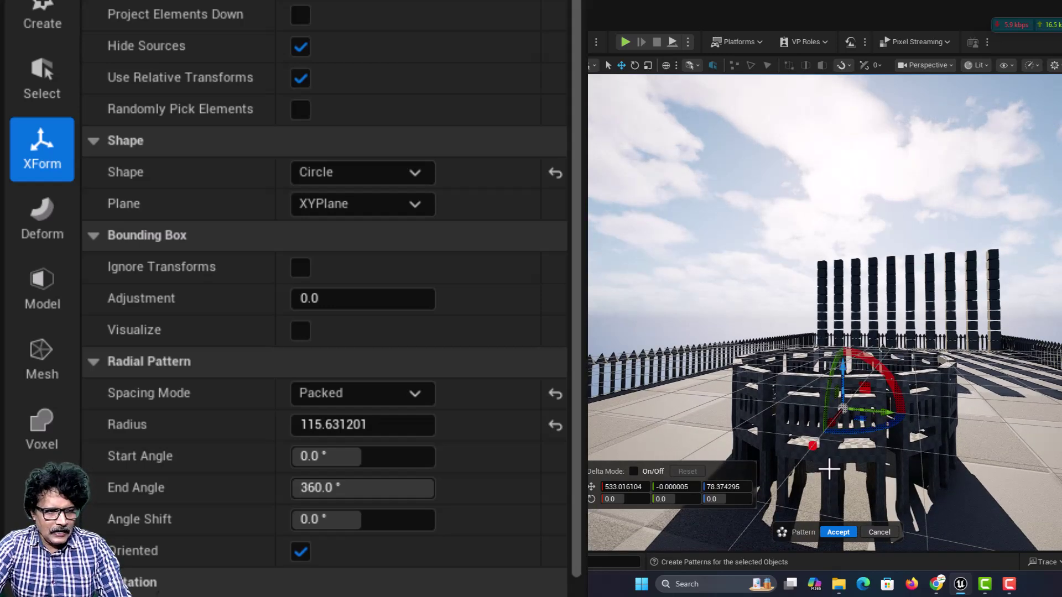
scroll(830, 469, up, 2)
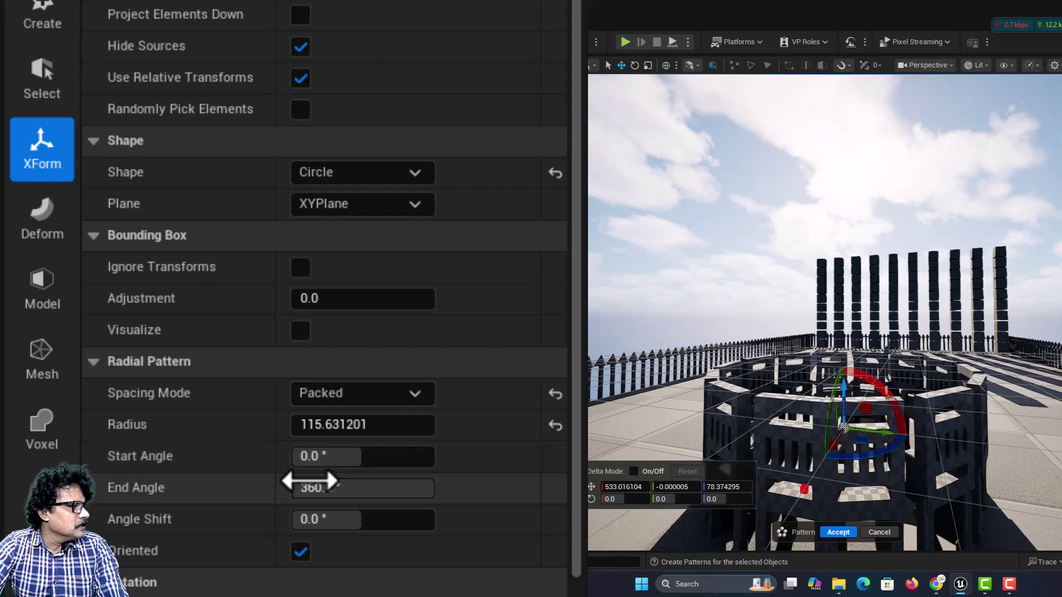
mouse_move(327, 424)
mouse_down()
mouse_move(343, 424)
mouse_move(332, 424)
mouse_up()
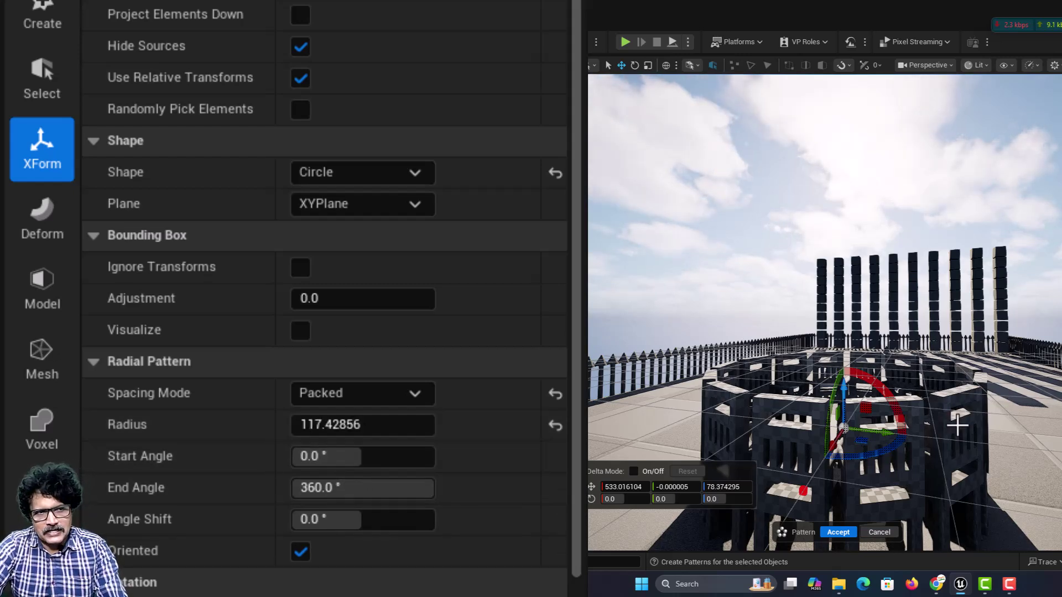
click(839, 533)
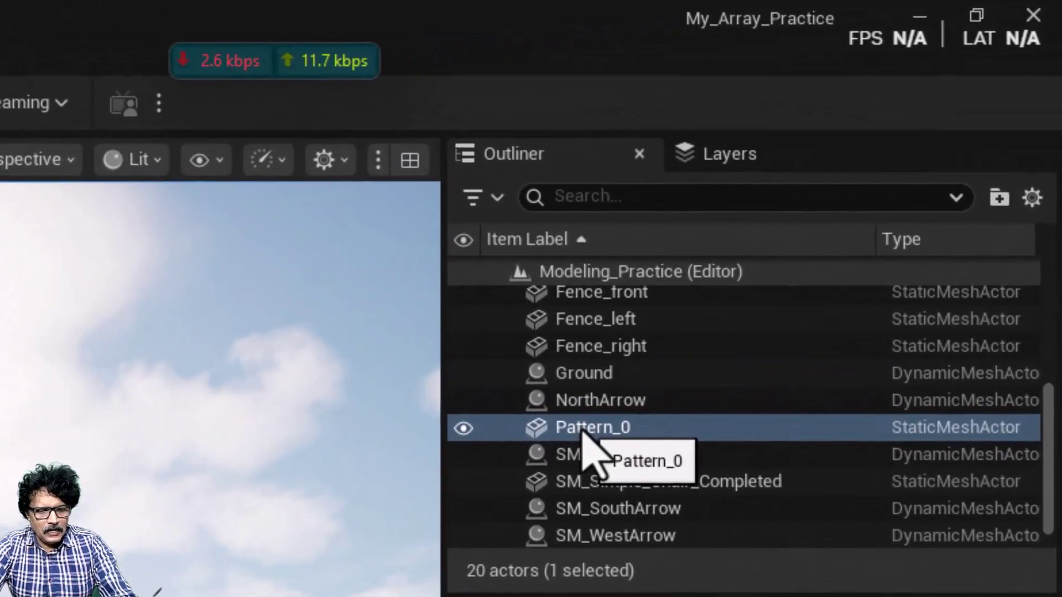
- Rename the new pattern actor as Chairs_Circle
key(F2)
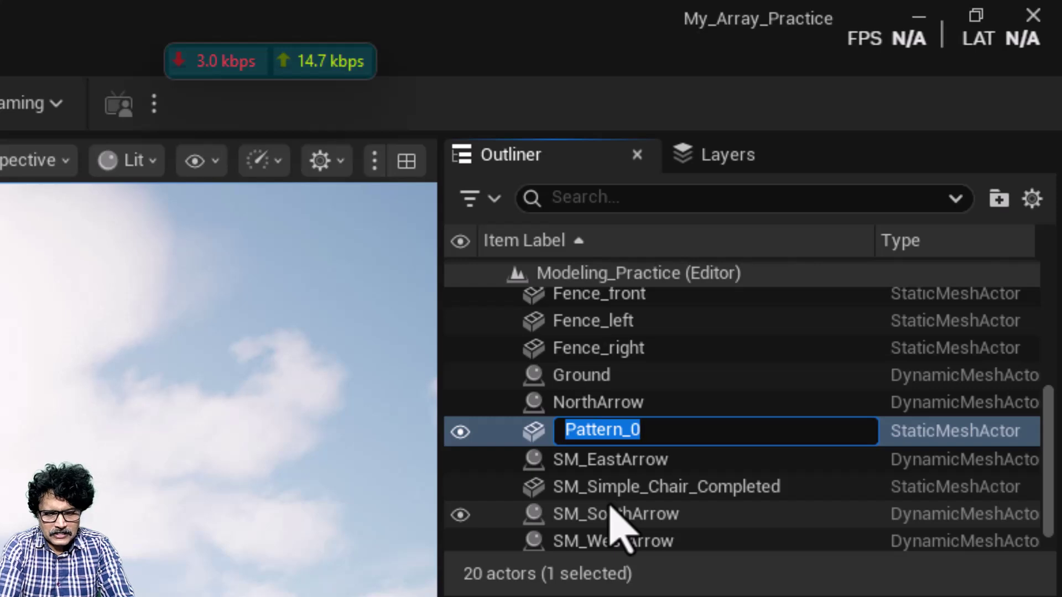
text(C)
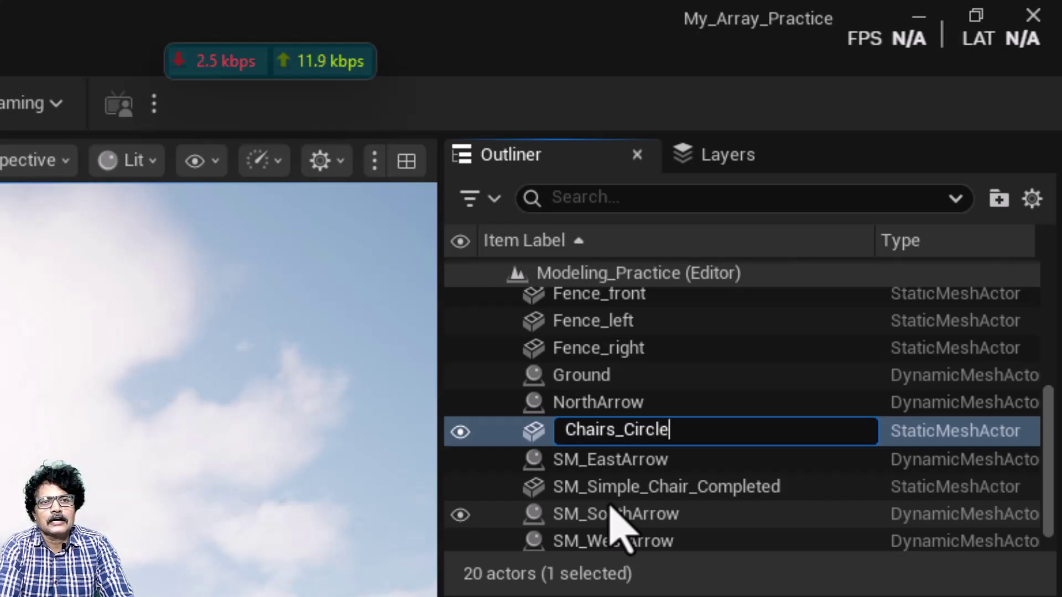
text(hairs_Circle)
key(Return)
- In the top view, try moving Chairs_Circle along X to about 831, and unhide the Chairs_Grid actor
click(78, 157)
click(224, 317)
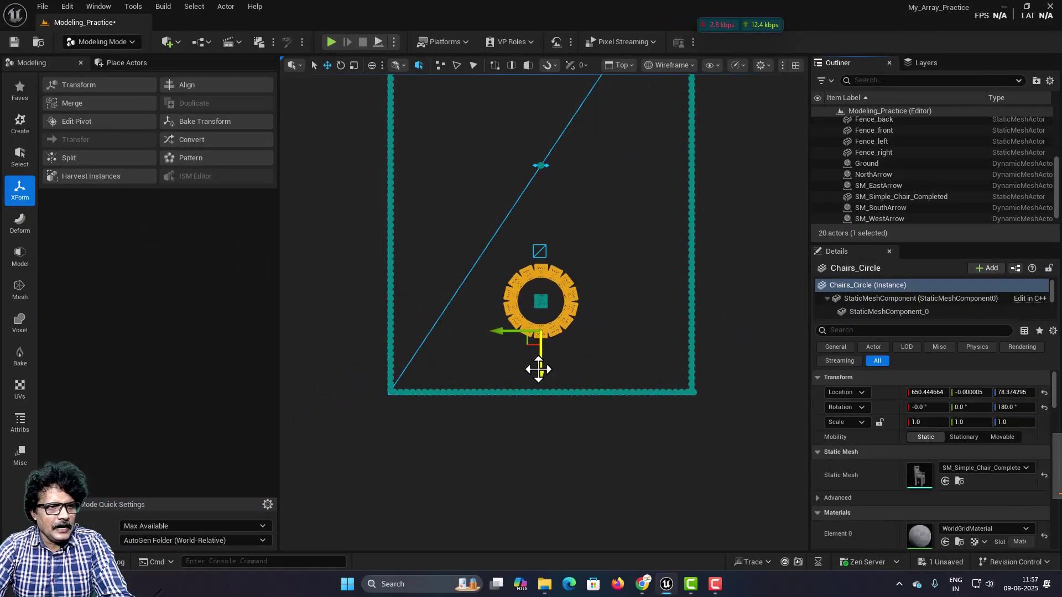
drag(539, 370, 539, 416)
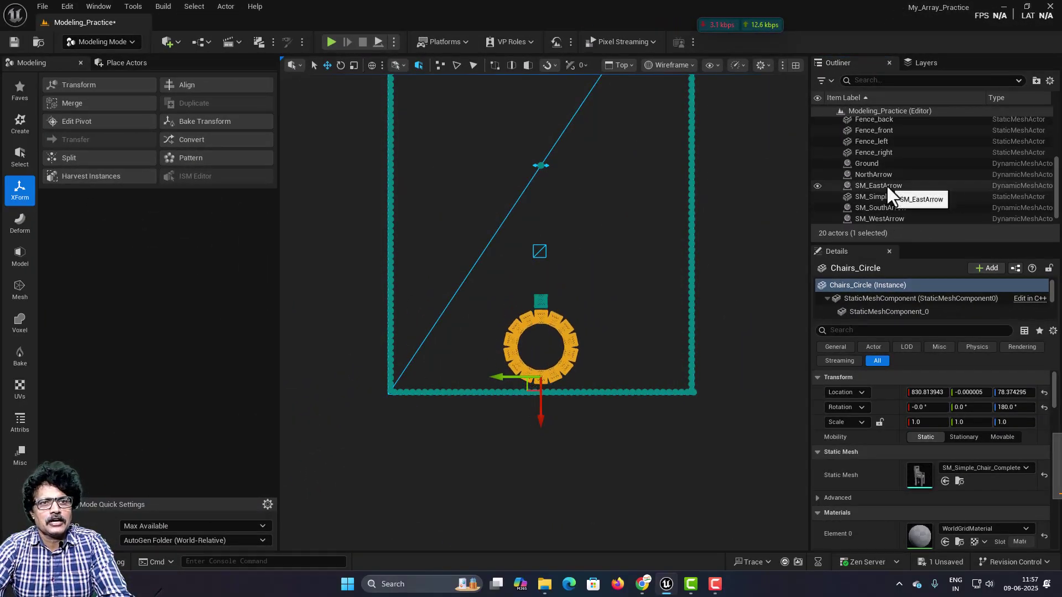
scroll(868, 209, up, 2)
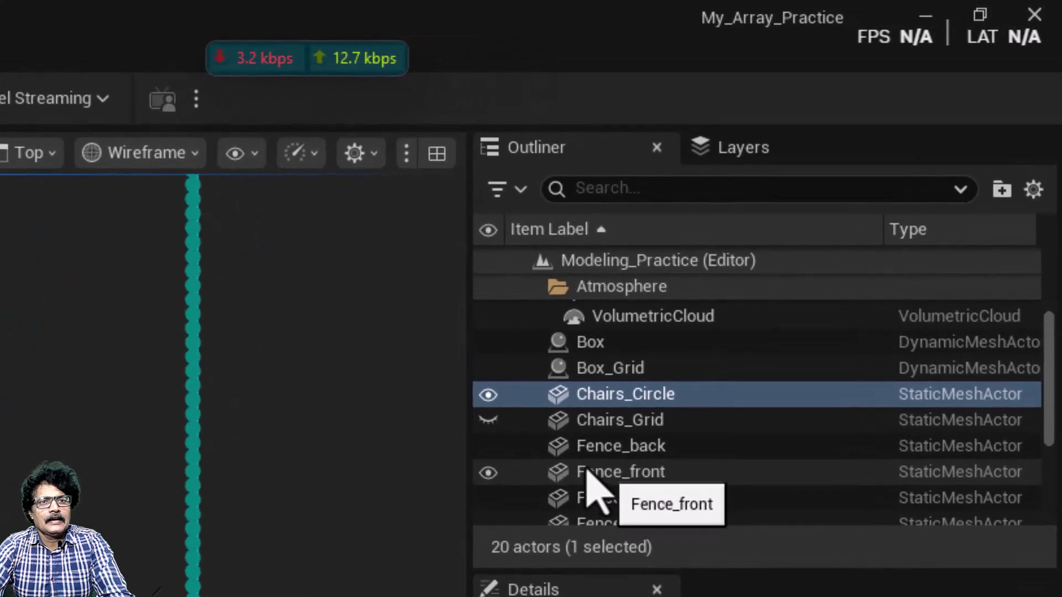
click(491, 423)
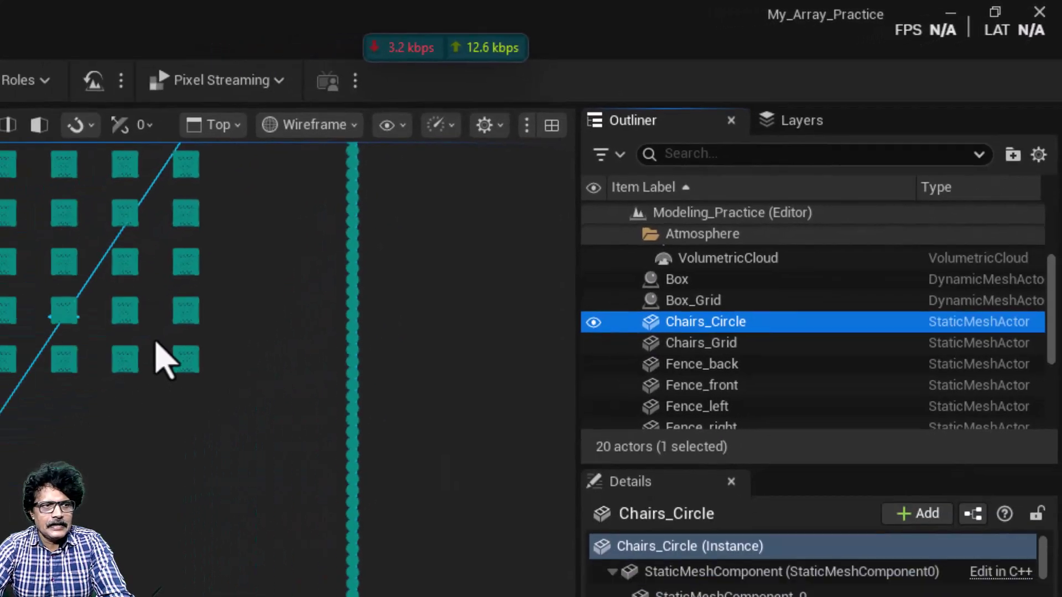
- Delete the single box and the original chair standing inside the chair circle
click(541, 254)
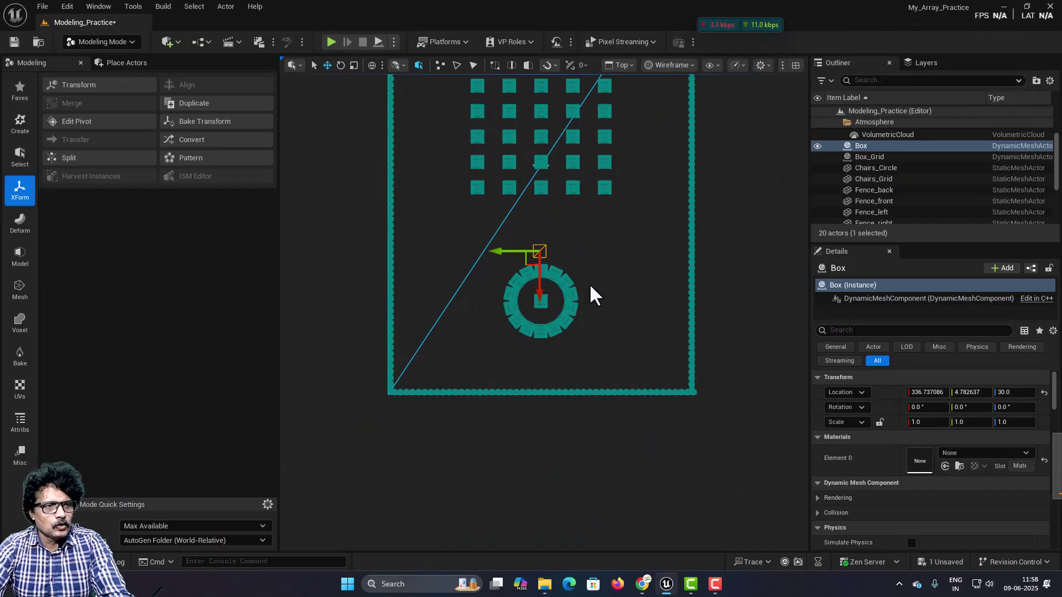
key(Delete)
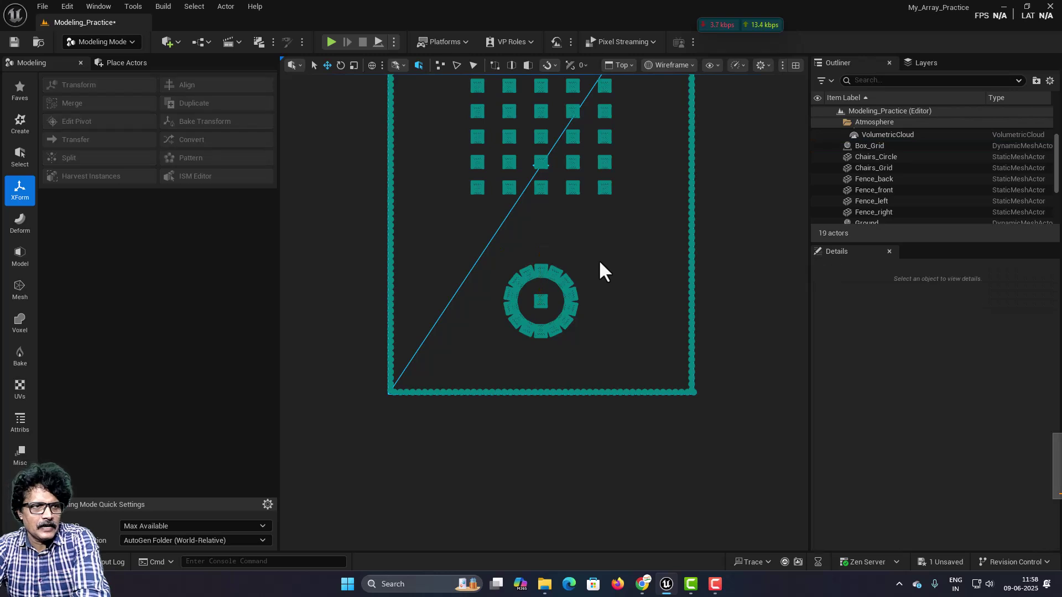
click(541, 302)
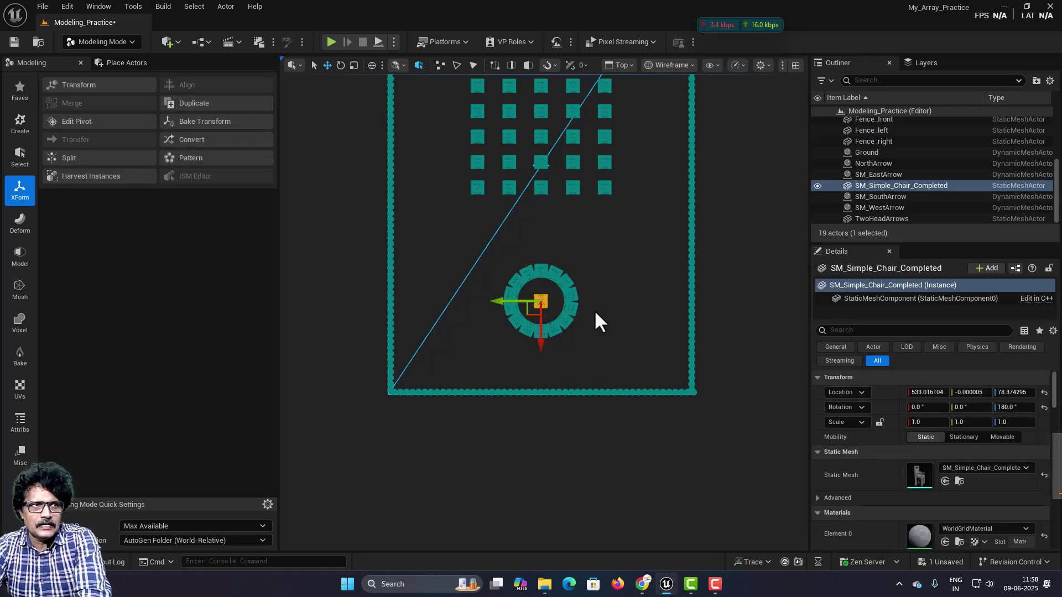
key(Delete)
- Move Box_Grid toward the back fence to X about -853, and shift Chairs_Grid away from it to X about -742
scroll(645, 218, down, 4)
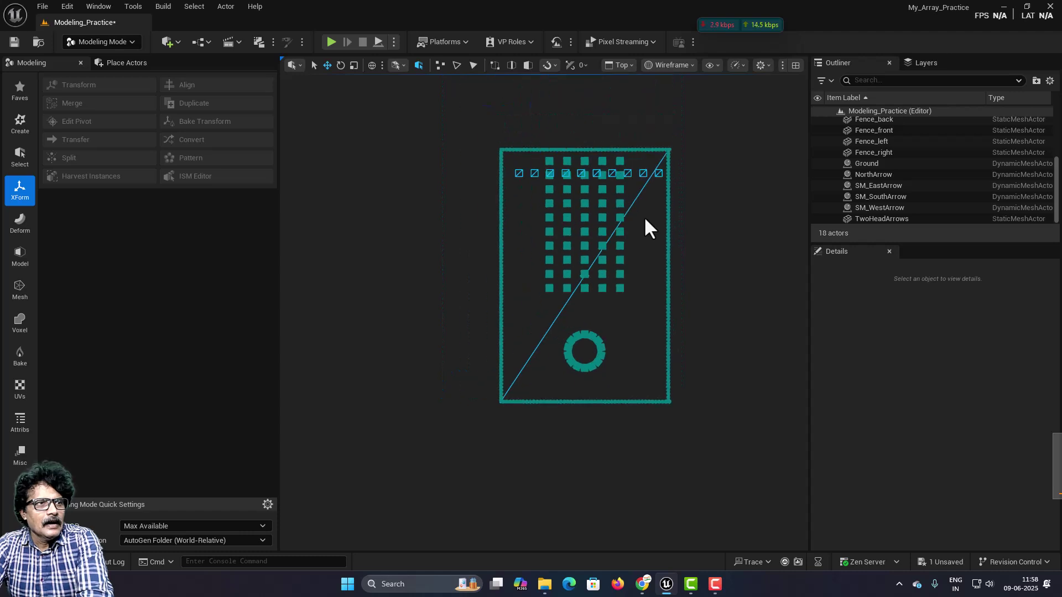
click(624, 174)
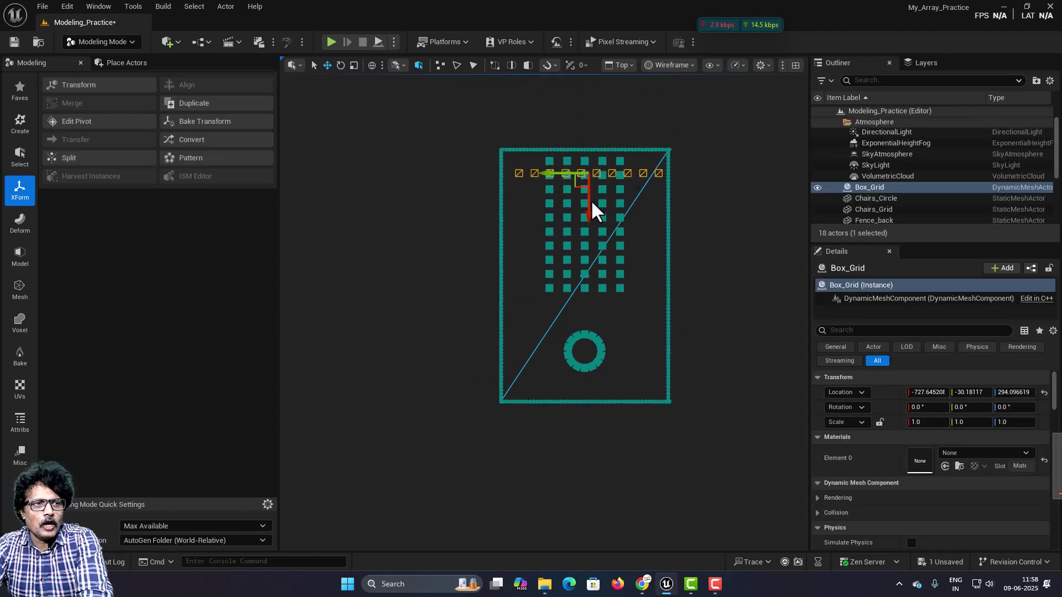
drag(587, 198, 587, 195)
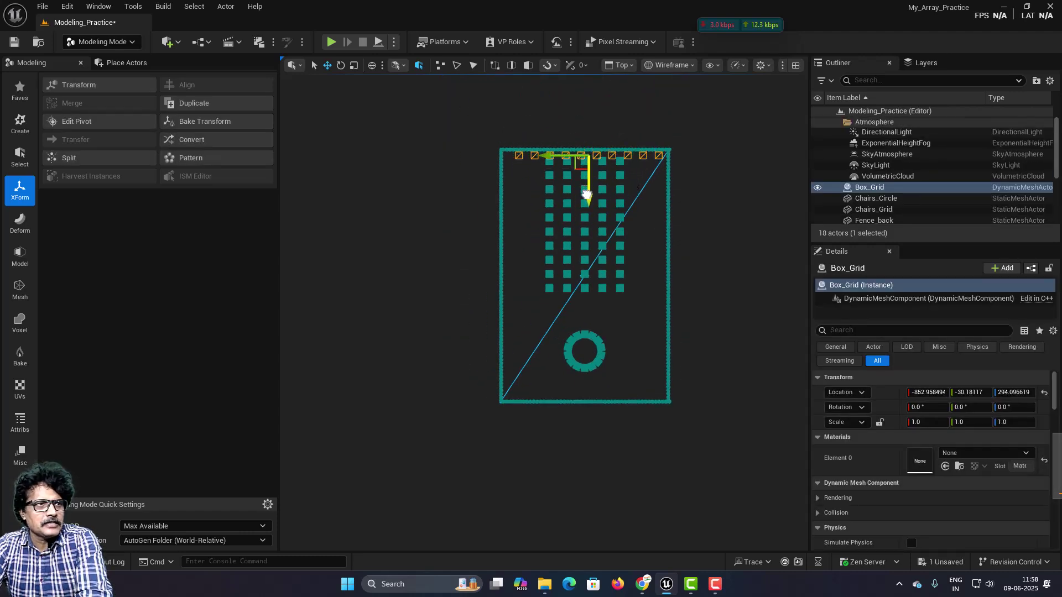
click(602, 289)
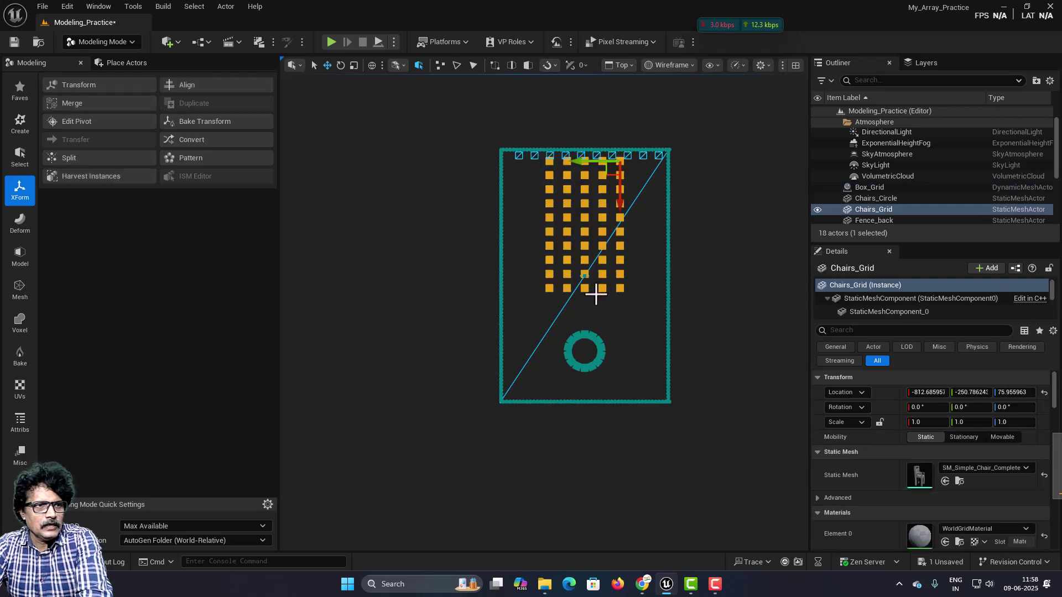
drag(618, 198, 619, 209)
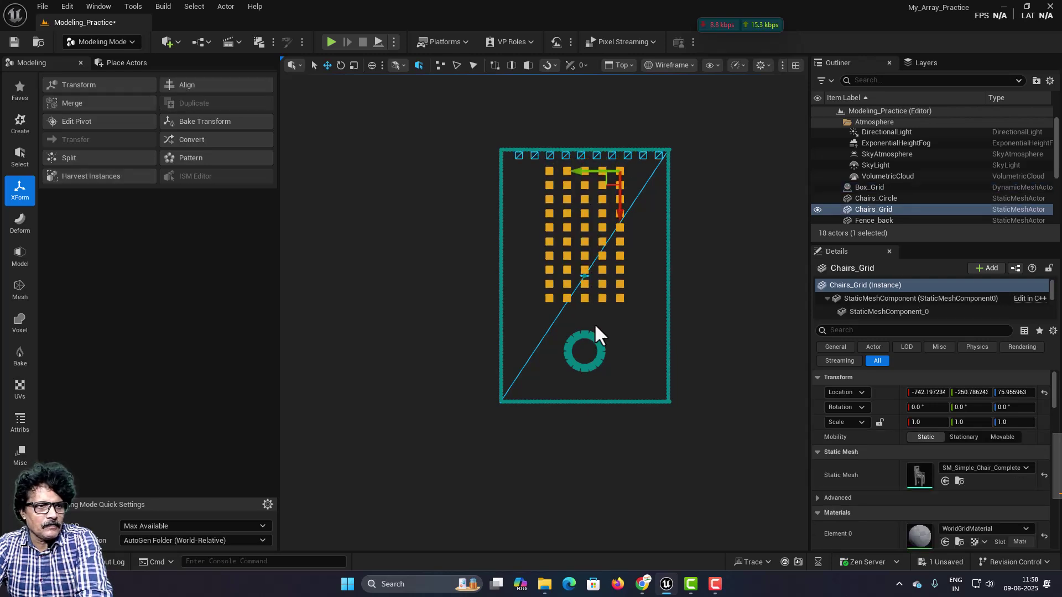
- Move Chairs_Circle along X to about 592, toward the chair grid, and switch the viewport back to perspective
click(592, 350)
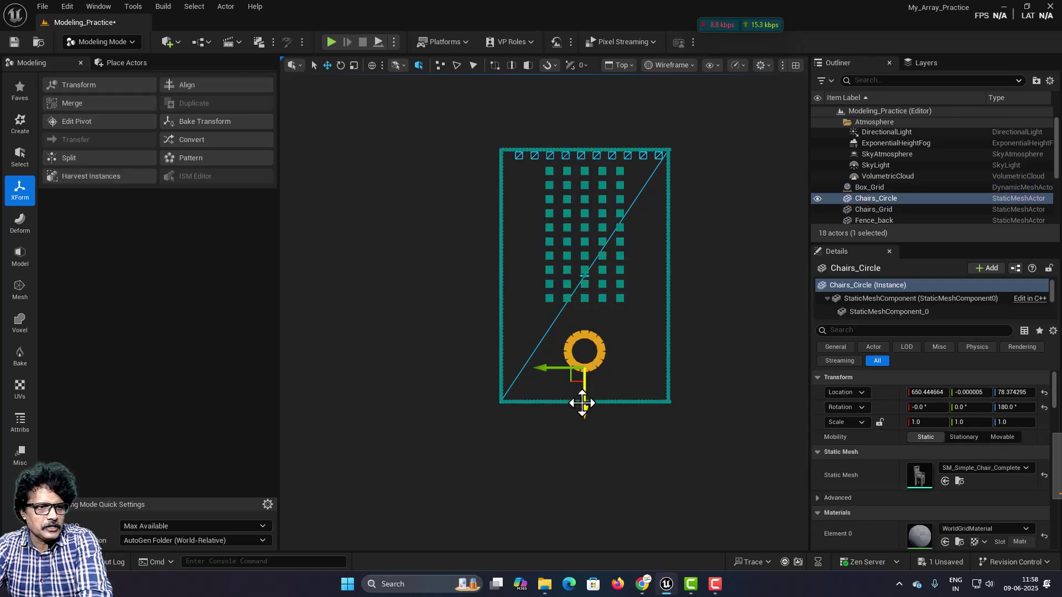
drag(582, 403, 583, 395)
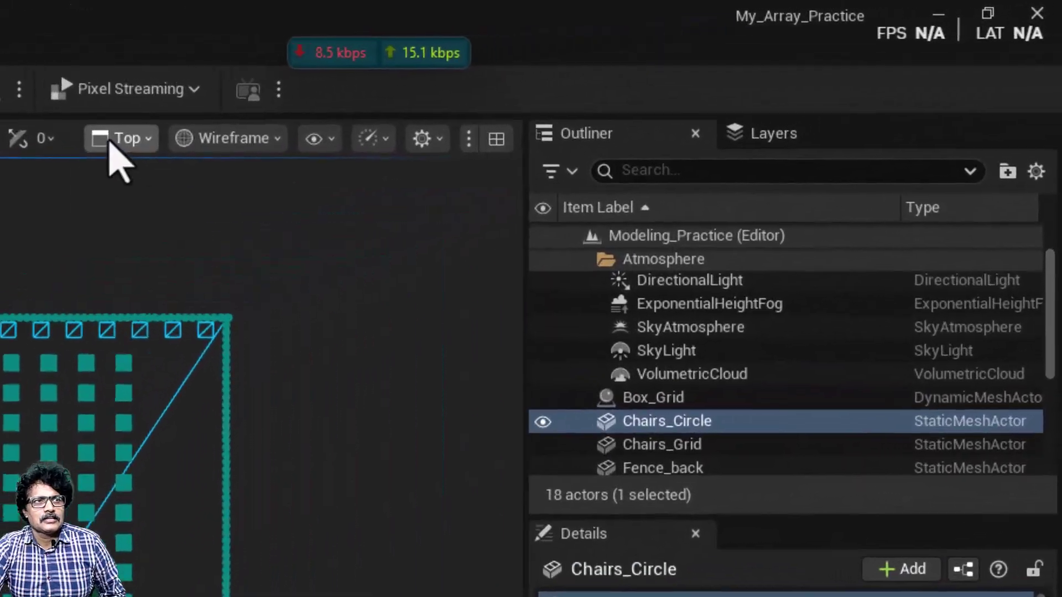
click(622, 65)
click(627, 105)
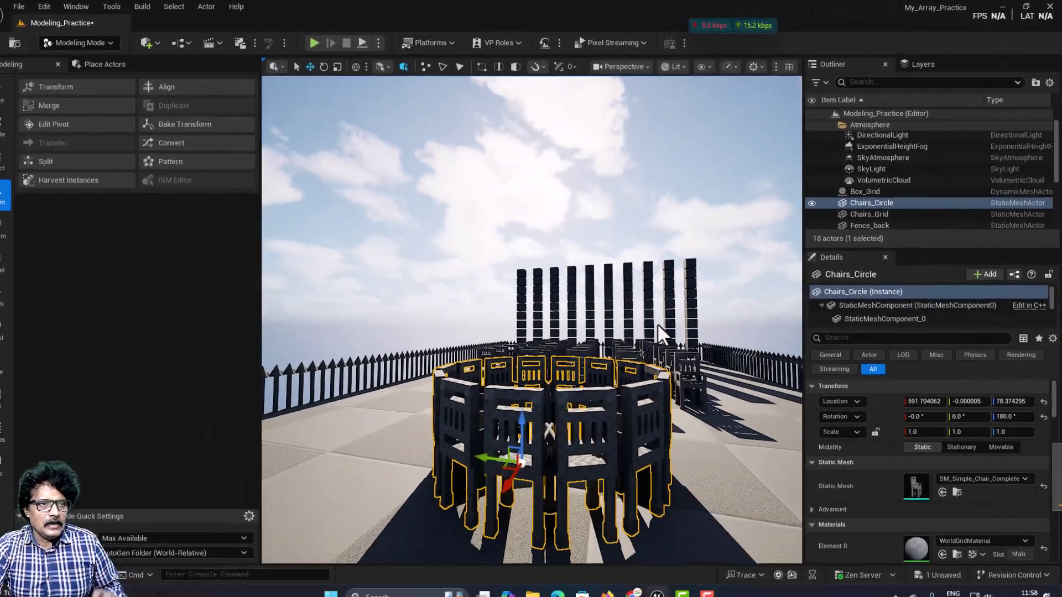
right_drag(659, 331, 532, 364)
key(s)
key(d)
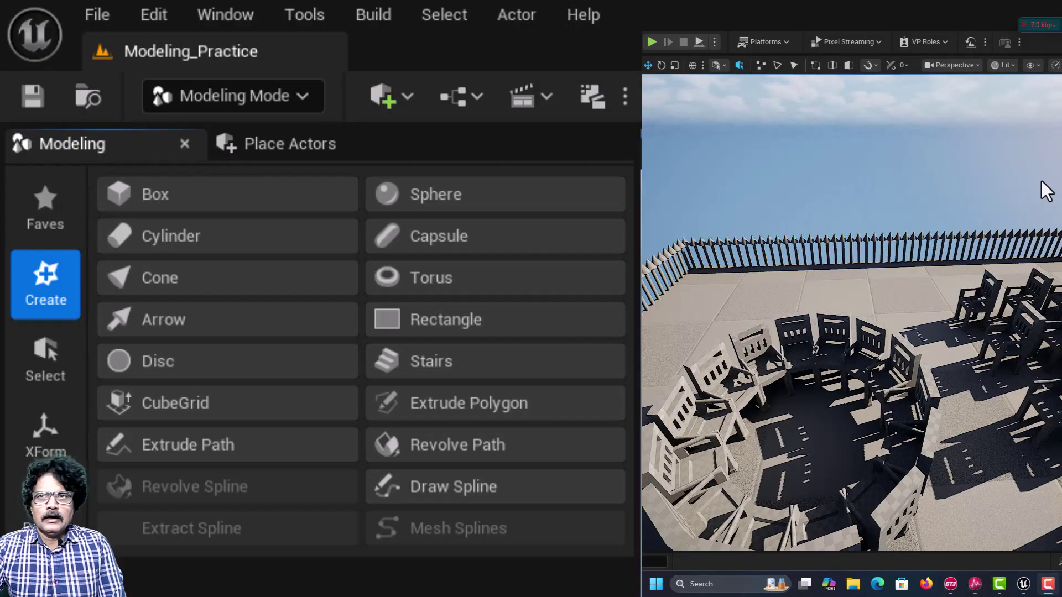
click(482, 366)
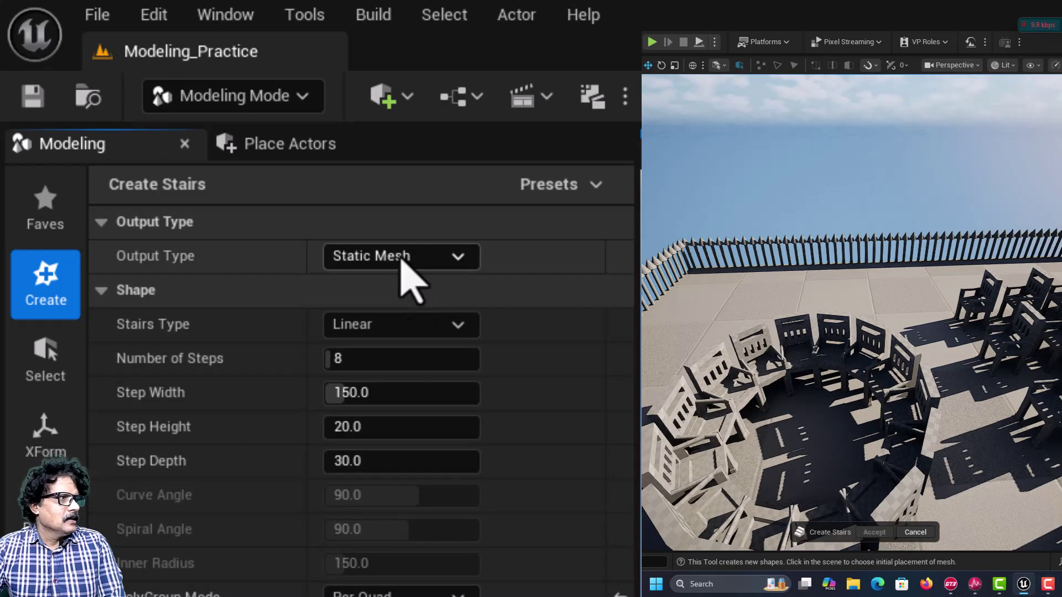
click(466, 259)
click(391, 330)
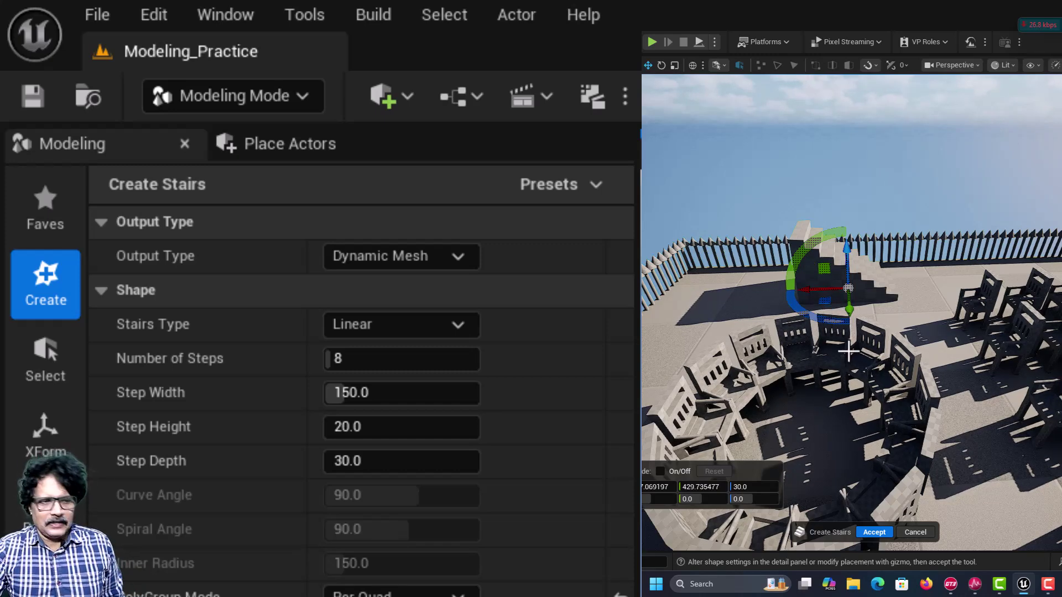
click(916, 532)
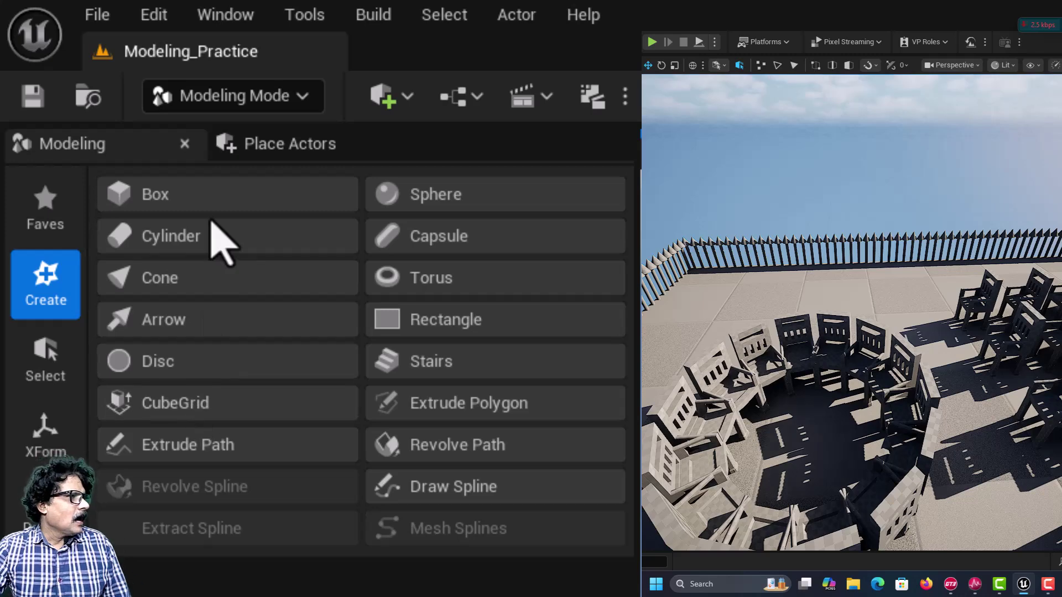
- Create a dynamic mesh box with width 90, depth 30 and height 15 on the ground between the chair circle and the fence
click(213, 200)
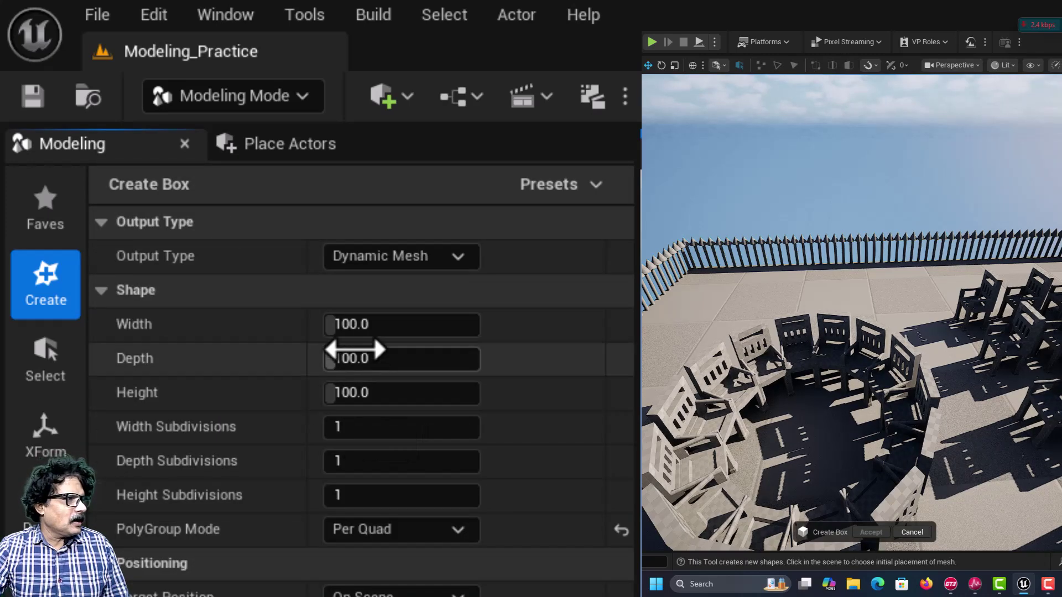
click(357, 325)
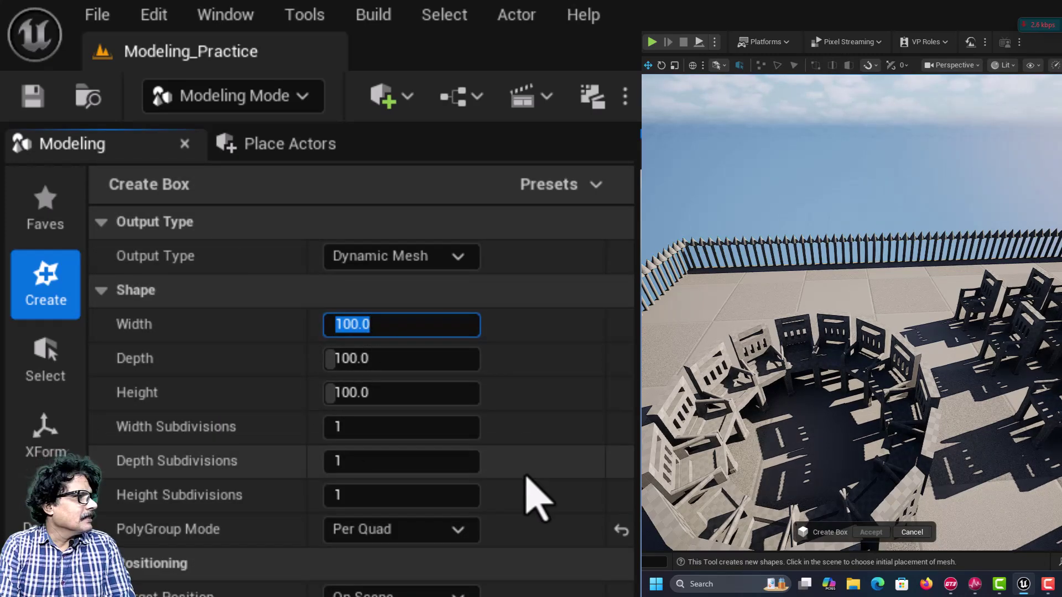
key(Tab)
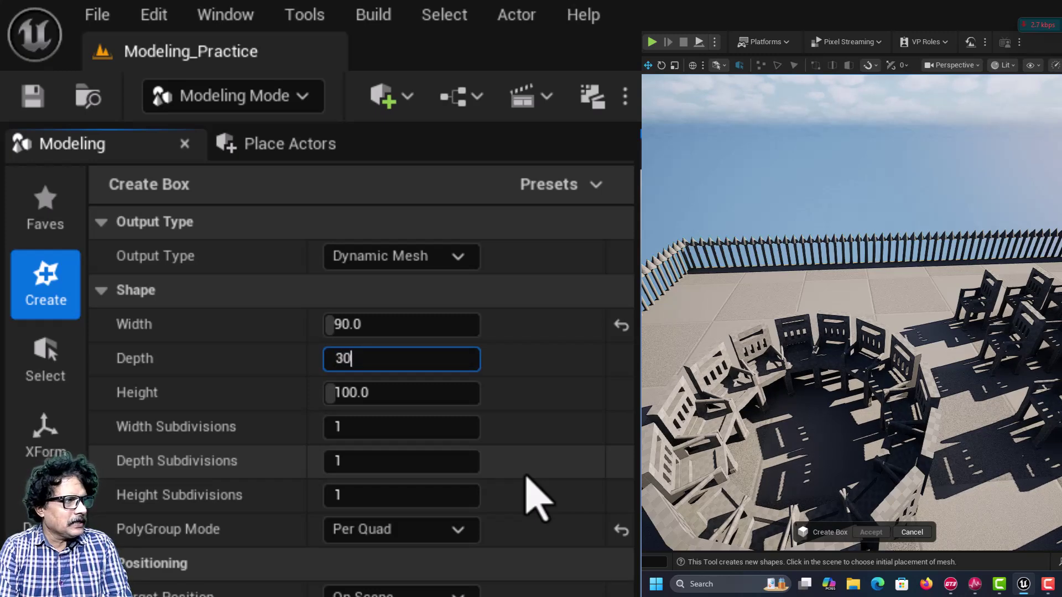
text(30)
key(Tab)
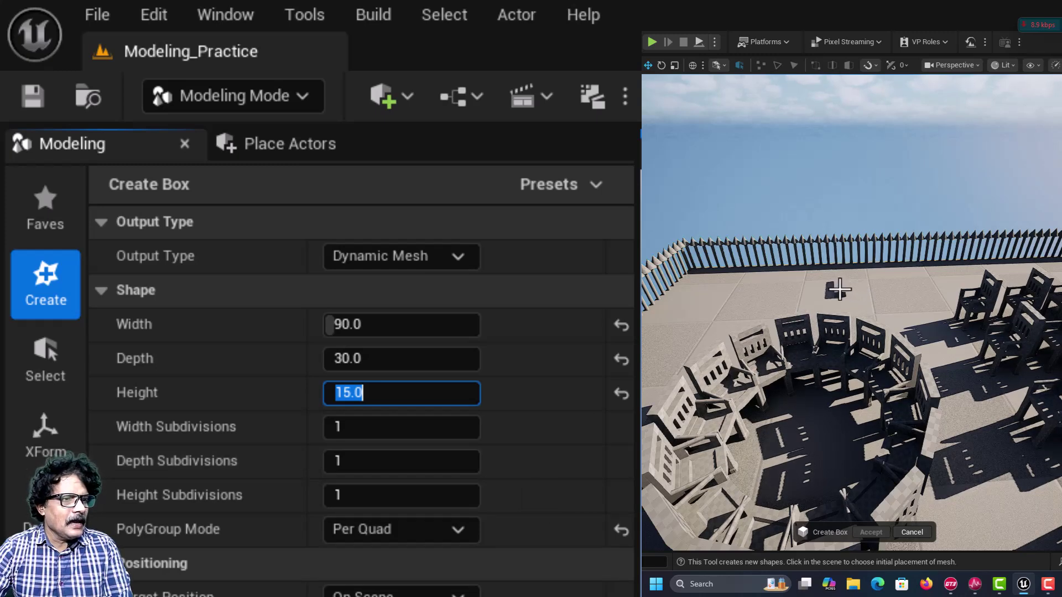
click(839, 288)
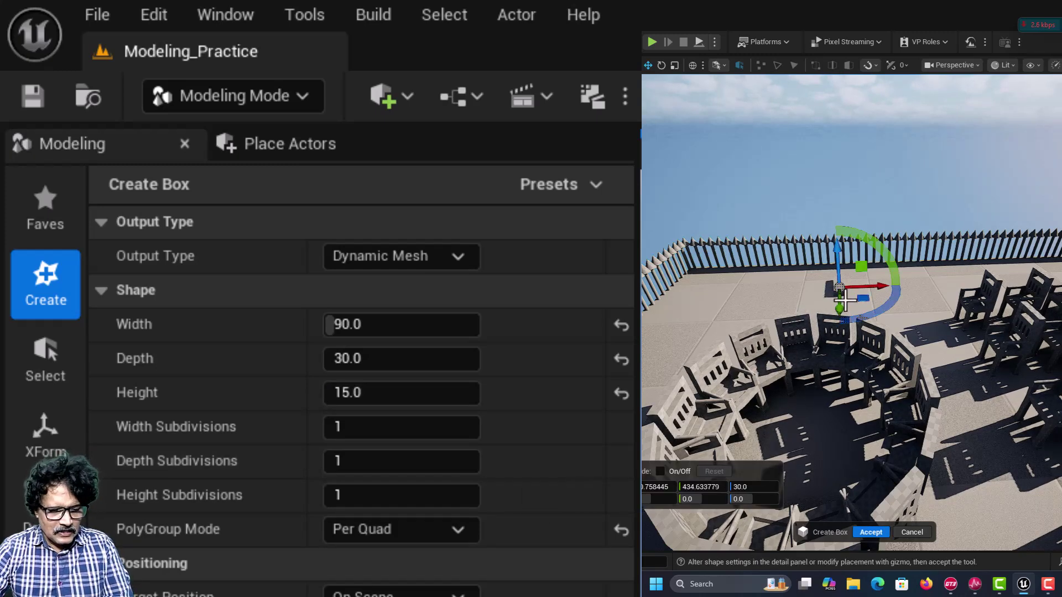
key(f)
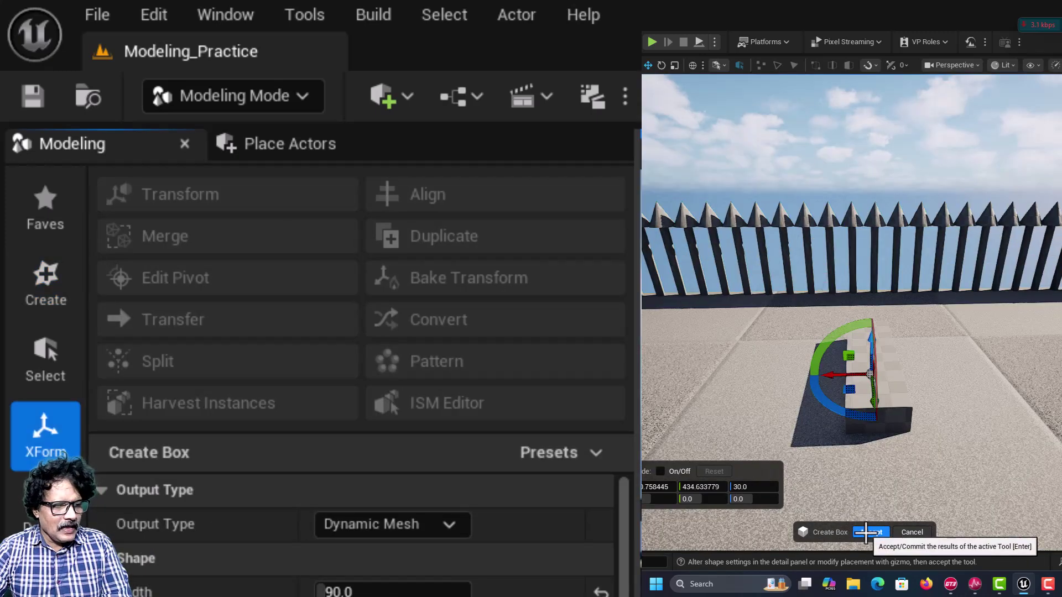
click(869, 532)
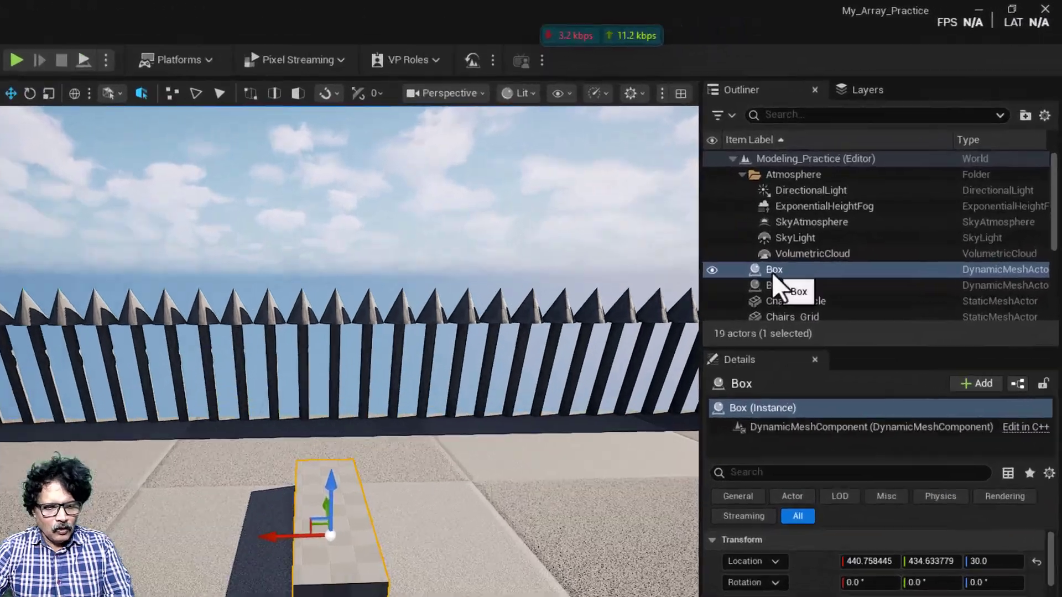
- Rename the new box and start a Line pattern of it along the X axis with Packed spacing
key(F2)
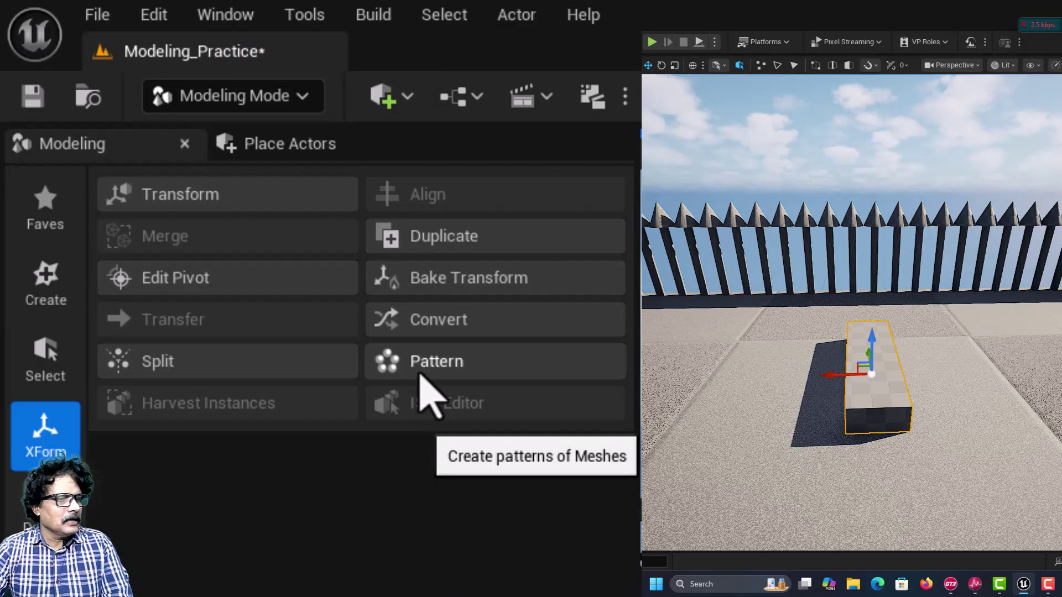
click(421, 370)
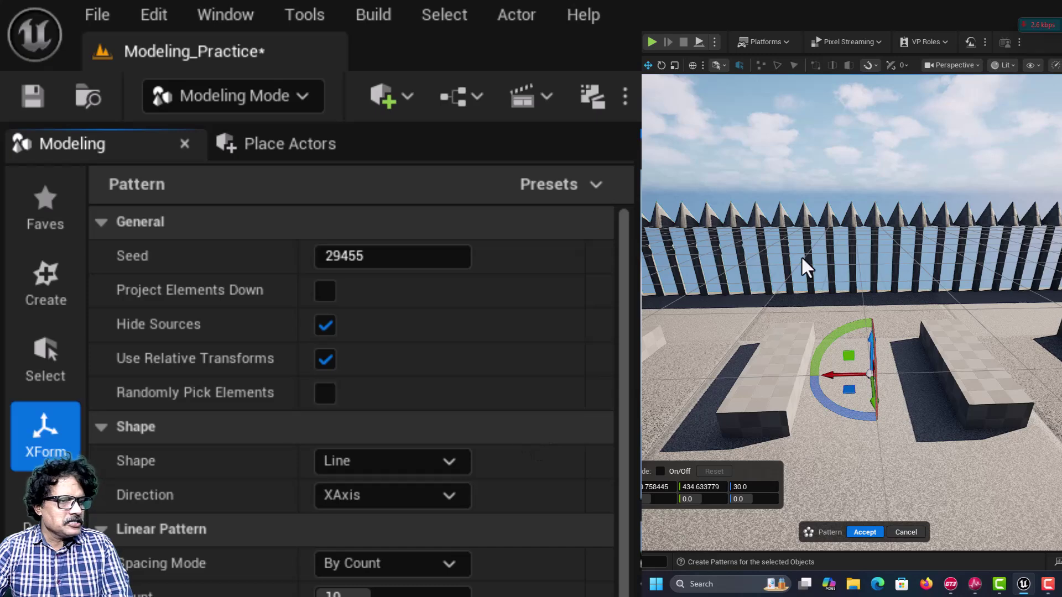
scroll(801, 257, down, 2)
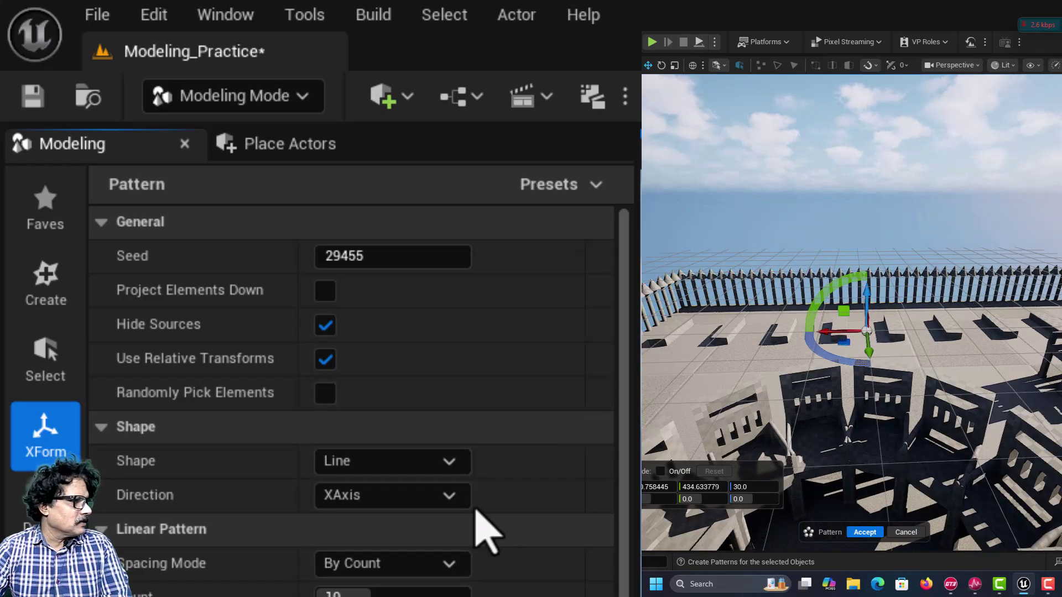
scroll(780, 275, up, 2)
scroll(777, 276, down, 3)
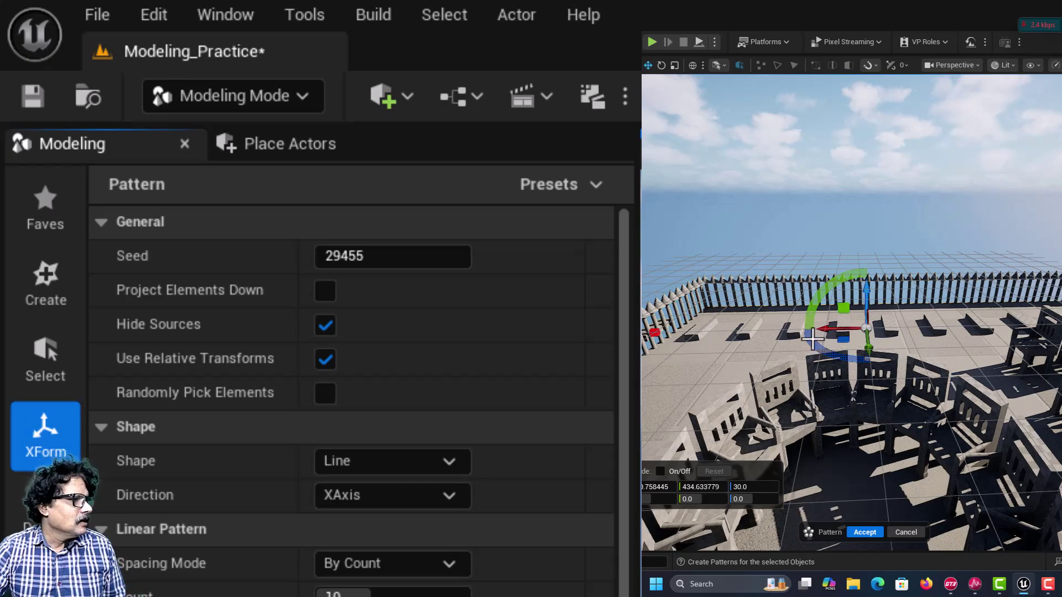
click(372, 573)
click(369, 453)
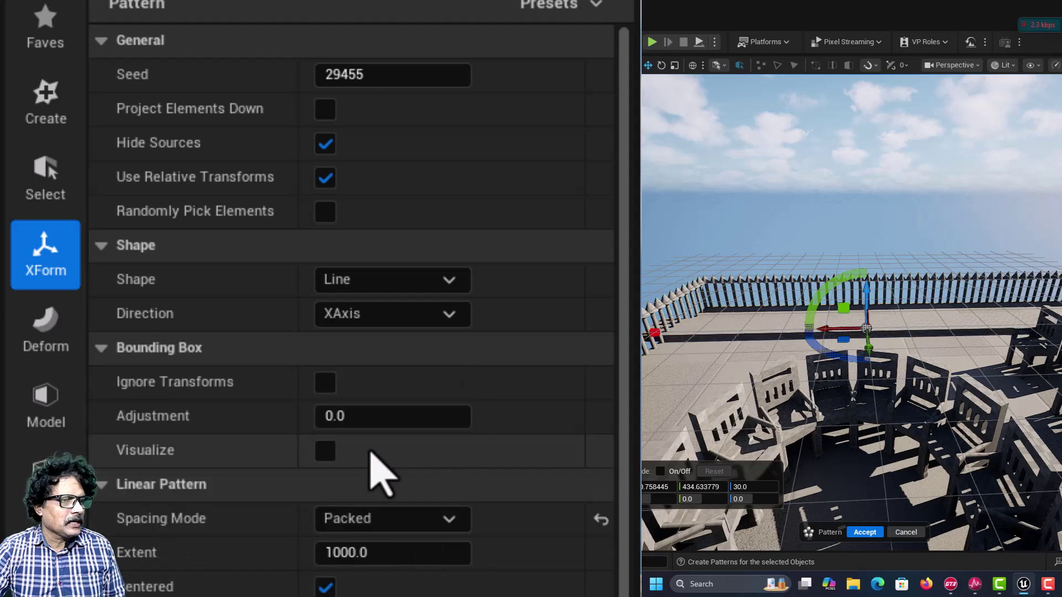
- Move the box pattern along Y past the fence to about 1048
scroll(725, 330, up, 5)
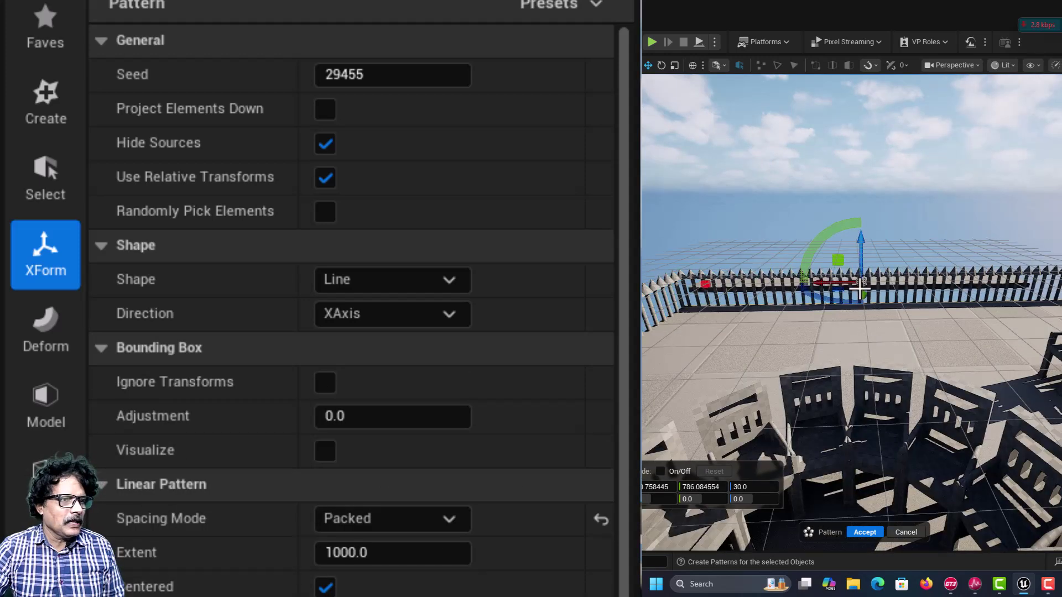
drag(862, 292, 860, 269)
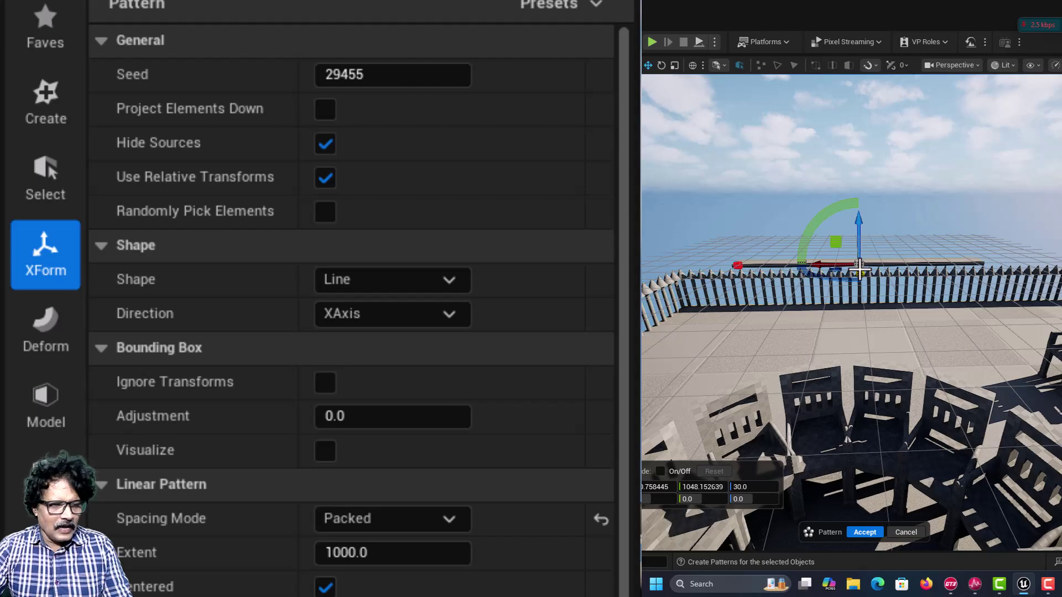
scroll(860, 269, up, 8)
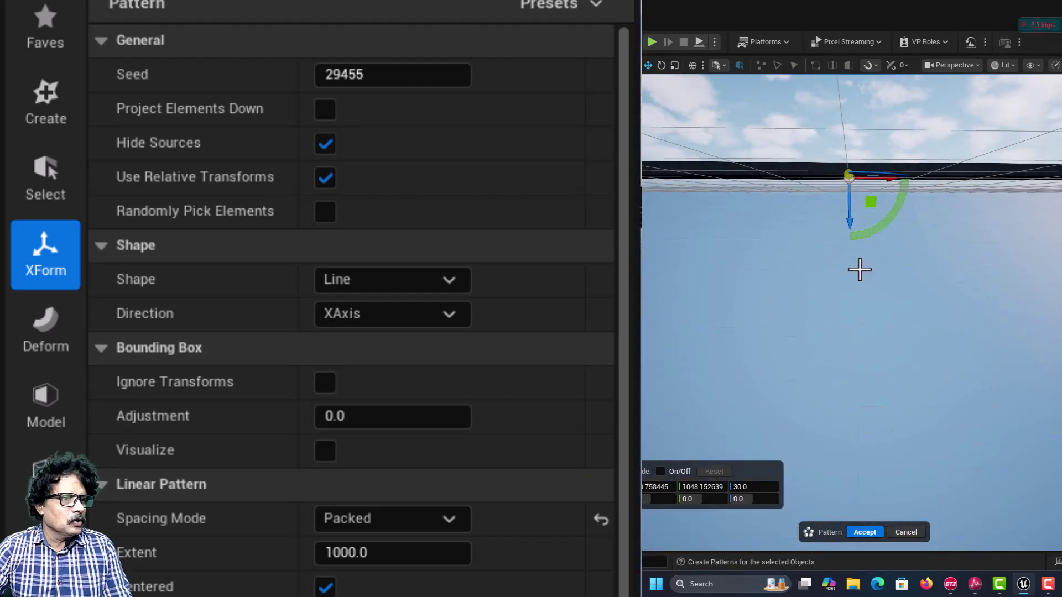
right_drag(860, 269, 852, 166)
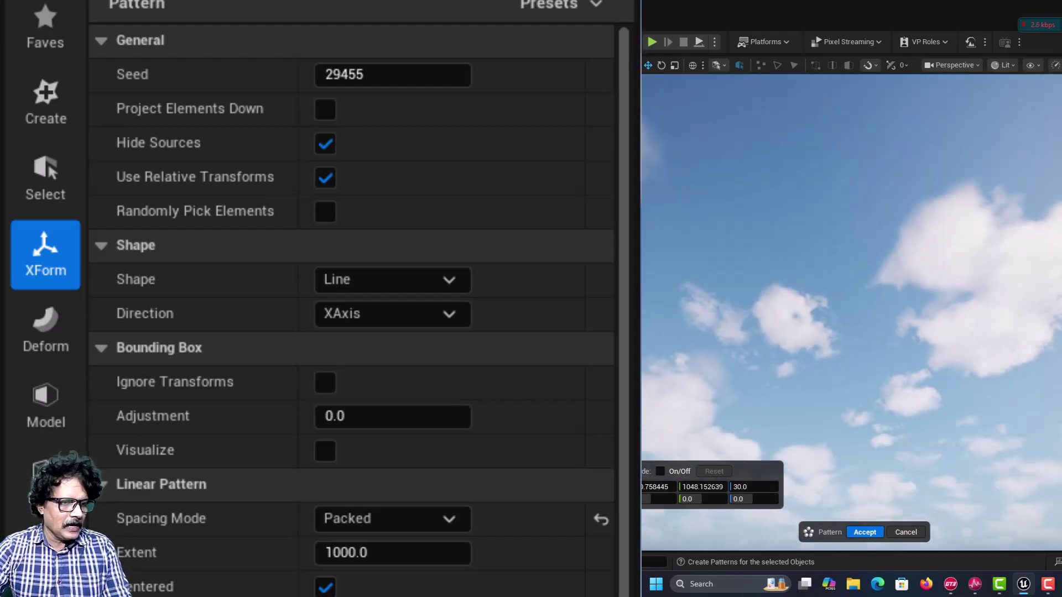
key(f)
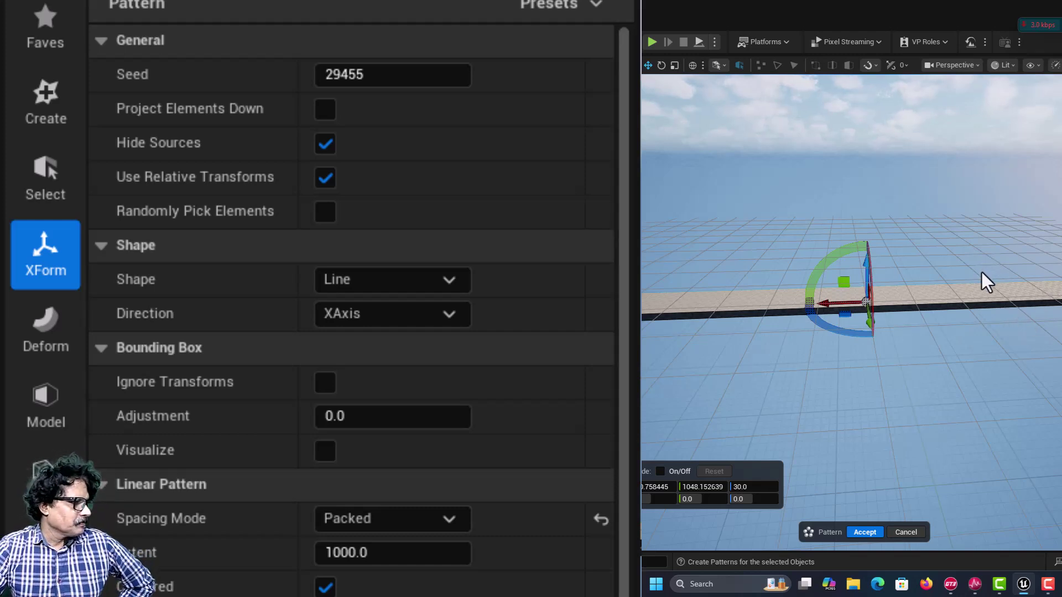
- Review the pattern's rotation, translation and scale settings and enable End Translation
scroll(92, 241, down, 5)
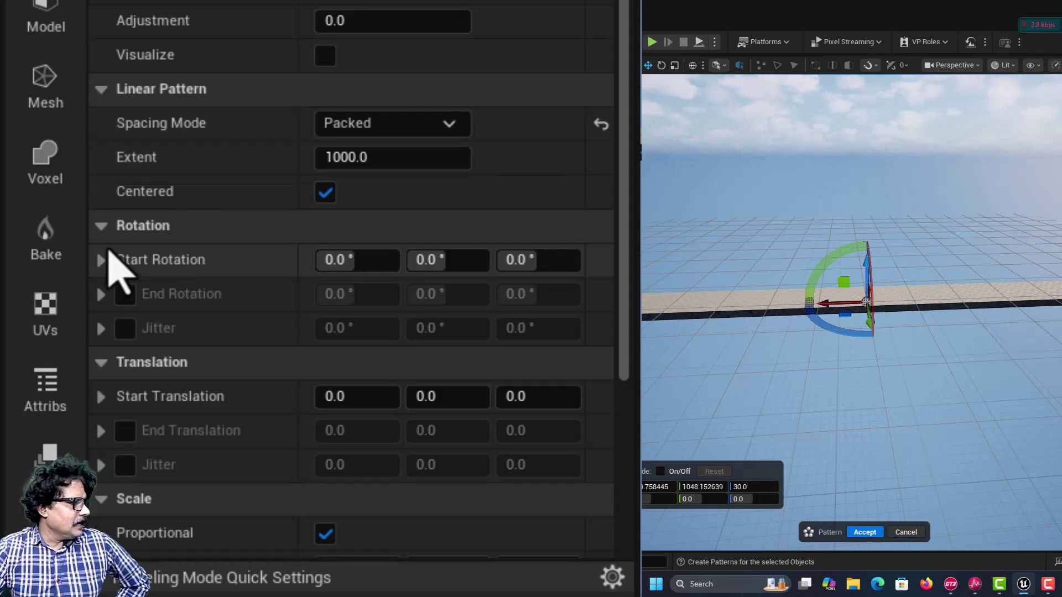
click(105, 228)
click(105, 230)
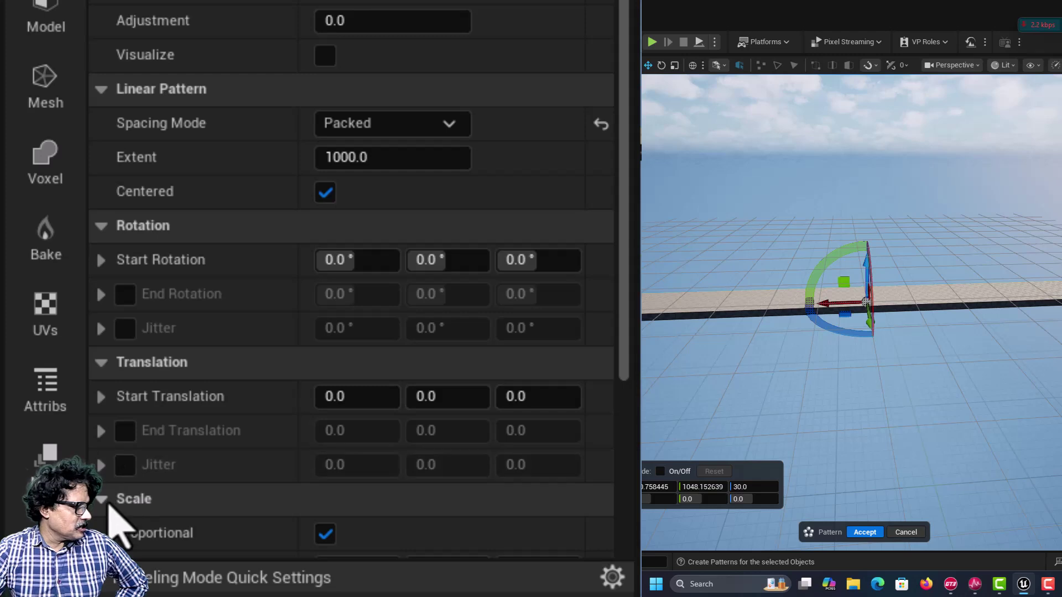
scroll(109, 504, down, 2)
scroll(139, 481, up, 1)
scroll(182, 458, down, 2)
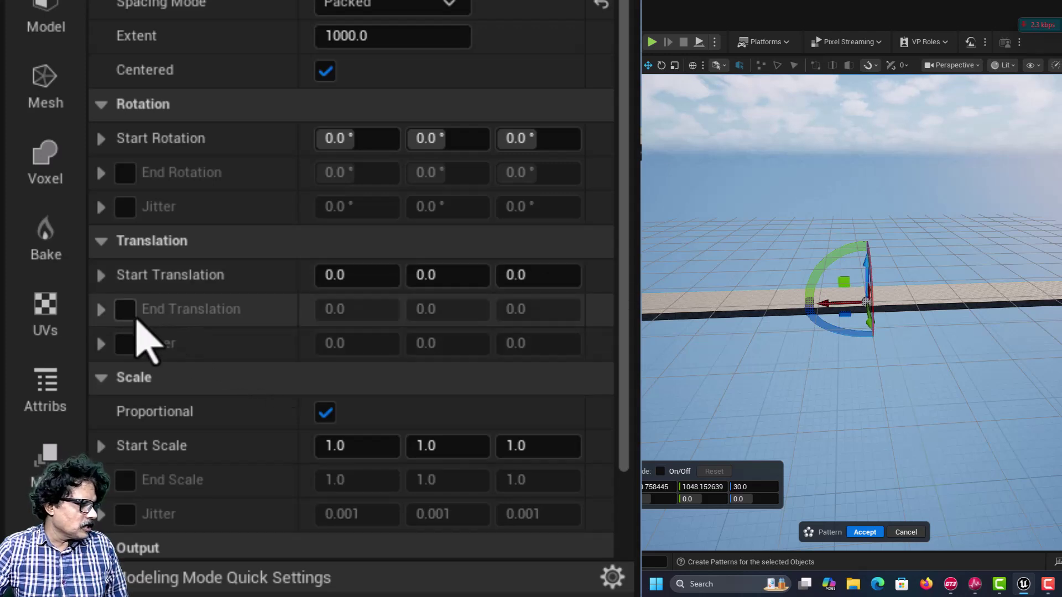
click(125, 309)
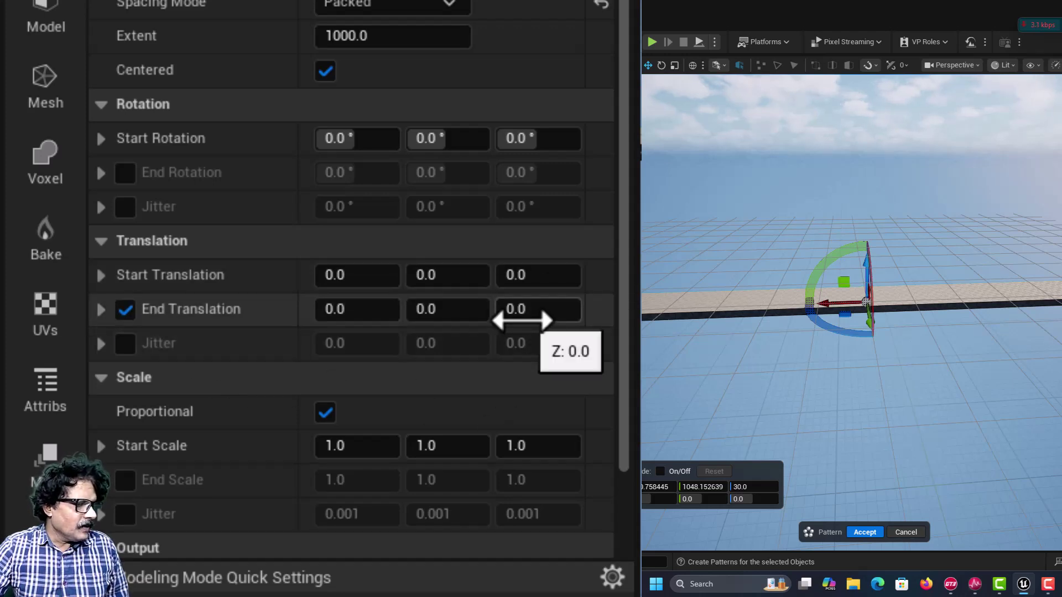
- Try raising the pattern's End Translation along Z, and reset it to 0
drag(522, 320, 517, 363)
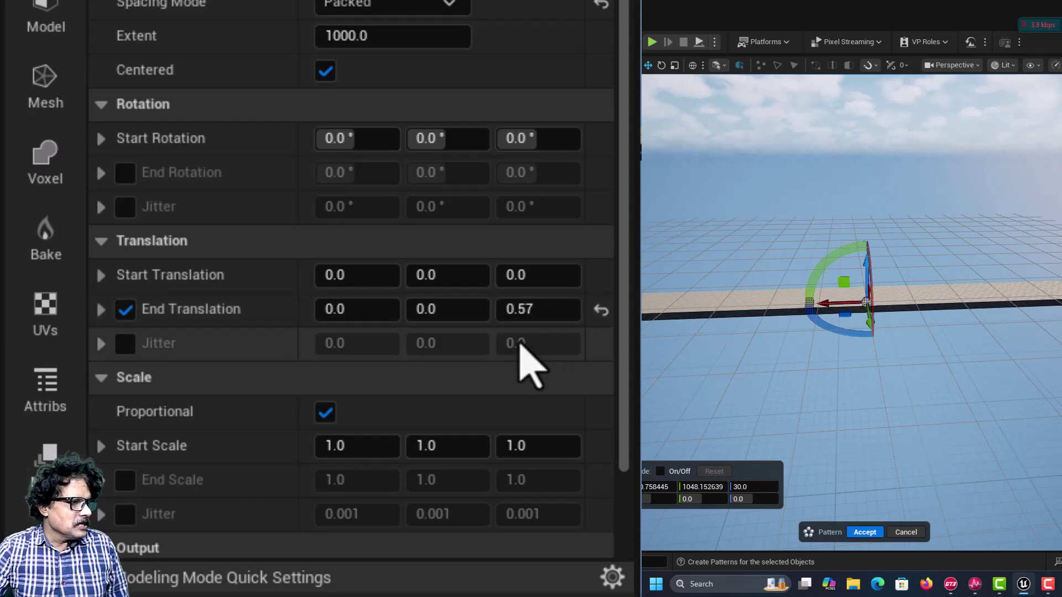
drag(516, 308, 643, 351)
click(602, 310)
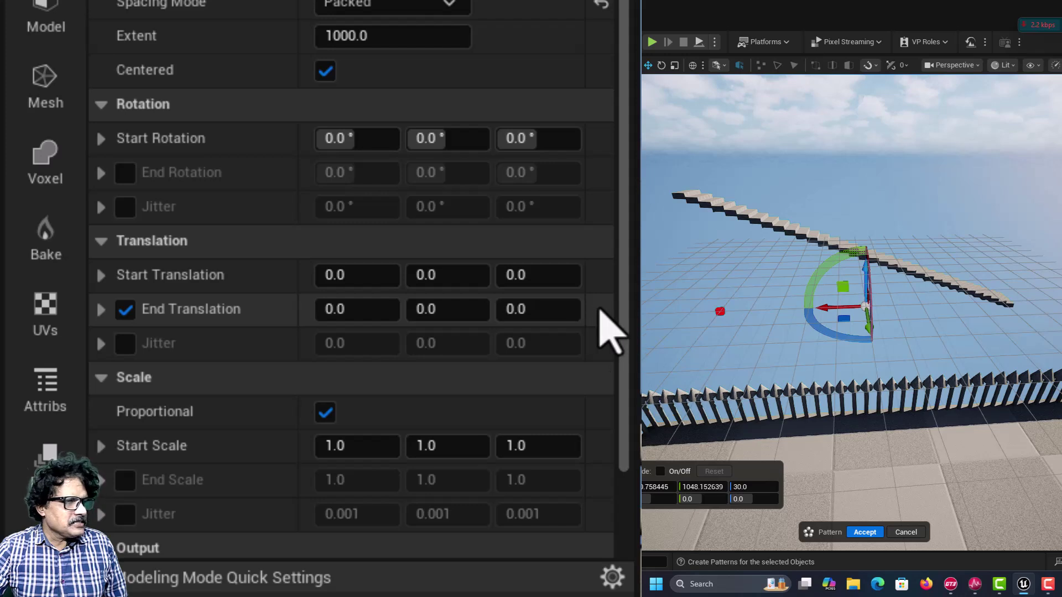
- Set the linear pattern's Extent to 500
scroll(601, 311, up, 1)
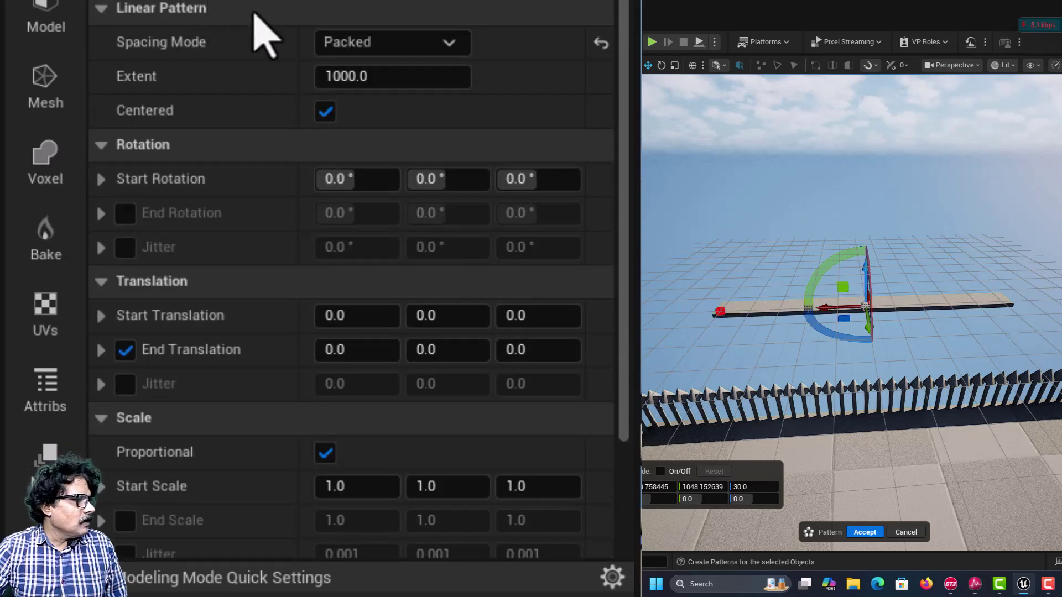
click(377, 72)
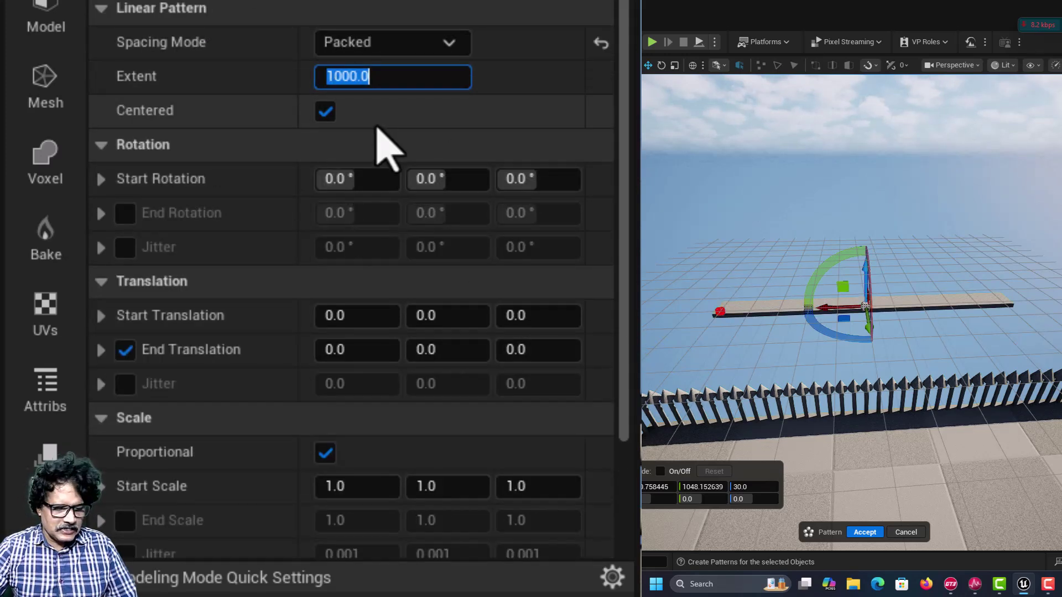
text(500)
key(Return)
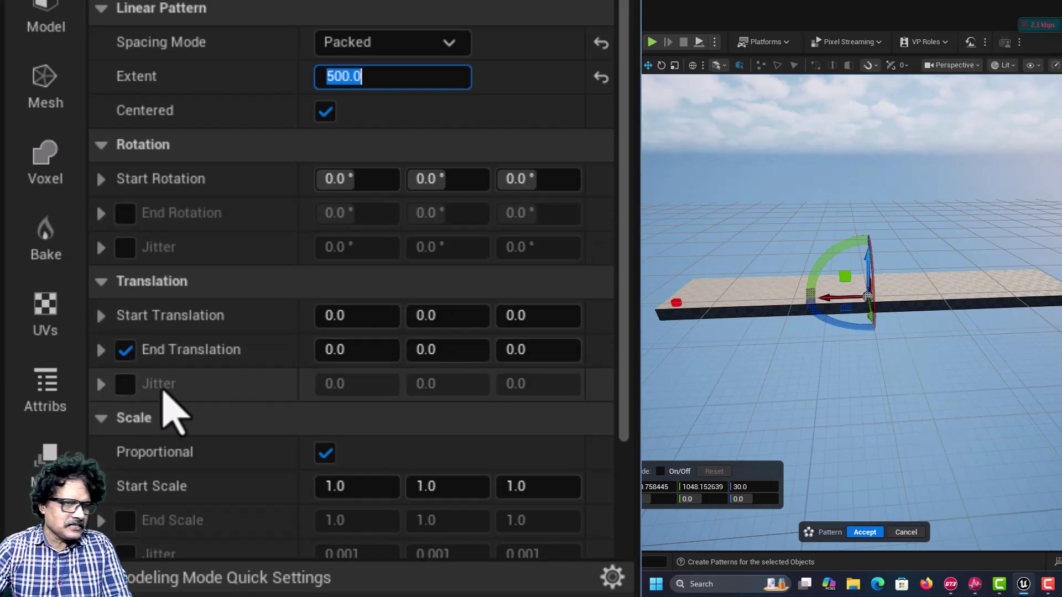
- Set the pattern's End Translation Z to 500 so the boxes rise like steps
click(523, 353)
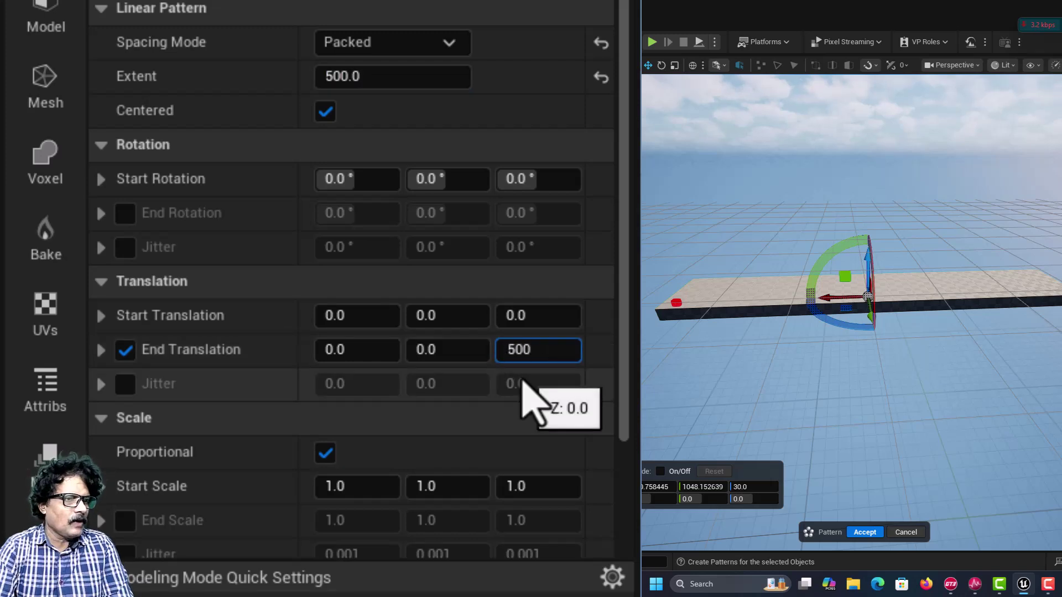
key(Return)
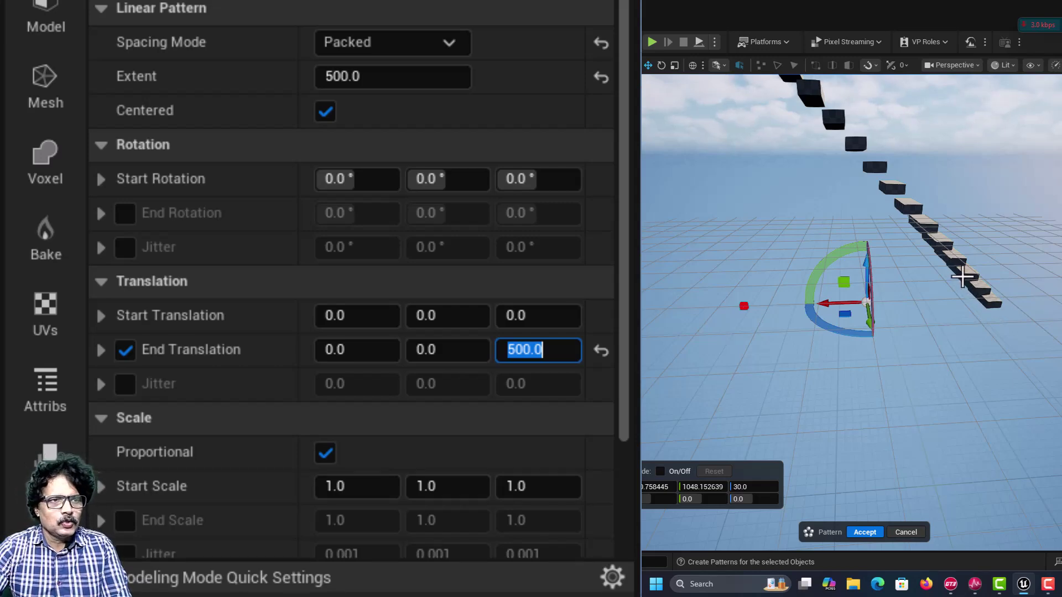
scroll(952, 265, down, 5)
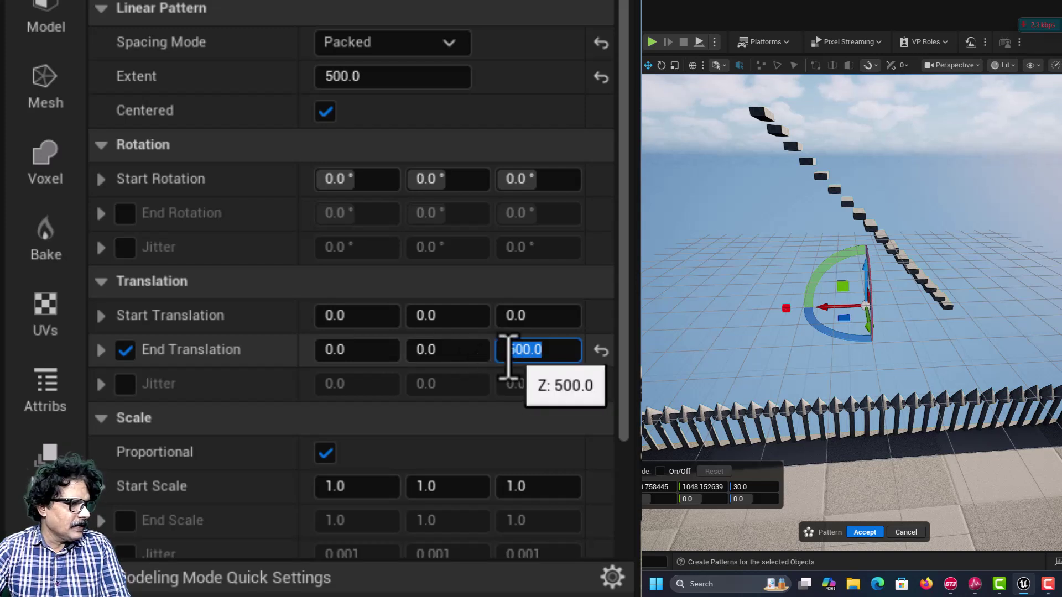
- Set the linear pattern's End Translation Z to 250 for a gentler rise
drag(485, 351, 415, 350)
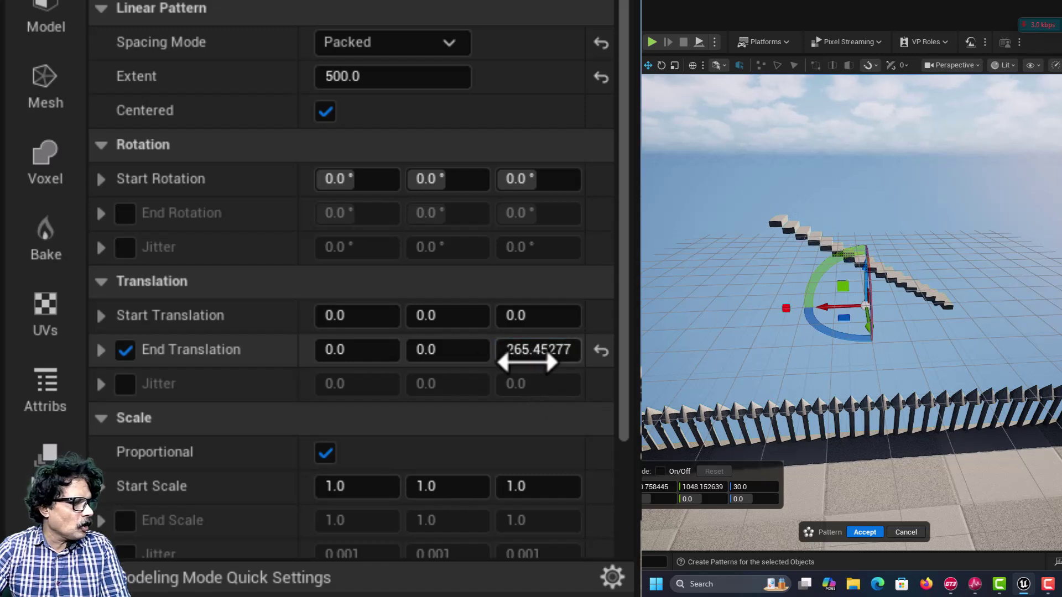
click(524, 361)
text(25)
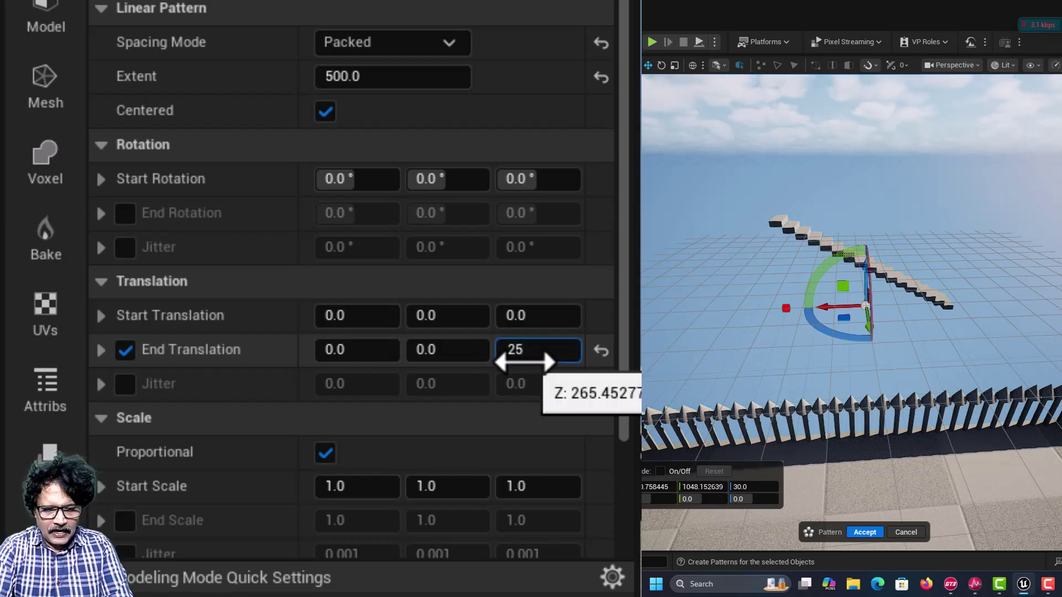
text(0)
key(Return)
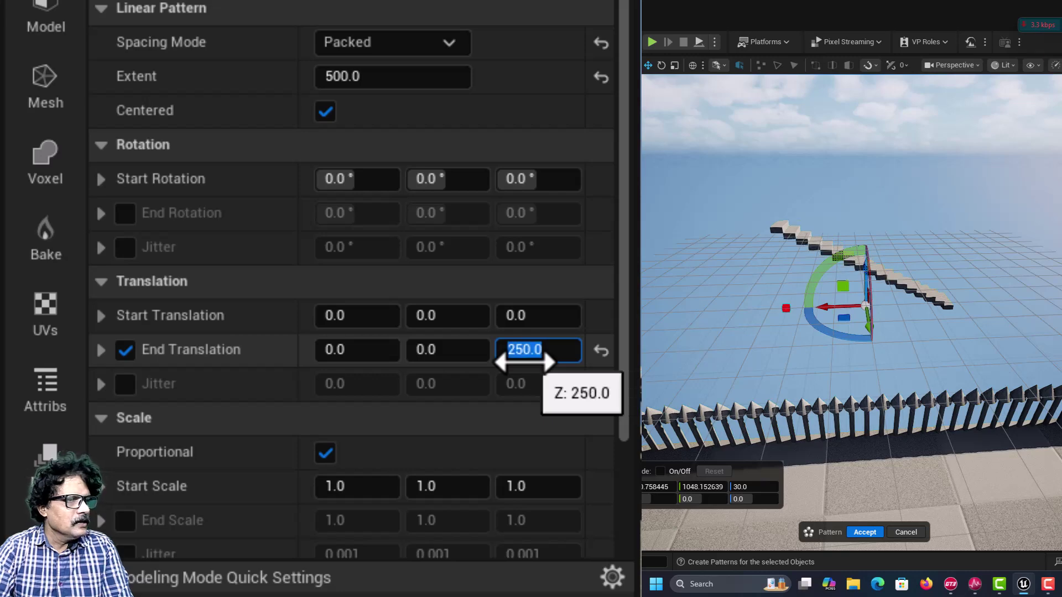
- Set the linear pattern's End Translation Y to 250 so each step shifts sideways
mouse_move(844, 351)
right_down()
mouse_move(841, 342)
mouse_move(808, 350)
mouse_move(836, 360)
mouse_move(843, 357)
mouse_move(824, 352)
mouse_move(842, 347)
right_up()
key(w)
key(s)
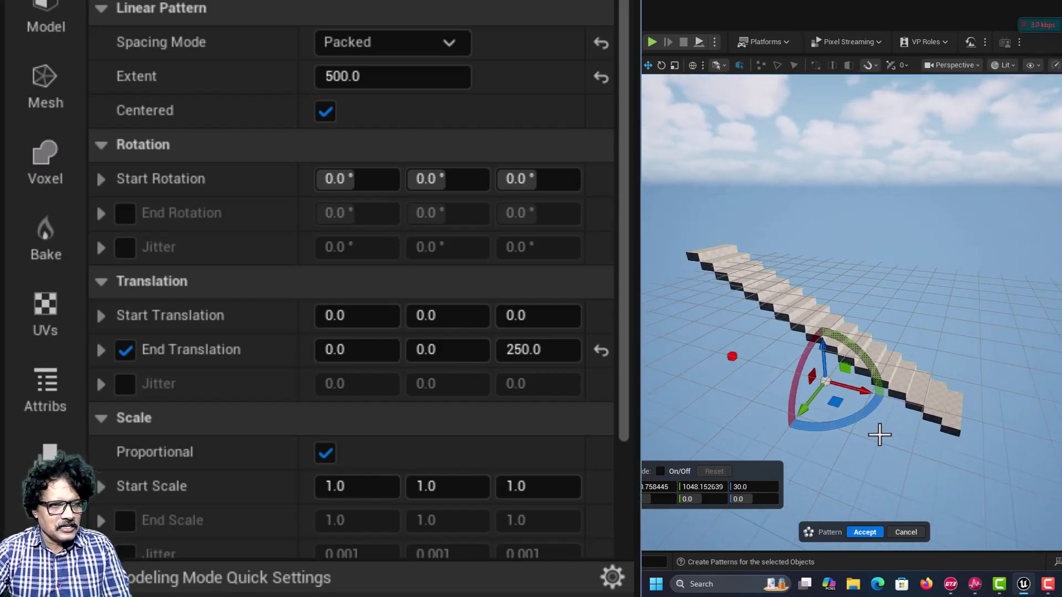
right_drag(961, 458, 959, 443)
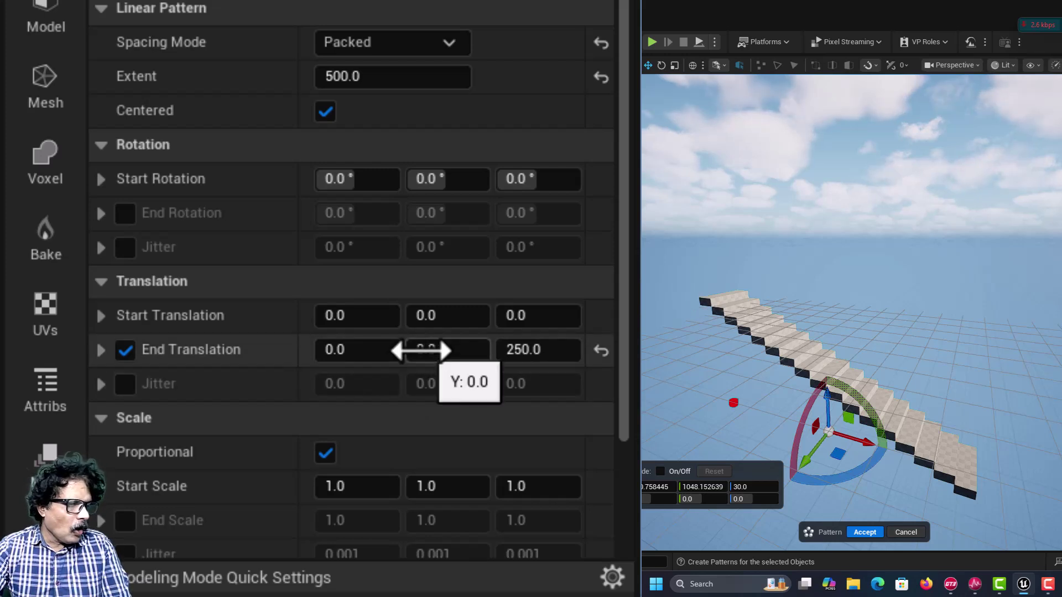
drag(422, 350, 561, 351)
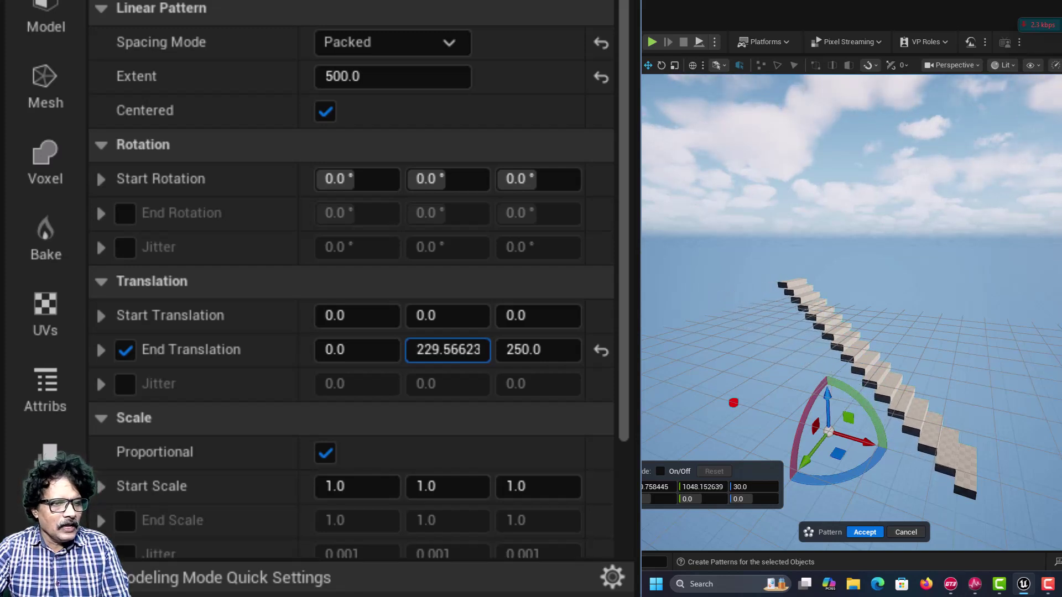
click(420, 349)
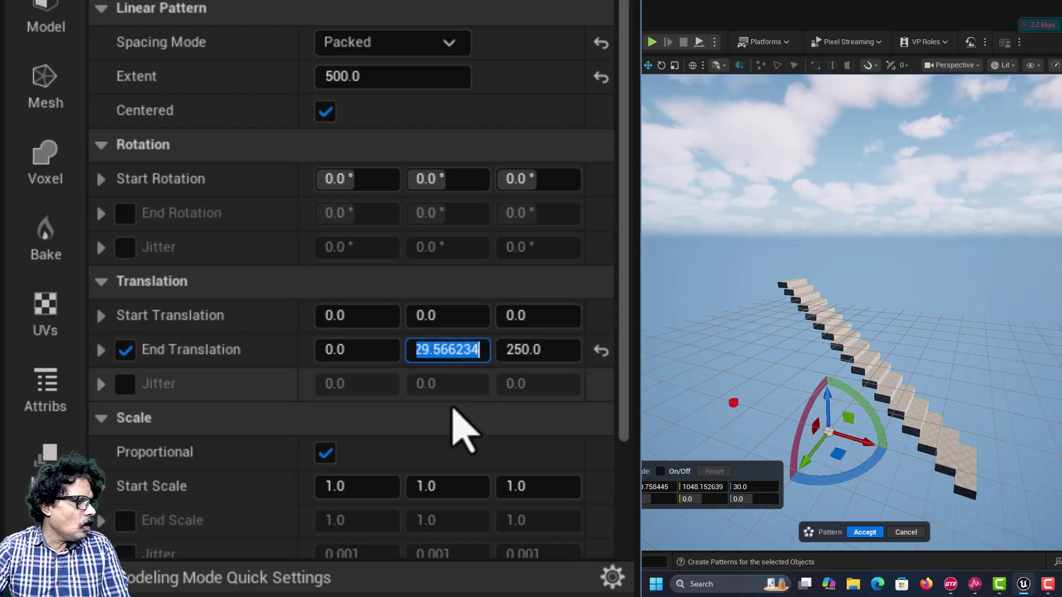
text(250.0)
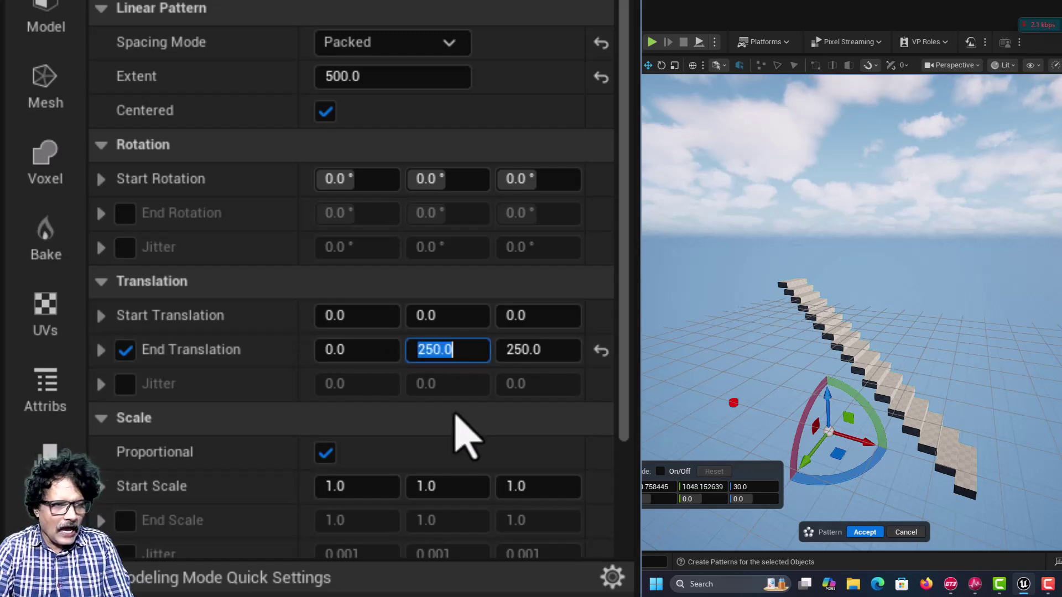
- Switch the pattern's shape from Line to Circle and cancel out of the pattern operation
scroll(856, 396, up, 2)
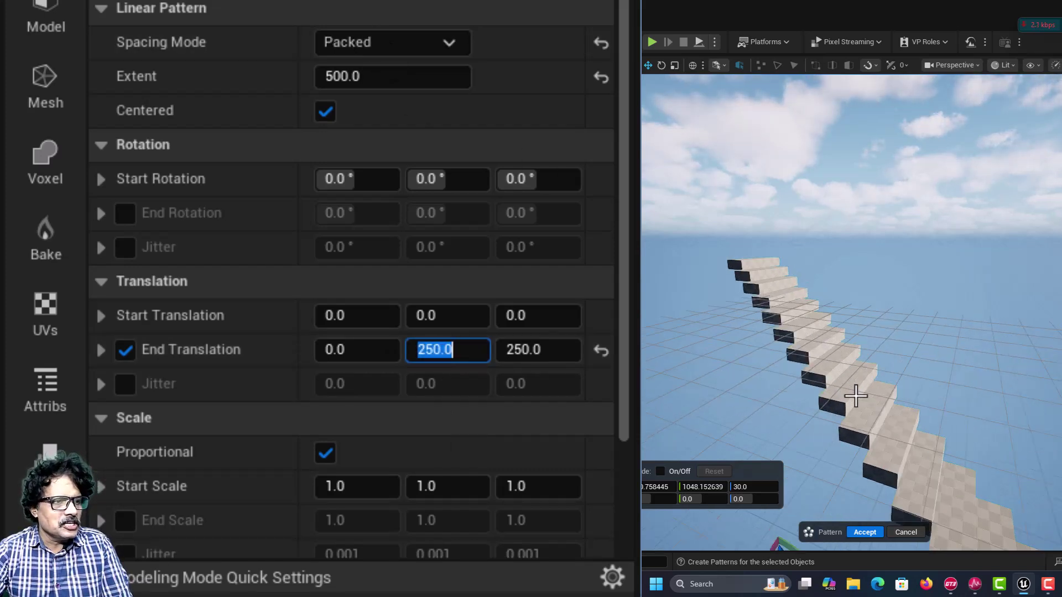
right_drag(856, 396, 642, 354)
right_drag(852, 331, 828, 332)
scroll(97, 307, up, 5)
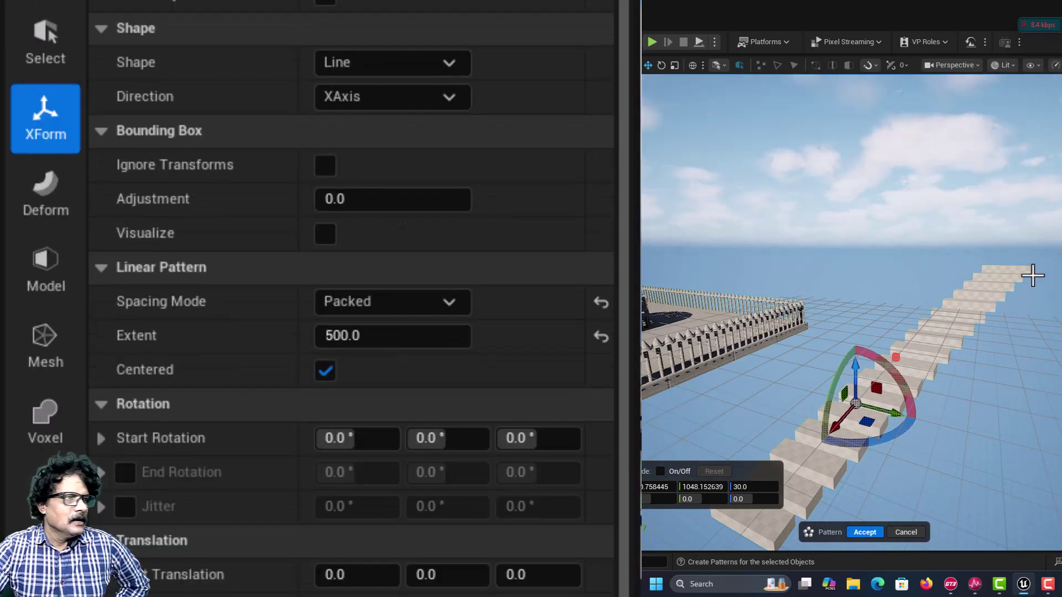
click(409, 64)
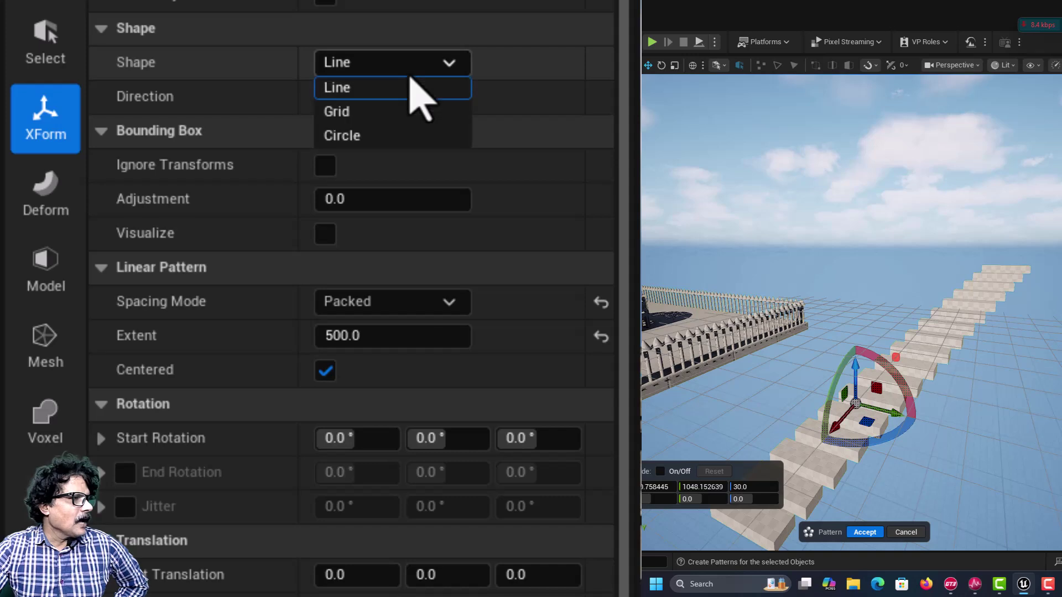
click(390, 135)
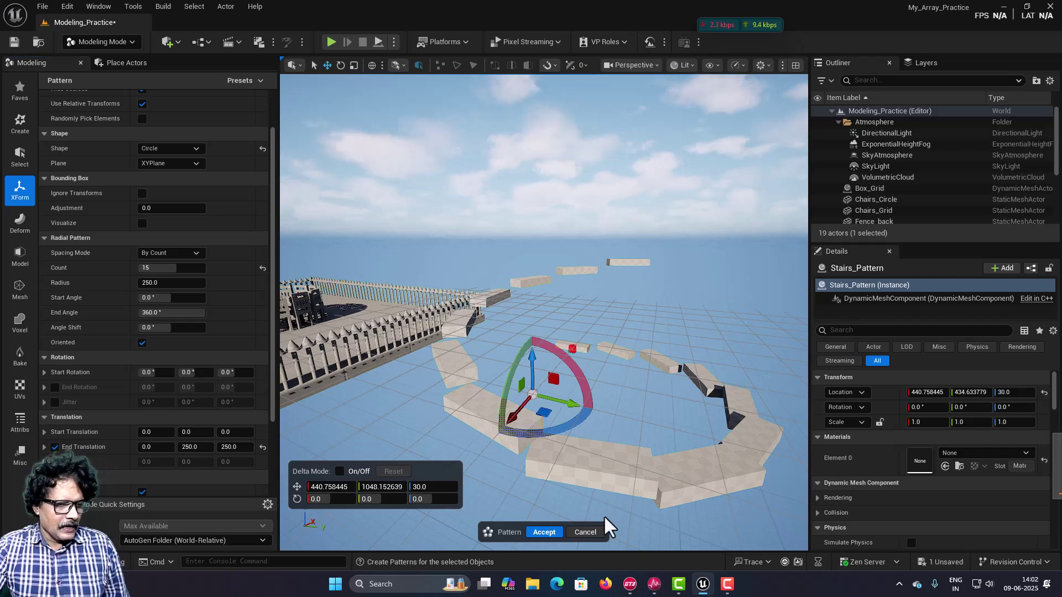
click(544, 532)
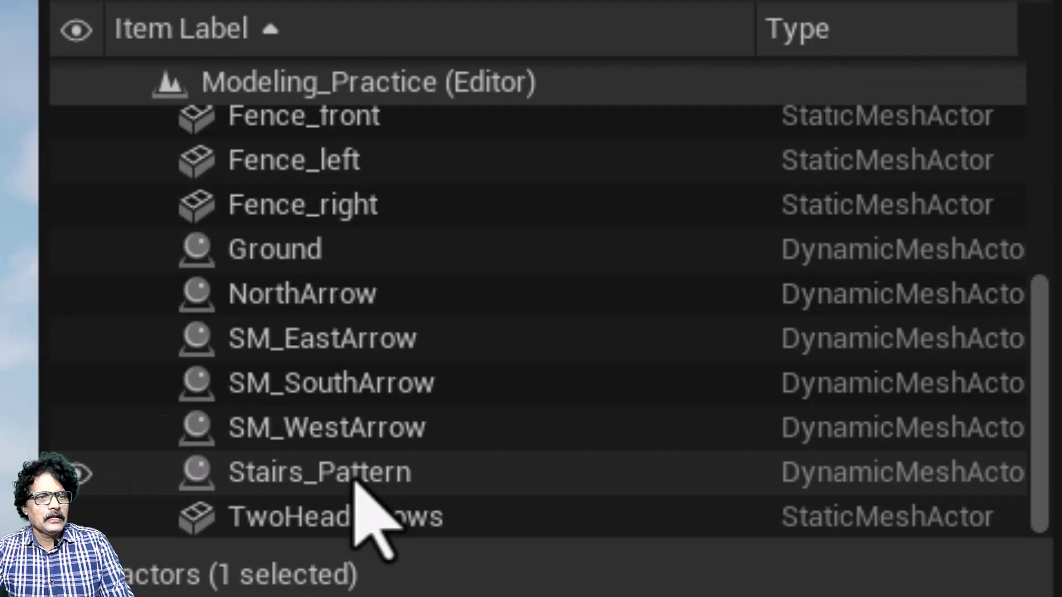
- Select the Stairs_Pattern box and set its Z rotation to 90°
click(886, 208)
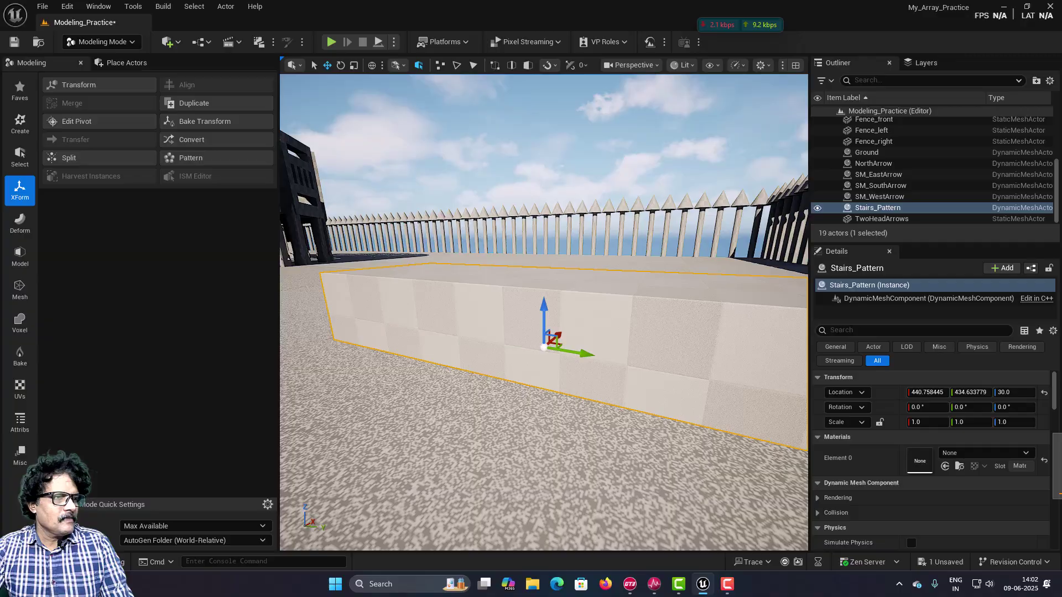
right_drag(545, 313, 728, 328)
key(s)
key(w)
key(s)
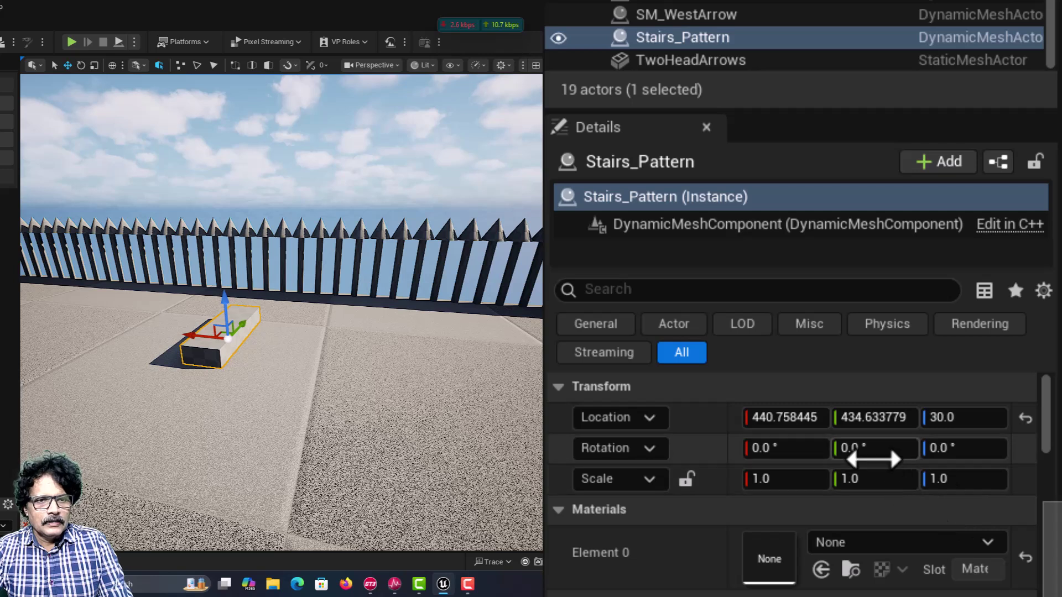
click(944, 448)
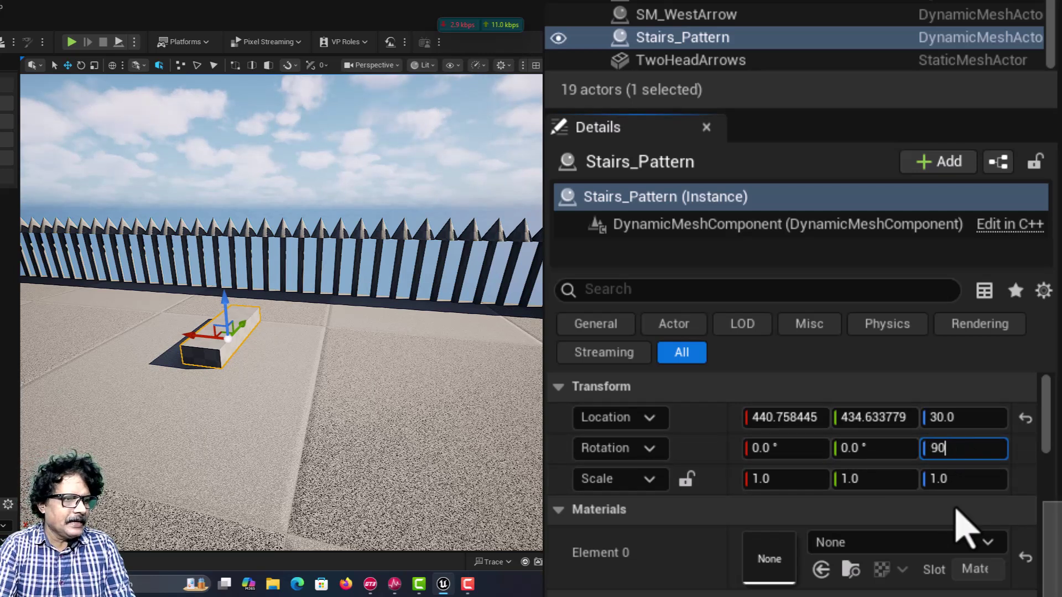
text(90)
key(Return)
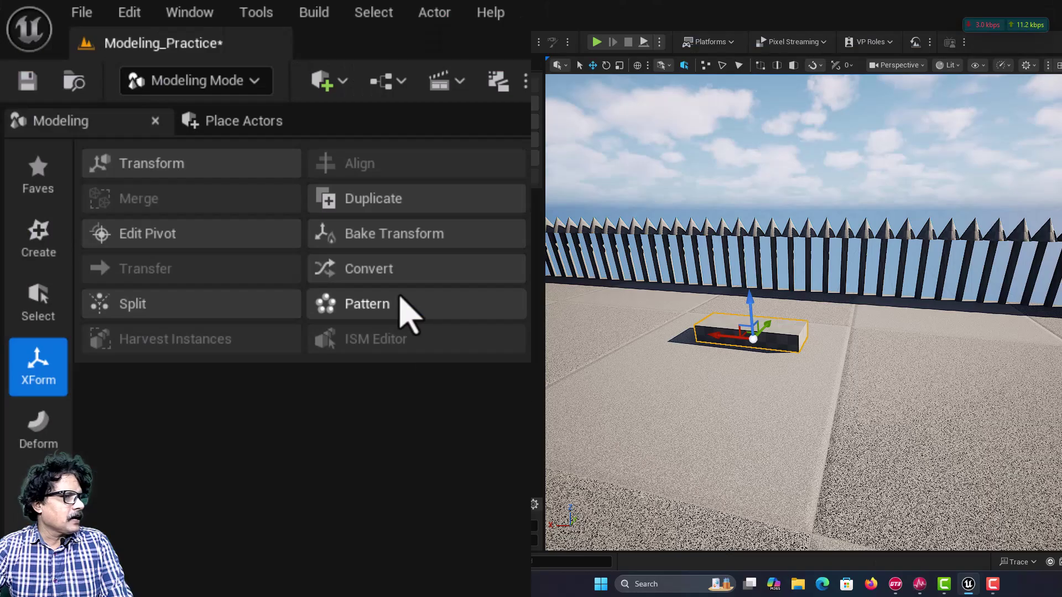
- Start a circular Pattern from the rotated box in the XY plane with Packed spacing
click(403, 302)
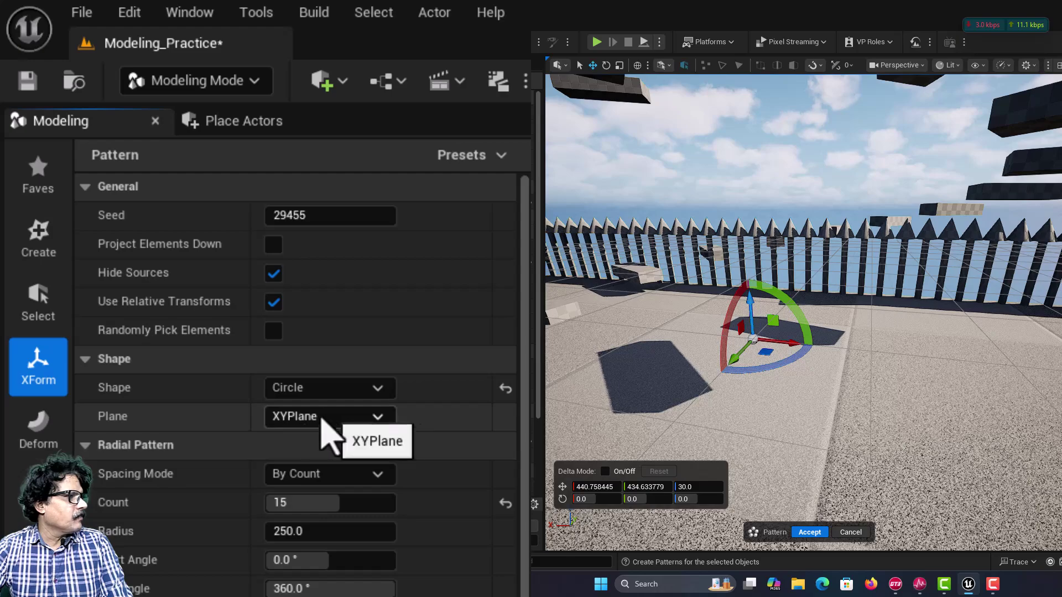
scroll(798, 288, down, 4)
scroll(798, 287, down, 4)
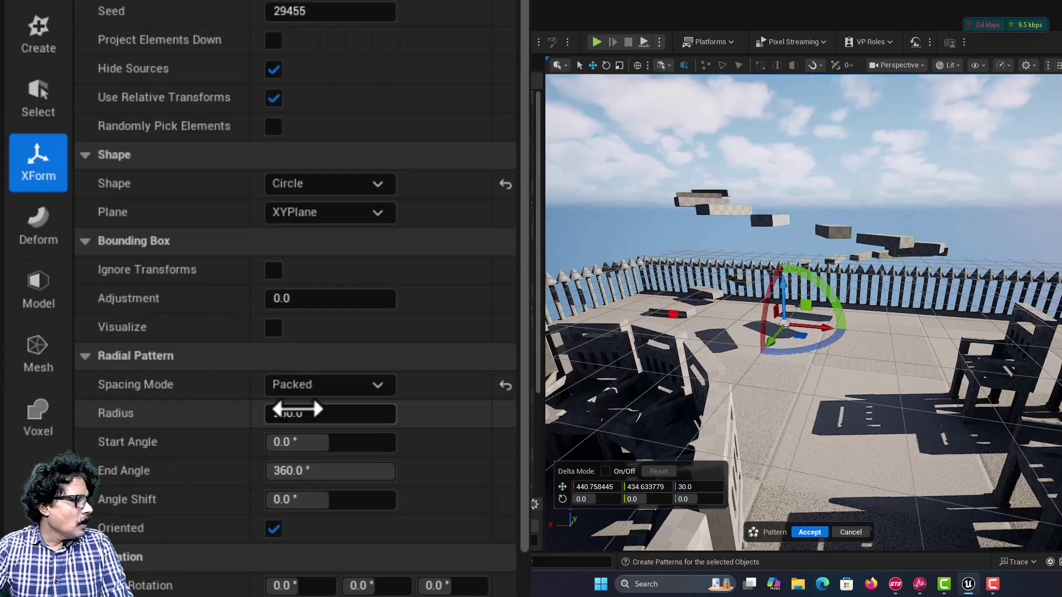
scroll(761, 299, up, 4)
scroll(761, 299, up, 3)
scroll(761, 299, down, 4)
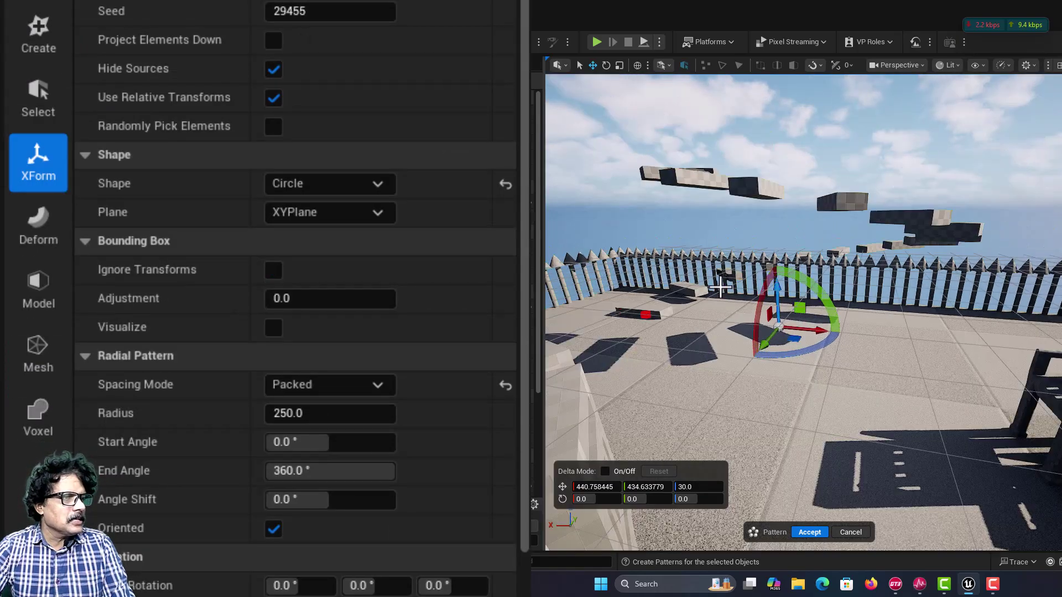
right_drag(721, 288, 711, 309)
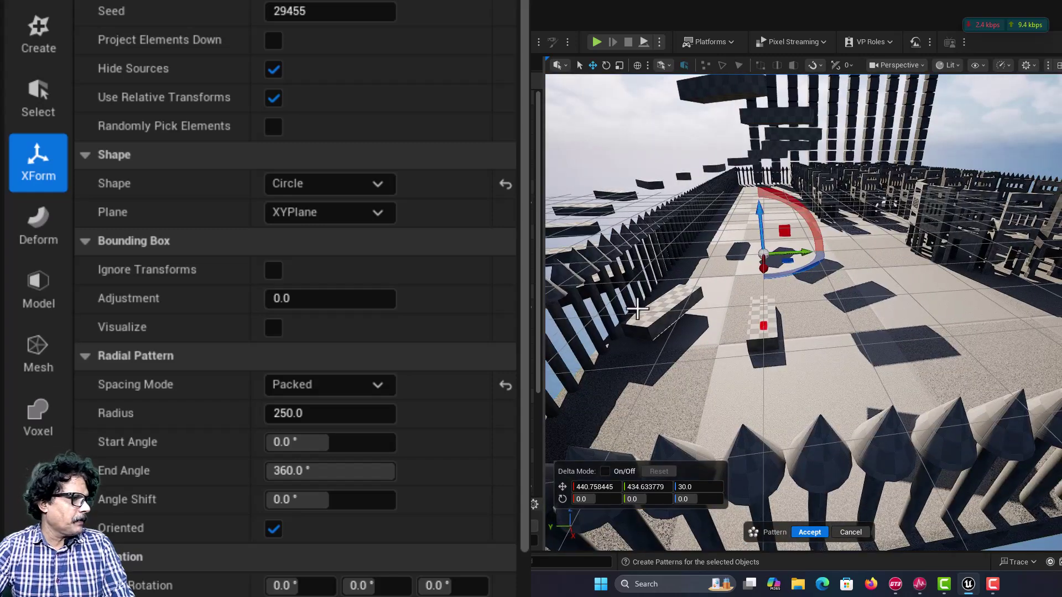
- Reduce the circular pattern's radius to about 211 and reset its End Translation to the default
mouse_move(330, 311)
mouse_down()
mouse_move(354, 311)
mouse_move(317, 311)
mouse_up()
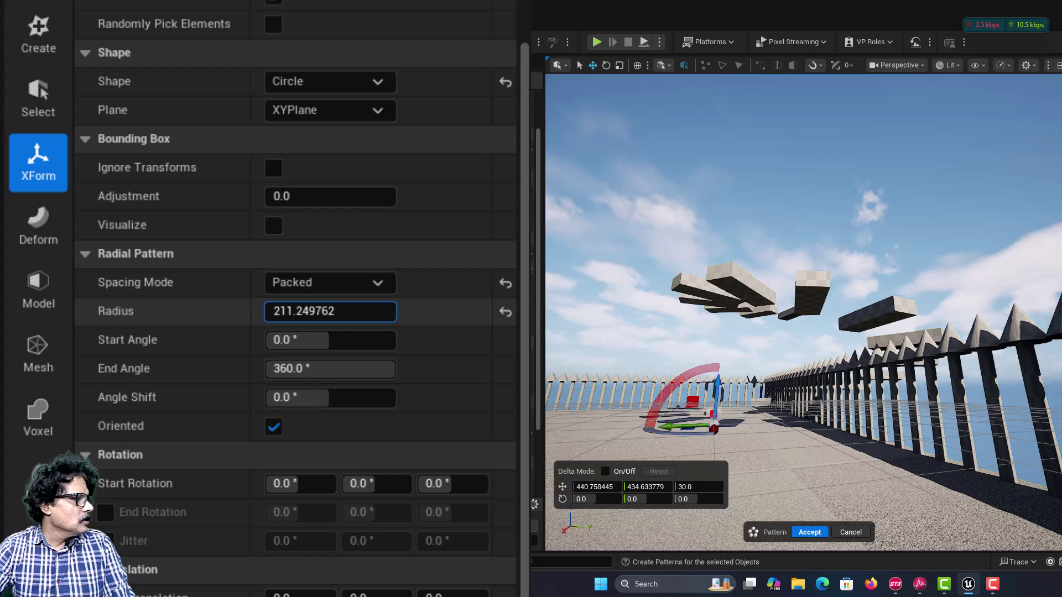
scroll(491, 473, down, 3)
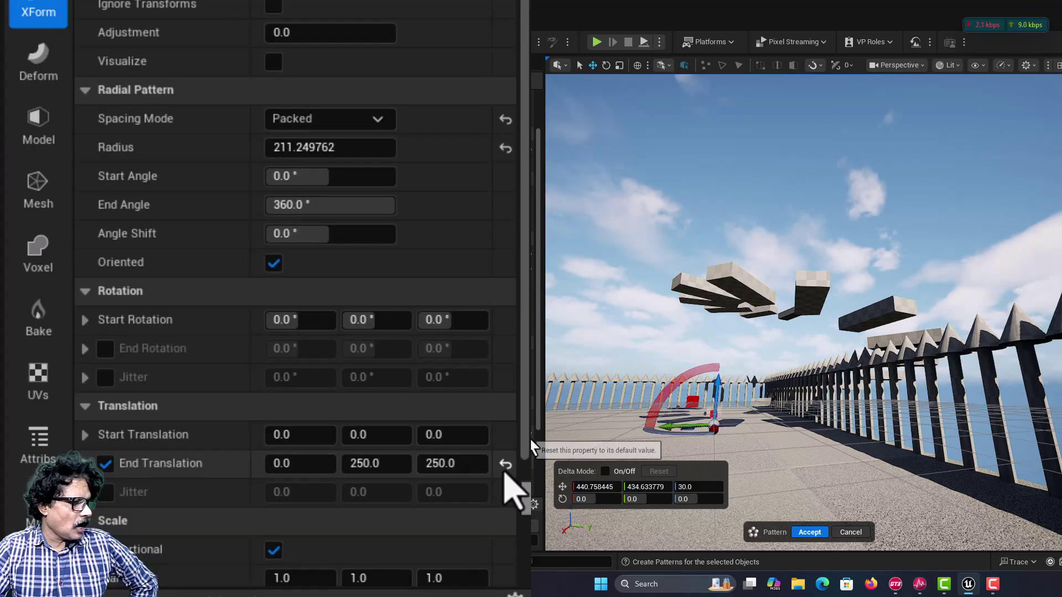
click(505, 464)
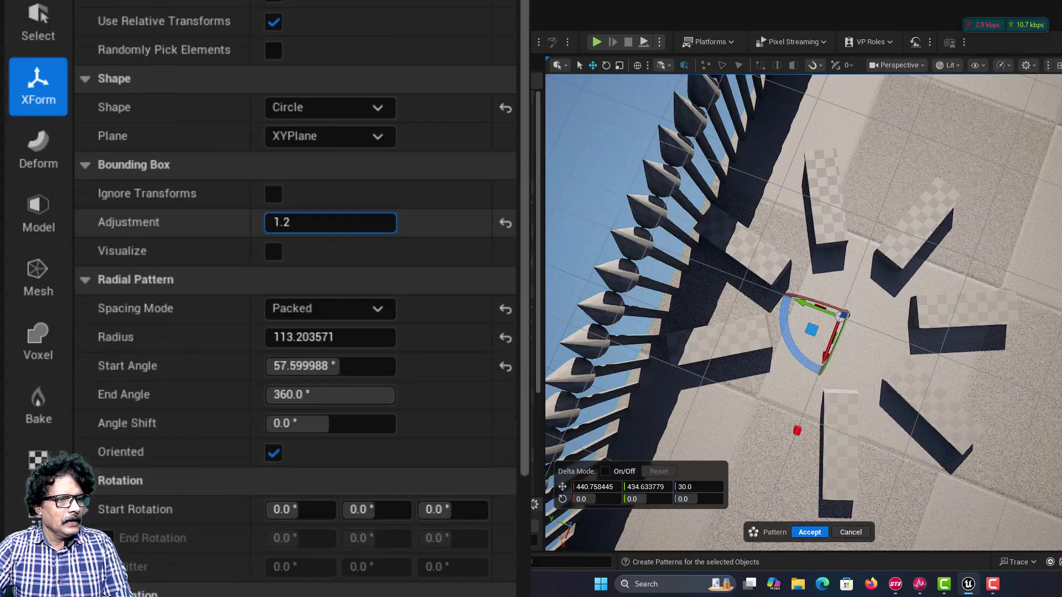
- Set the pattern's bounding box Adjustment to 4 and reduce the radius to about 61.5
mouse_move(330, 222)
mouse_down()
mouse_move(368, 221)
mouse_move(345, 222)
mouse_up()
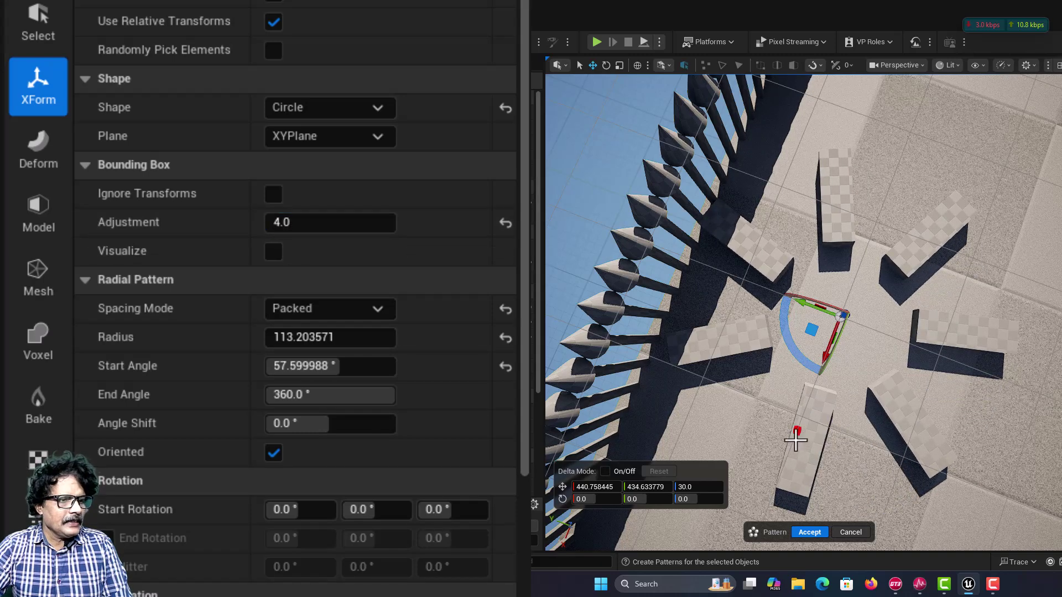
drag(796, 441, 802, 427)
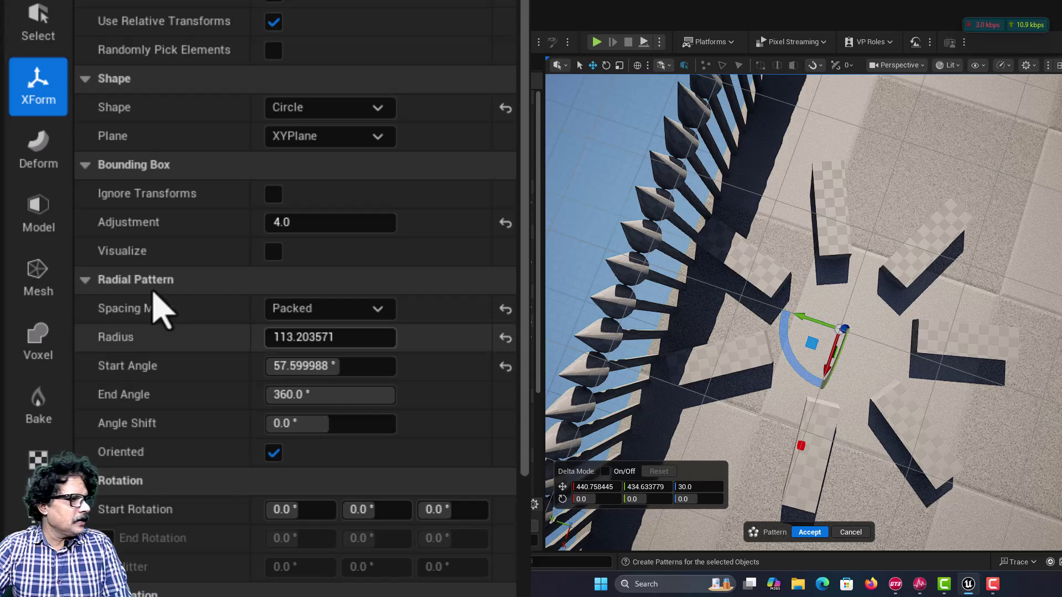
drag(309, 338, 280, 338)
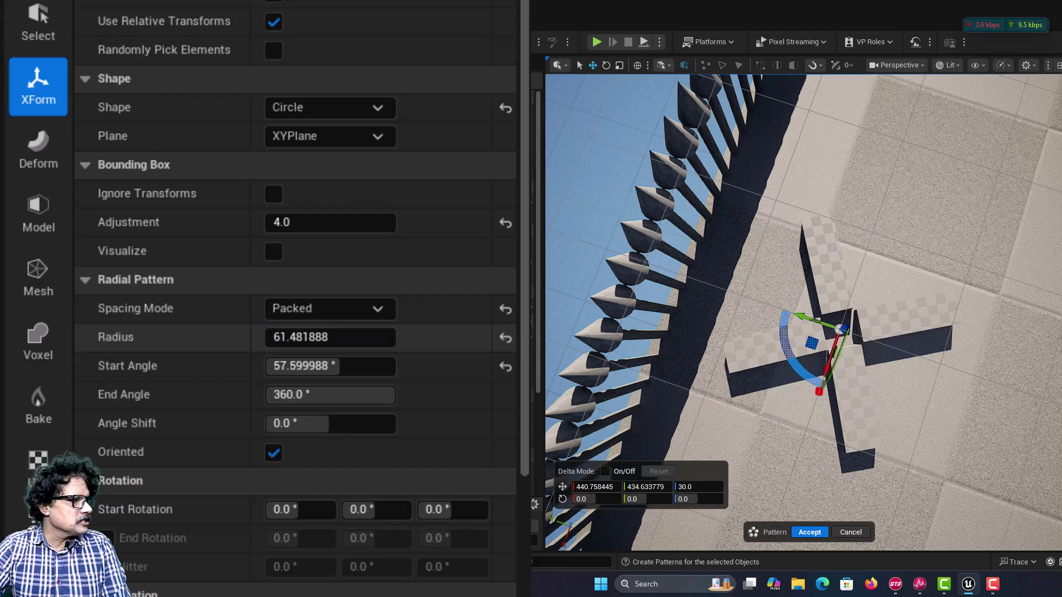
- Switch the radial spacing to By Count with 25 copies and set the Start Angle to about 80.6°
click(302, 309)
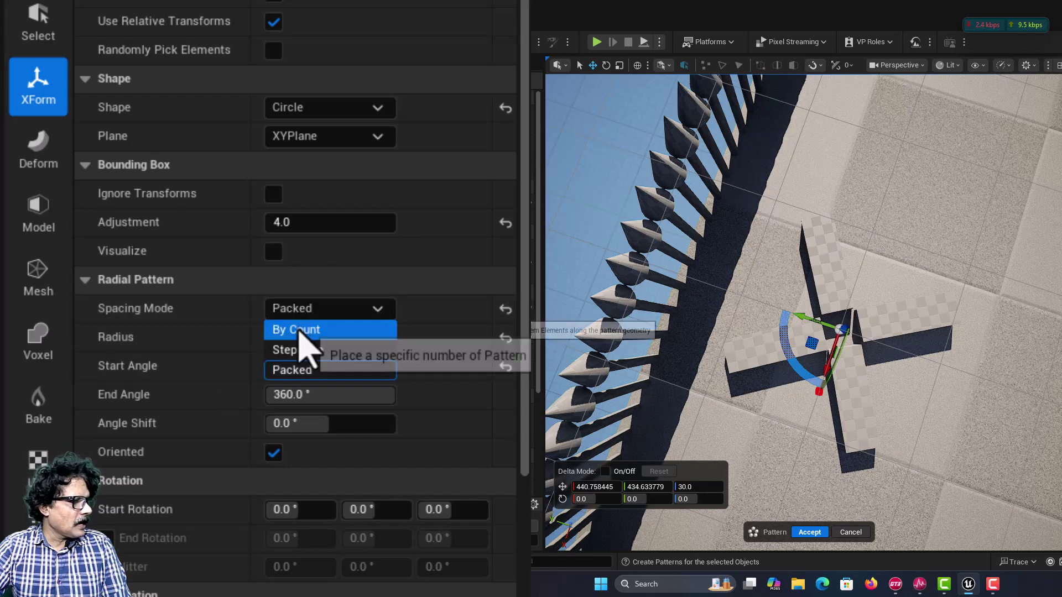
click(299, 330)
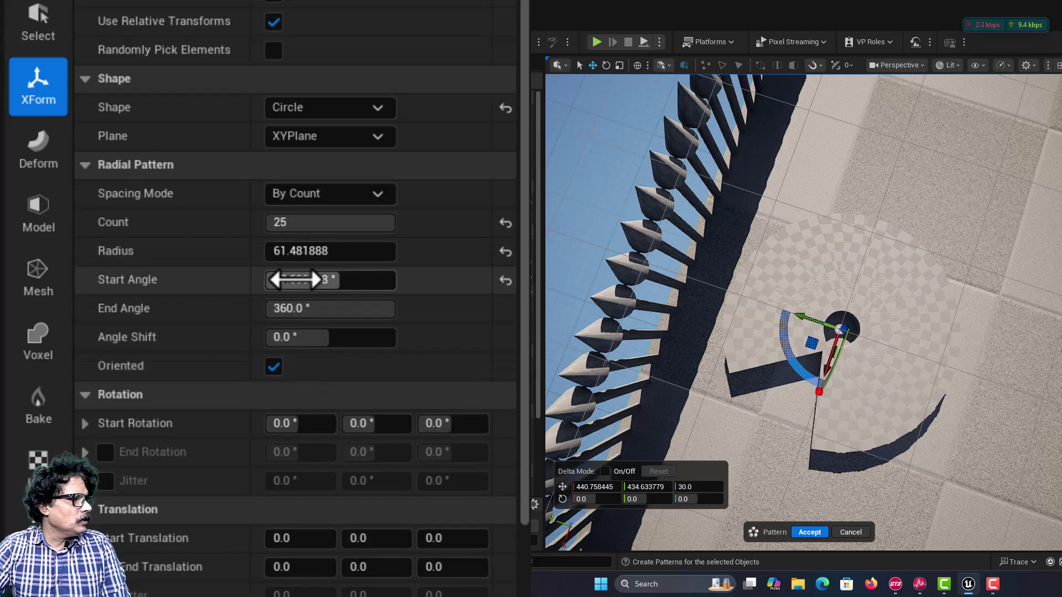
mouse_move(277, 280)
mouse_down()
mouse_move(250, 280)
mouse_move(295, 279)
mouse_move(282, 280)
mouse_up()
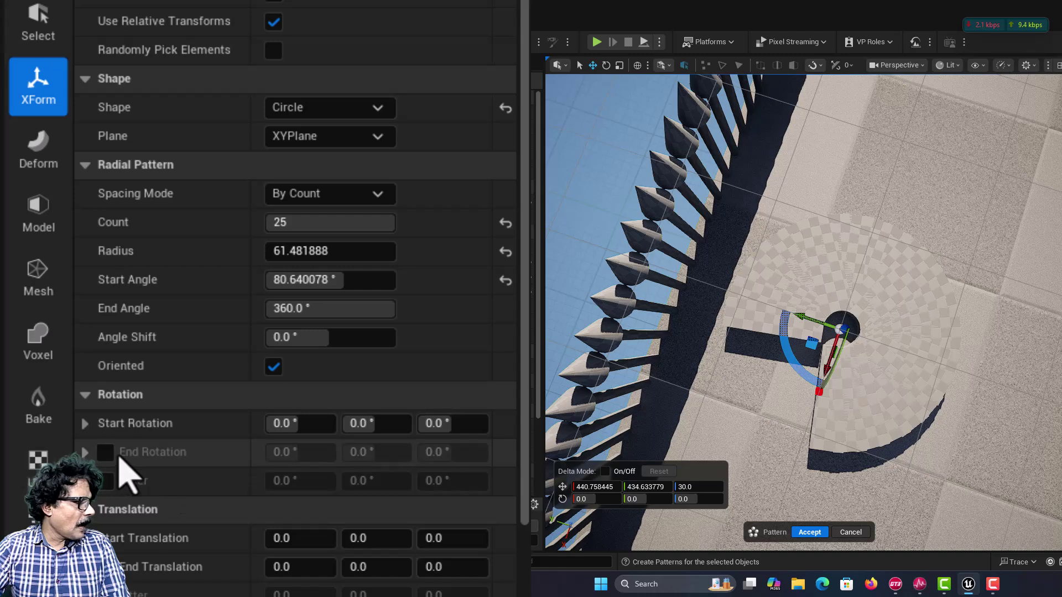
- Enable End Translation with Z at about 177.6 so the boxes form a spiral staircase, and accept the pattern
scroll(123, 475, down, 3)
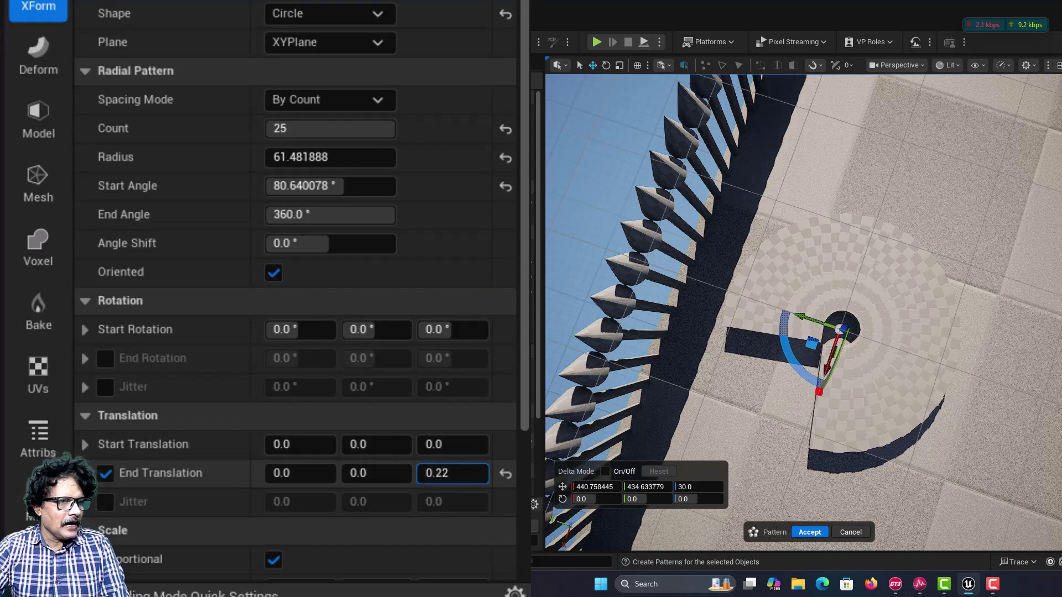
drag(453, 474, 484, 473)
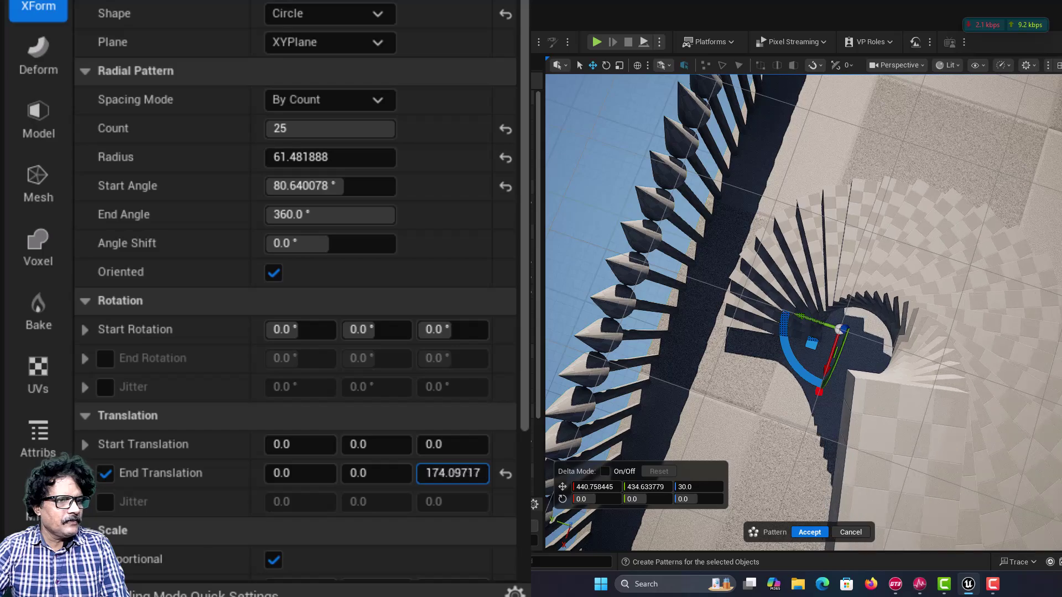
right_drag(697, 404, 897, 326)
right_drag(802, 332, 830, 321)
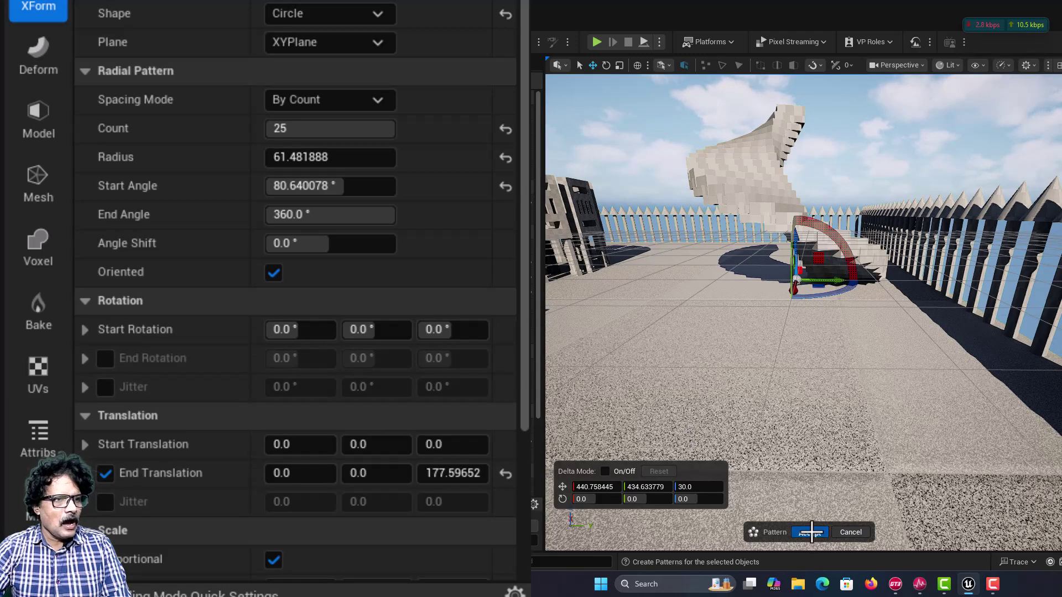
click(811, 532)
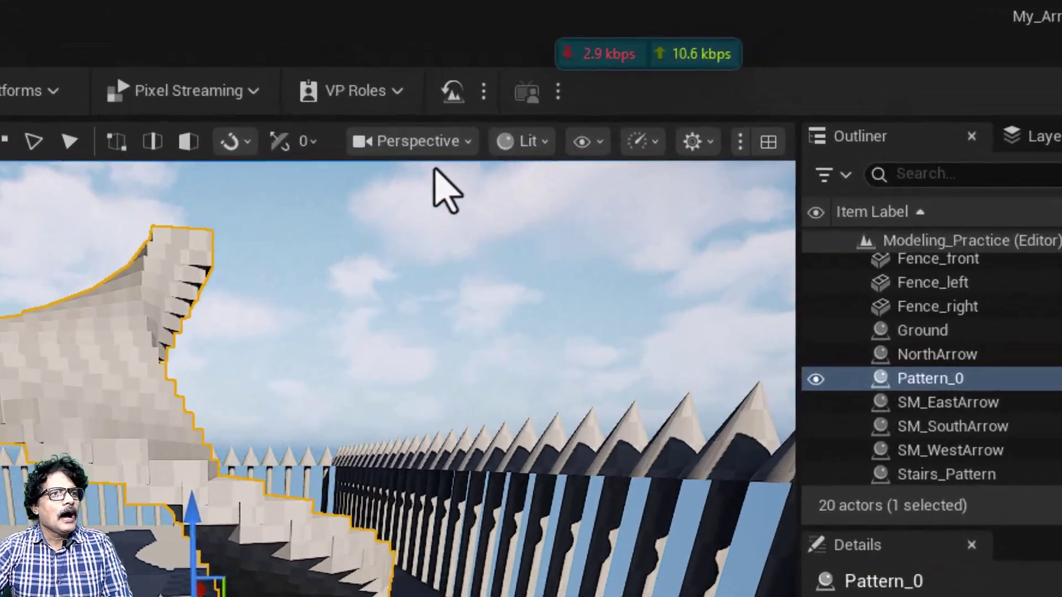
- Move the Pattern_0 spiral staircase in the top view to the opposite side of the ground, near the front fence, and return to perspective
click(362, 139)
click(390, 290)
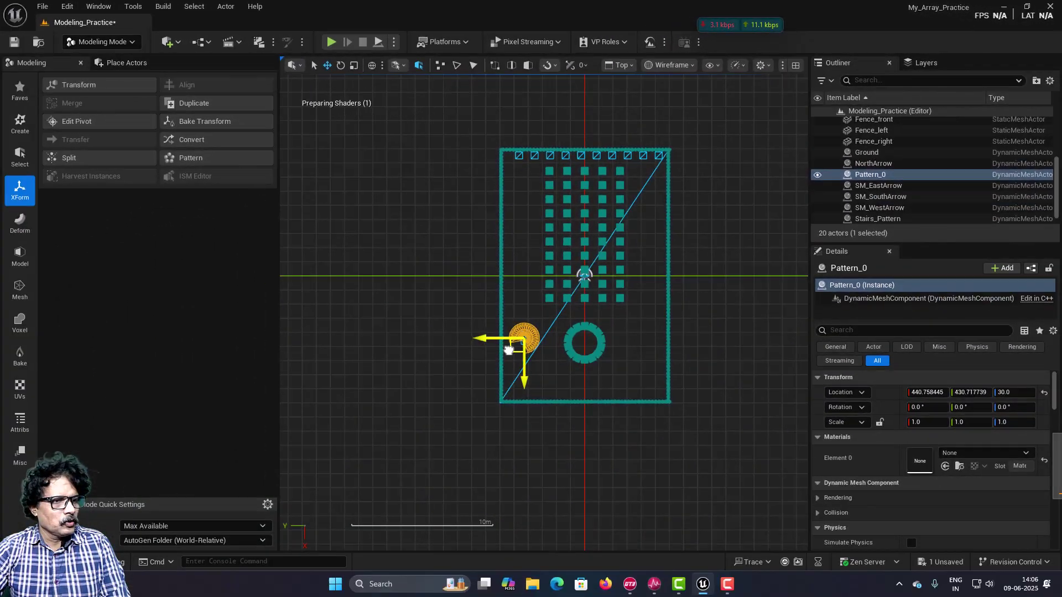
drag(509, 350, 625, 391)
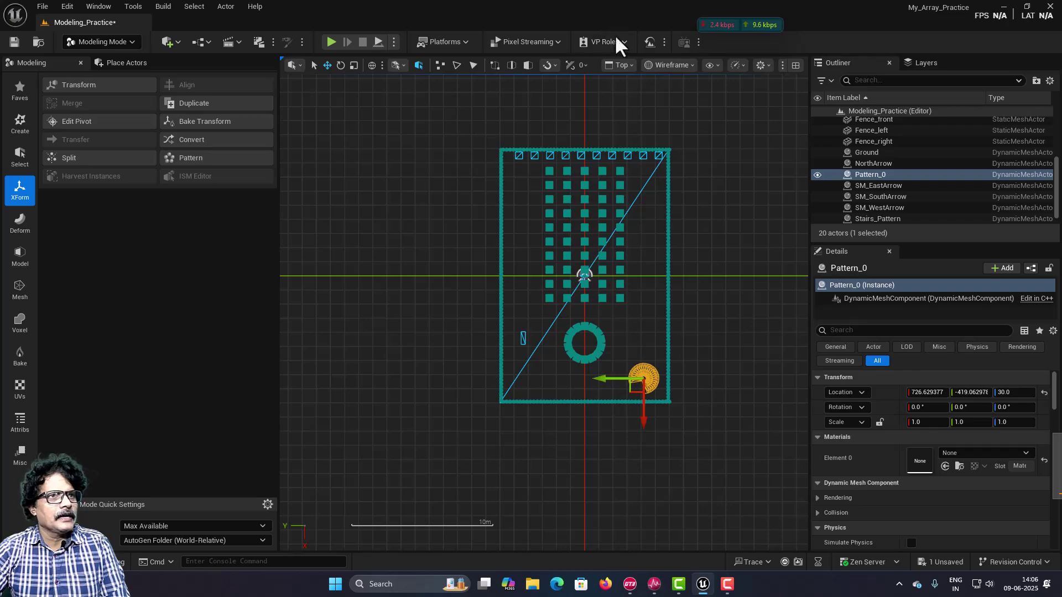
click(618, 66)
click(633, 109)
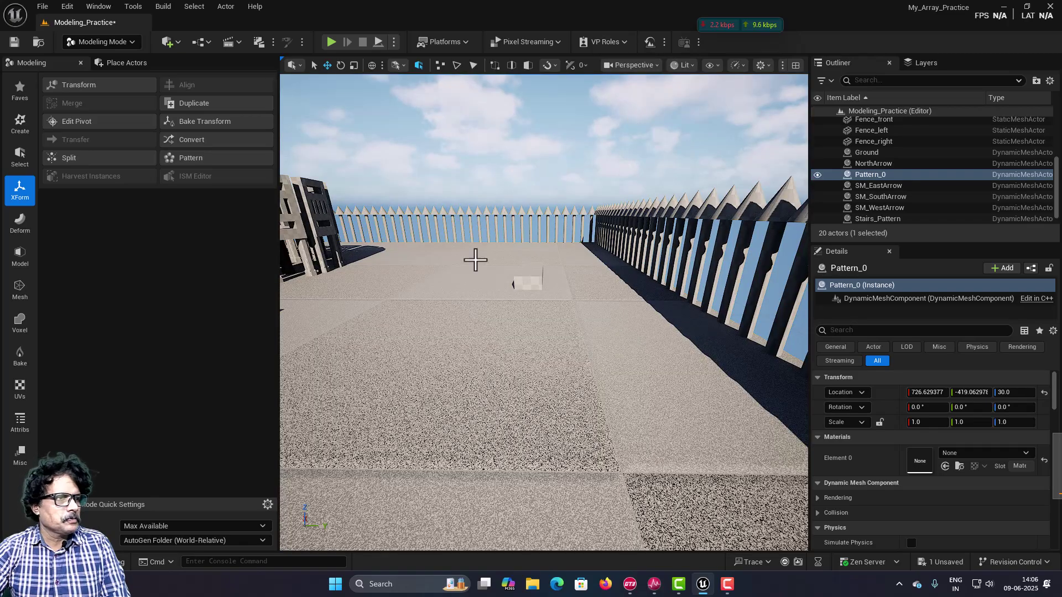
drag(474, 260, 475, 238)
right_drag(474, 238, 526, 256)
key(f)
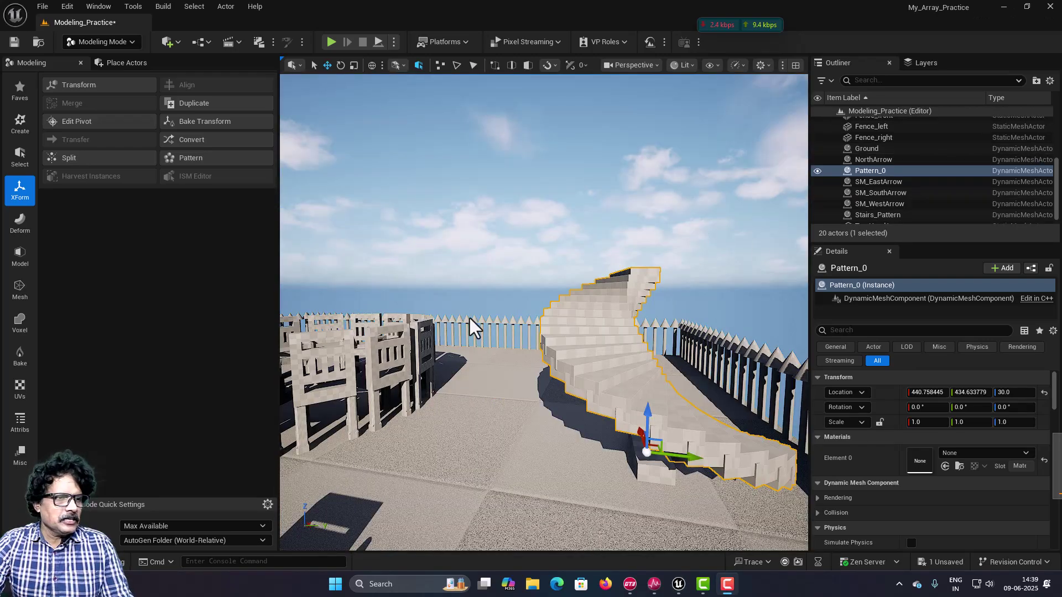
- Select the Fence_front actor and delete it
click(508, 325)
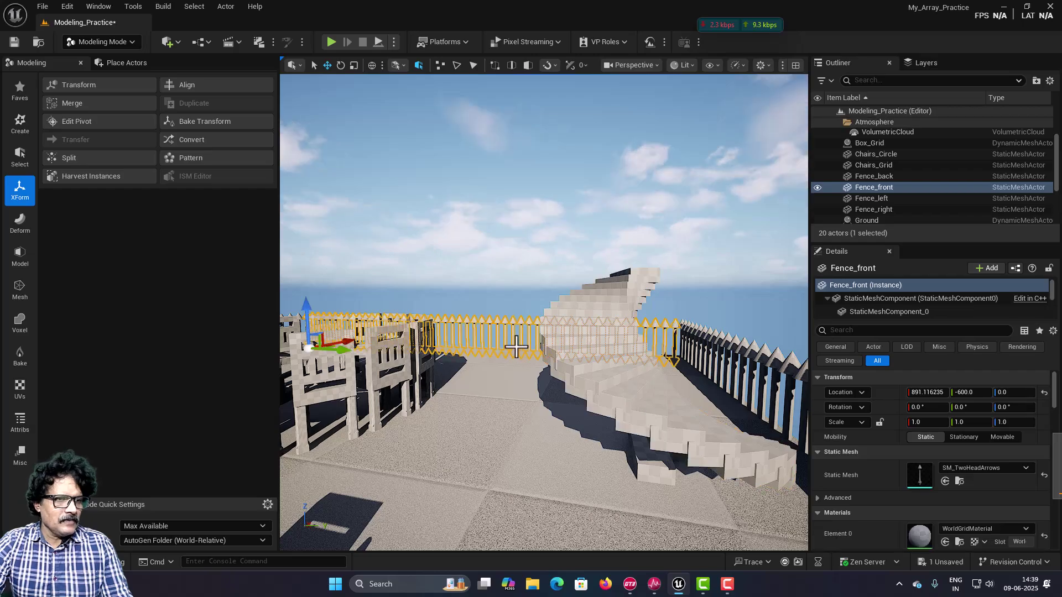
key(f)
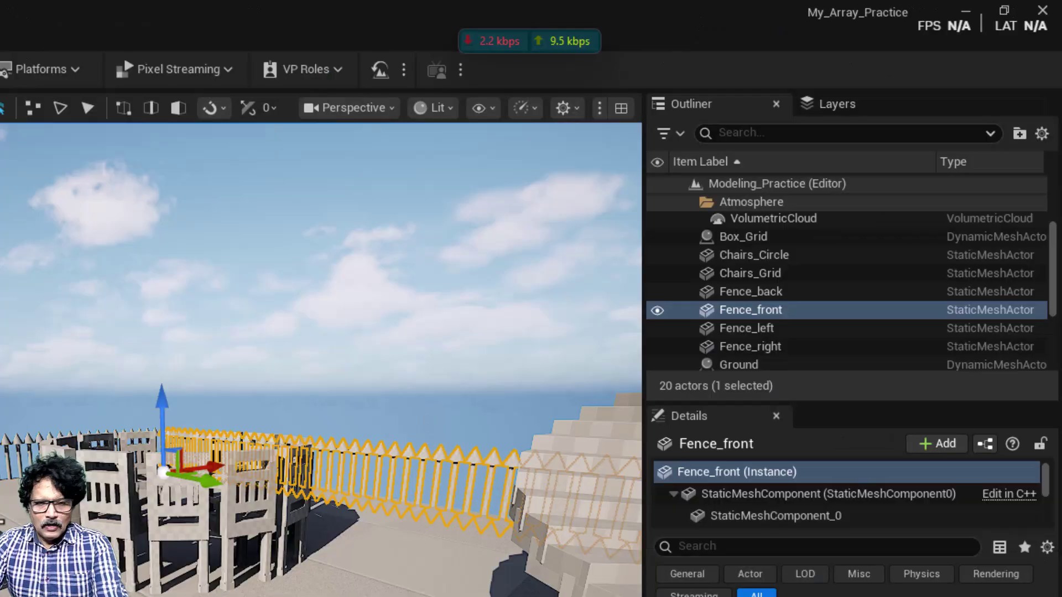
key(Delete)
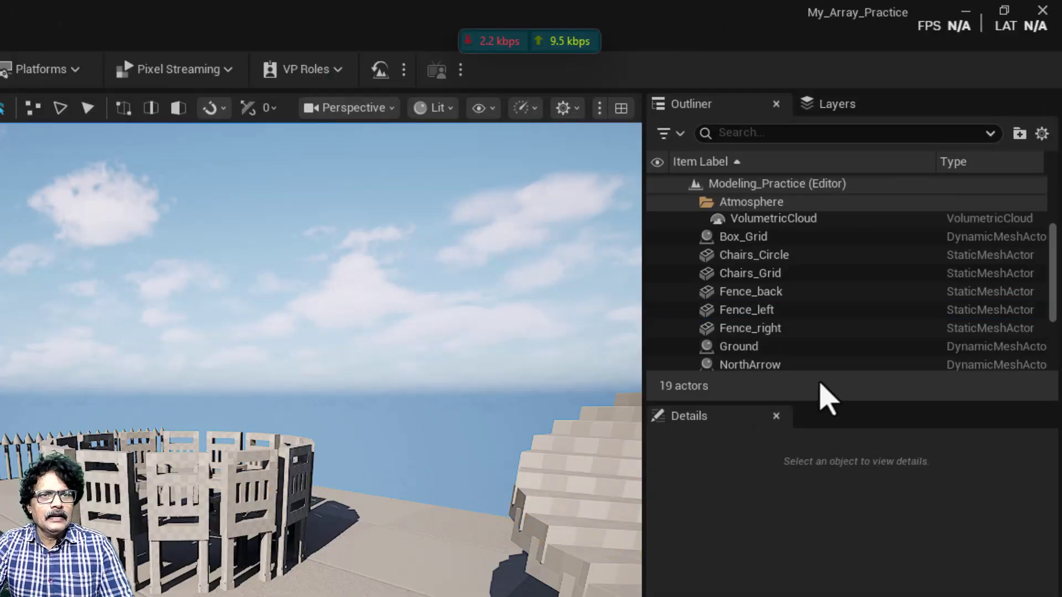
- Select the TwoHeadArrows actor and start the Pattern tool on it
scroll(791, 341, down, 2)
click(788, 360)
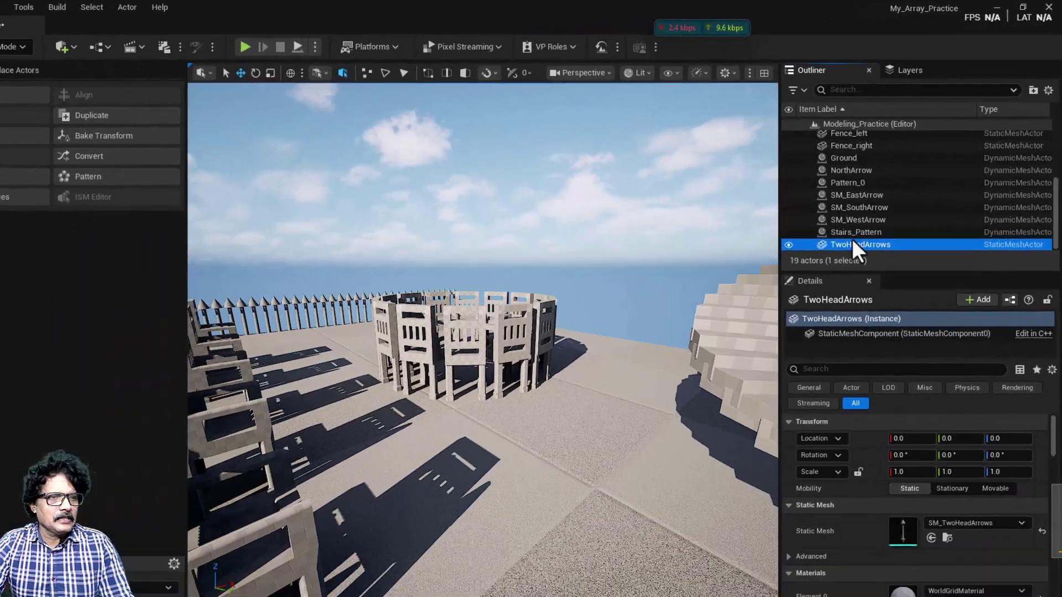
scroll(331, 292, down, 7)
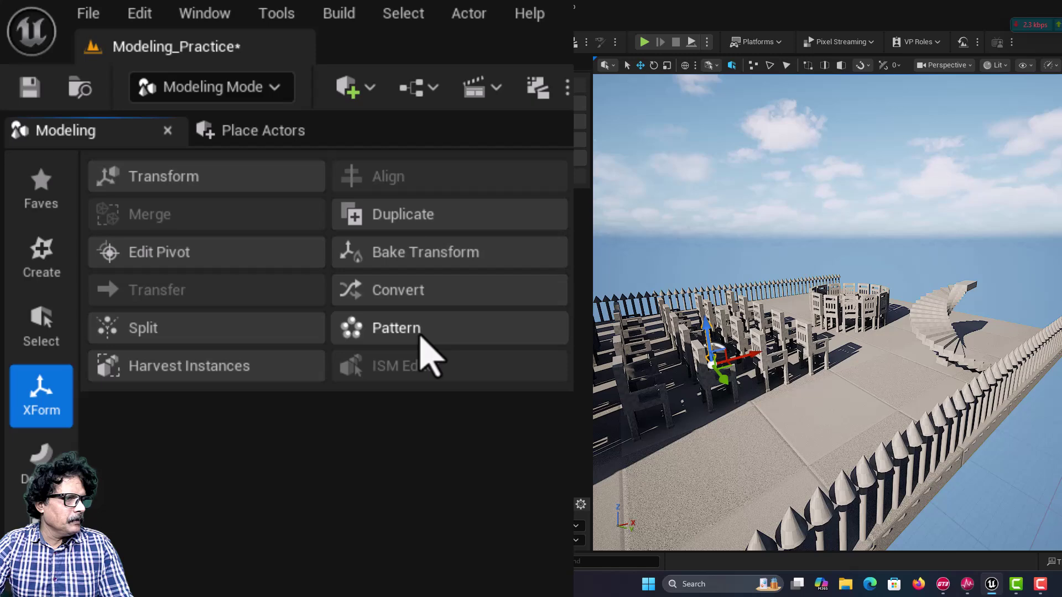
click(419, 335)
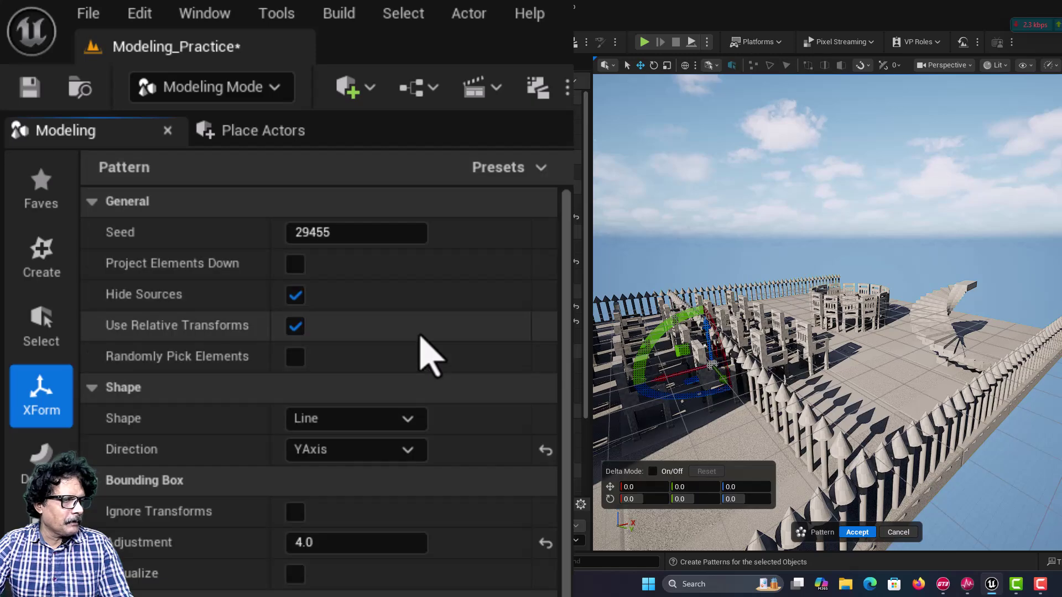
scroll(451, 581, down, 5)
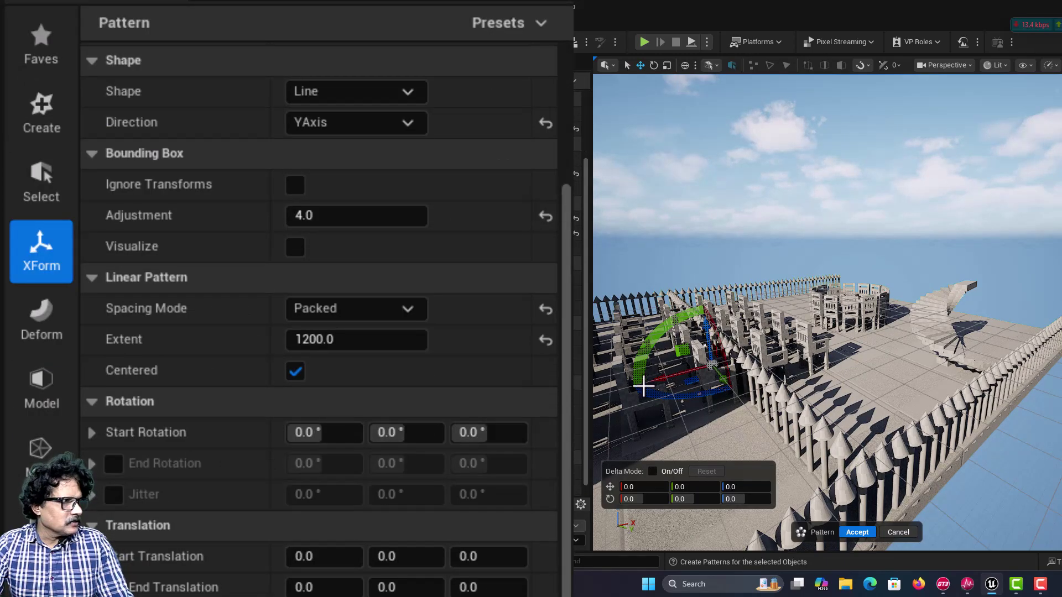
- Keep the line pattern on the Y axis with extent 1200 and move it about 915.5 along X to the open front edge
scroll(509, 539, up, 4)
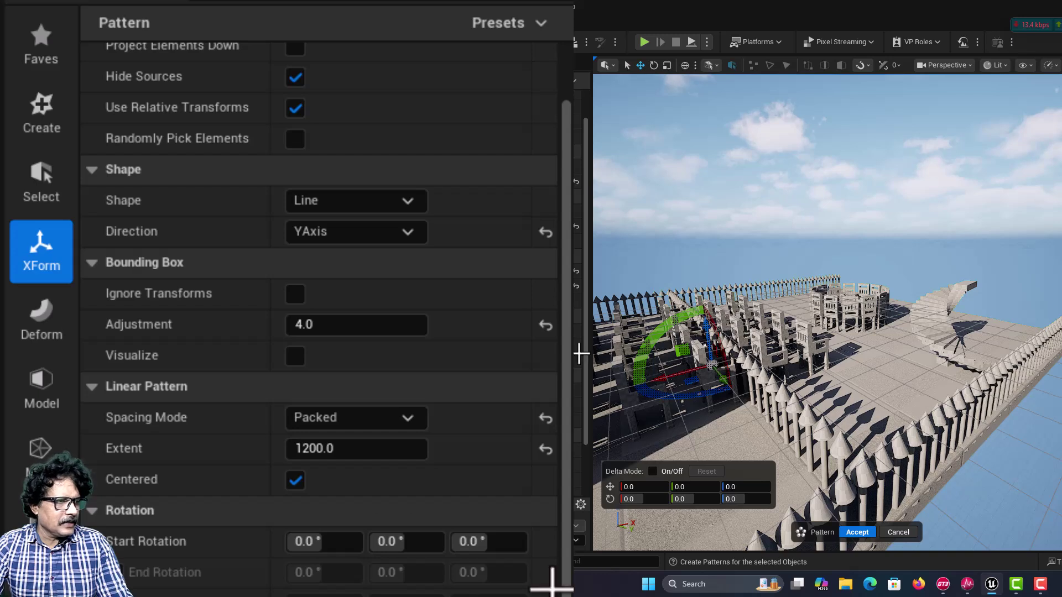
click(327, 230)
click(326, 275)
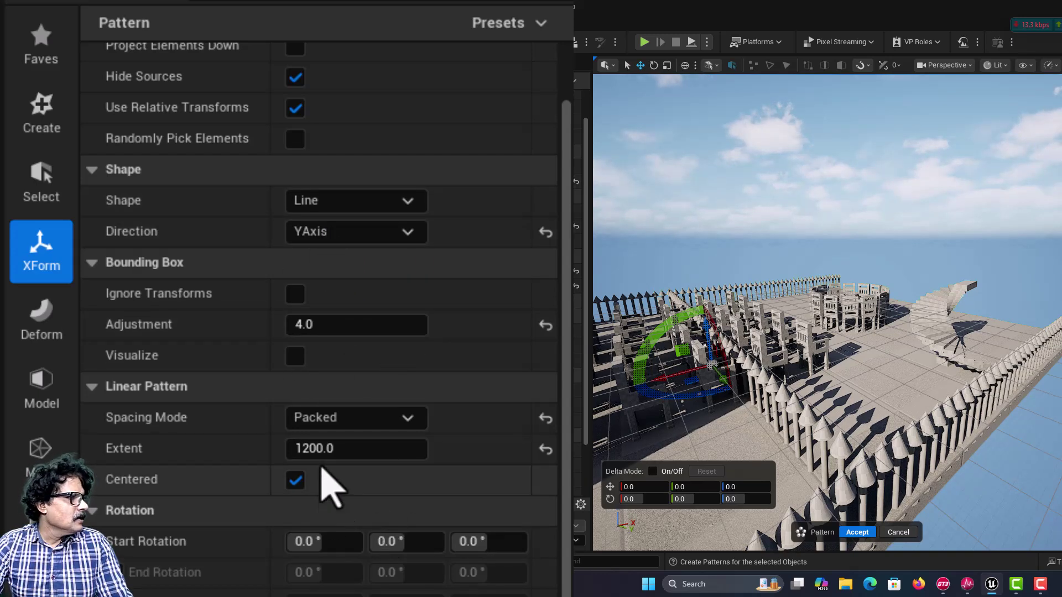
click(314, 449)
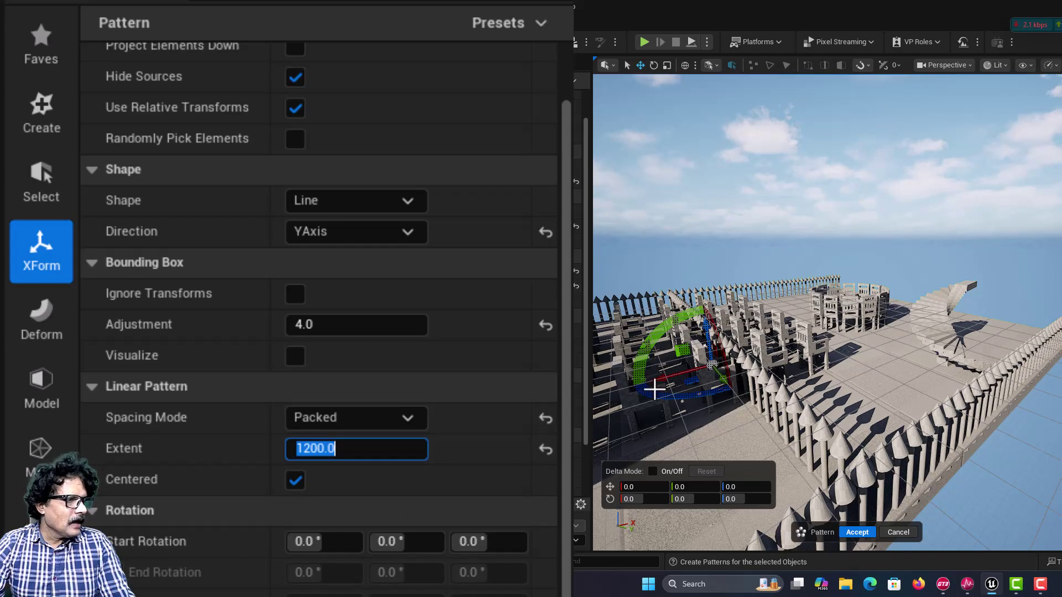
drag(657, 381, 903, 264)
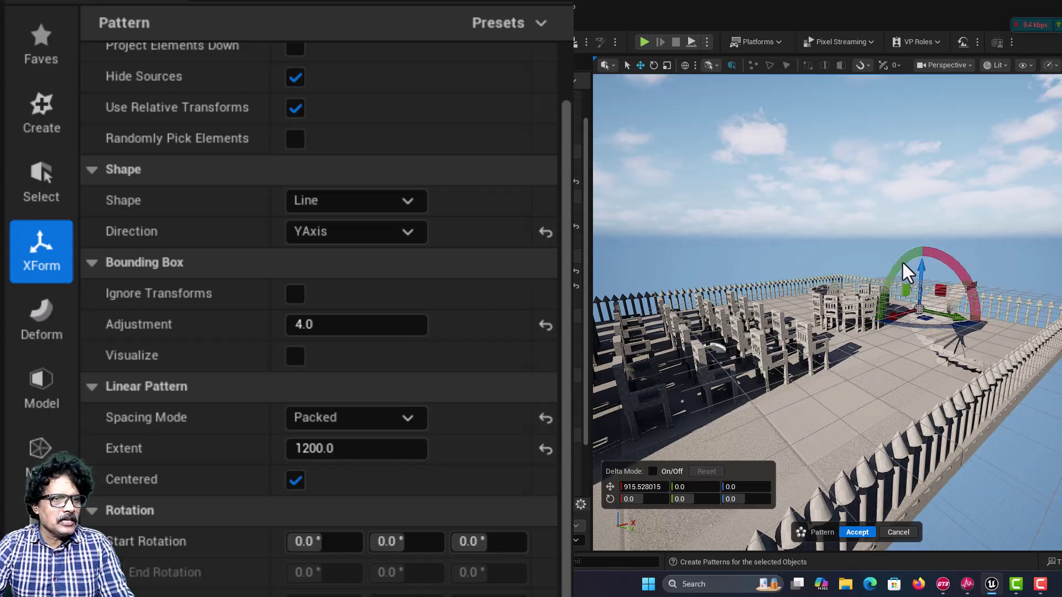
- Enable End Rotation for the fence pattern and set its roll around X to 90°
right_drag(1000, 390, 890, 394)
key(d)
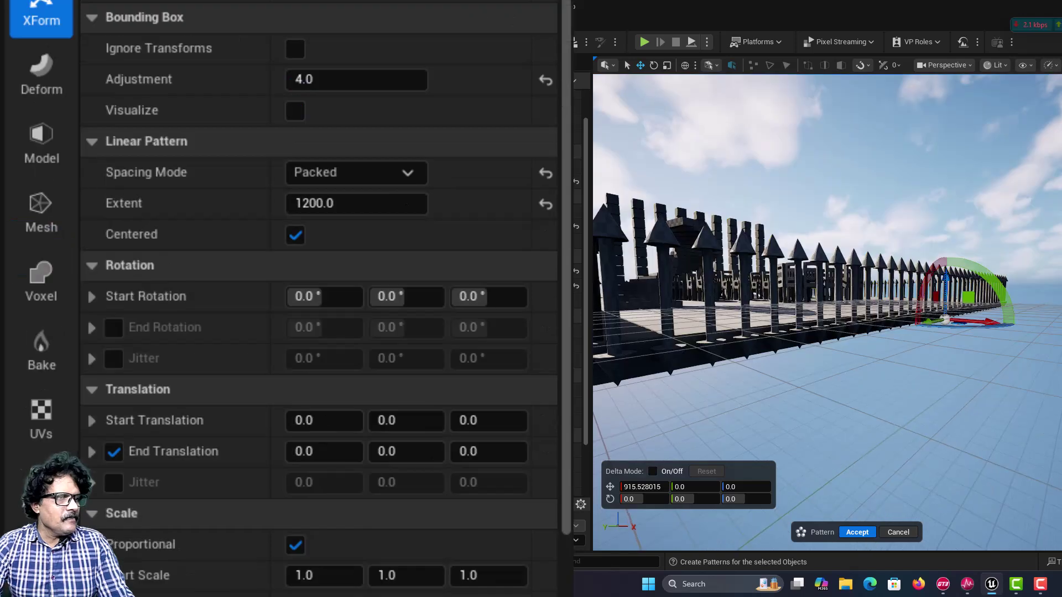
right_drag(885, 388, 876, 387)
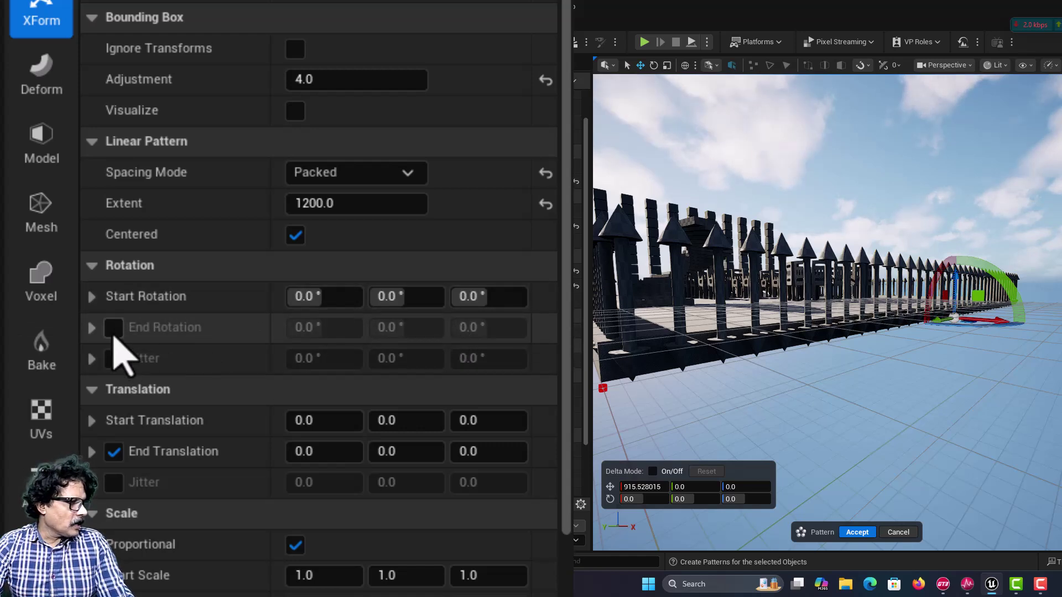
click(114, 328)
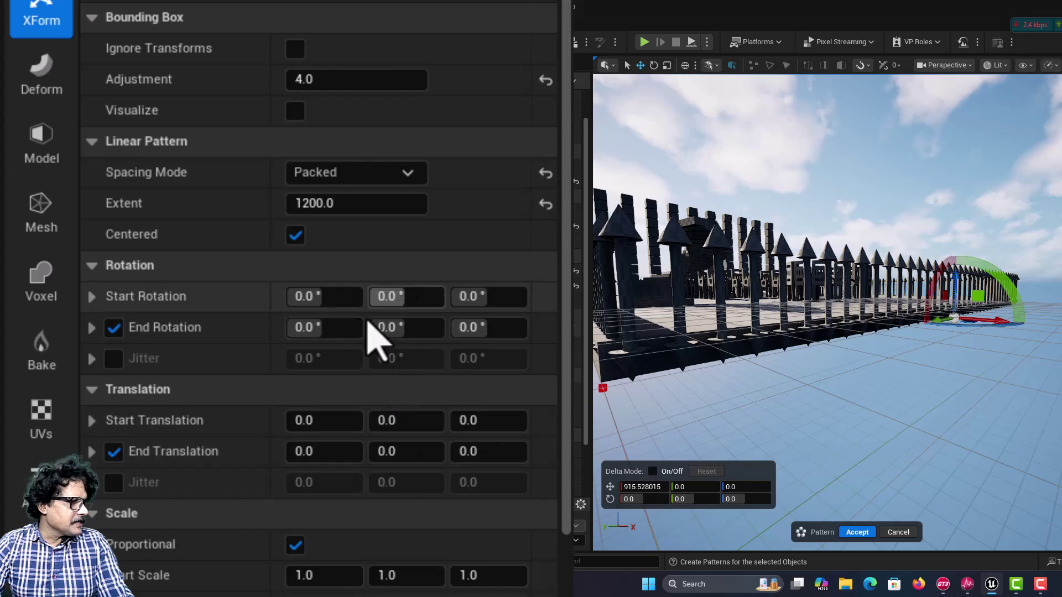
mouse_move(288, 330)
mouse_down()
mouse_move(280, 330)
mouse_move(321, 330)
mouse_move(295, 330)
mouse_up()
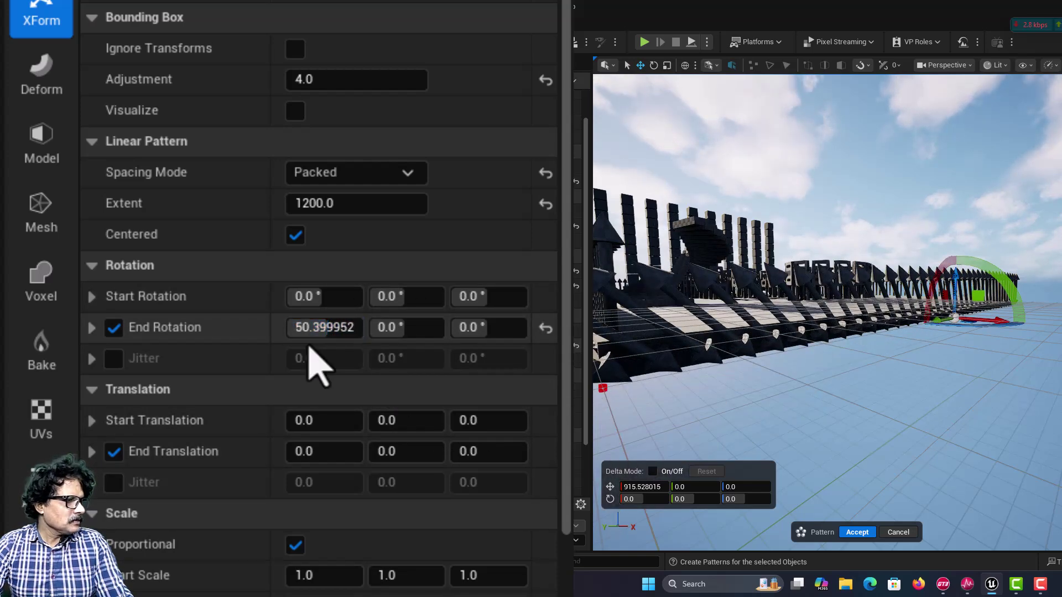
click(308, 330)
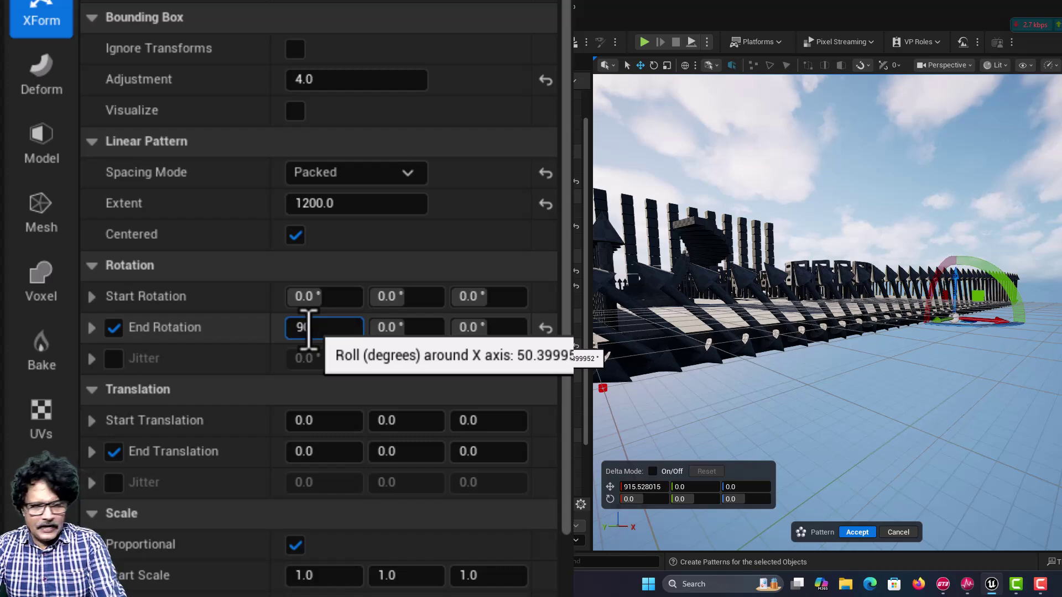
text(90)
key(Return)
- Inspect the rolled fence from its end and reset the End Rotation roll around X to 0°
right_drag(817, 414, 754, 420)
key(d)
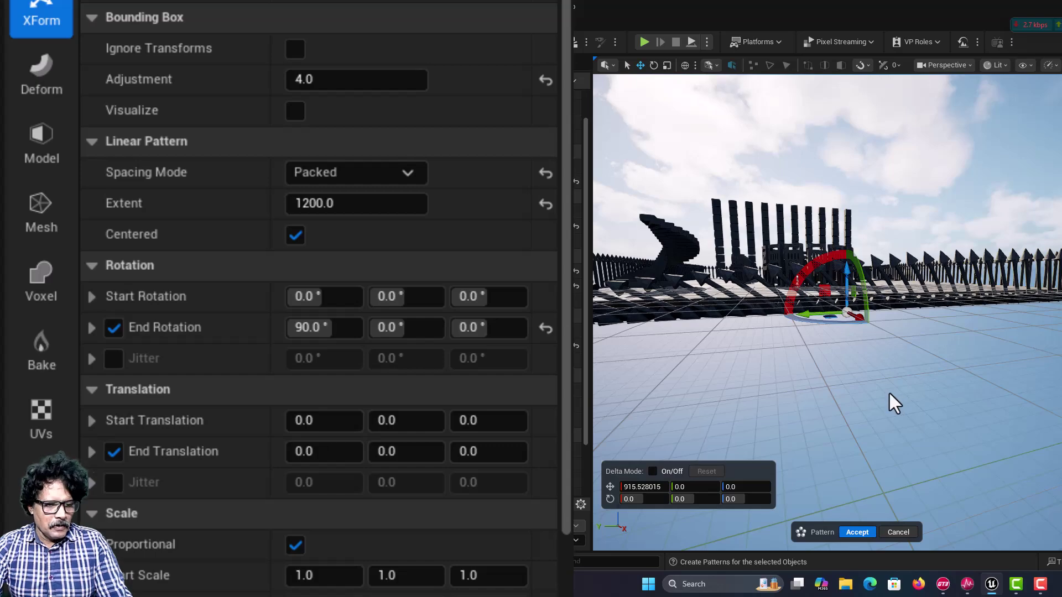
key(w)
mouse_move(890, 394)
right_down()
mouse_move(906, 399)
mouse_move(895, 404)
right_up()
key(a)
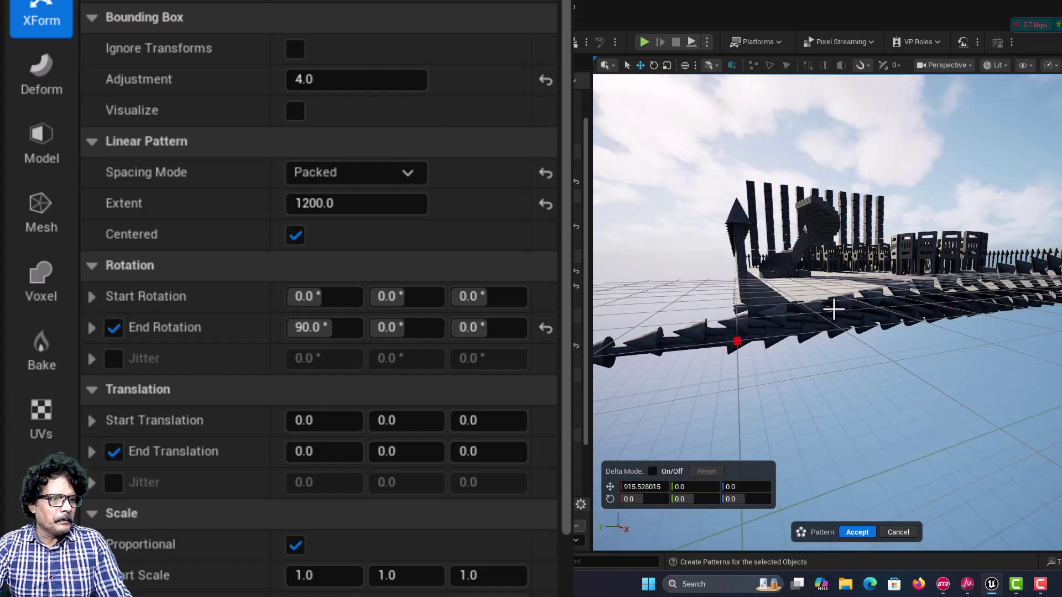
right_drag(923, 408, 911, 407)
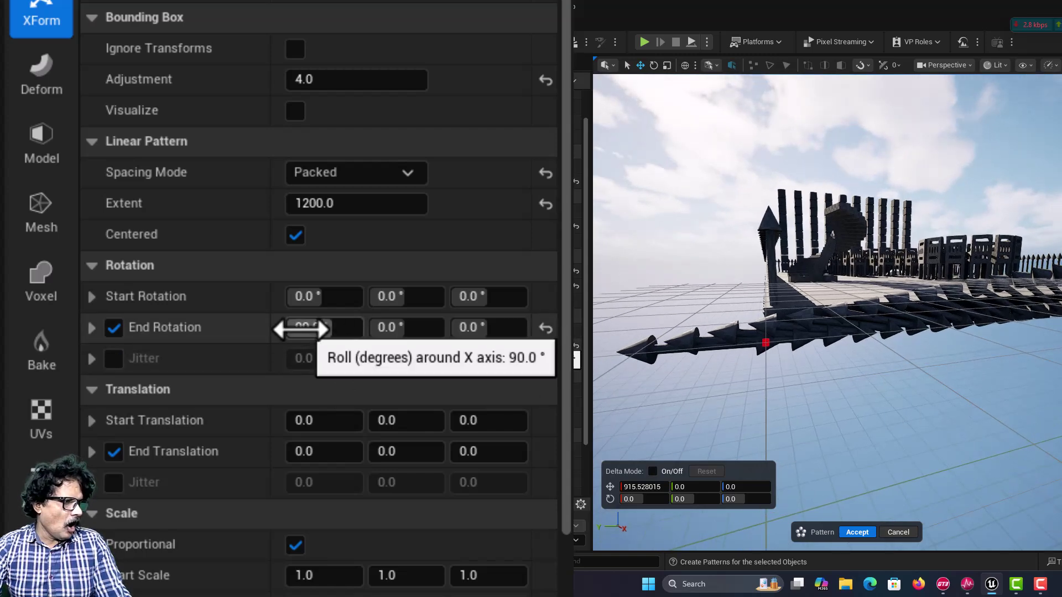
click(300, 328)
text(0)
key(Return)
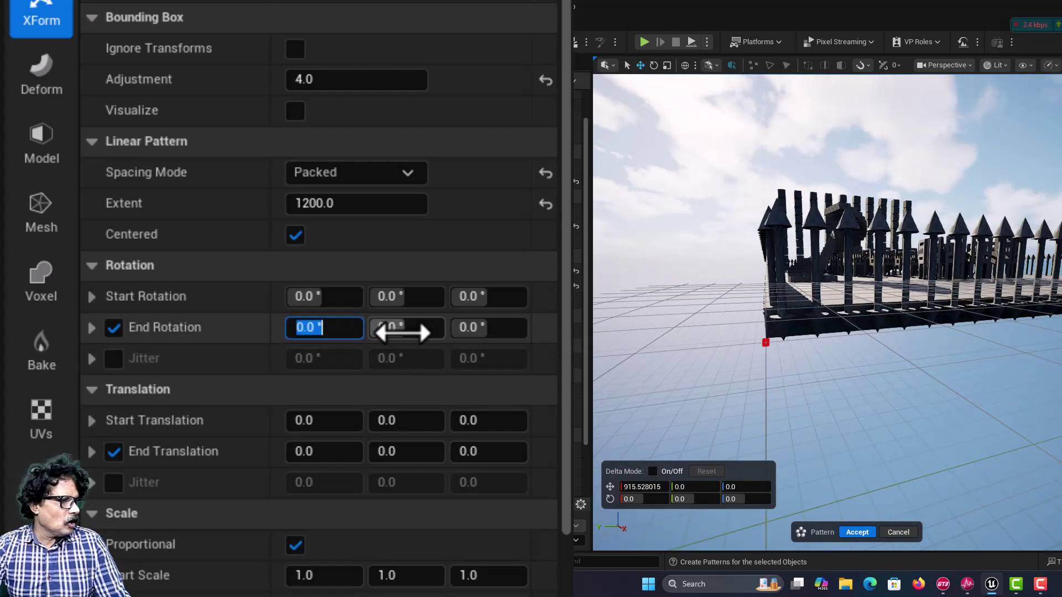
- Try an End Rotation pitch of 90° around Y on the fence pattern
click(404, 328)
text(90)
key(Return)
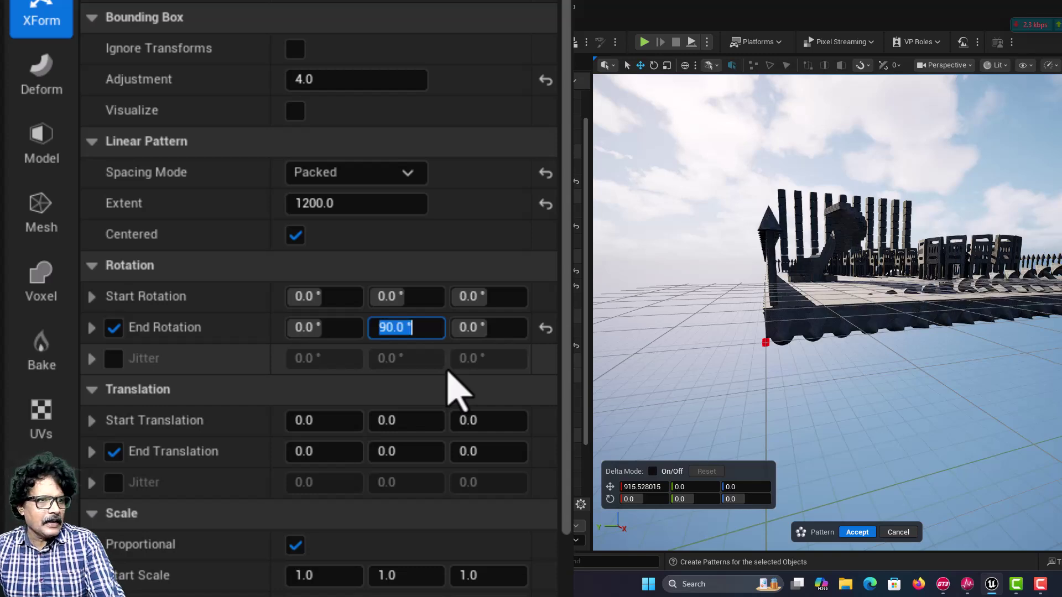
right_drag(692, 398, 693, 399)
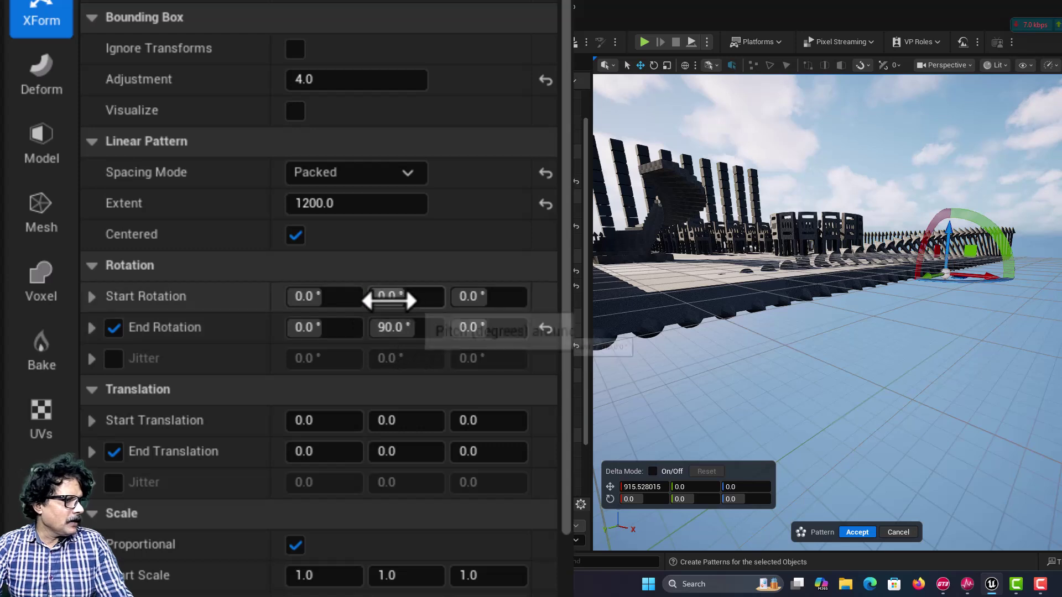
- Set the fence pattern's pitch around Y to 20° for Start Rotation and -20° for End Rotation
click(389, 301)
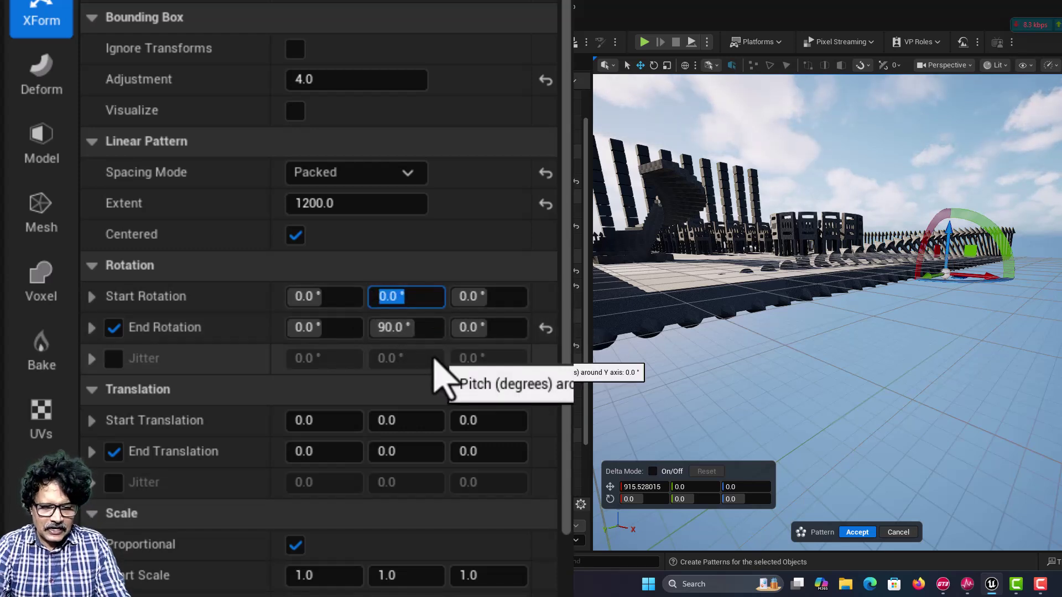
key(Return)
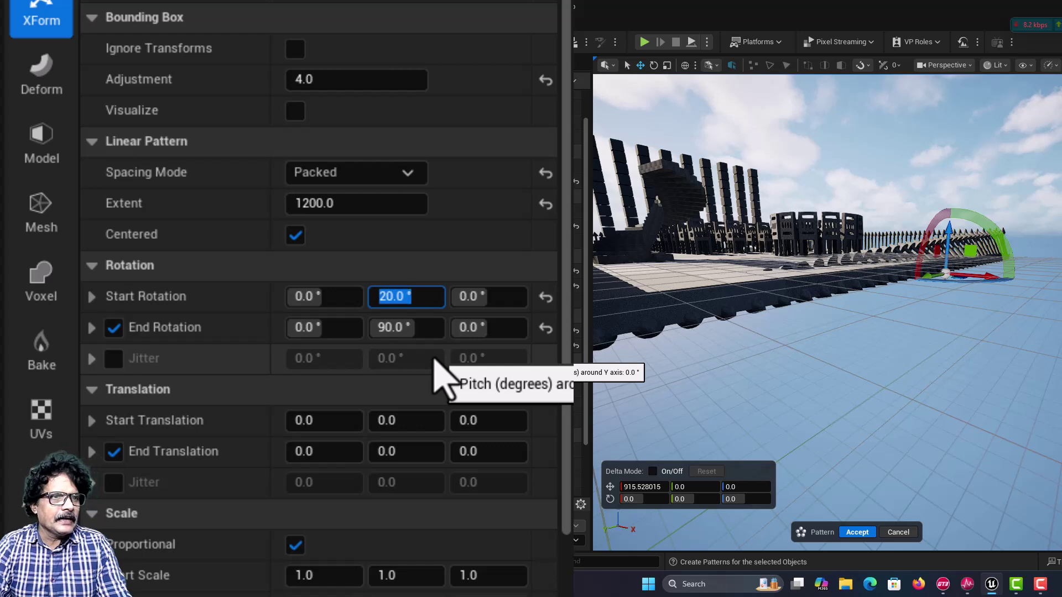
click(391, 327)
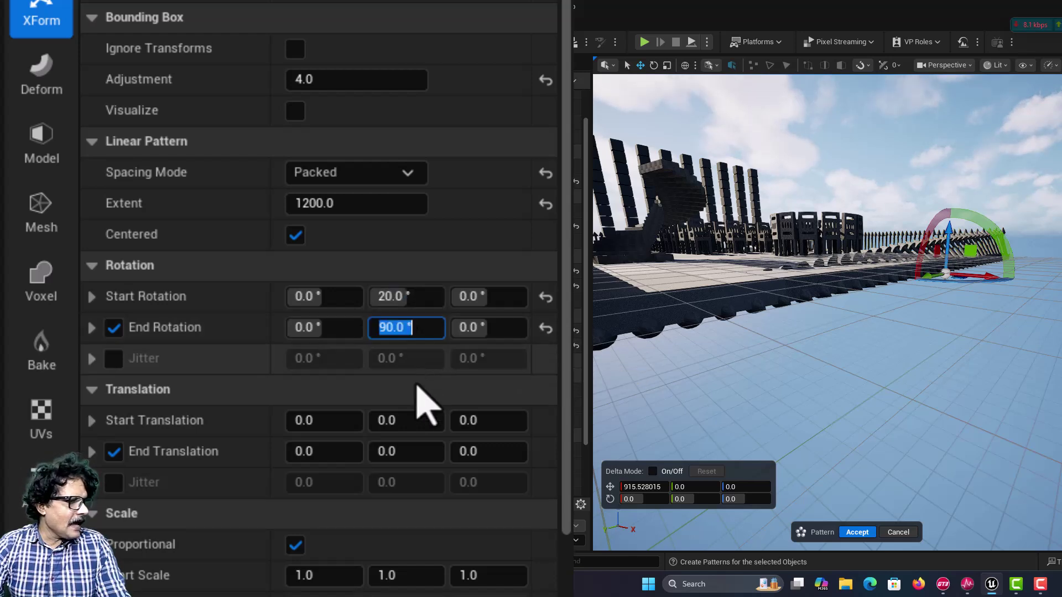
key(Return)
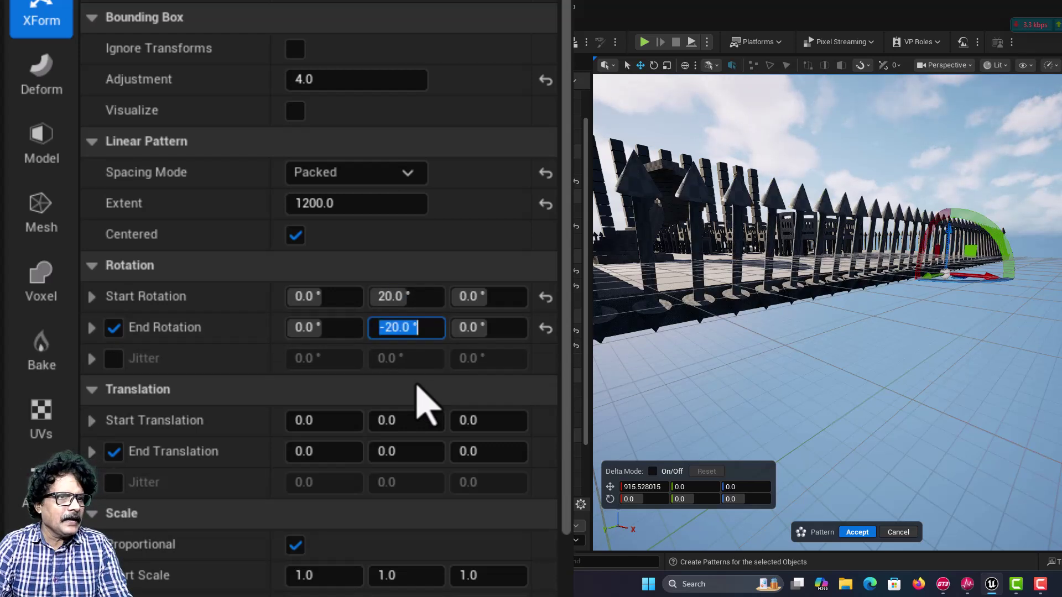
- Enable rotation Jitter on the fence pattern and set its pitch around Y to about 10.8°
right_drag(764, 330, 579, 357)
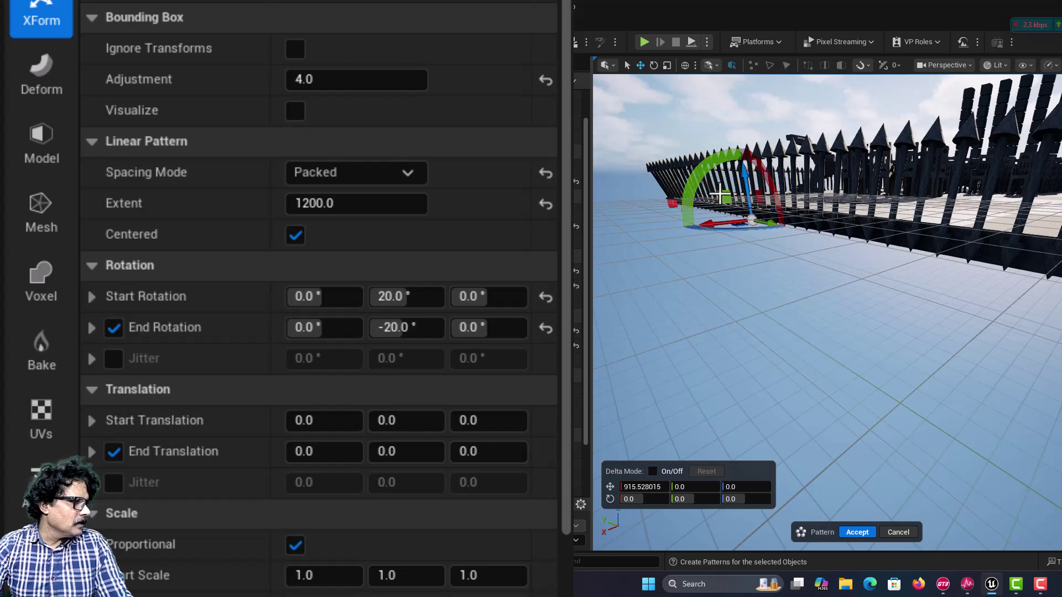
click(113, 359)
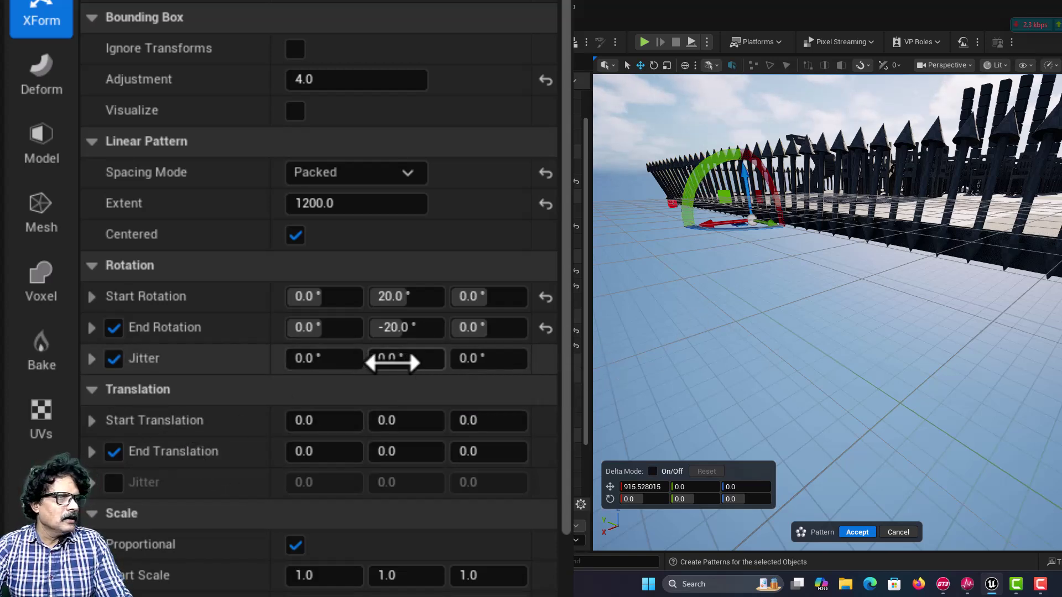
mouse_move(391, 359)
mouse_down()
mouse_move(420, 359)
mouse_move(394, 359)
mouse_up()
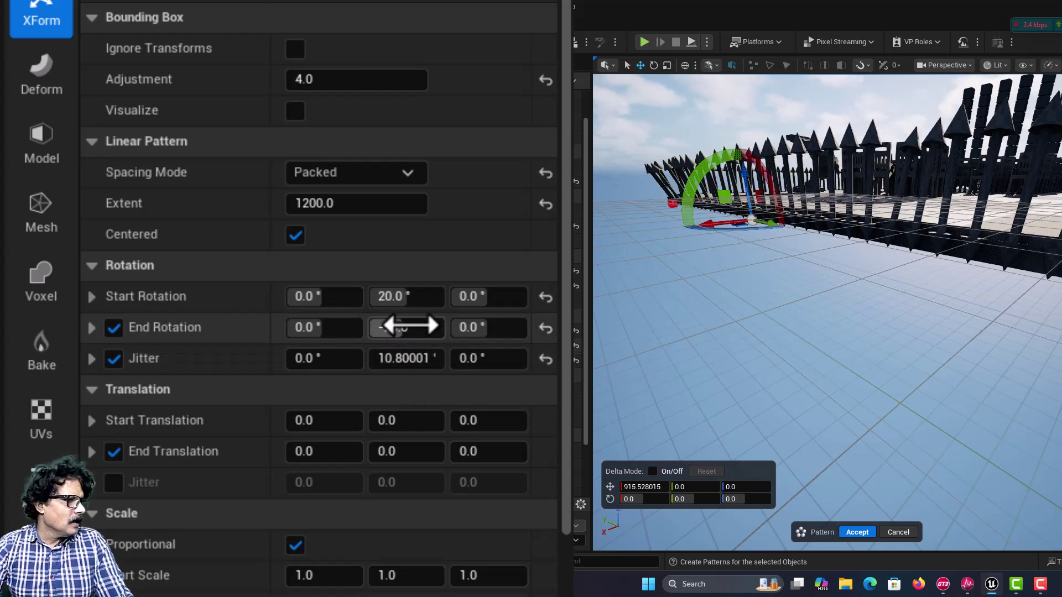
- Set the fence pattern's Start Rotation pitch around Y to 10°
click(393, 296)
text(1)
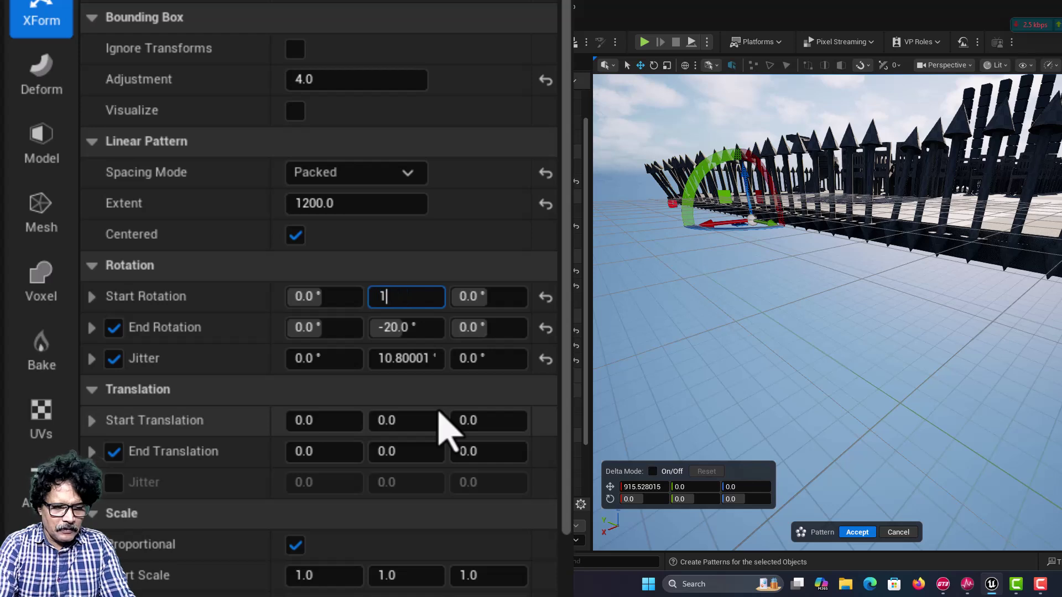
text(0)
key(Tab)
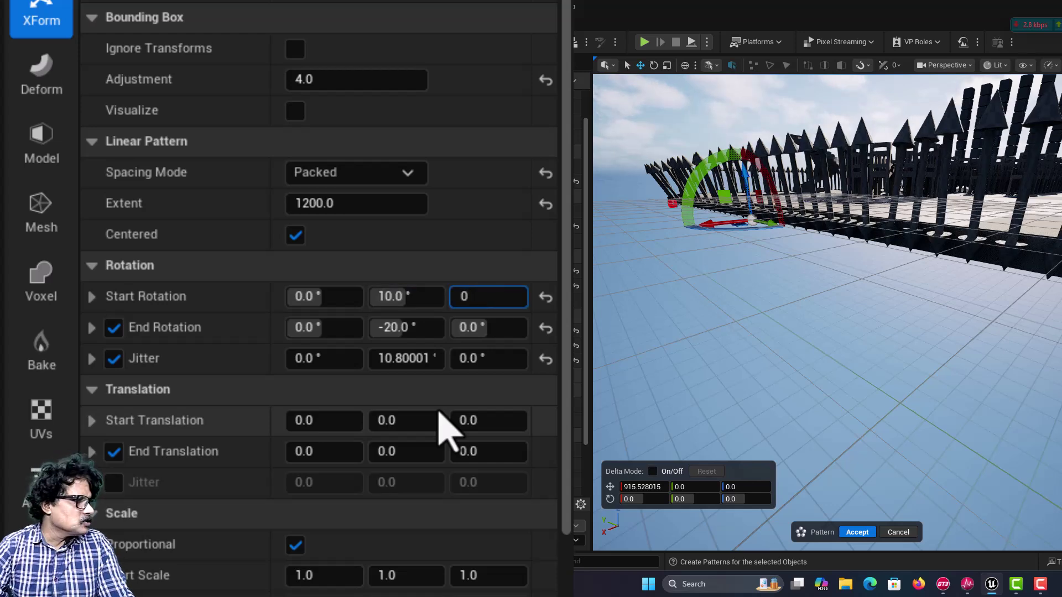
- Set the fence pattern's pitch around Y to -10° for End Rotation and 10° for rotation Jitter
click(392, 327)
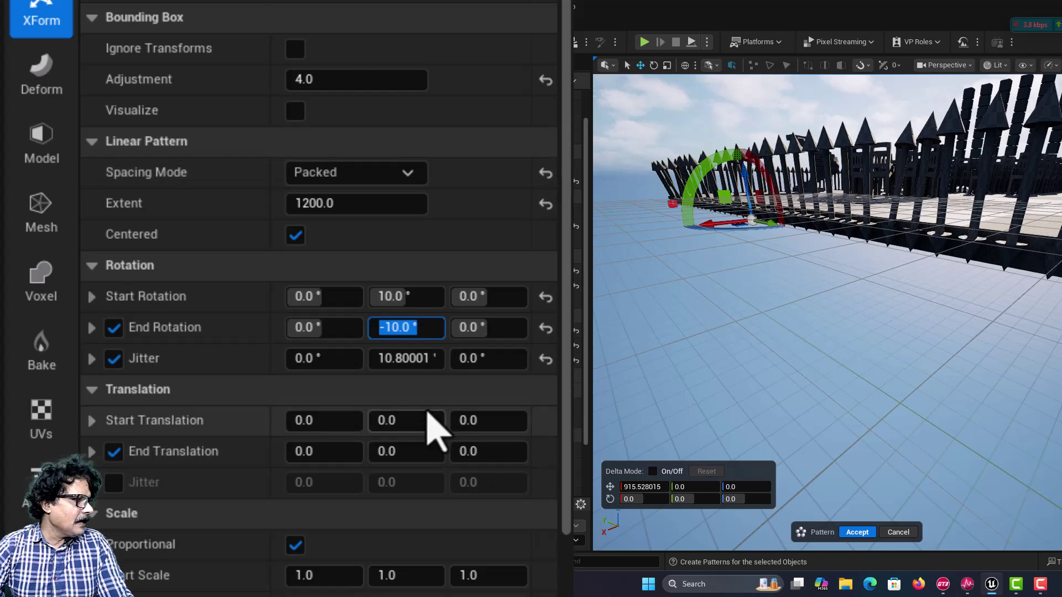
click(399, 361)
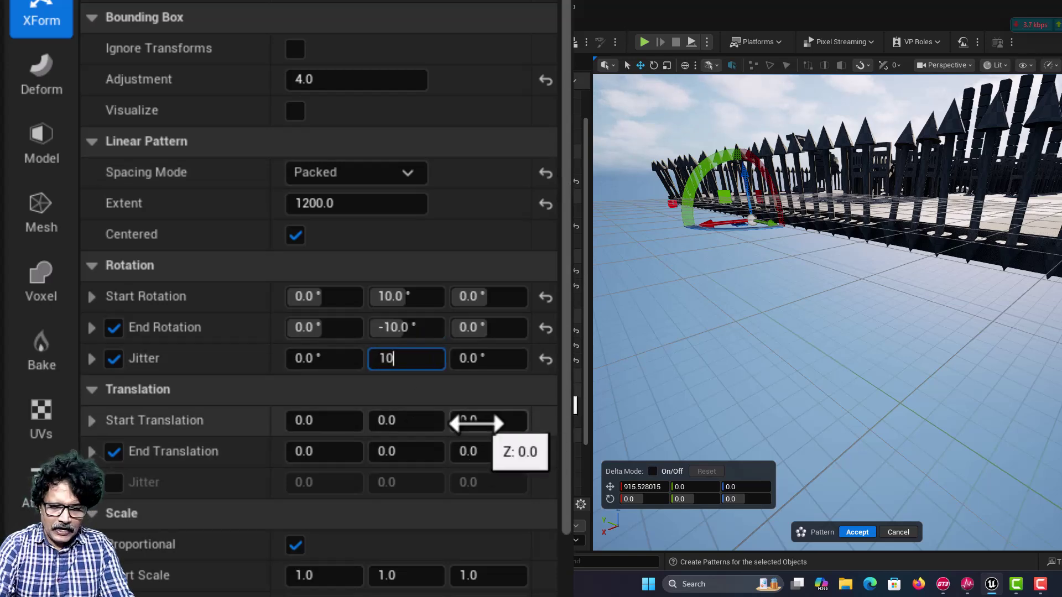
text(10)
key(Return)
- Check the tilted pickets along the front edge and accept the fence pattern
right_drag(848, 324, 794, 311)
key(d)
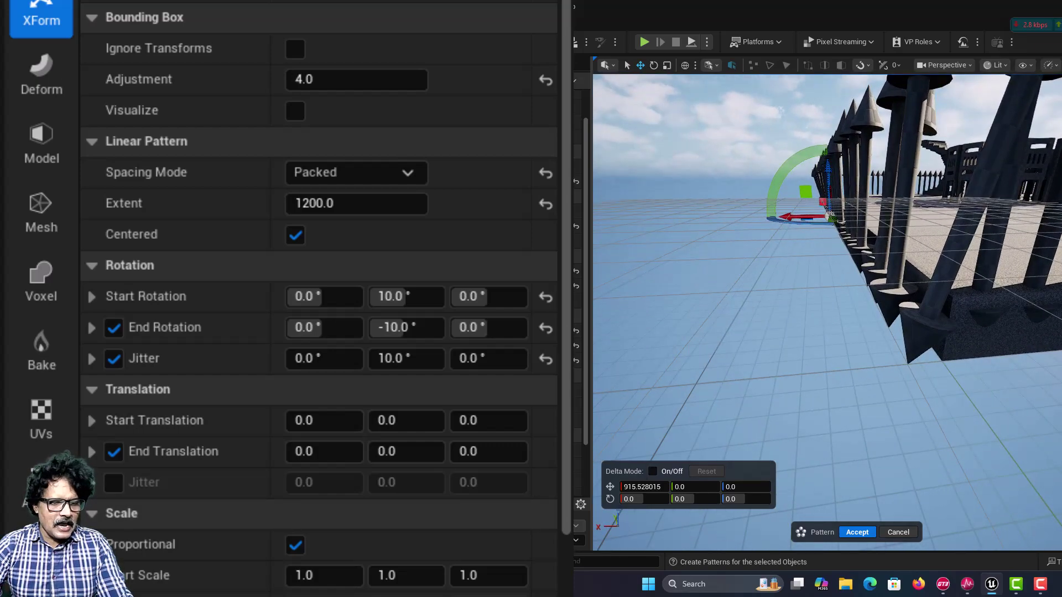
middle_drag(793, 311, 793, 277)
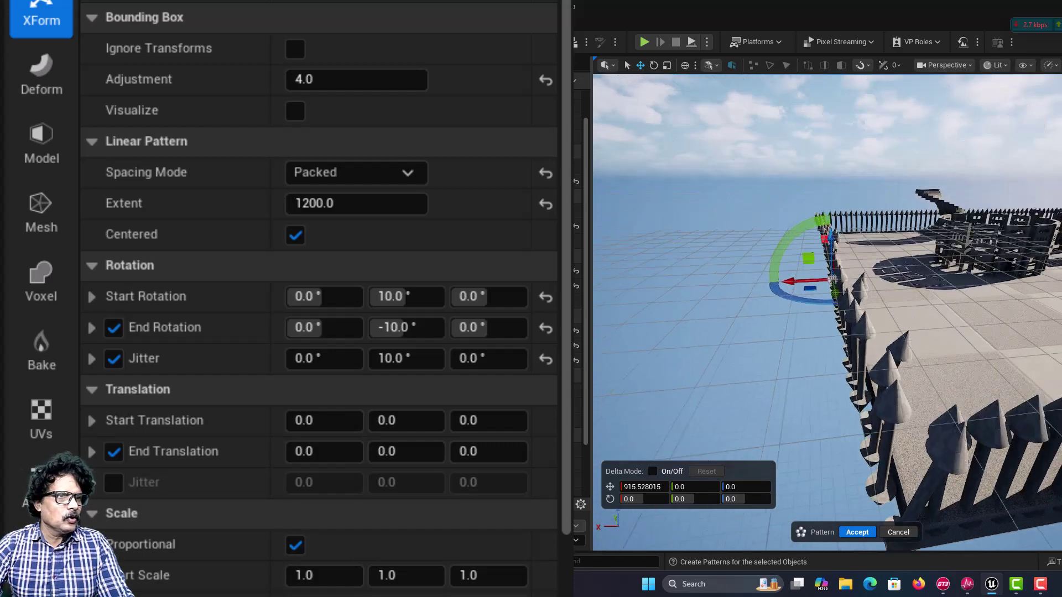
right_drag(793, 276, 711, 254)
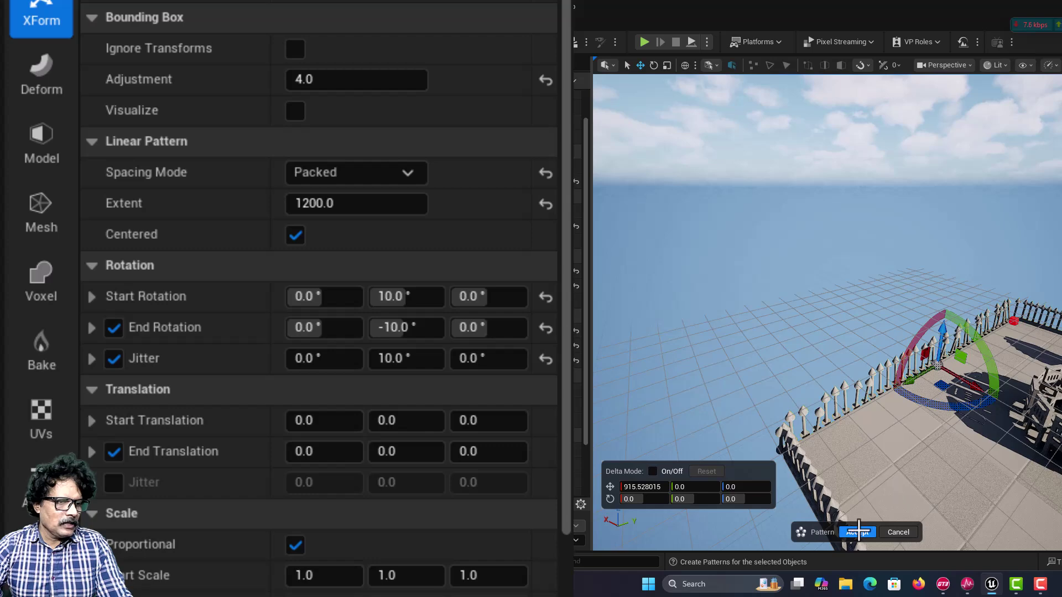
click(858, 532)
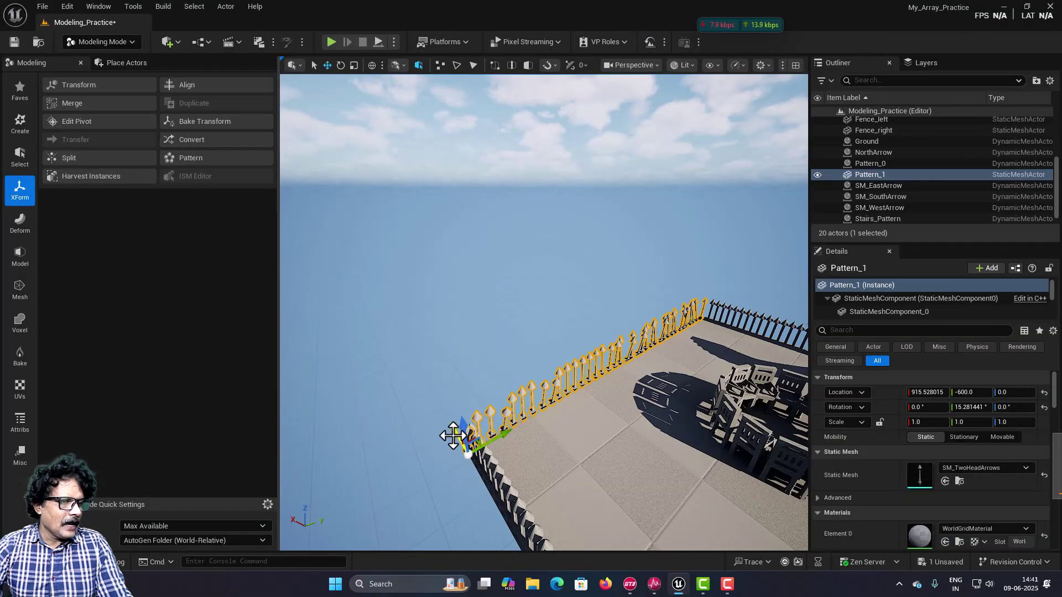
drag(450, 428, 453, 433)
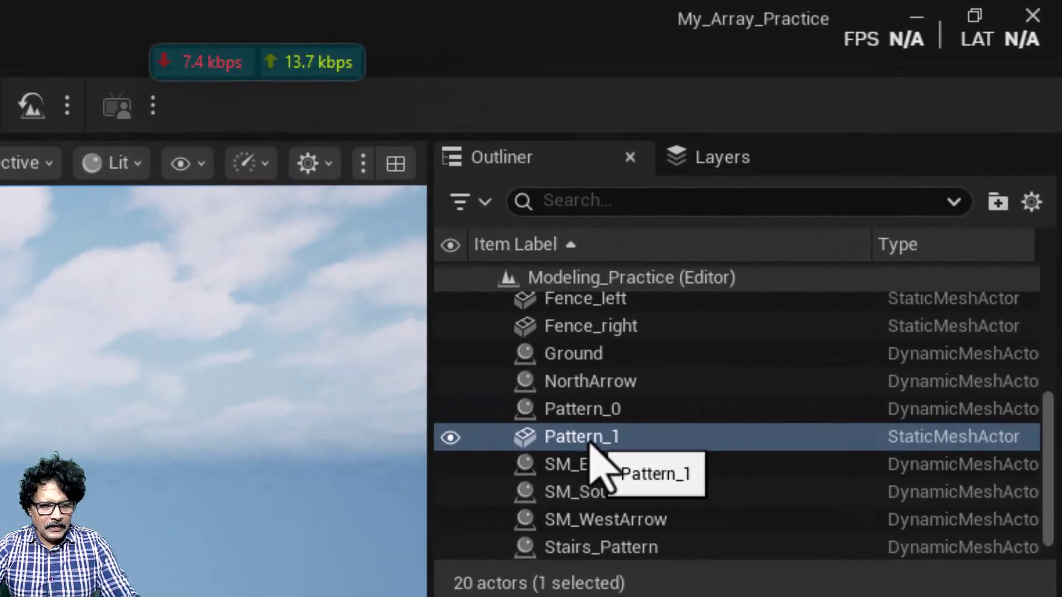
- Rename the new front fence actor Pattern_1 as Fence_Front
click(873, 176)
text(F)
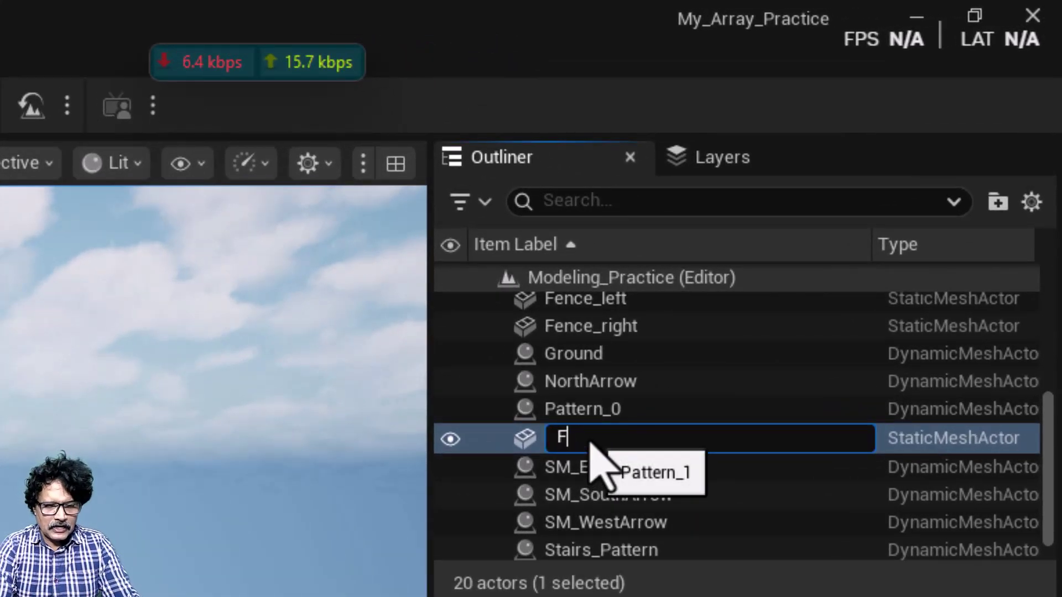
text(ence_Fro)
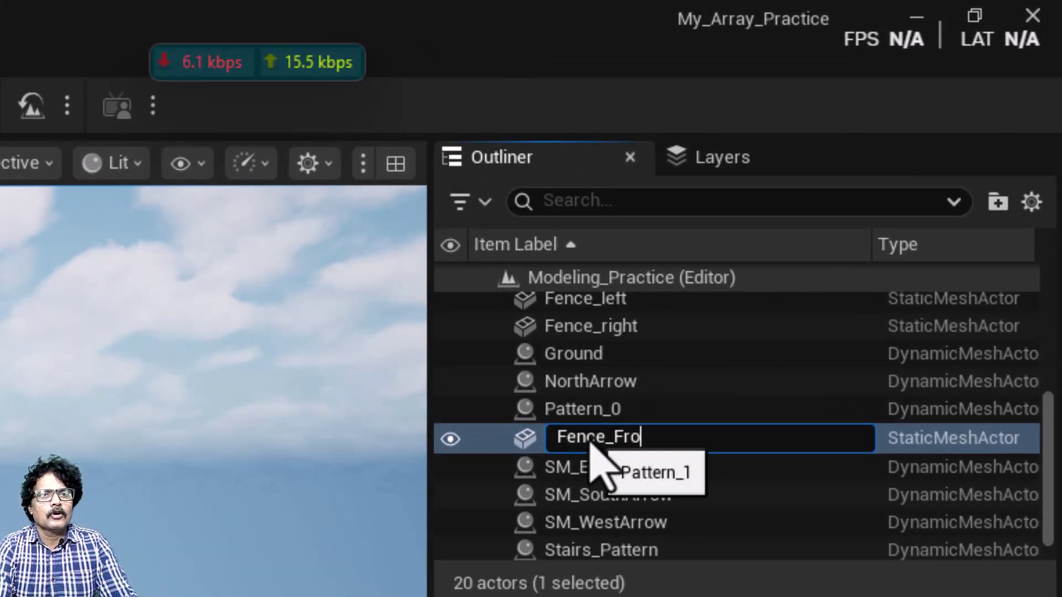
text(nt)
key(Return)
click(590, 440)
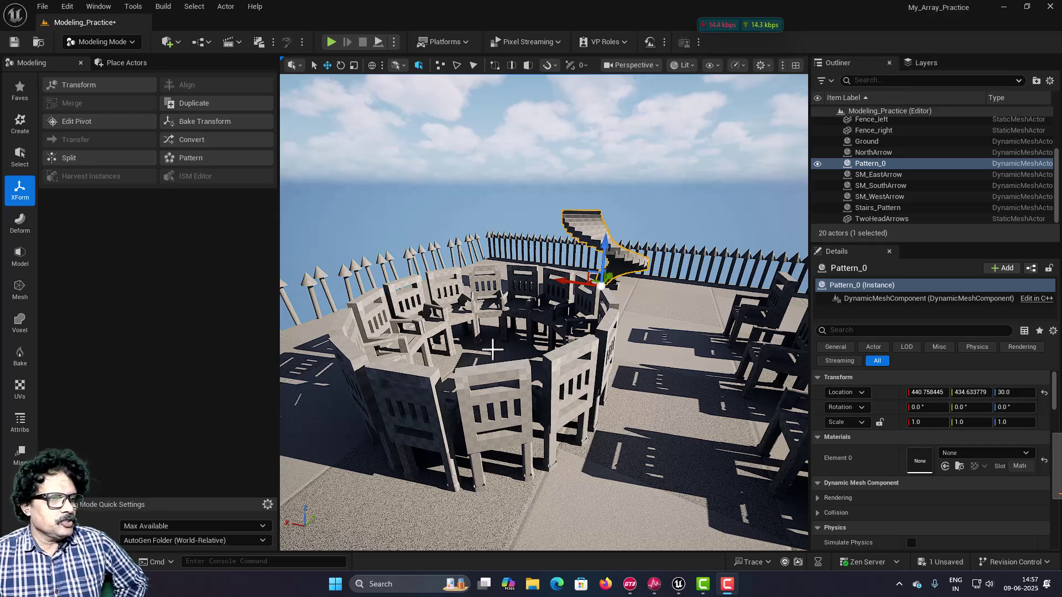
- Start a new box primitive with a width of 30, a depth of 30 and a height of 500
drag(502, 348, 382, 353)
right_drag(382, 353, 254, 358)
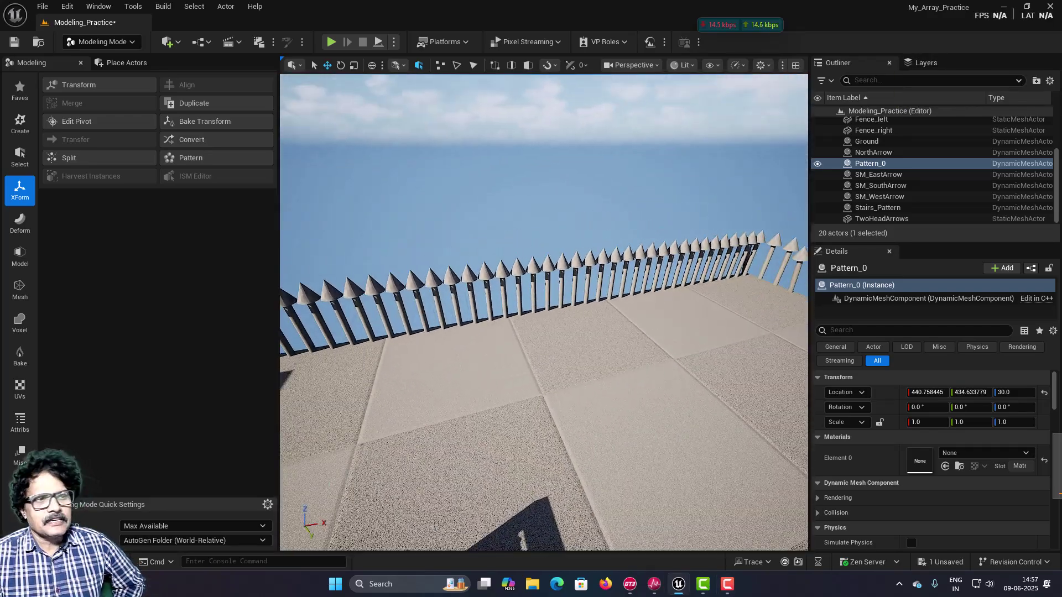
click(14, 118)
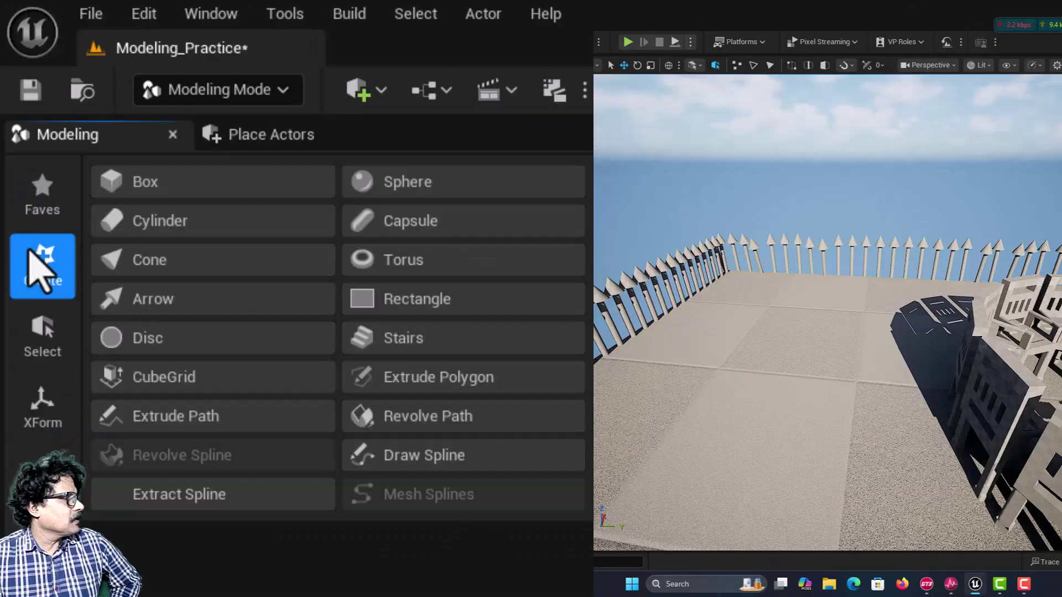
click(162, 180)
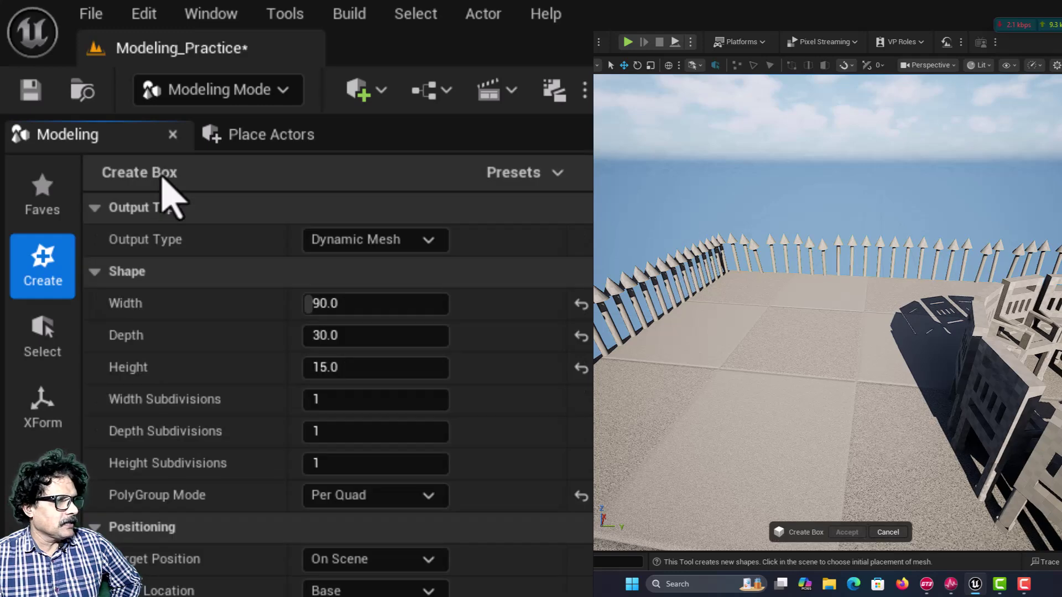
click(354, 303)
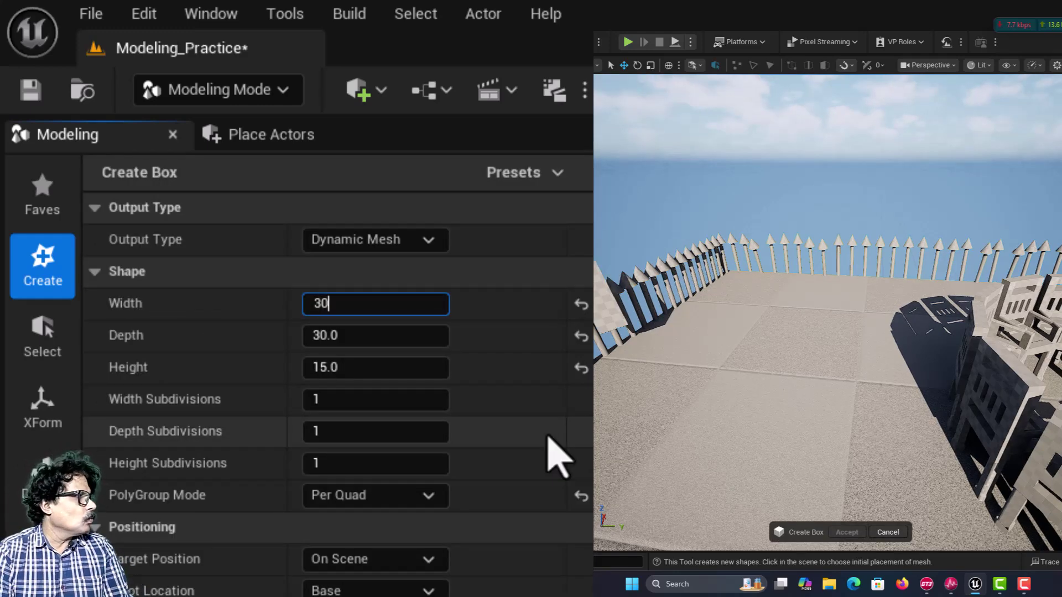
text(30)
key(Tab)
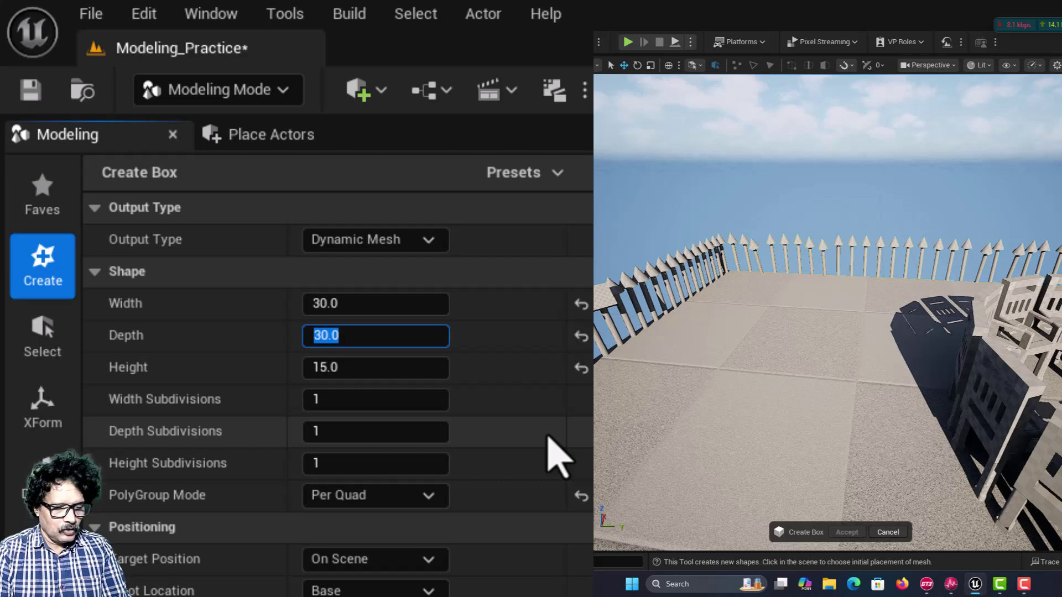
key(Tab)
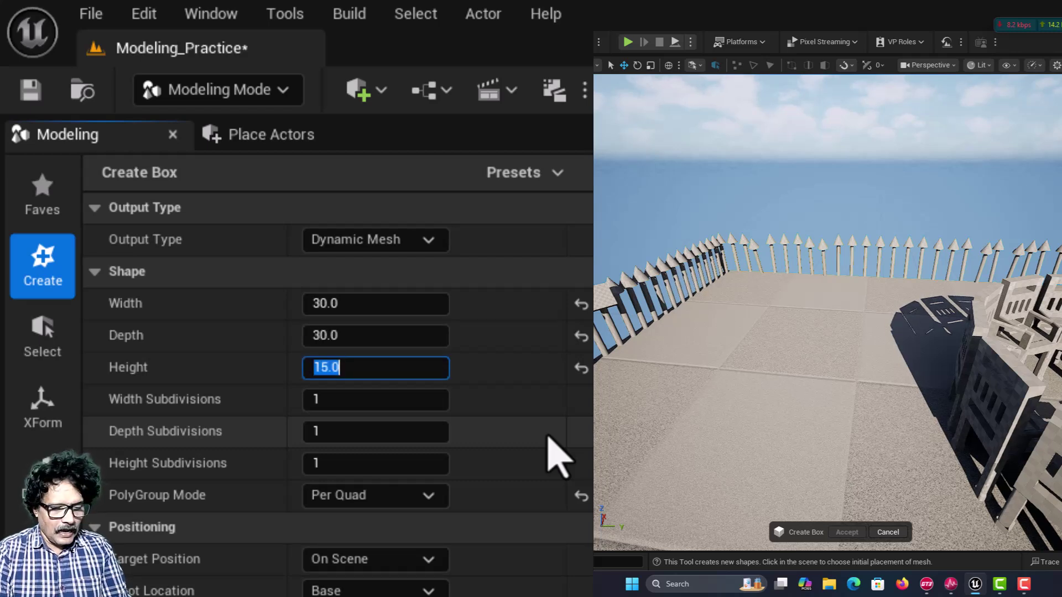
text(100)
key(Return)
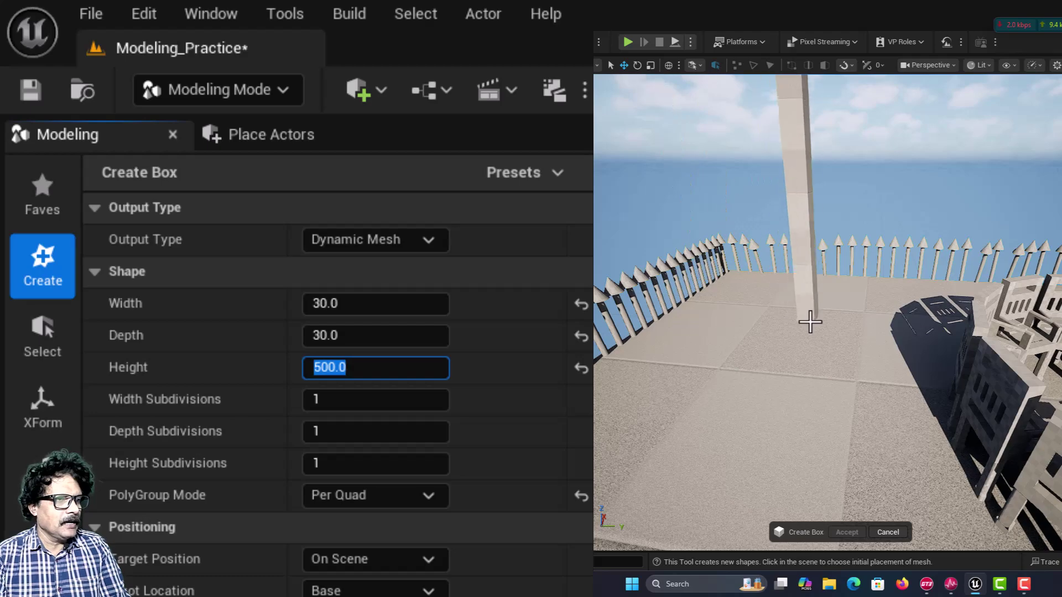
- Place the tall box on the floor beside the circle of chairs, accept it and open its name for editing
click(875, 299)
scroll(876, 299, down, 5)
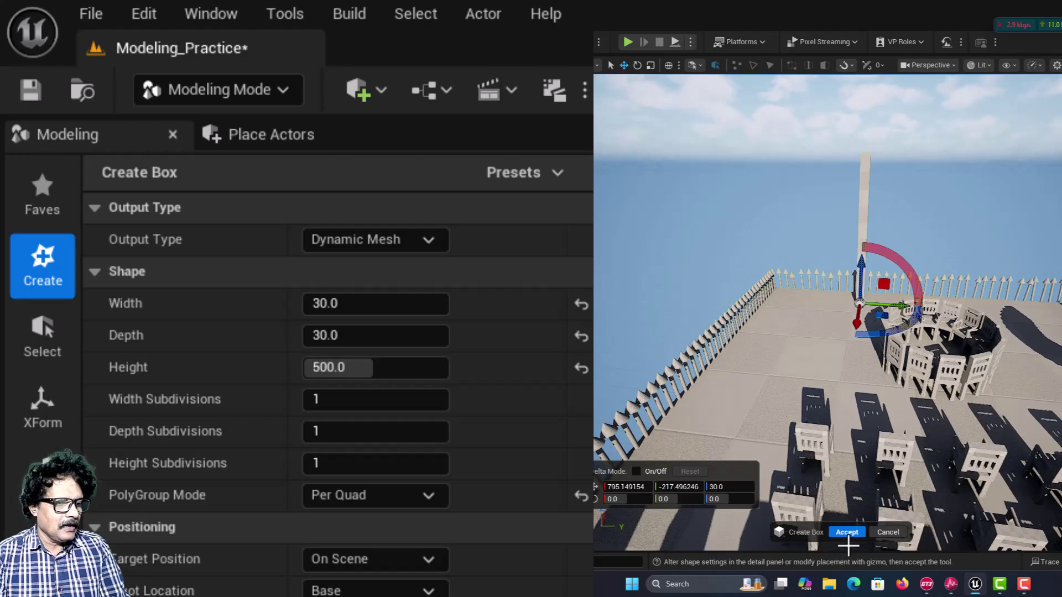
click(848, 532)
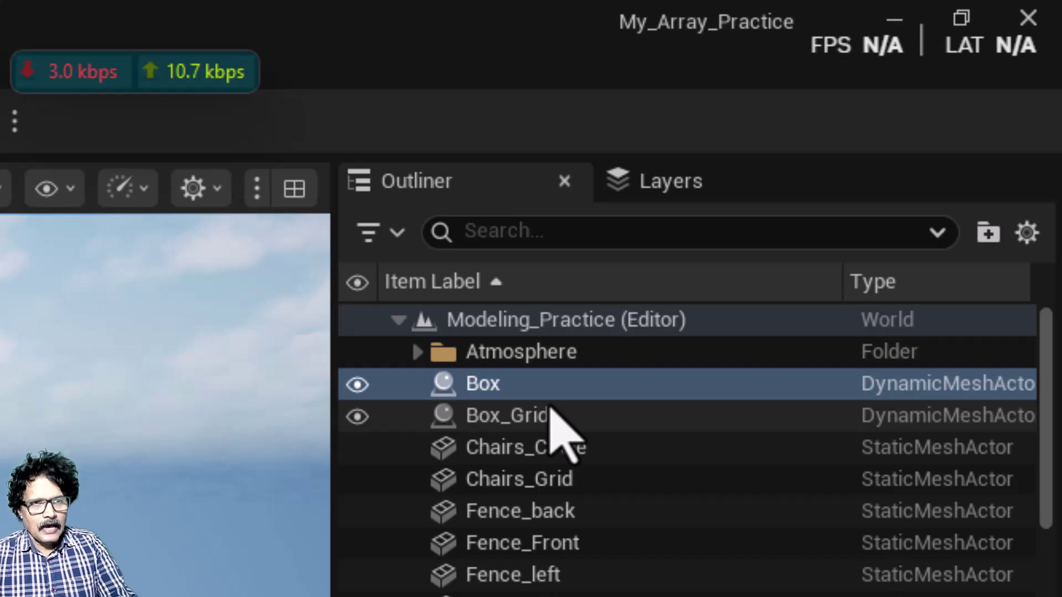
key(F2)
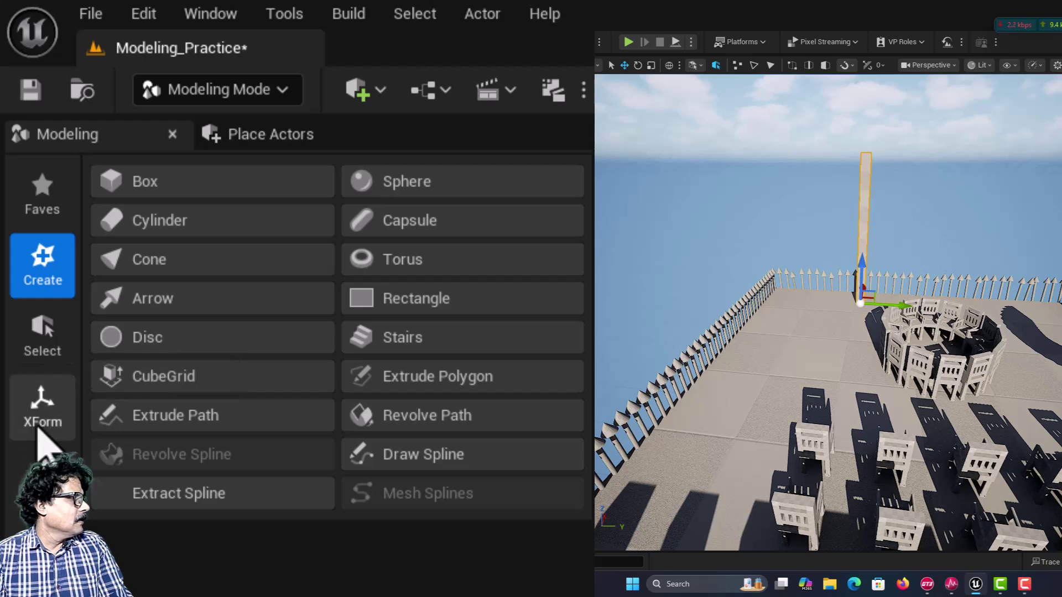
- Start a Line pattern of the tall box along the Y axis and move it to about Y 11.16
click(39, 426)
click(437, 340)
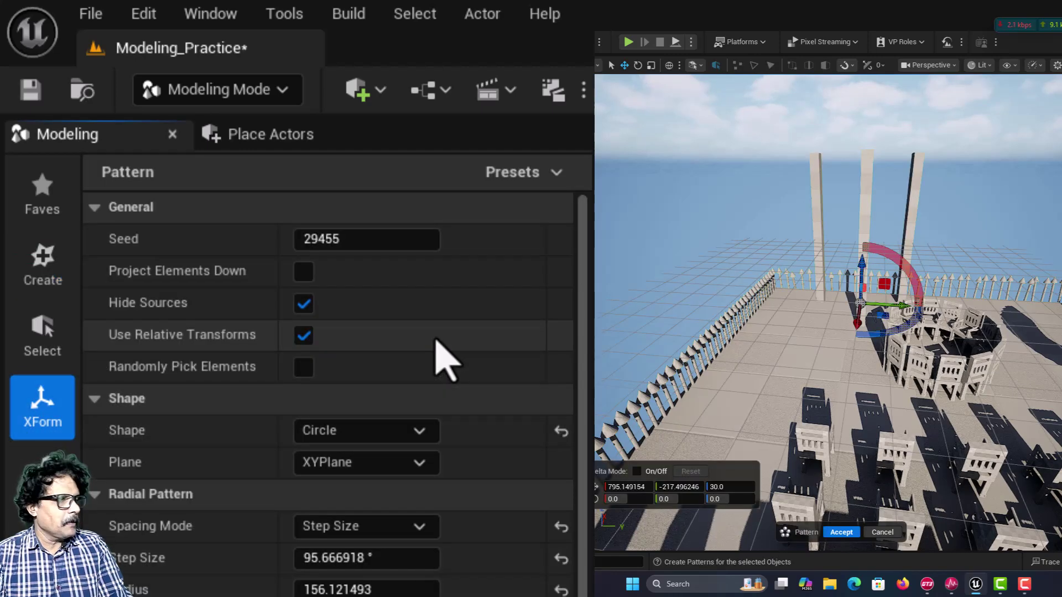
click(368, 437)
click(363, 450)
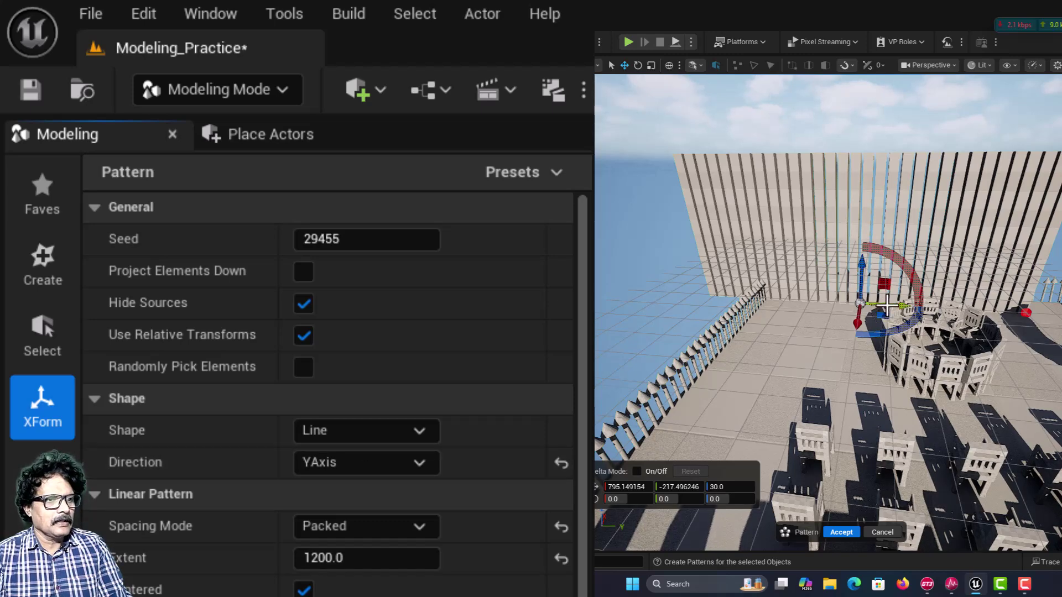
drag(887, 306, 952, 306)
- Enable End Scale on the box pattern and set its proportional Start Scale to 0.1
scroll(451, 280, down, 10)
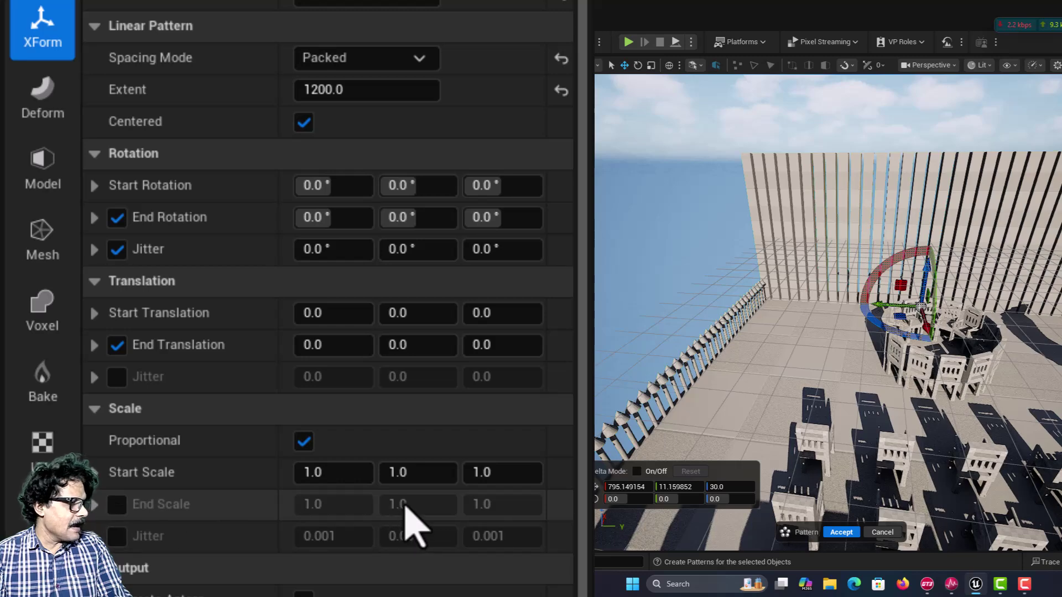
click(117, 505)
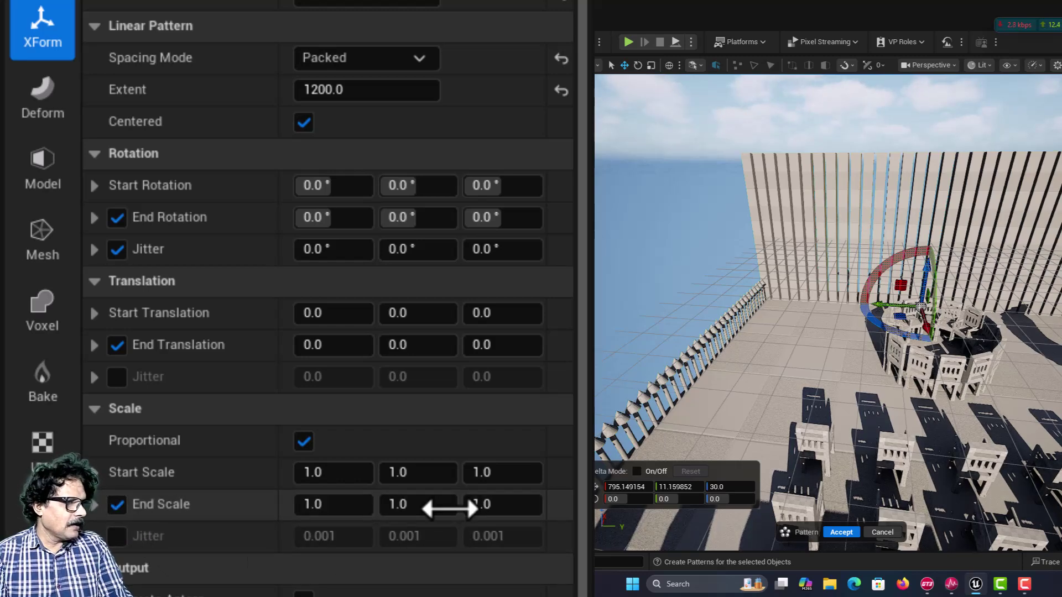
scroll(936, 250, down, 3)
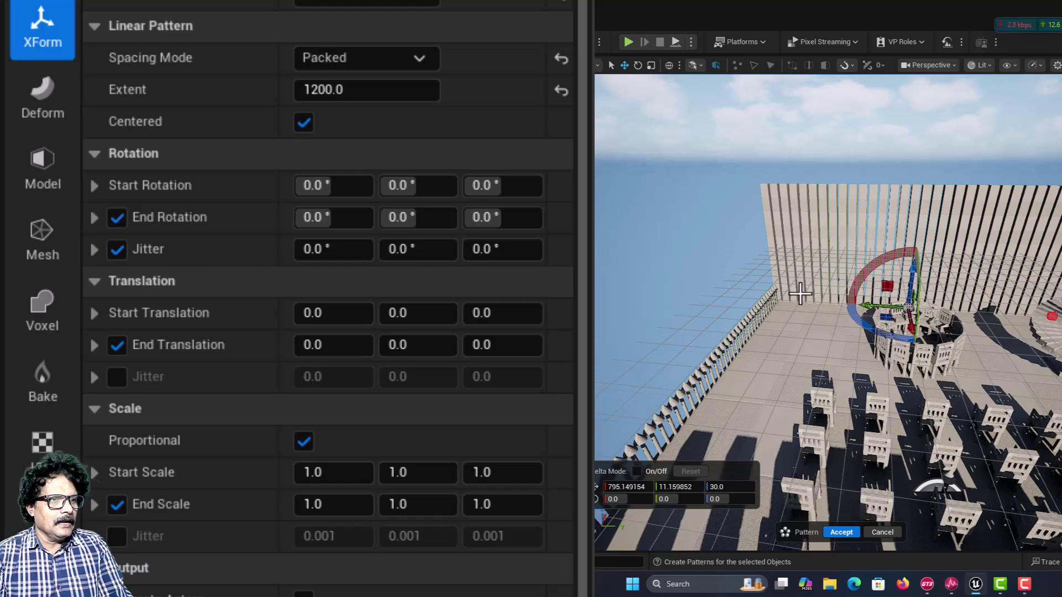
right_drag(800, 293, 794, 210)
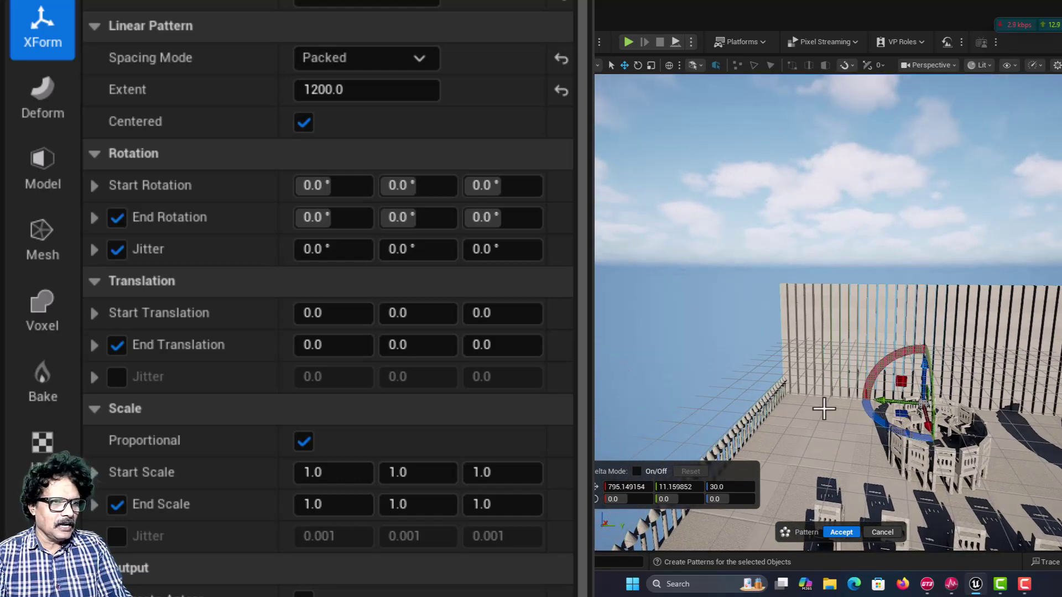
right_drag(723, 435, 769, 437)
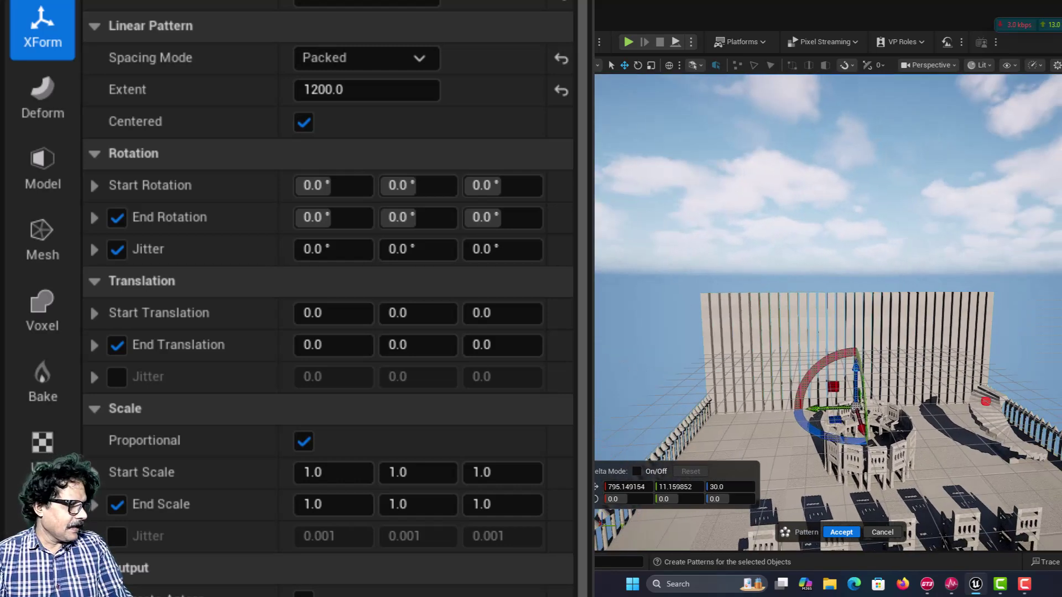
click(486, 473)
text(.1)
key(Return)
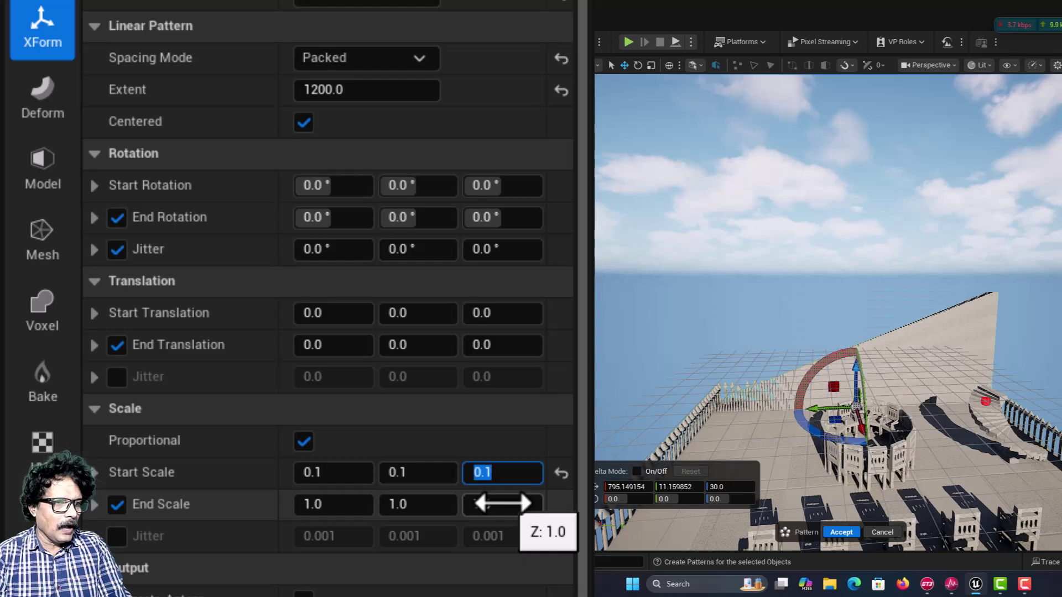
click(501, 504)
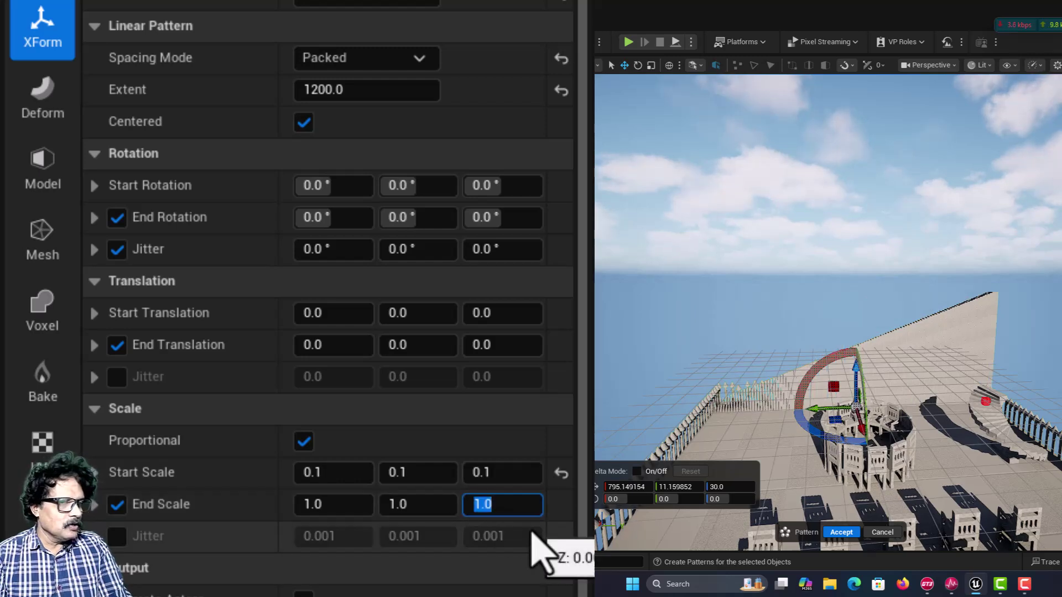
right_drag(684, 373, 670, 369)
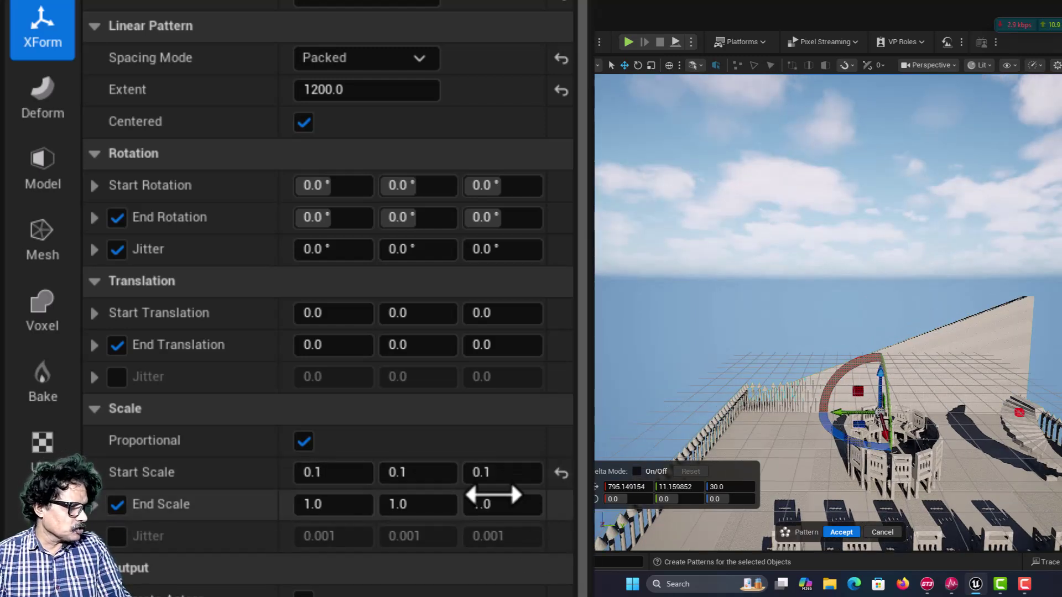
- Turn off Proportional scaling and set the box pattern's Start Scale to 1 in X and Y
click(303, 442)
click(310, 474)
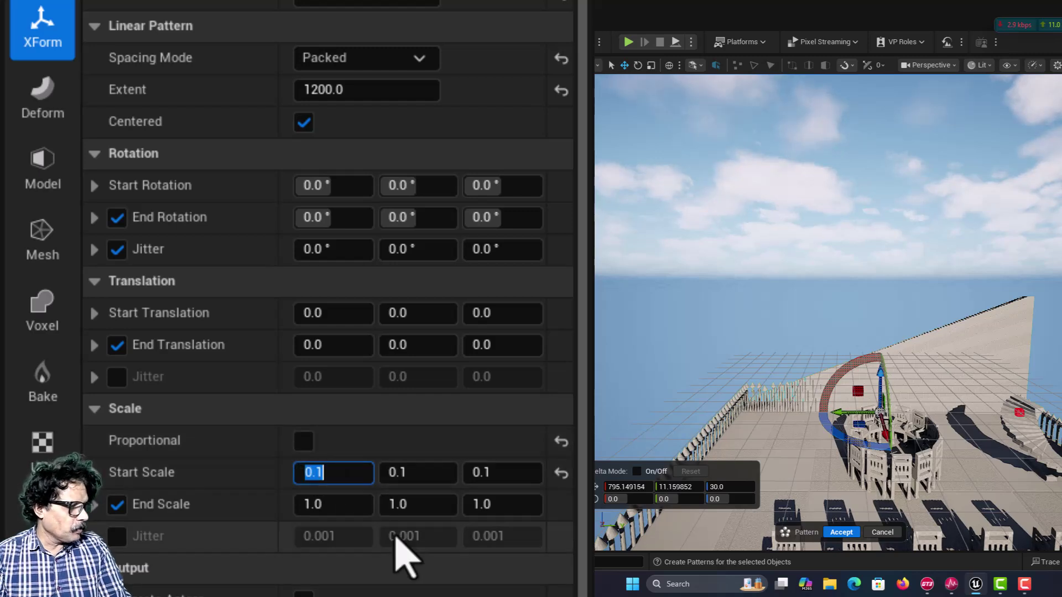
text(1)
key(Tab)
text(1)
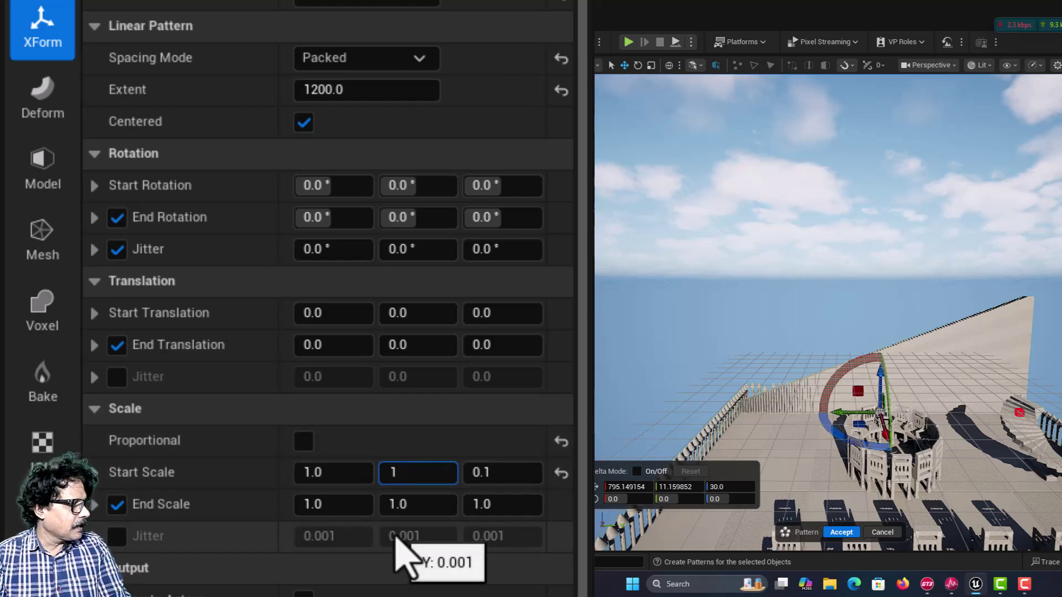
key(Tab)
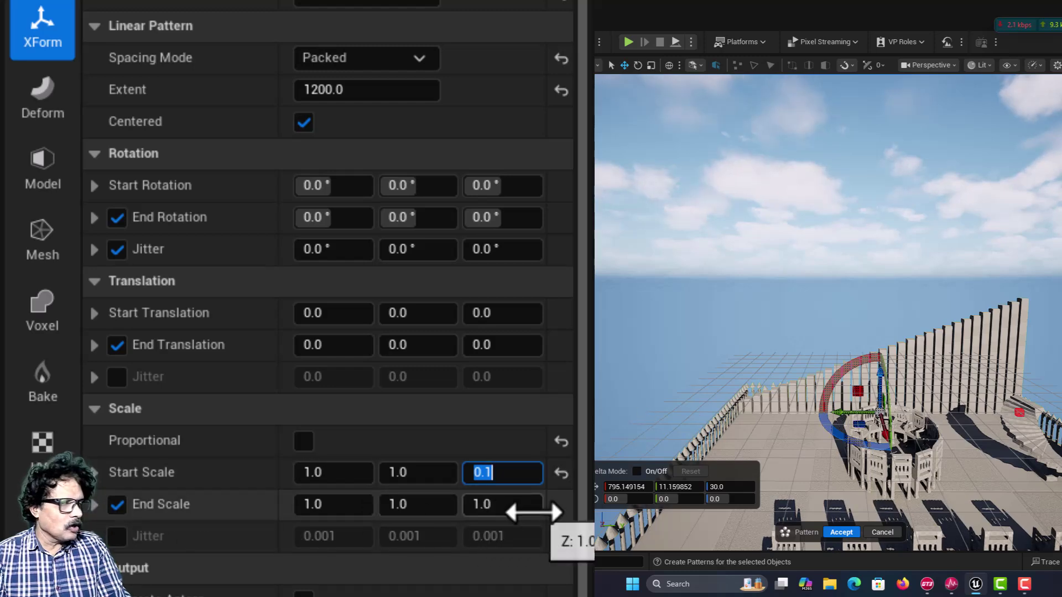
- Inspect the rising row of boxes up close and accept the box pattern
right_drag(975, 380, 956, 403)
key(s)
key(w)
key(w)
key(w)
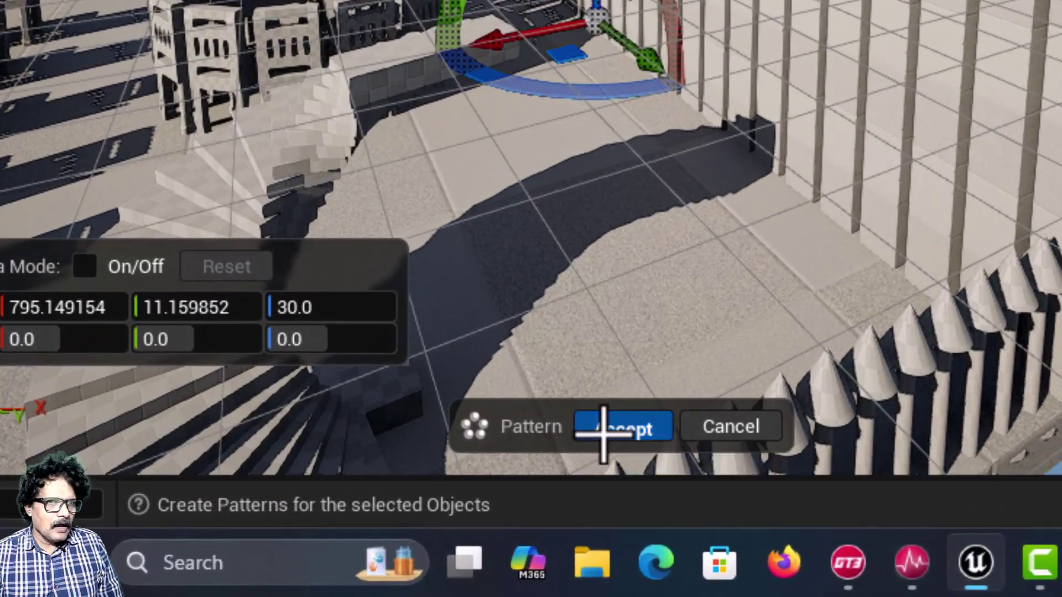
click(841, 532)
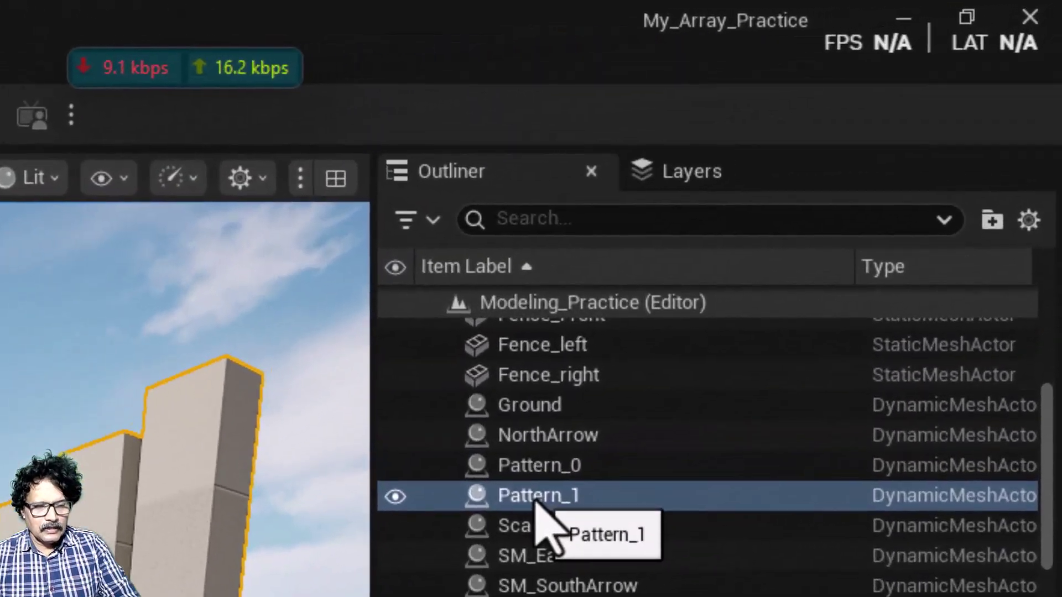
- Delete the old Scale_pattern actor from the level
scroll(871, 188, down, 1)
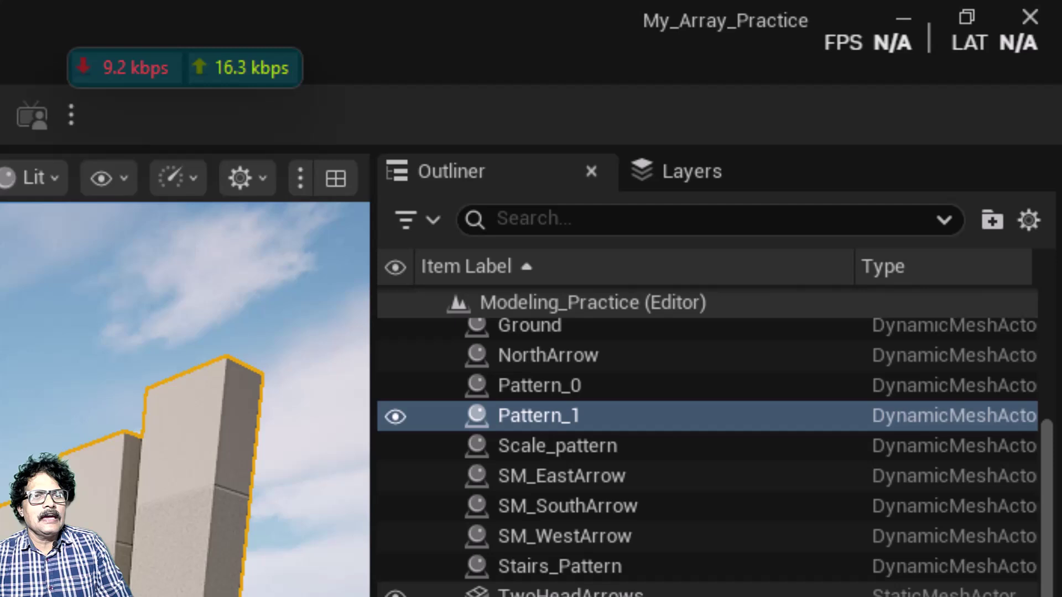
click(578, 446)
key(Delete)
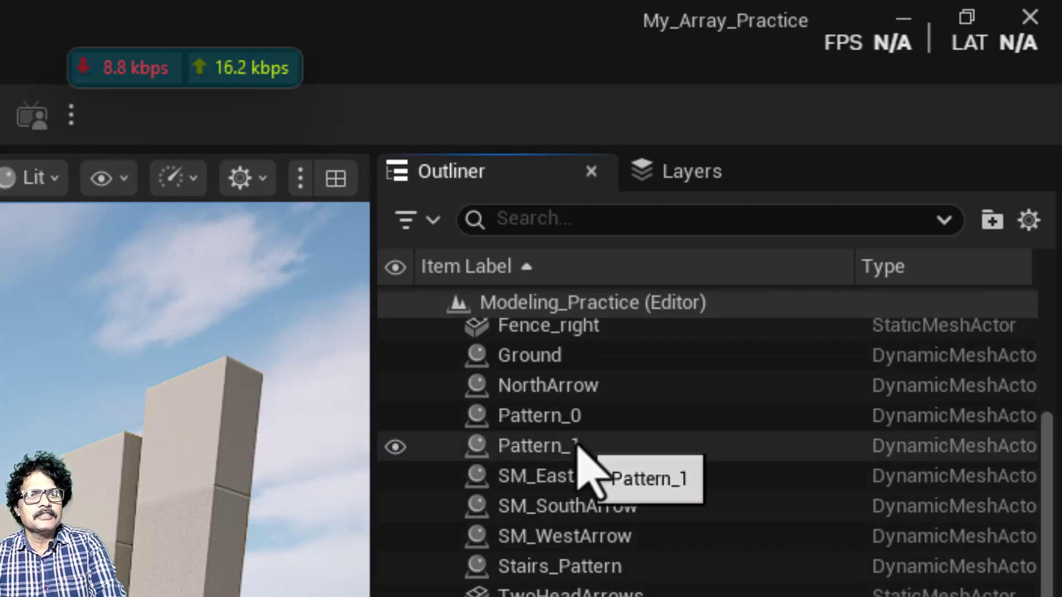
- Rename the Pattern_1 actor as Scale_Pattern
click(545, 446)
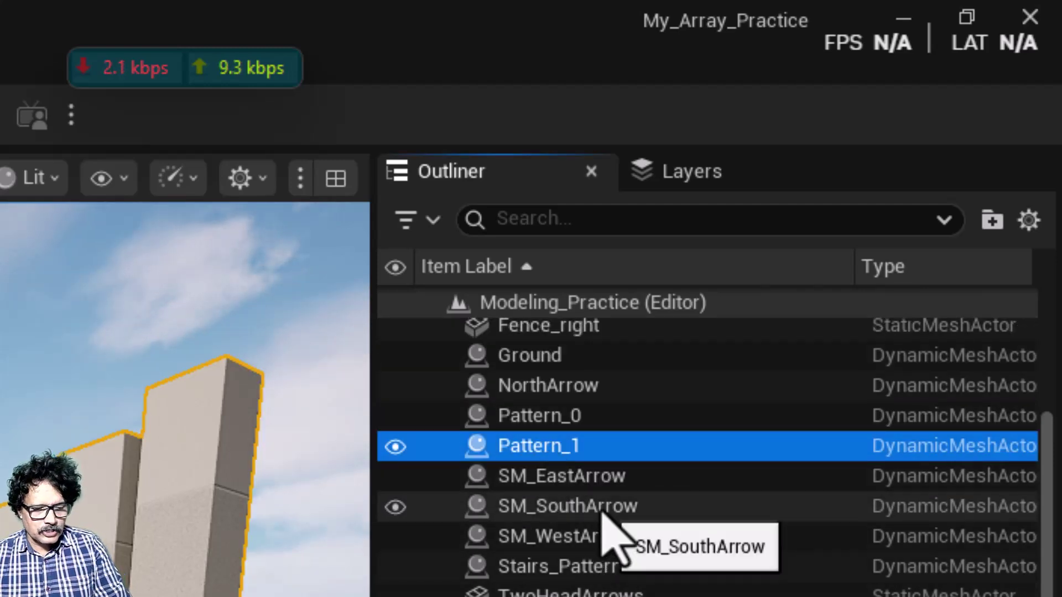
key(F2)
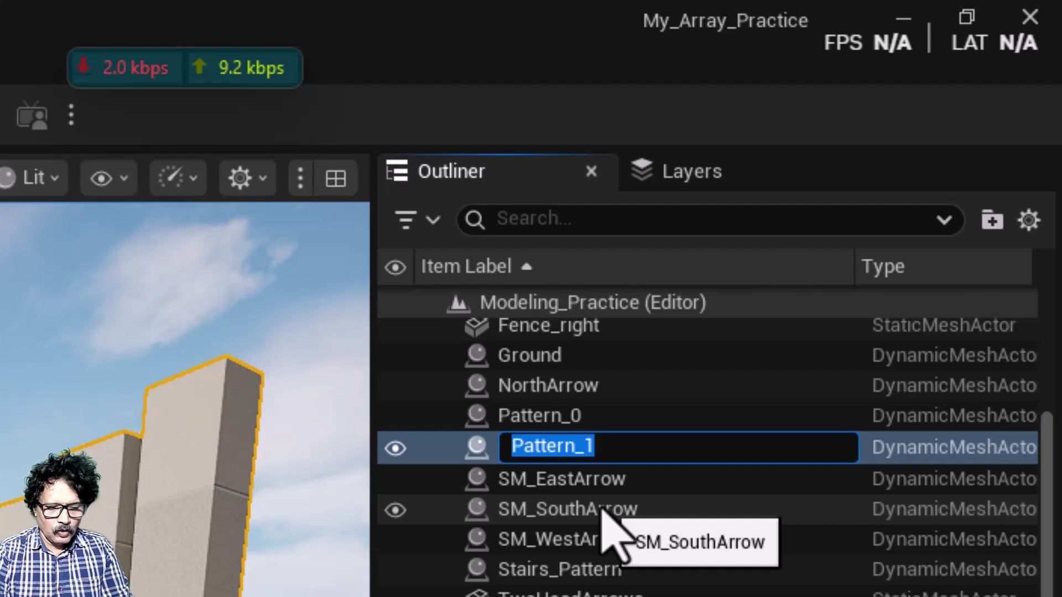
text(Scale_+)
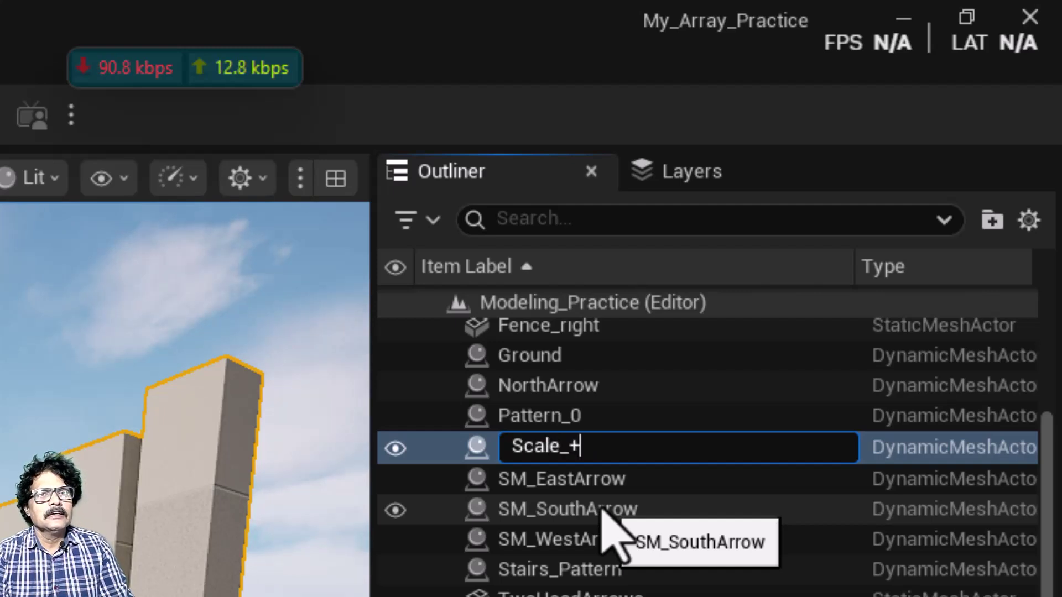
key(BackSpace)
text(Pattern)
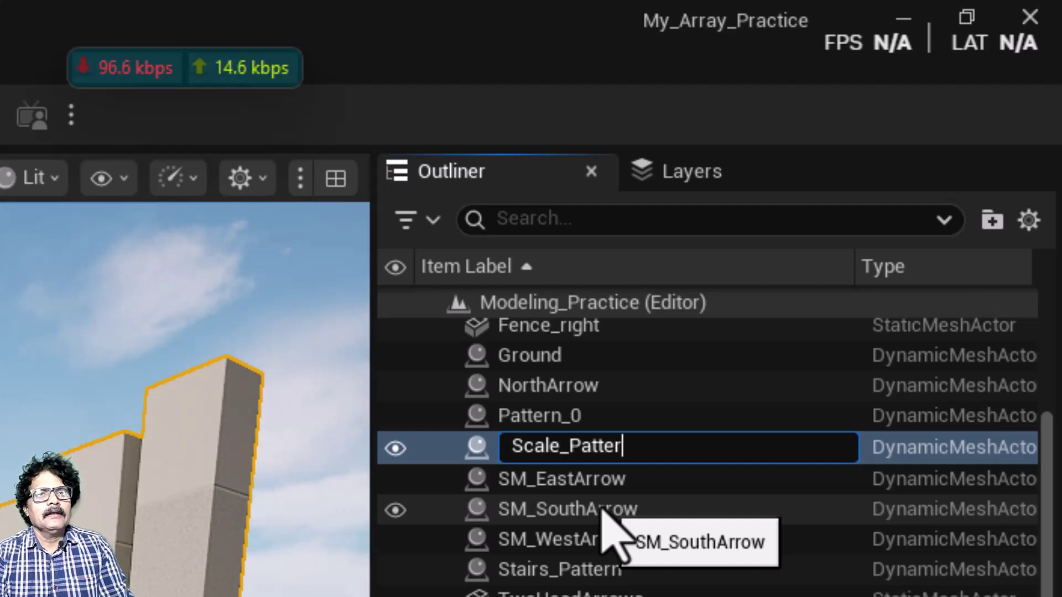
key(Return)
- Delete the old Stairs_Pattern actor from the level
click(564, 460)
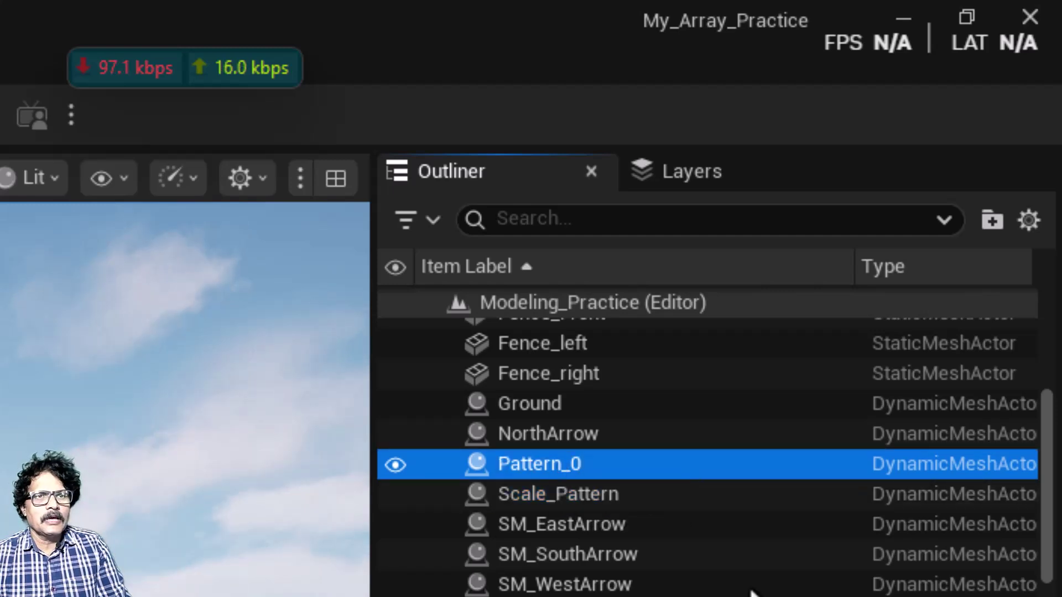
scroll(636, 514, down, 1)
click(615, 568)
scroll(622, 581, up, 1)
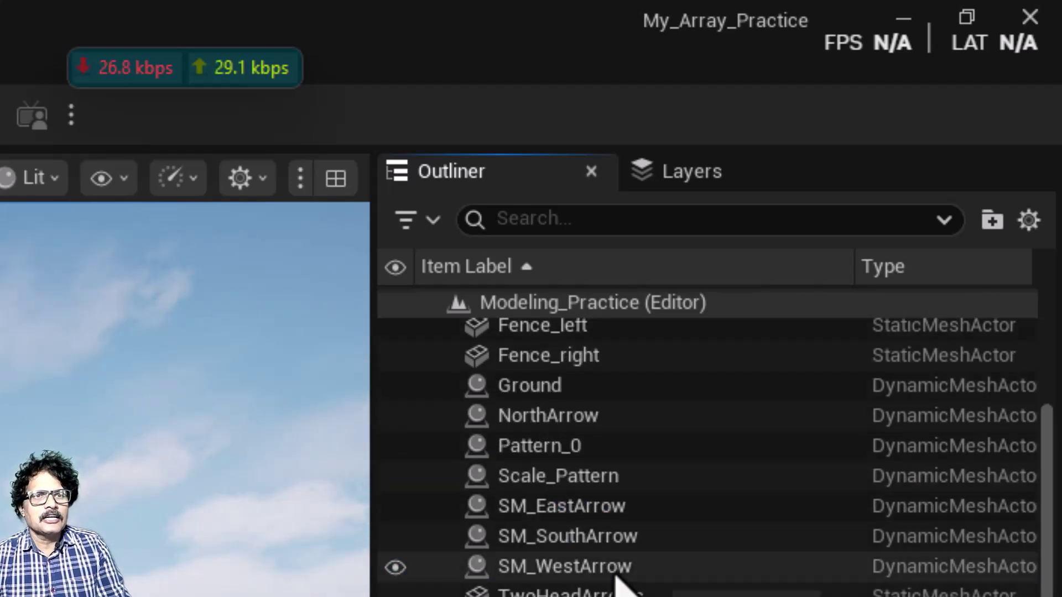
scroll(631, 553, up, 3)
scroll(630, 556, down, 1)
scroll(617, 537, down, 2)
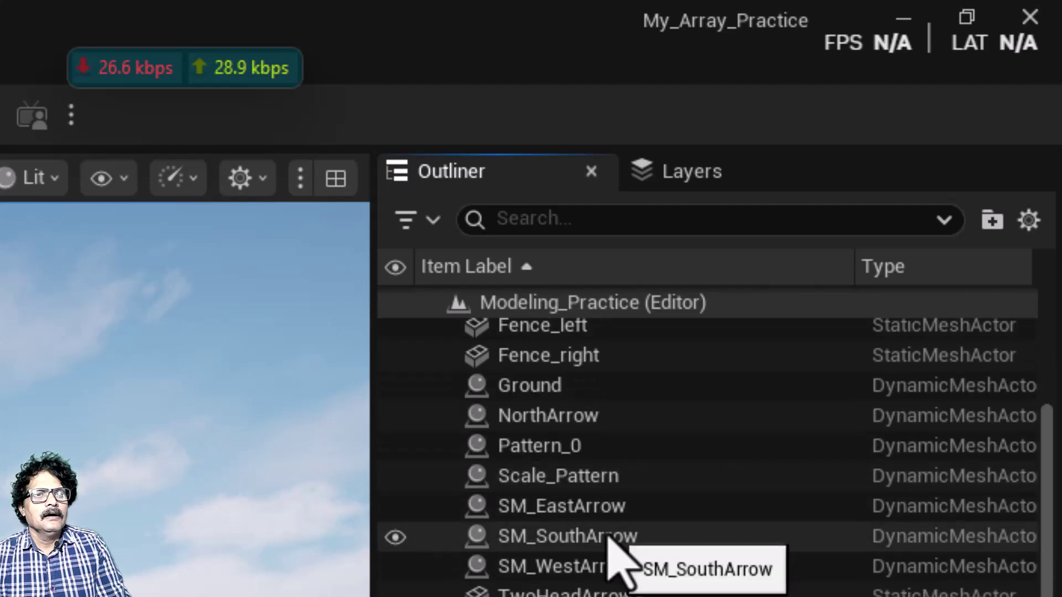
- Rename the Pattern_0 actor as Stairs_pattern
click(571, 450)
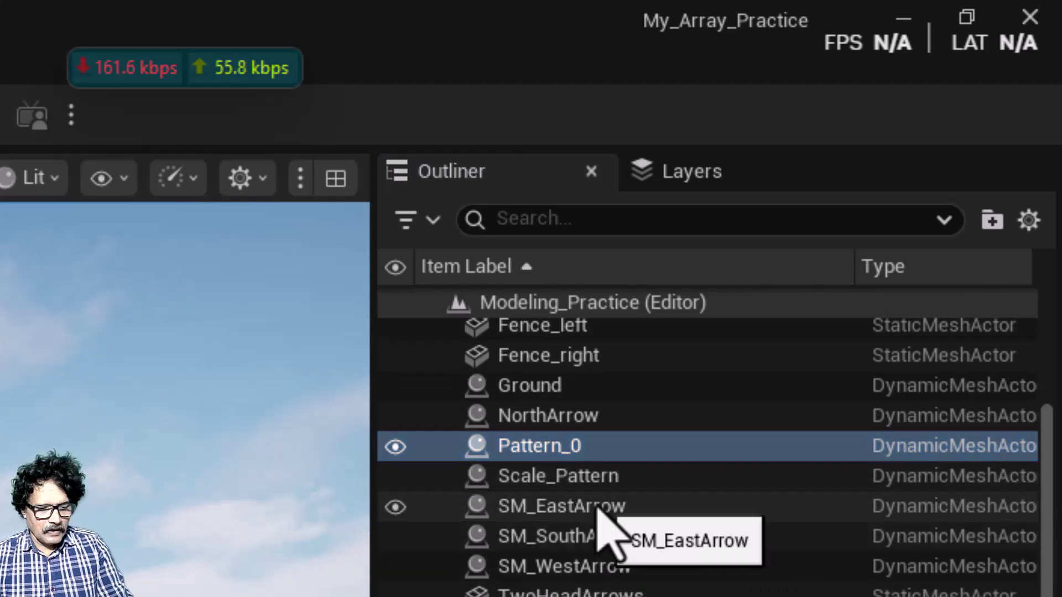
key(F2)
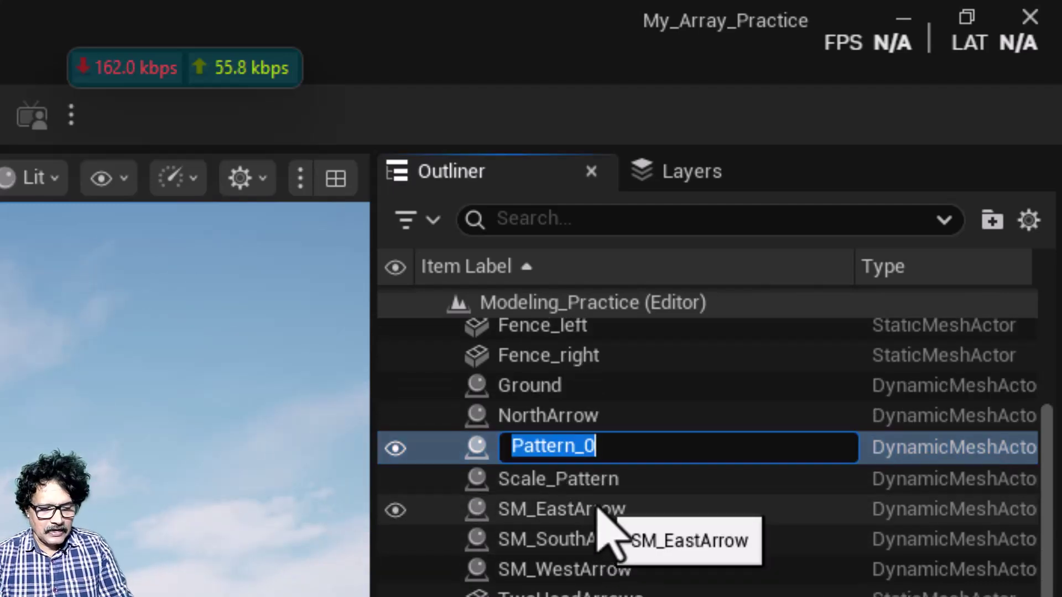
text(Staris_)
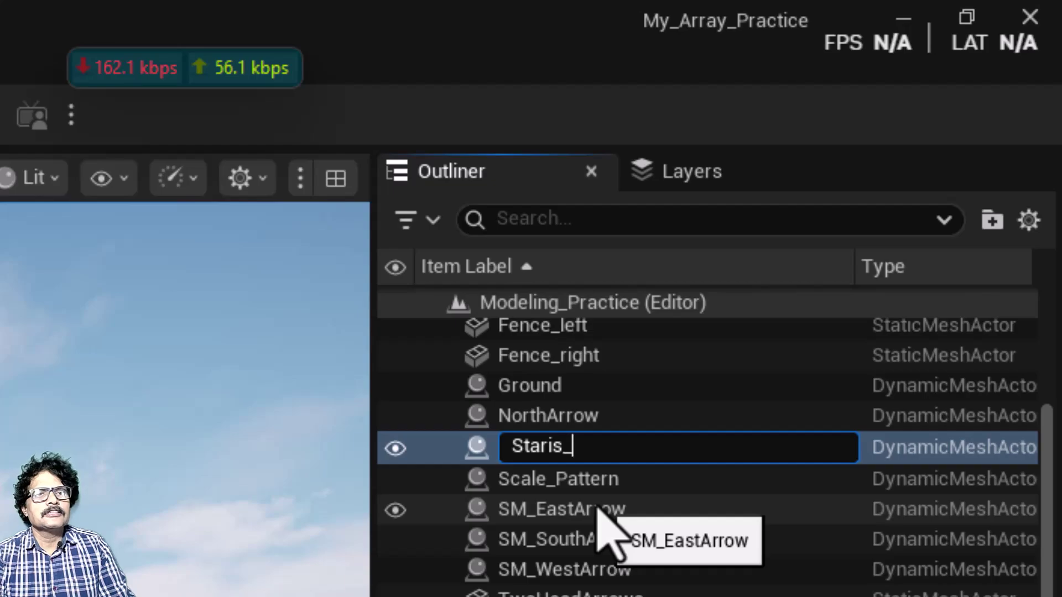
key(BackSpace)
key(BackSpace)
key(BackSpace)
key(BackSpace)
text(irs_pa)
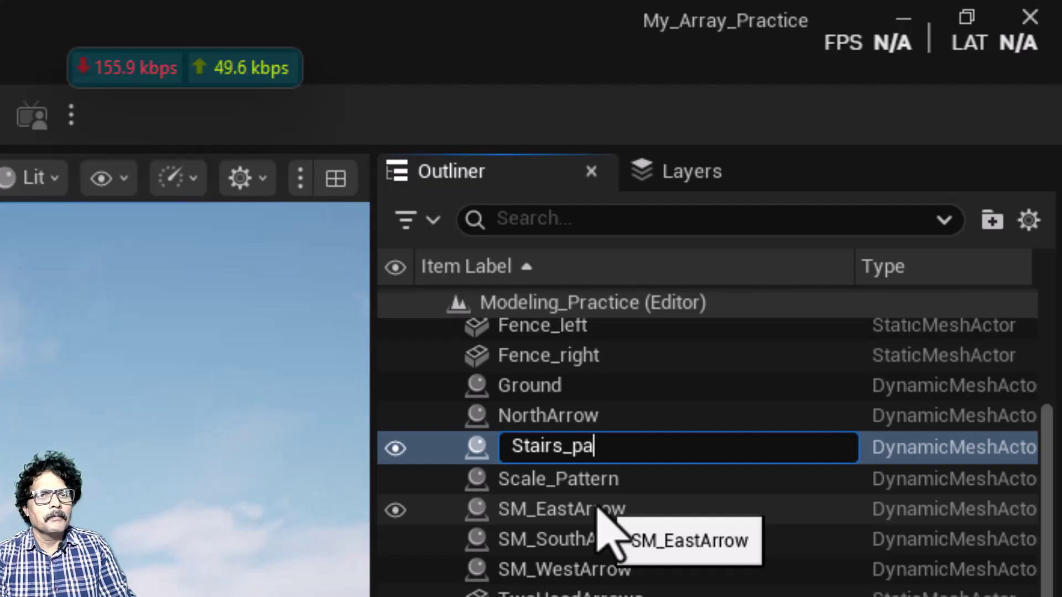
text(t)
text(tern)
key(Return)
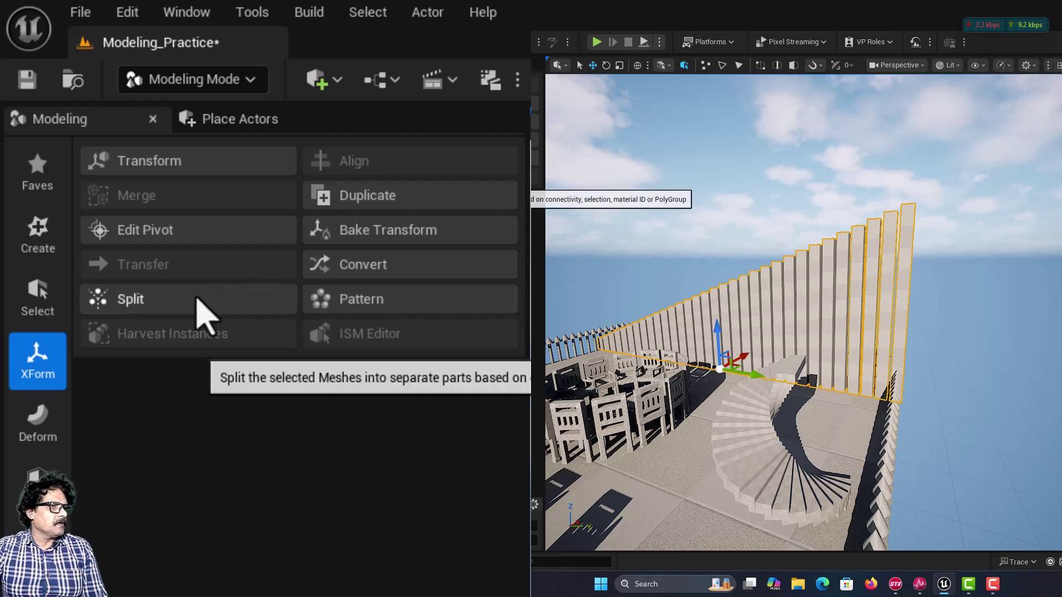
- Split the Scale_Pattern mesh into separate boxes by mesh topology, accept, and review the resulting actors
click(201, 309)
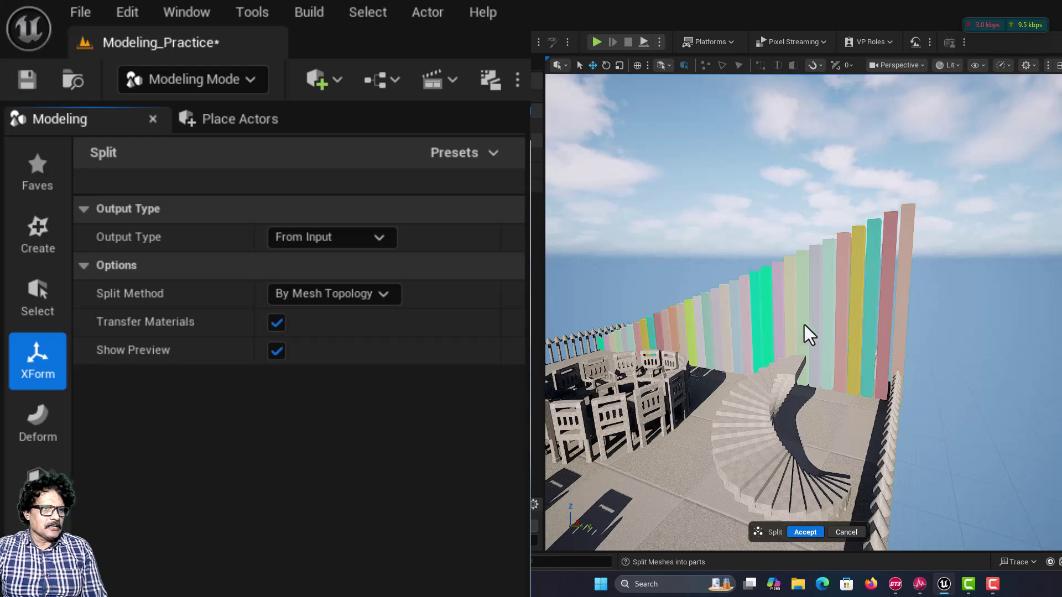
click(806, 532)
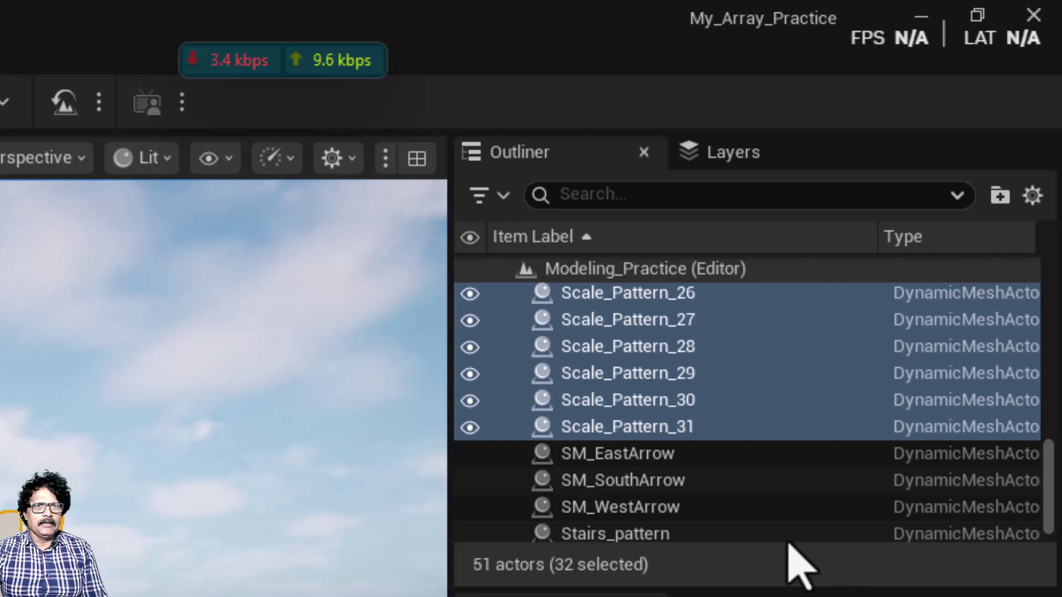
scroll(723, 502, up, 6)
scroll(723, 502, up, 5)
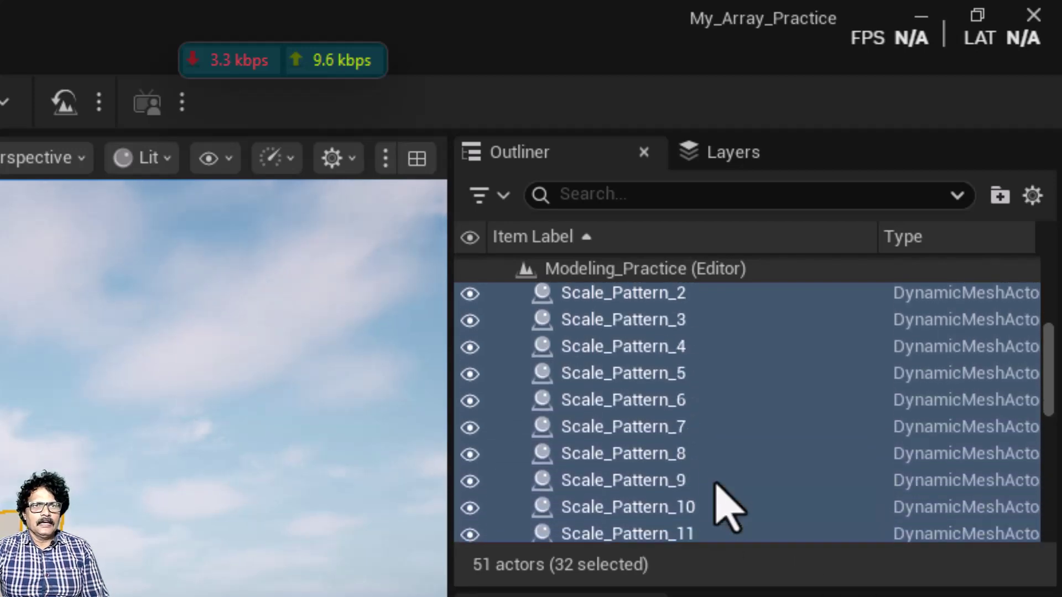
scroll(717, 484, down, 1)
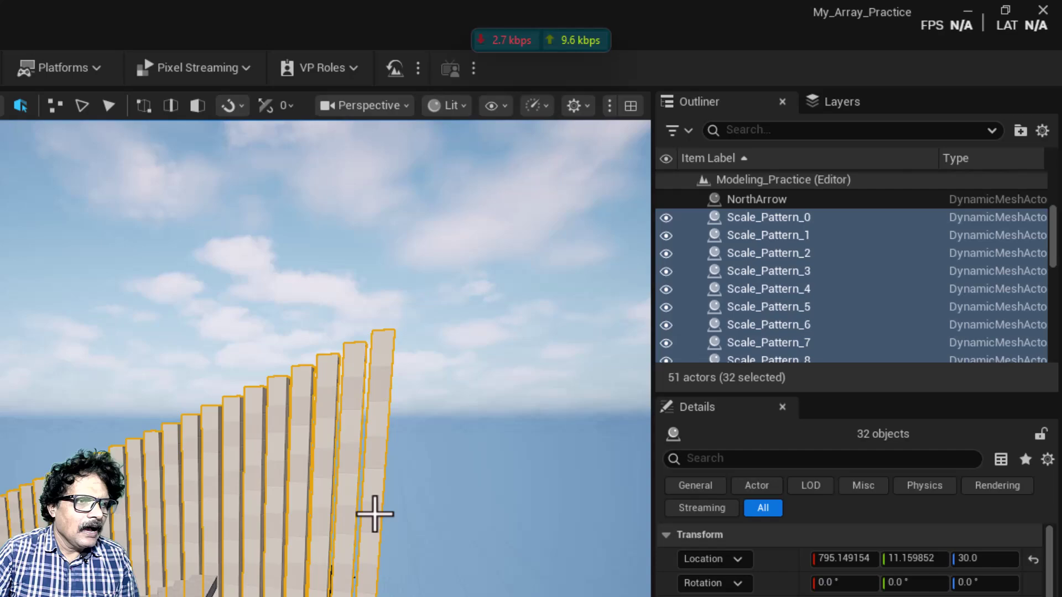
- Select the thirteen tallest boxes of the rising row, picking the last one in the Front view, and delete them
click(375, 513)
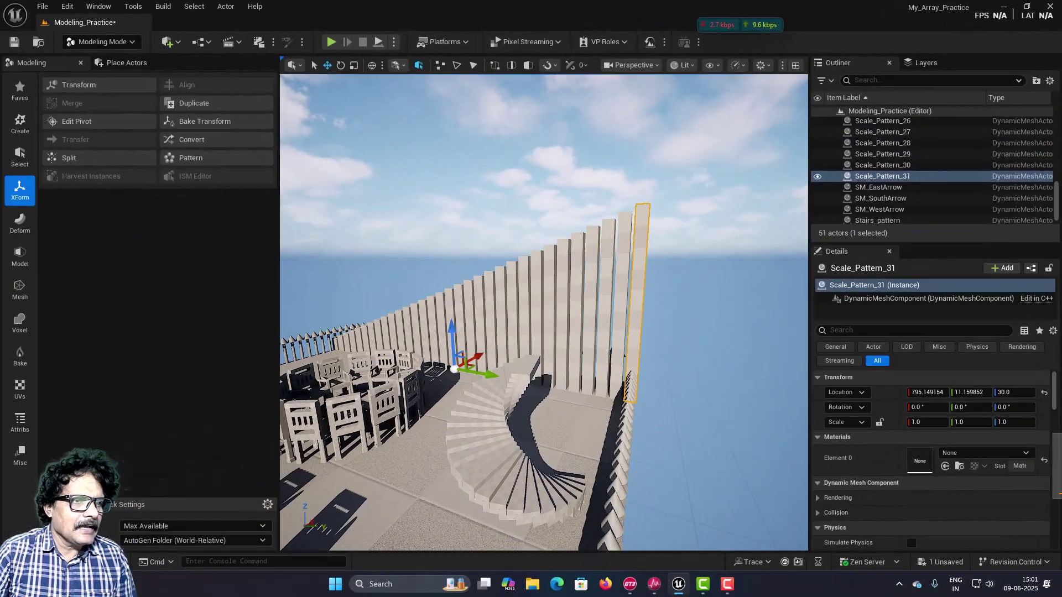
ctrl+click(621, 323)
ctrl+click(593, 325)
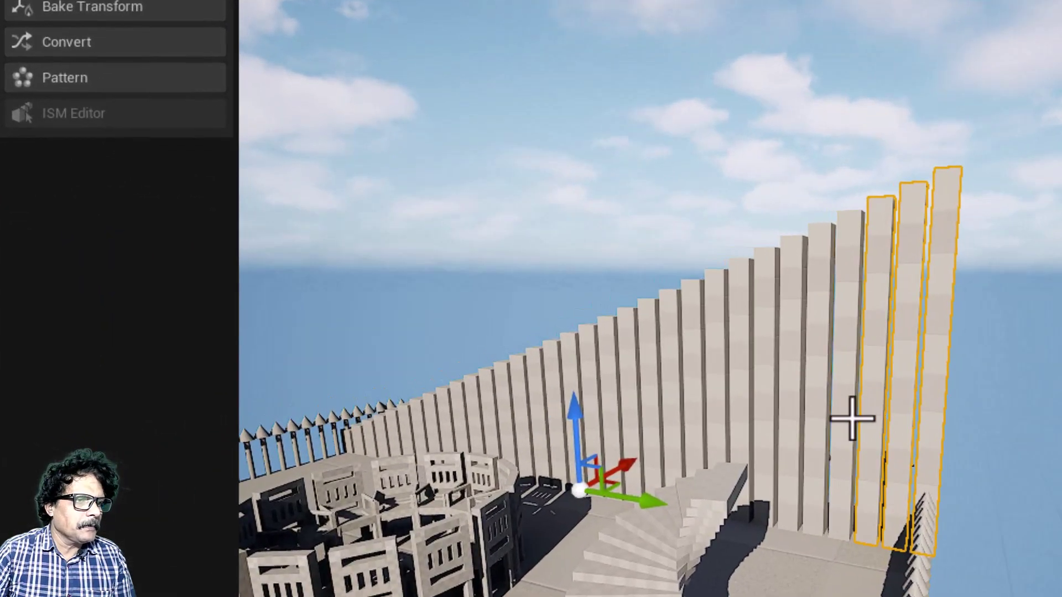
ctrl+click(582, 328)
ctrl+click(811, 427)
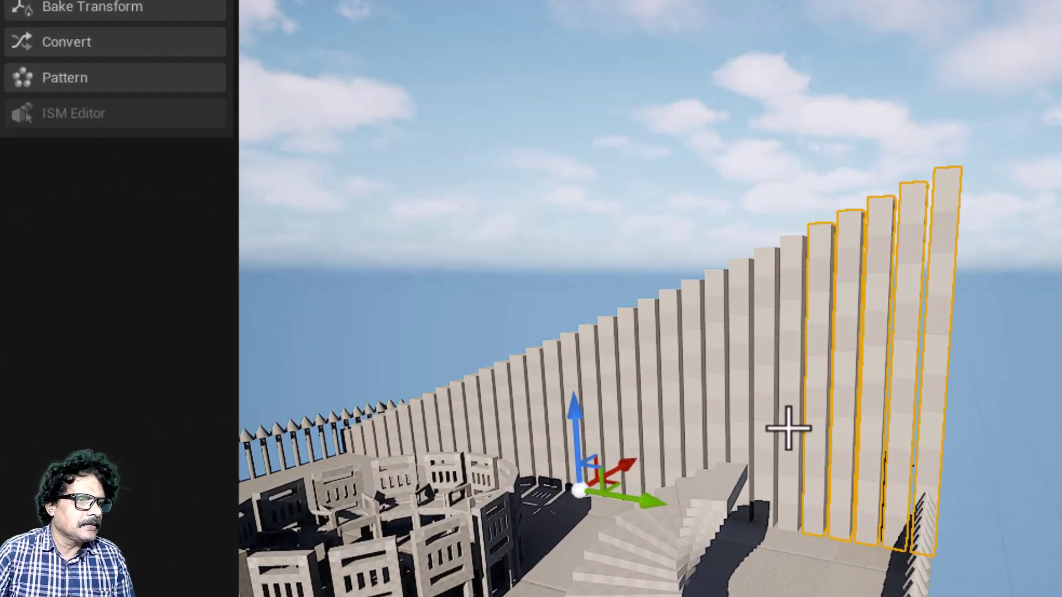
ctrl+click(785, 430)
ctrl+click(763, 431)
ctrl+click(738, 437)
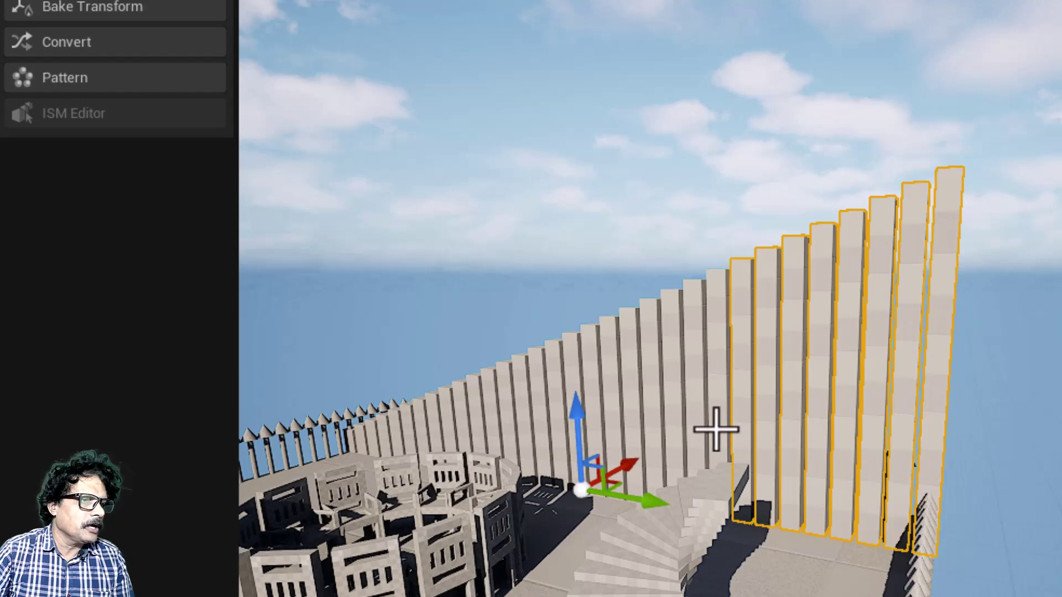
ctrl+click(713, 429)
ctrl+click(686, 433)
ctrl+click(670, 439)
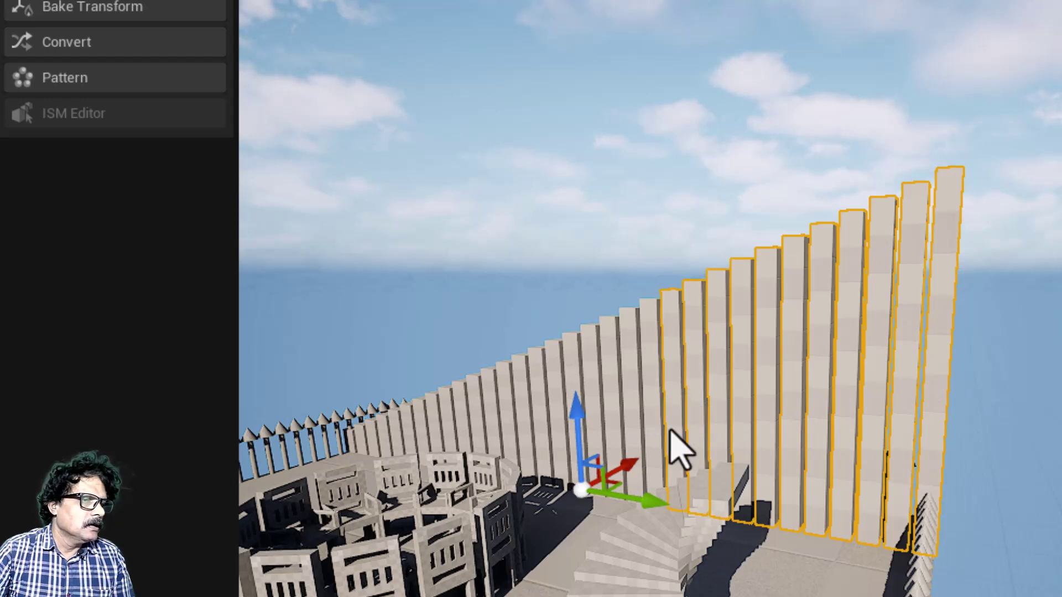
ctrl+click(650, 426)
click(653, 45)
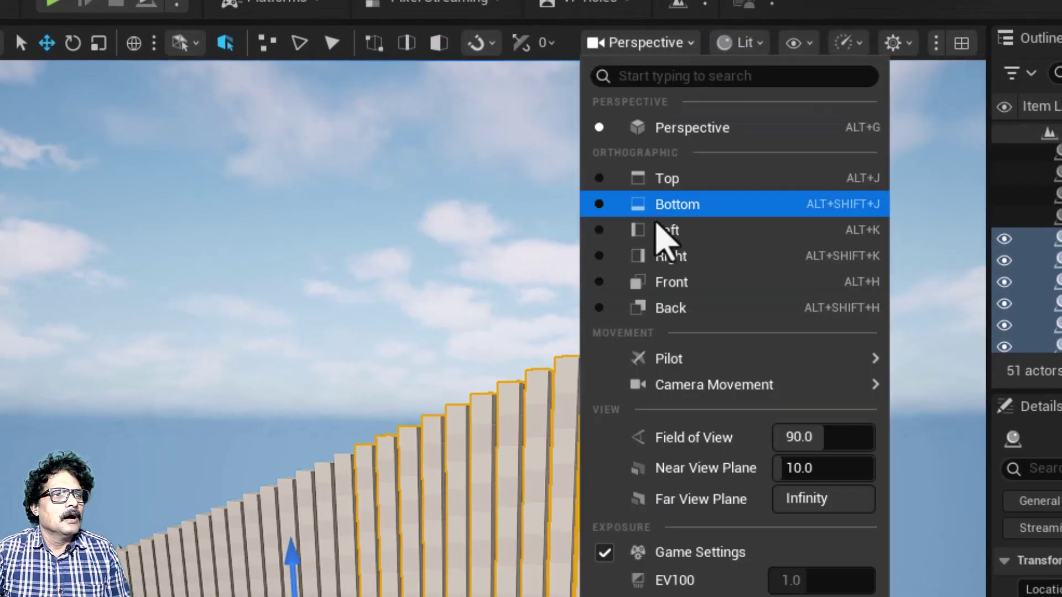
click(670, 283)
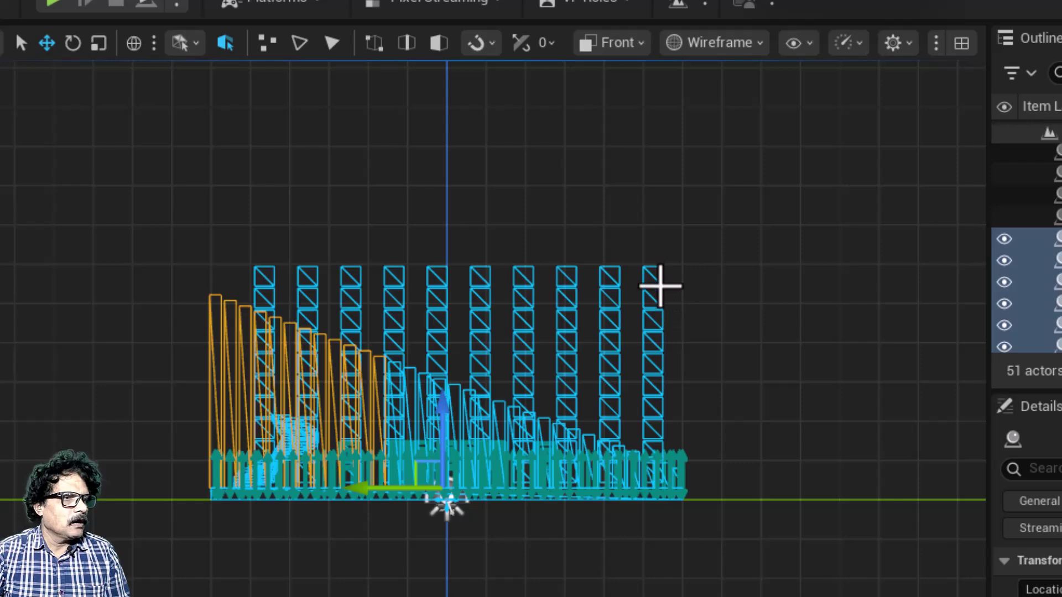
scroll(573, 384, up, 3)
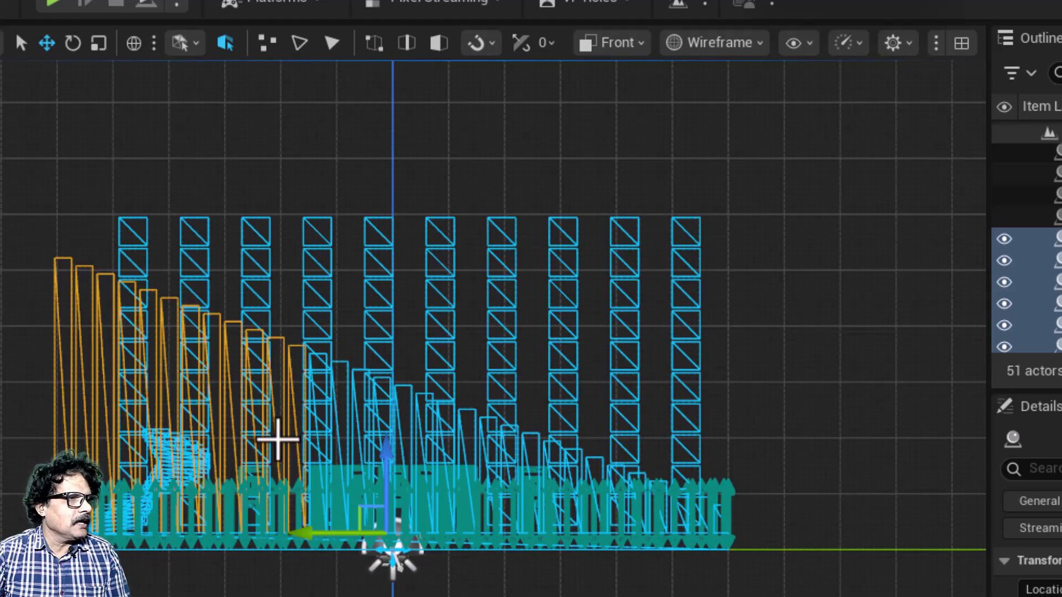
scroll(354, 382, up, 1)
scroll(350, 383, up, 1)
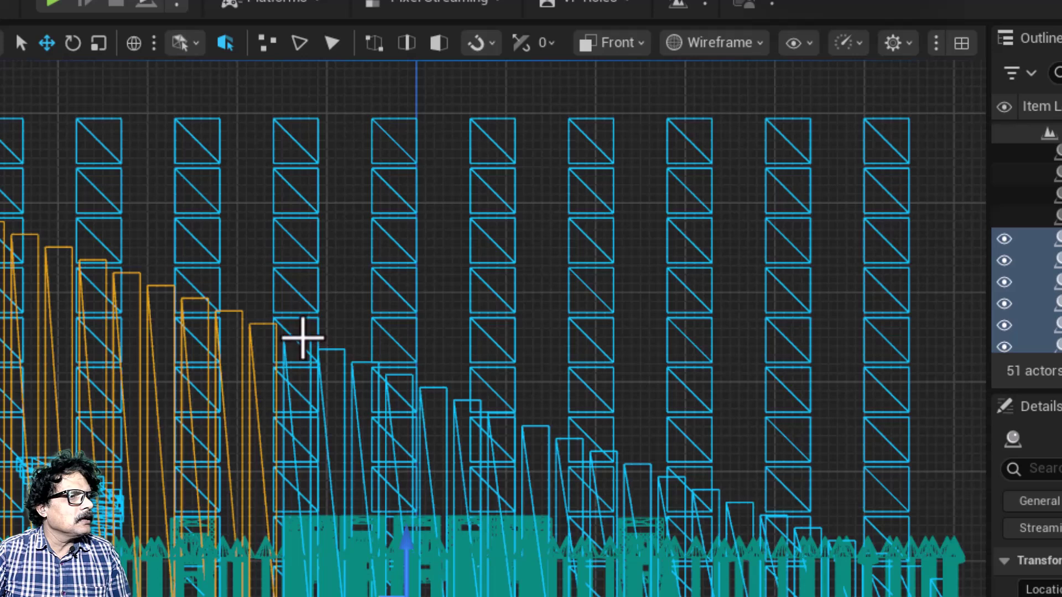
ctrl+click(300, 339)
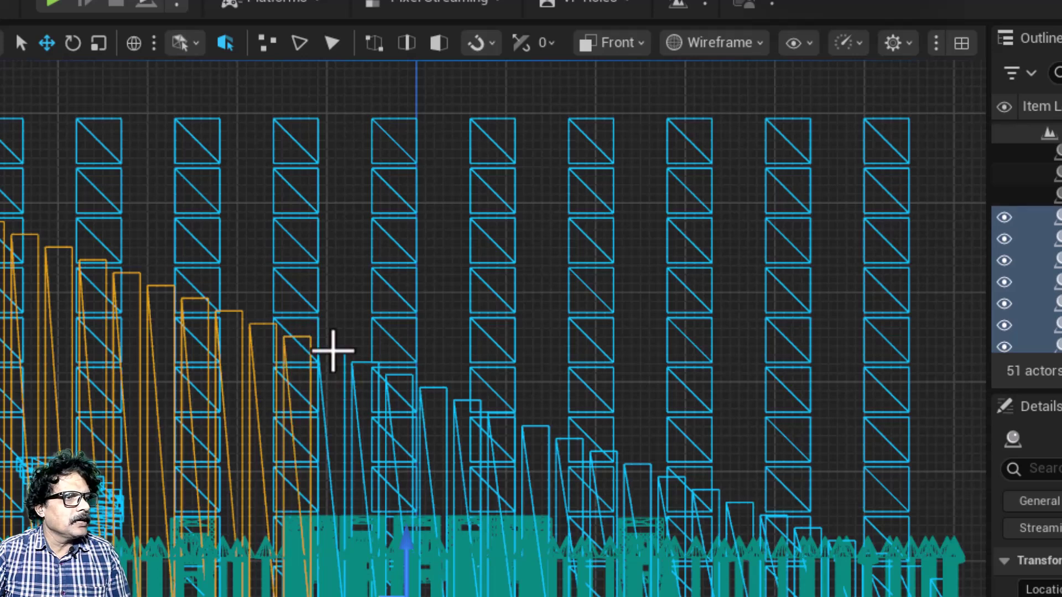
scroll(333, 350, down, 1)
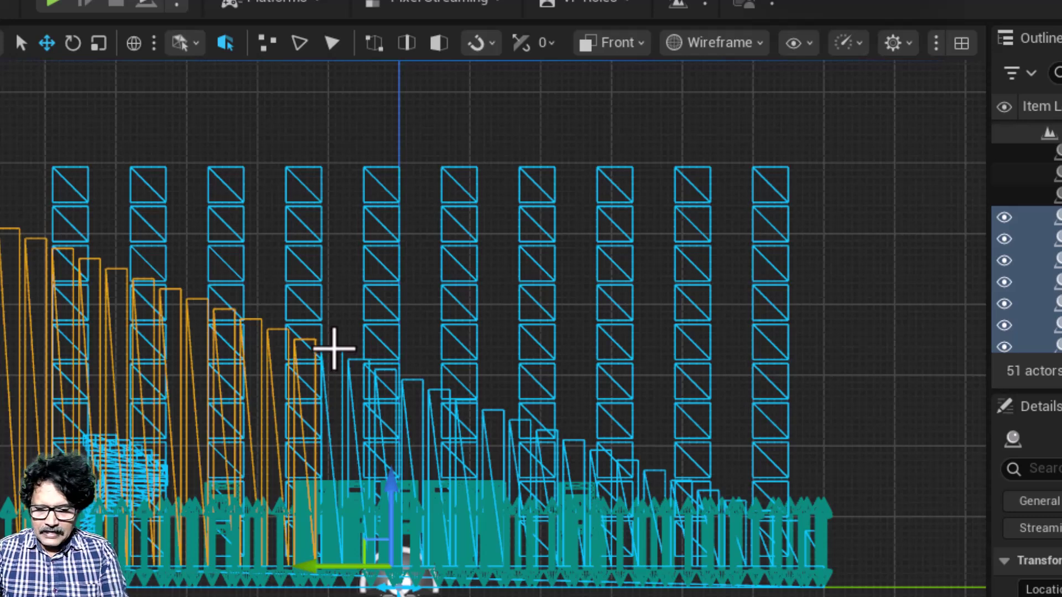
key(Delete)
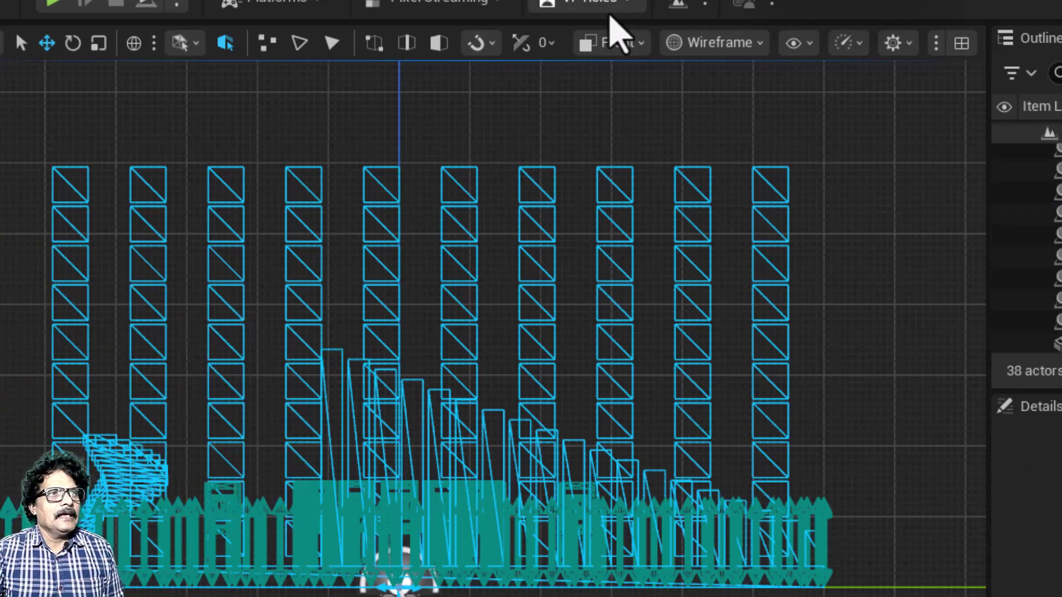
- Return to the perspective view and merge the actors Scale_Pattern_0 through Scale_Pattern_18 into one new object, deleting the inputs
click(613, 43)
click(645, 138)
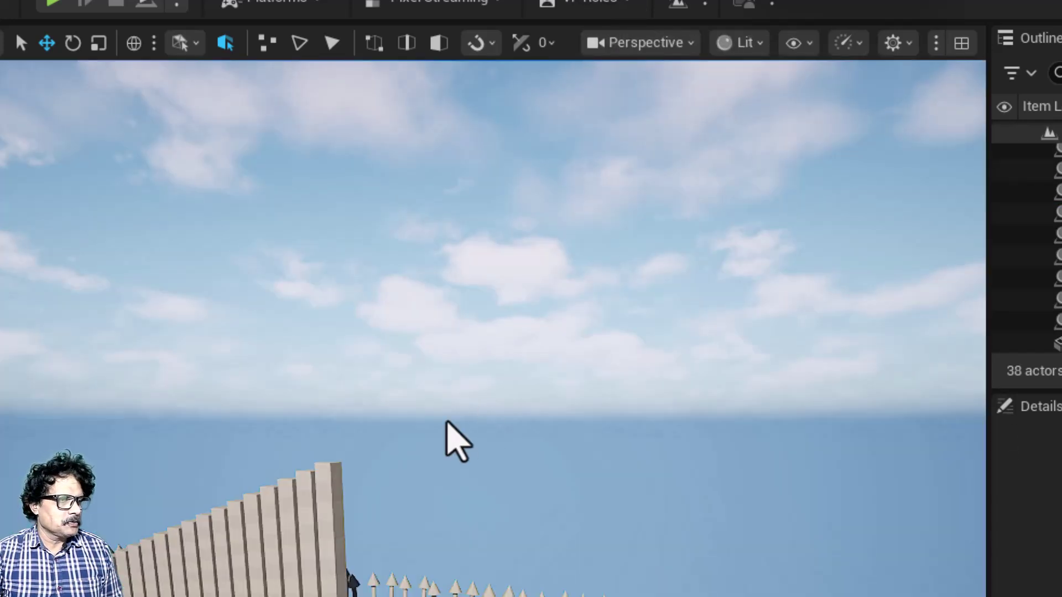
right_drag(448, 434, 448, 434)
click(318, 475)
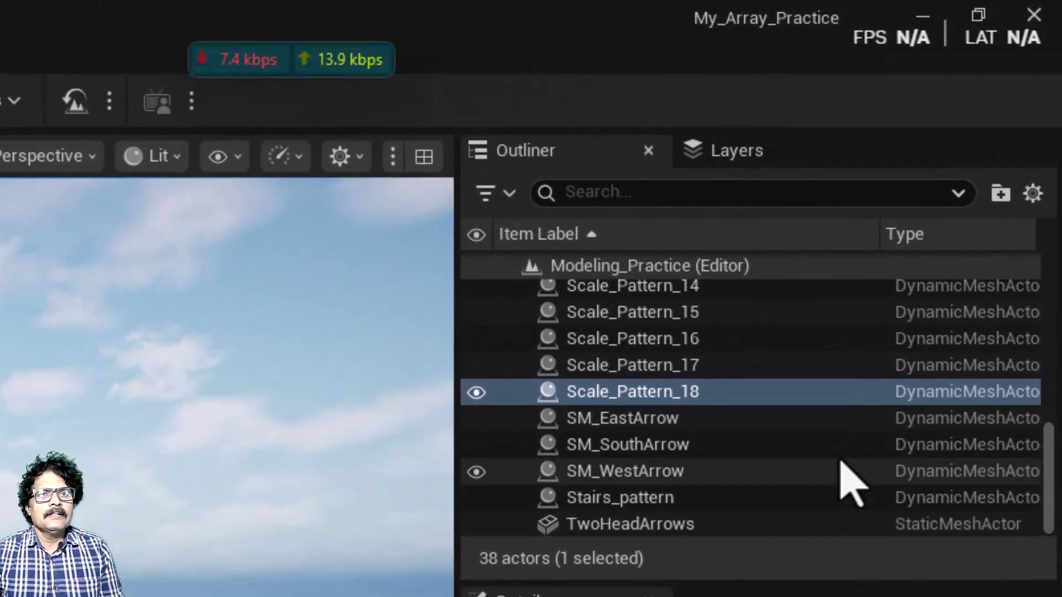
scroll(949, 198, up, 4)
scroll(791, 465, up, 5)
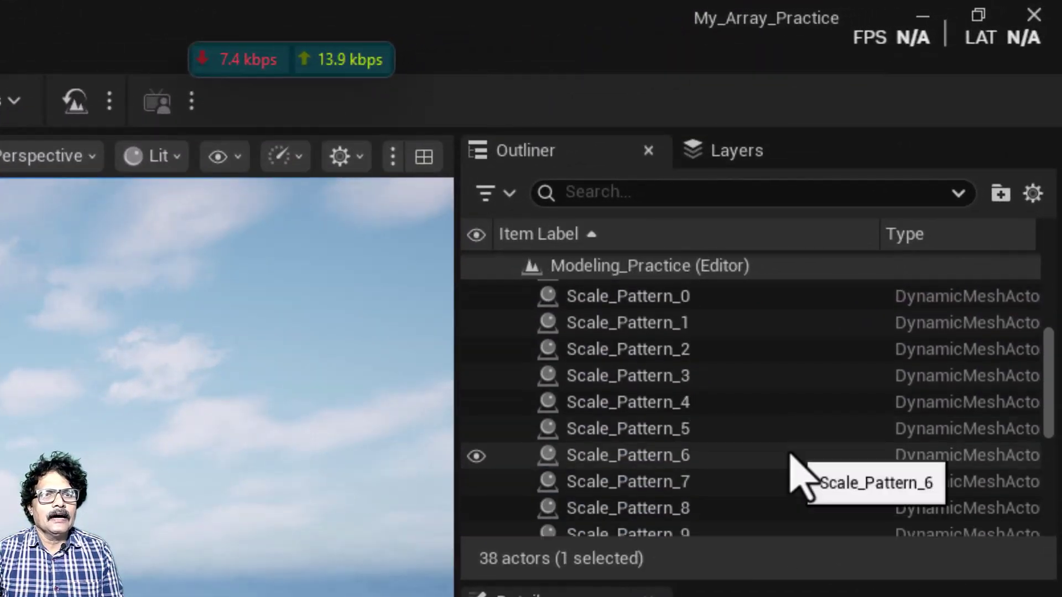
shift+click(712, 389)
scroll(712, 389, down, 6)
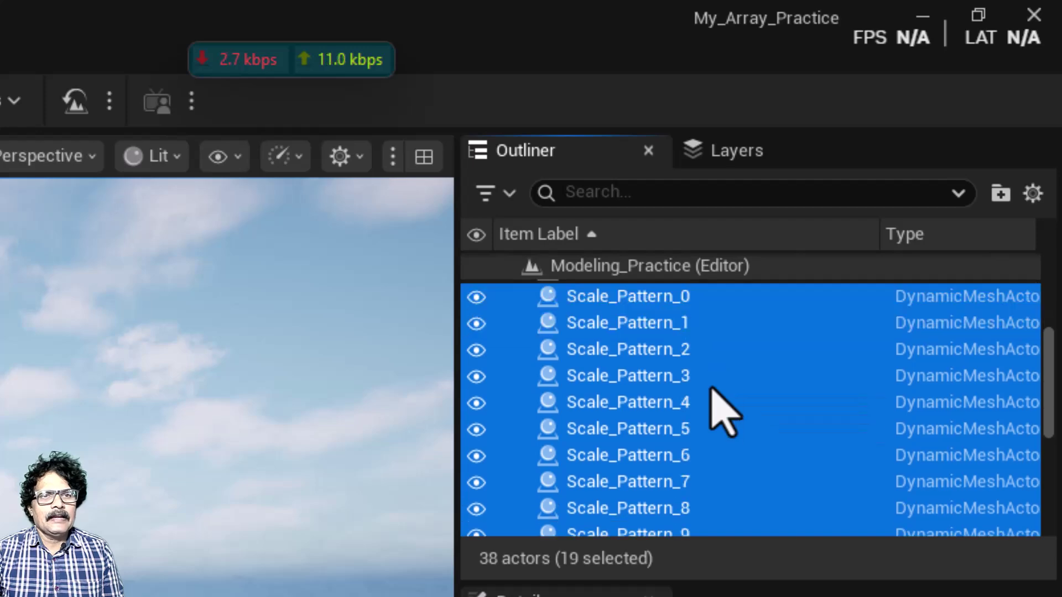
scroll(712, 389, down, 3)
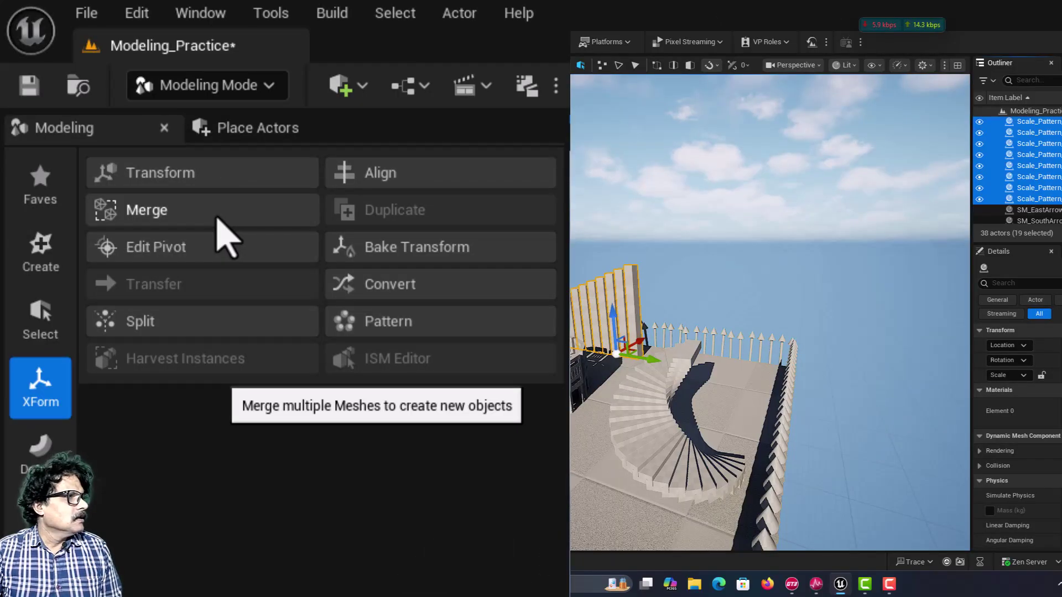
click(217, 218)
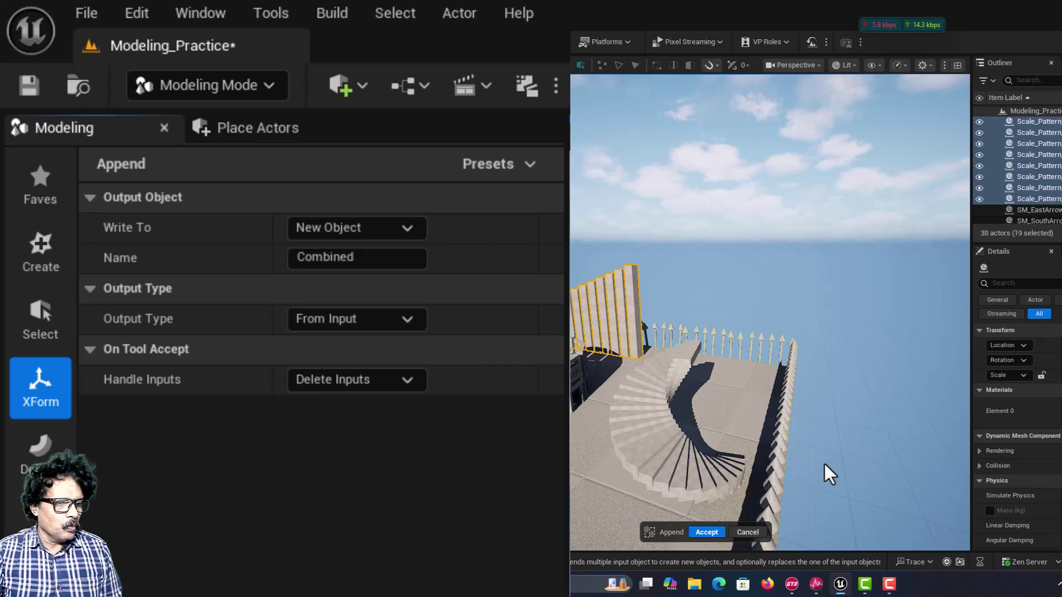
click(703, 532)
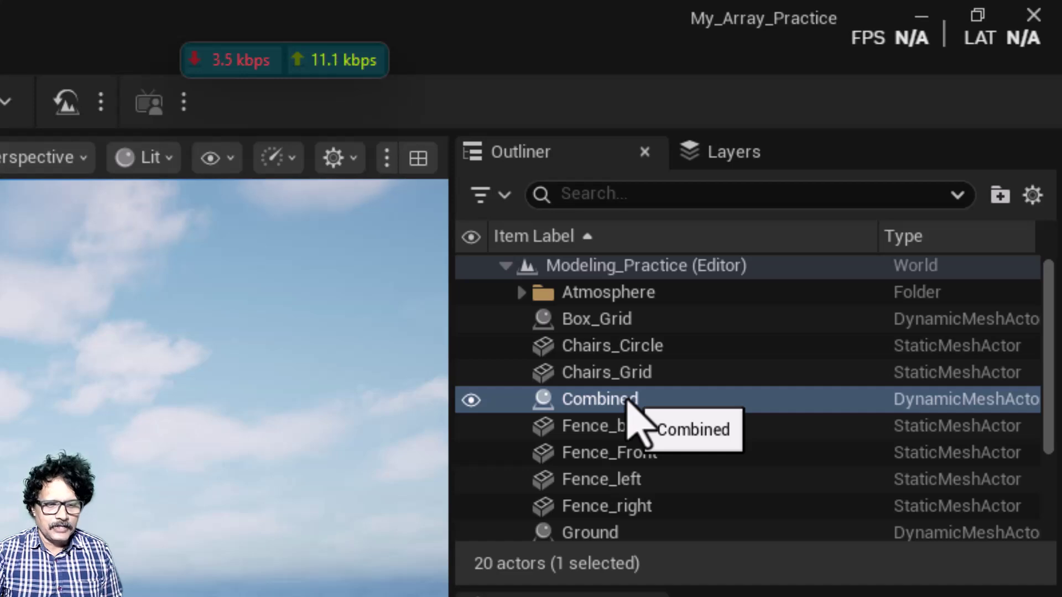
- Rename the merged Combined actor as Scale_Pattern
click(629, 400)
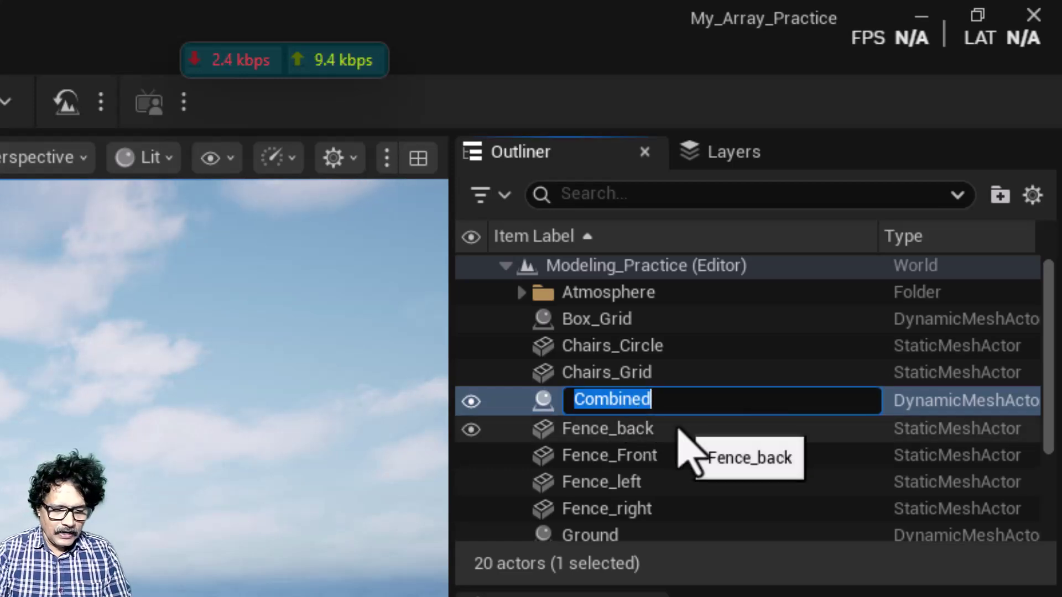
text(Scale_Pattern)
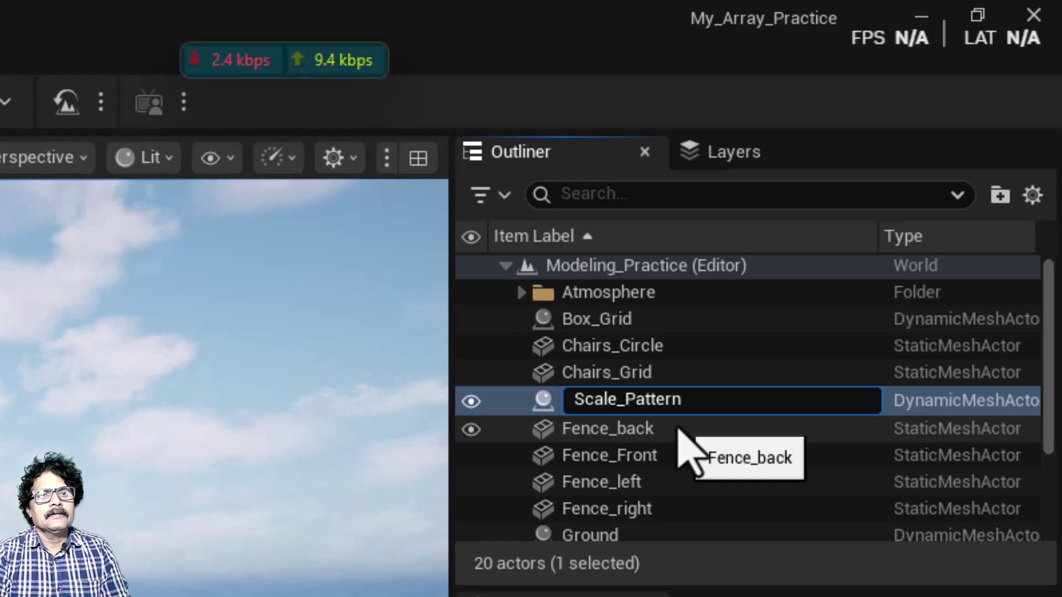
key(Return)
scroll(679, 429, down, 3)
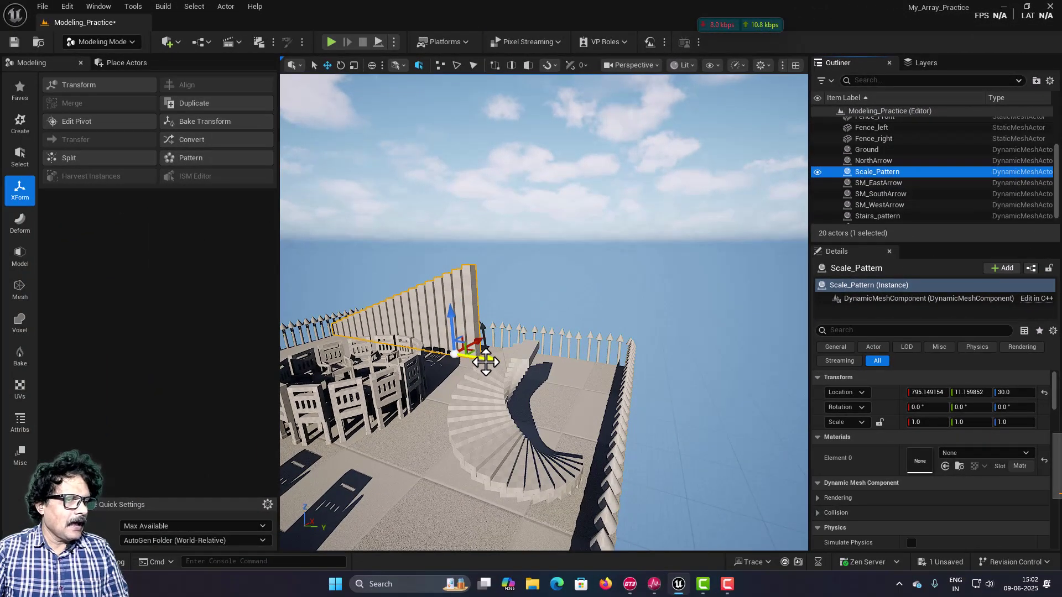
- Place a copy of the Scale_Pattern row, rotated 180° about Z, along the Y axis so its tall end meets the original's
alt+drag(486, 363, 759, 385)
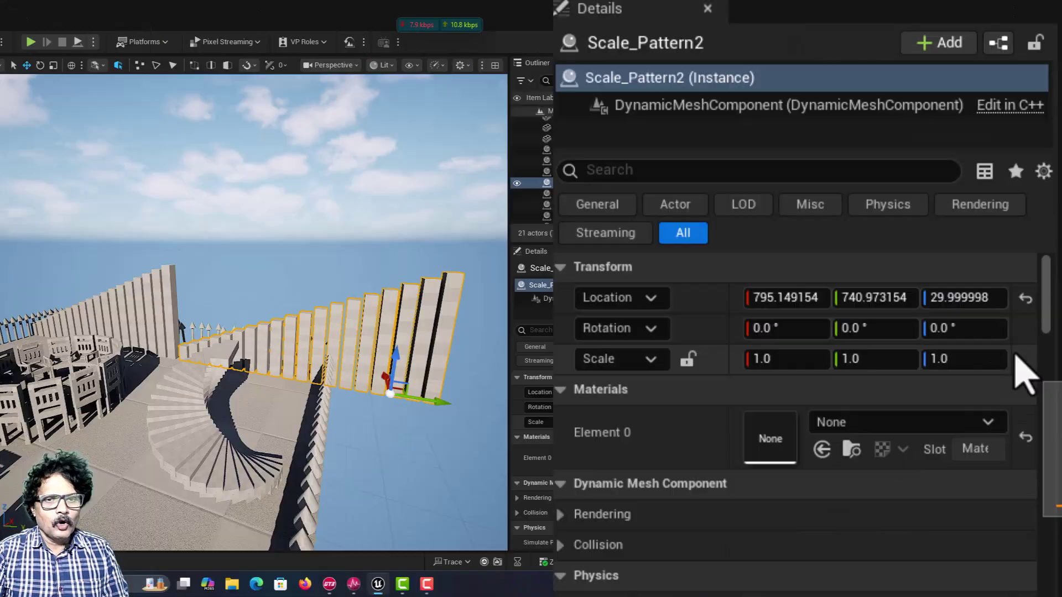
click(1009, 408)
text(1)
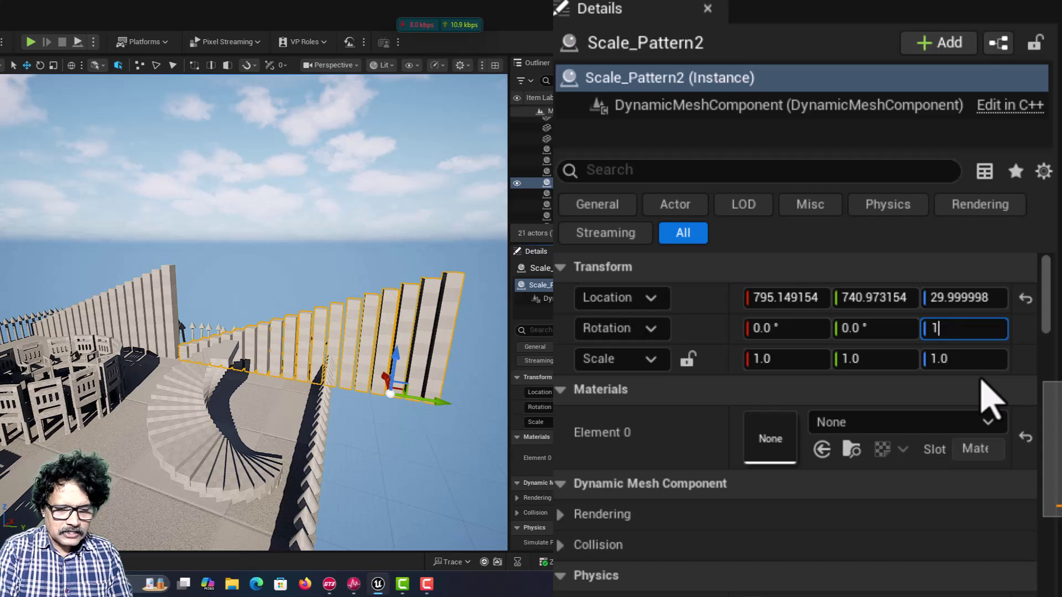
text(80)
key(Return)
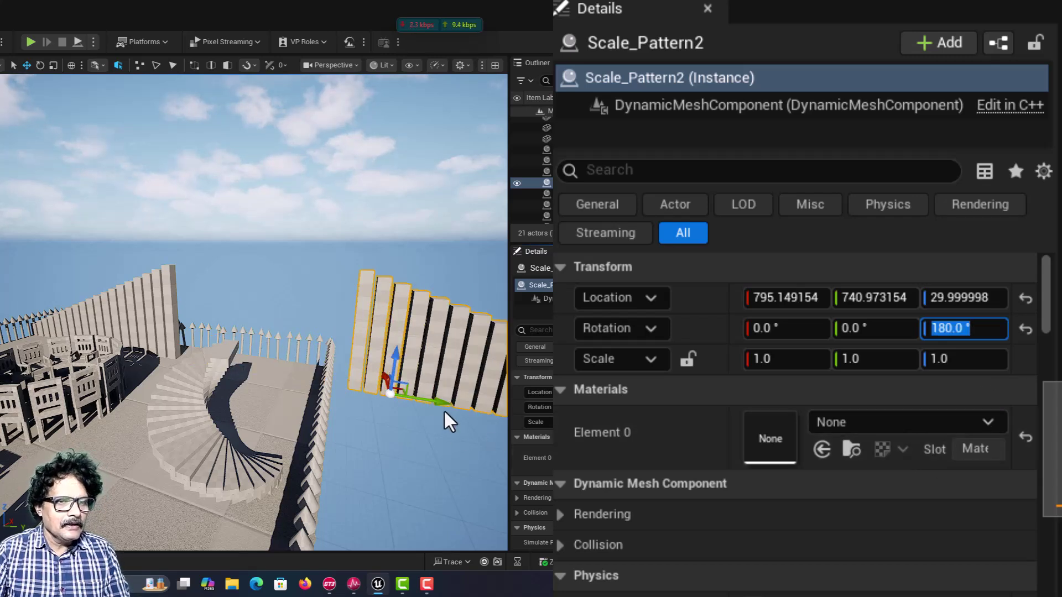
drag(438, 401, 239, 381)
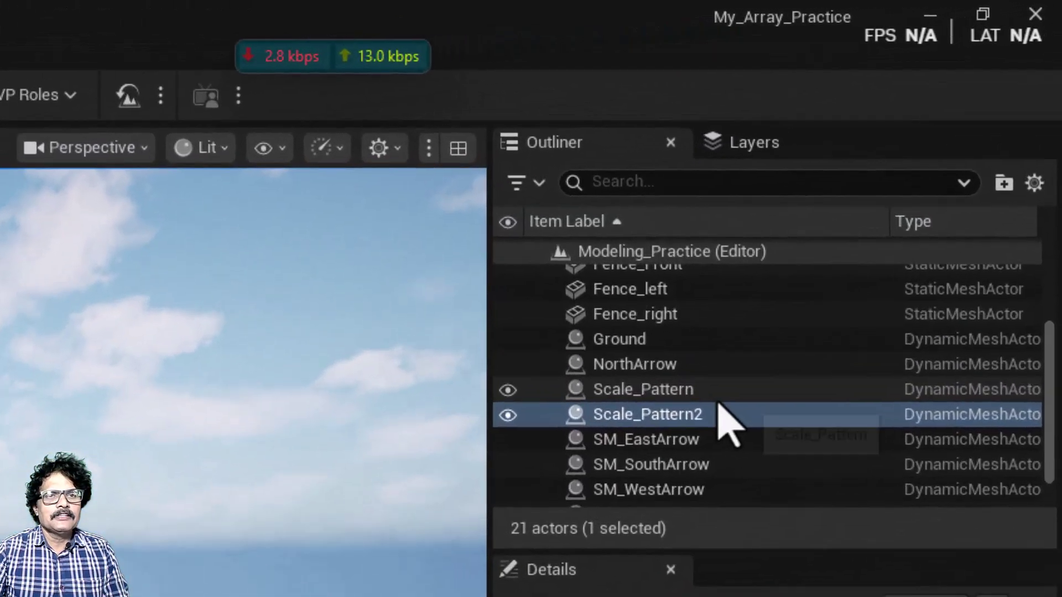
- Merge Scale_Pattern and its rotated copy Scale_Pattern2 into one new object, deleting the inputs
ctrl+click(549, 172)
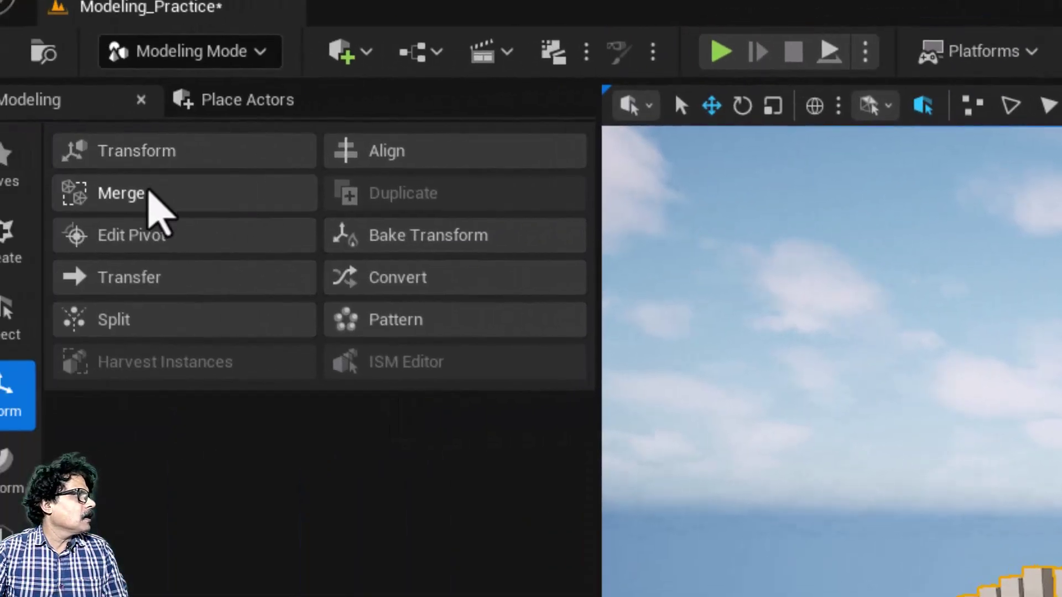
click(150, 194)
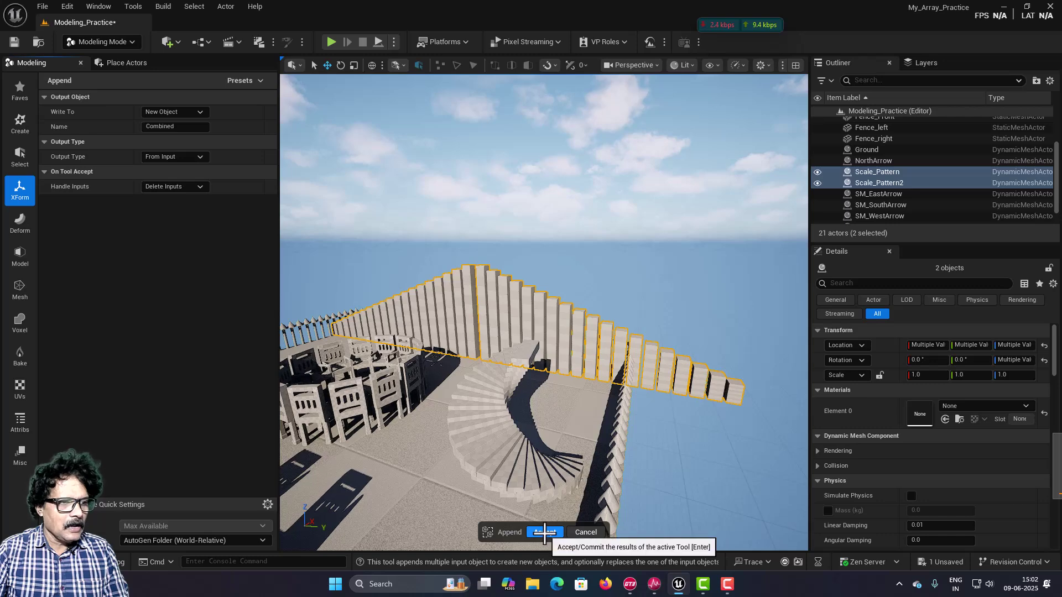
click(545, 532)
drag(506, 364, 481, 359)
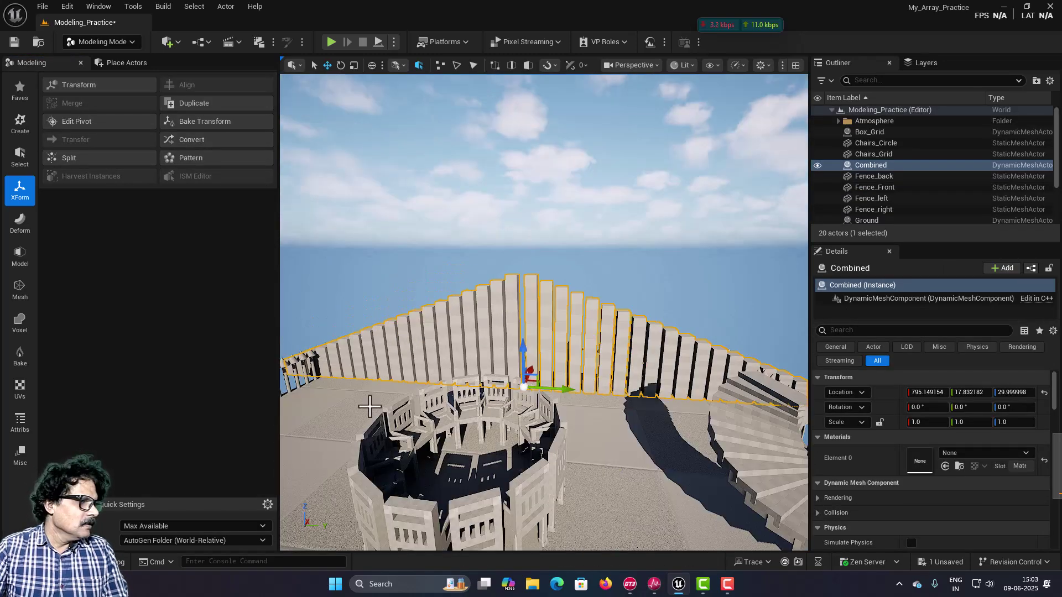
- Split the combined peaked row into separate boxes by mesh topology
scroll(405, 377, down, 4)
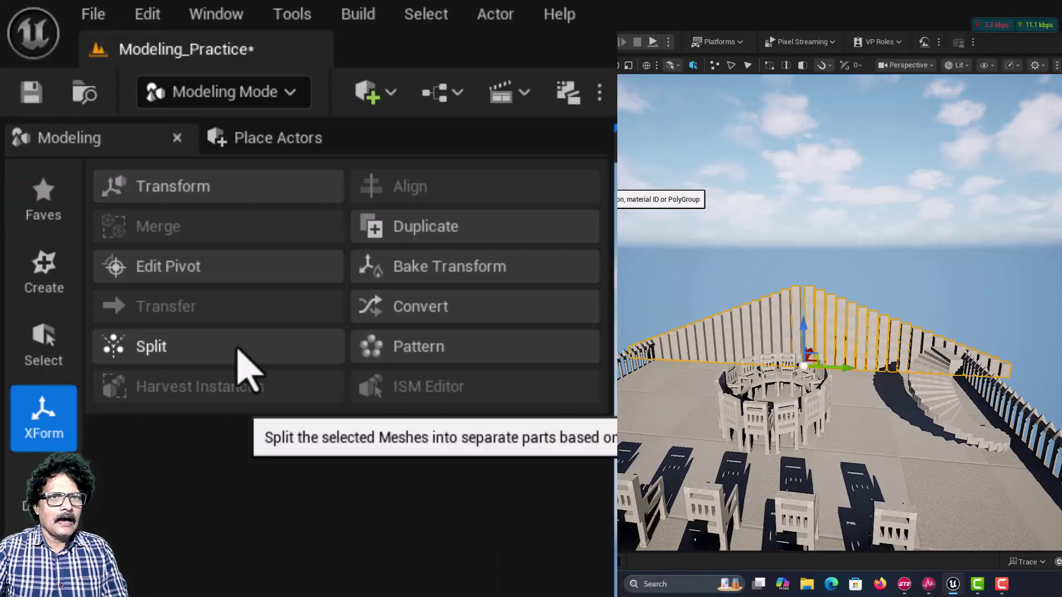
click(107, 158)
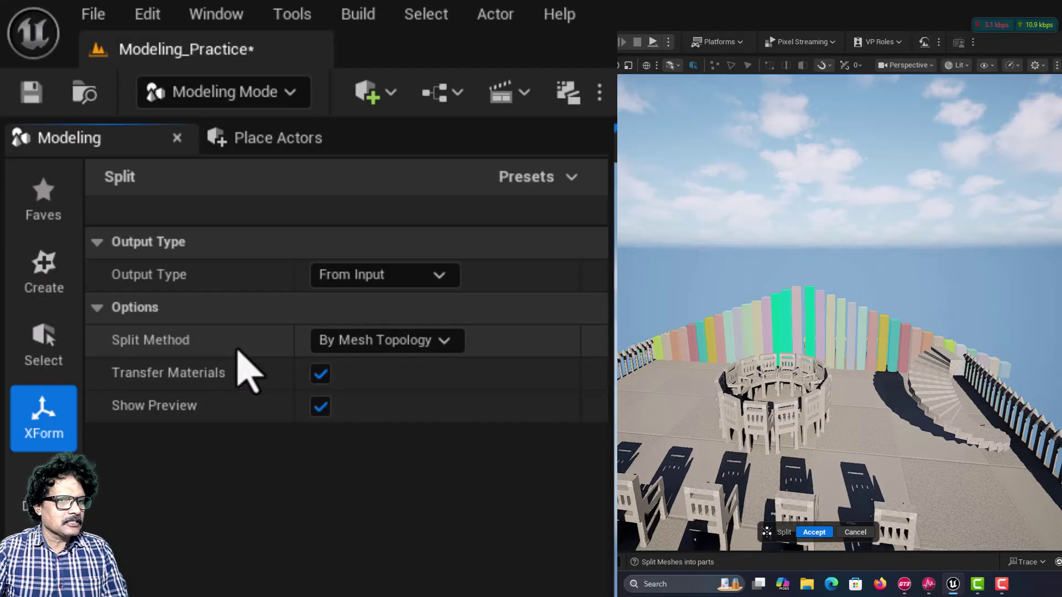
click(814, 532)
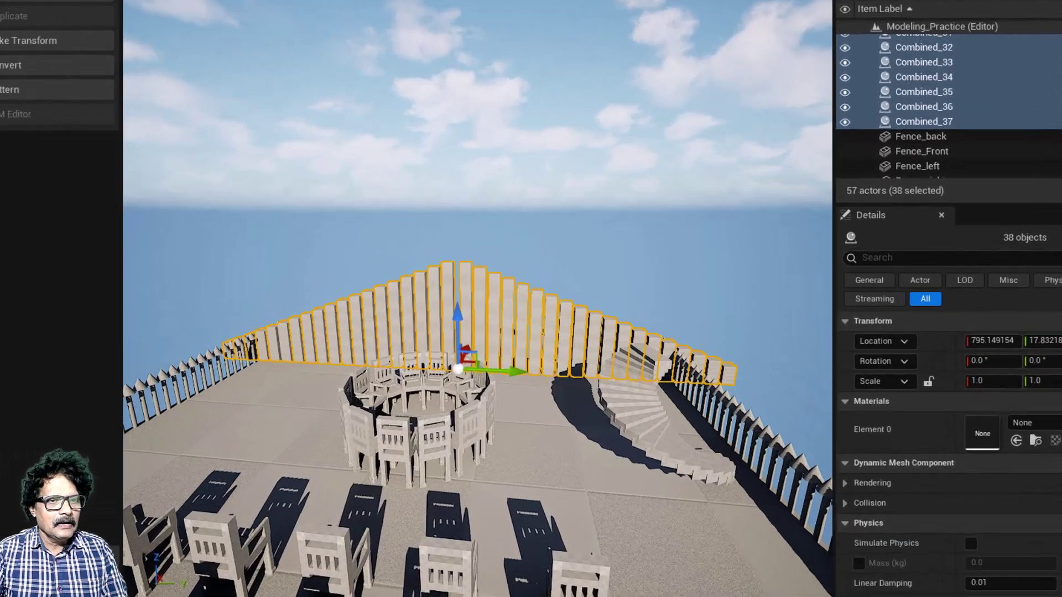
- Delete the five shortest boxes overhanging the fence at the end of the row behind the spiral stairs
click(727, 374)
ctrl+click(718, 369)
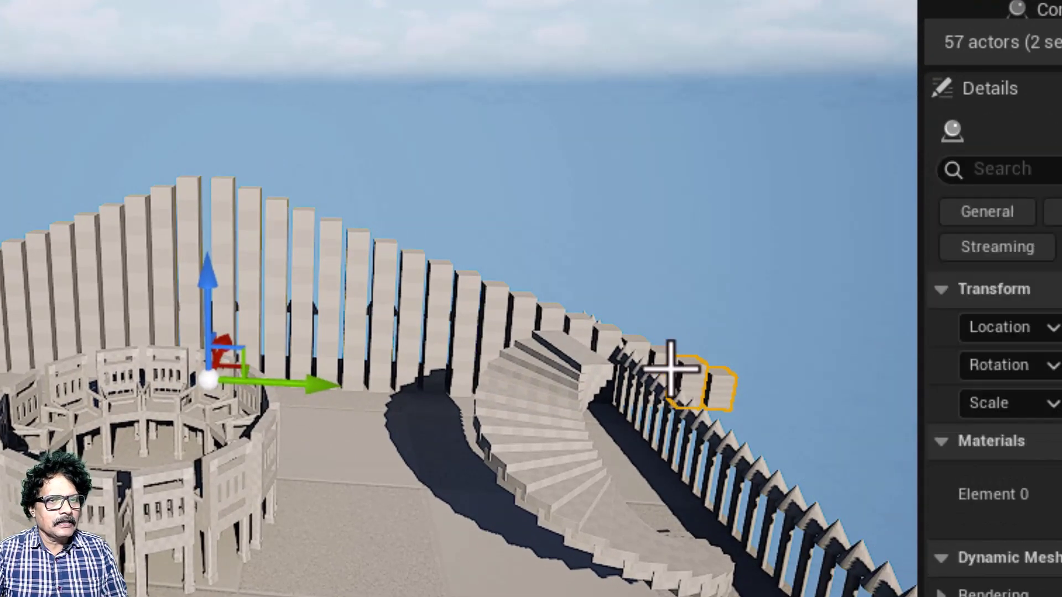
ctrl+click(666, 378)
ctrl+click(639, 352)
ctrl+click(607, 344)
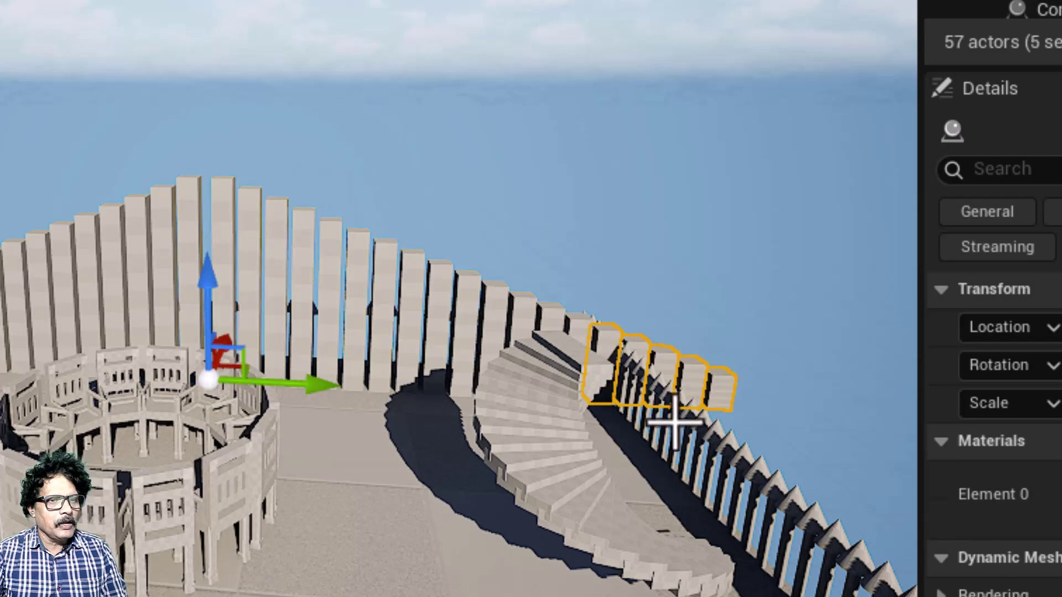
key(Delete)
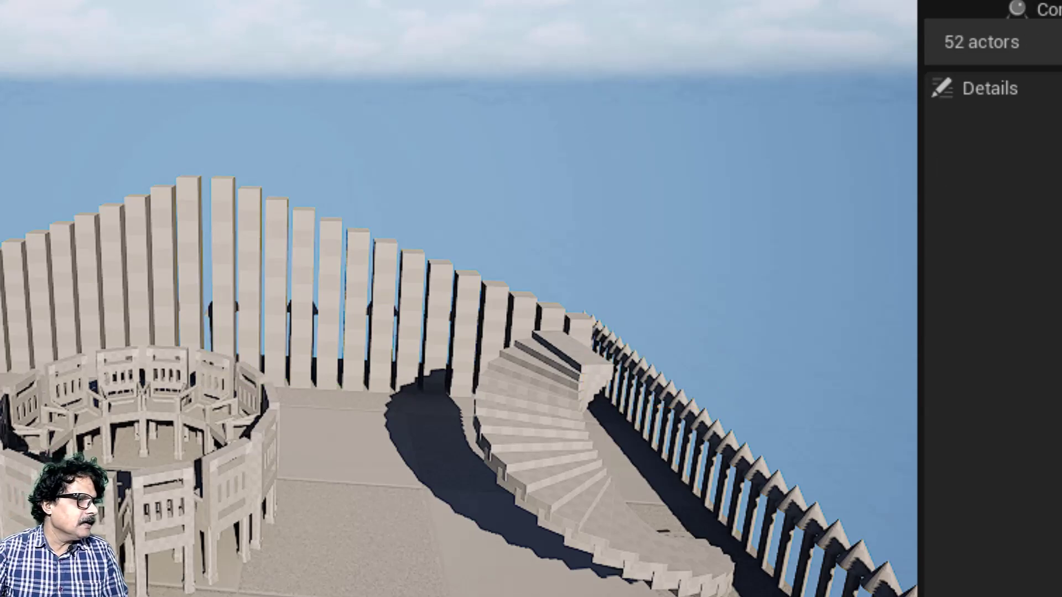
- Delete the five shortest boxes at the opposite end of the row, where it crosses the other side fence
right_drag(608, 346, 470, 382)
key(a)
key(w)
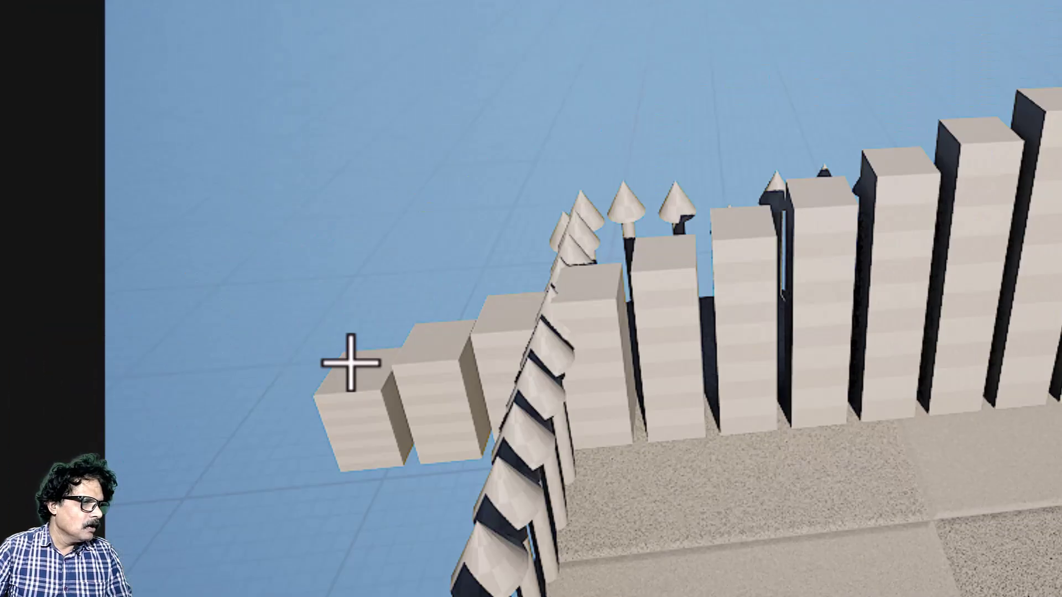
click(365, 370)
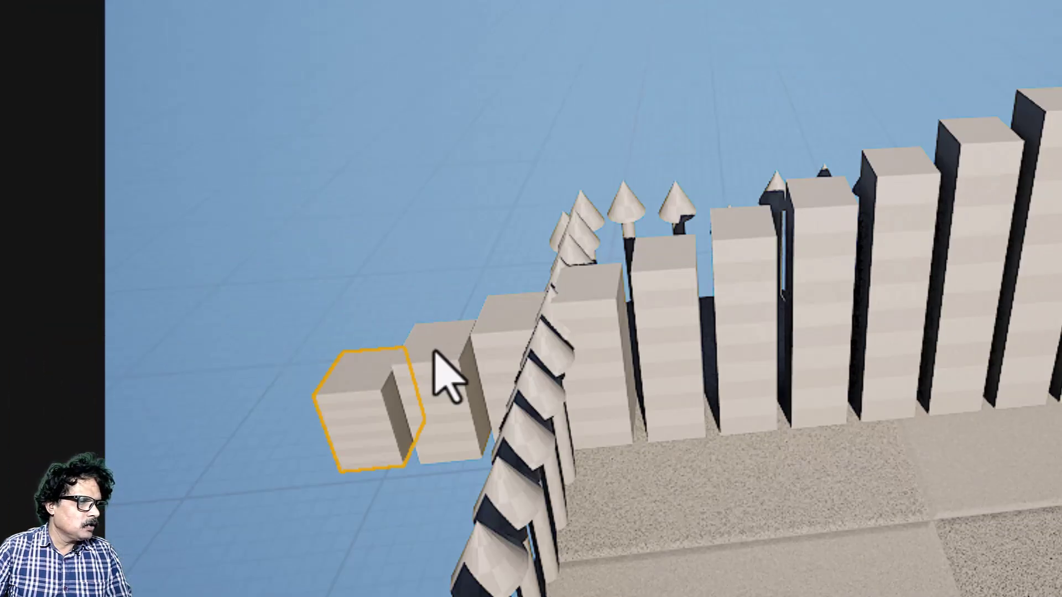
ctrl+click(454, 368)
ctrl+click(506, 326)
ctrl+click(584, 305)
ctrl+click(683, 318)
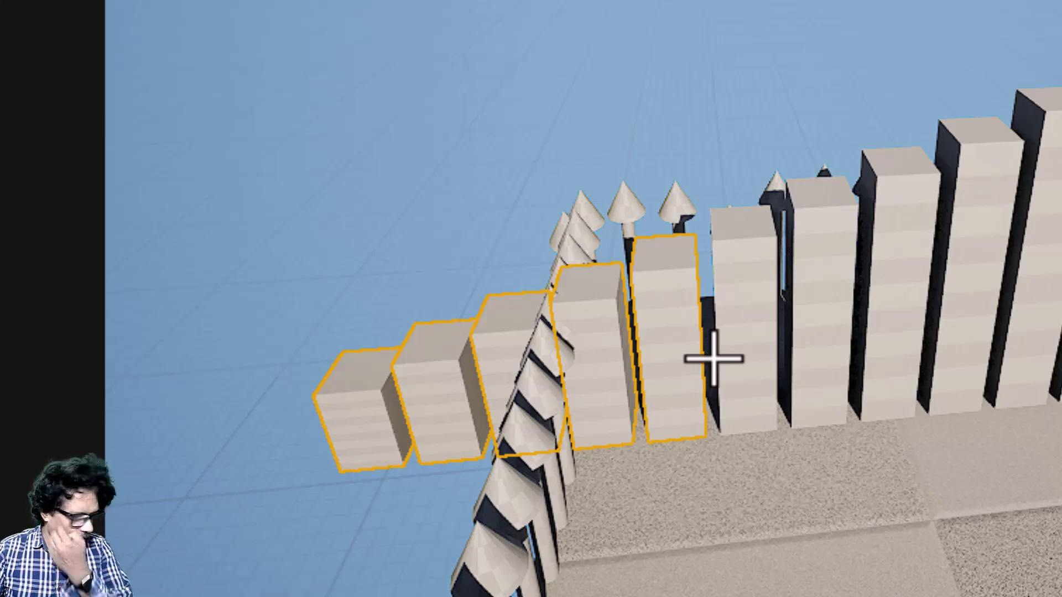
key(Delete)
- Merge all the remaining Combined boxes of the peaked row into a new object named Scale_Pattern, deleting the inputs
scroll(830, 249, up, 3)
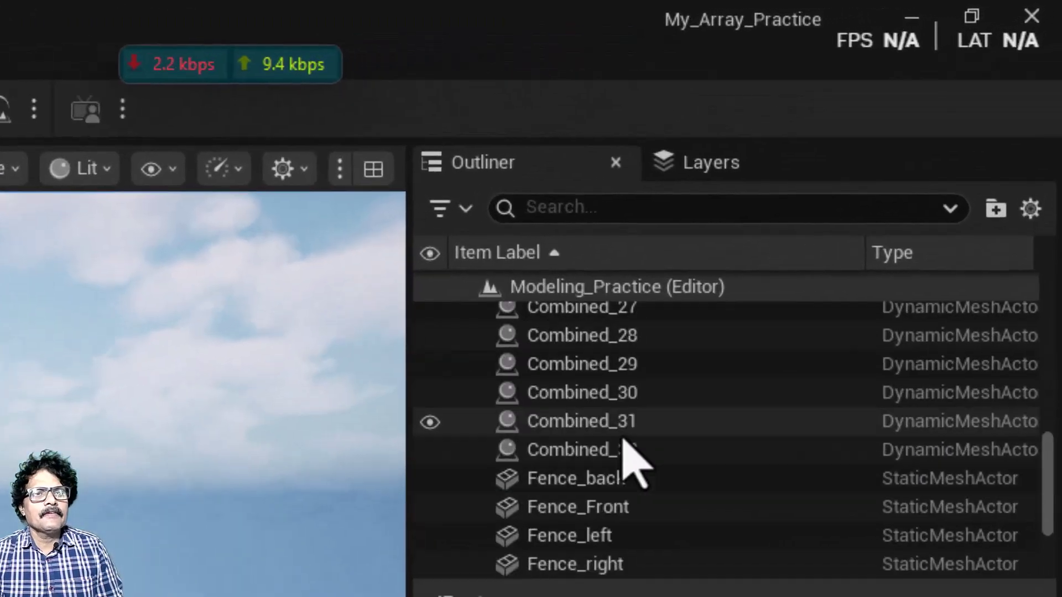
click(617, 517)
scroll(625, 542, up, 8)
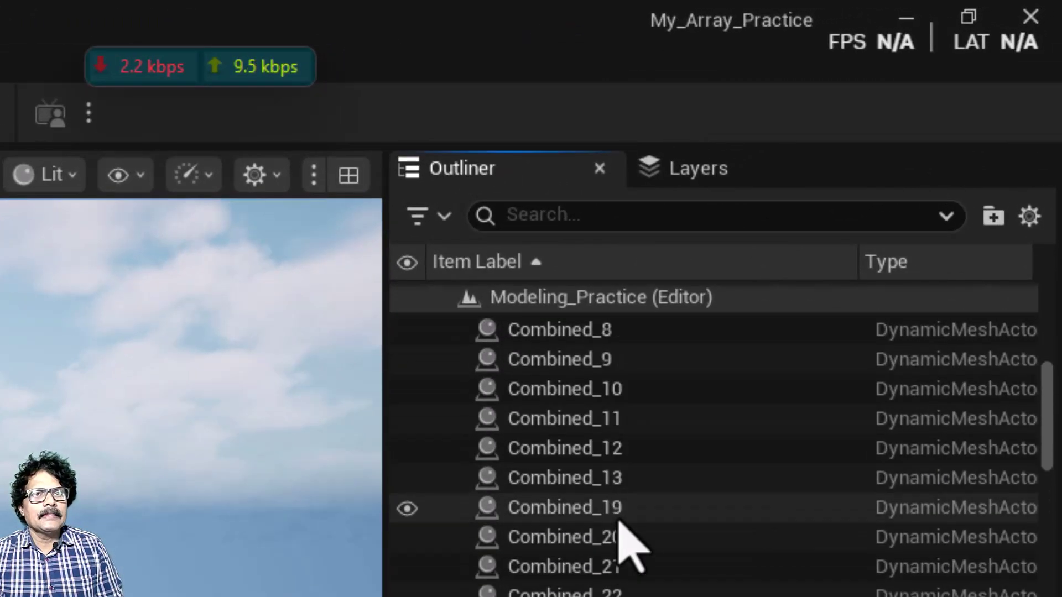
scroll(630, 542, up, 5)
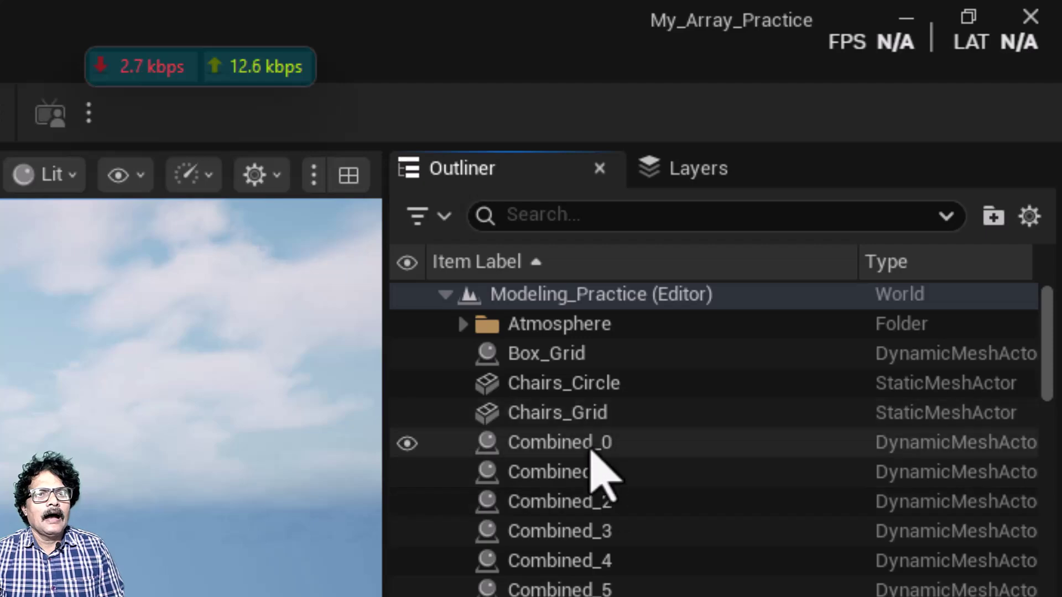
shift+click(591, 445)
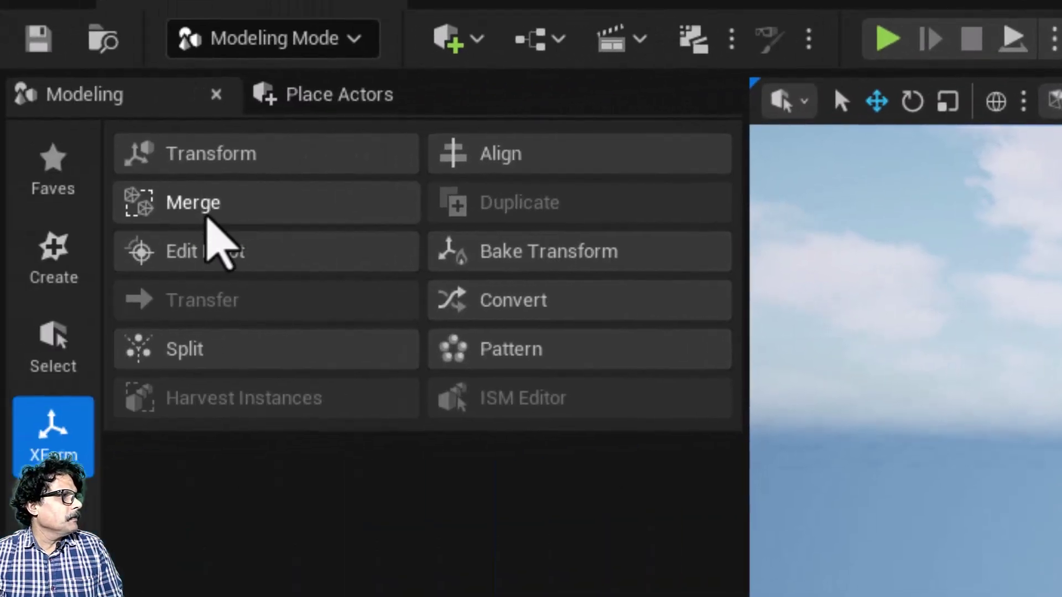
click(208, 216)
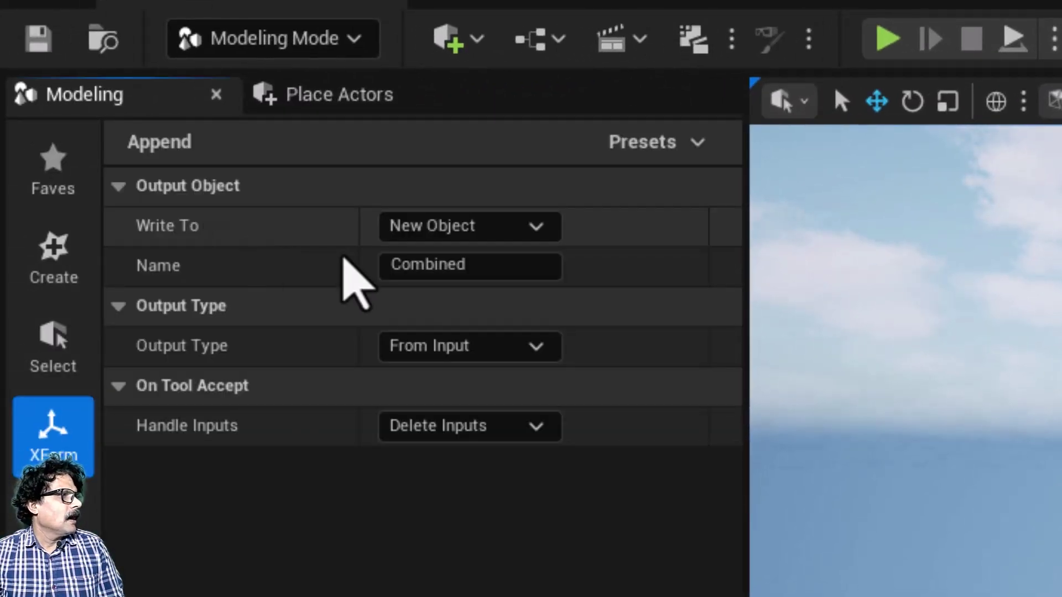
click(479, 266)
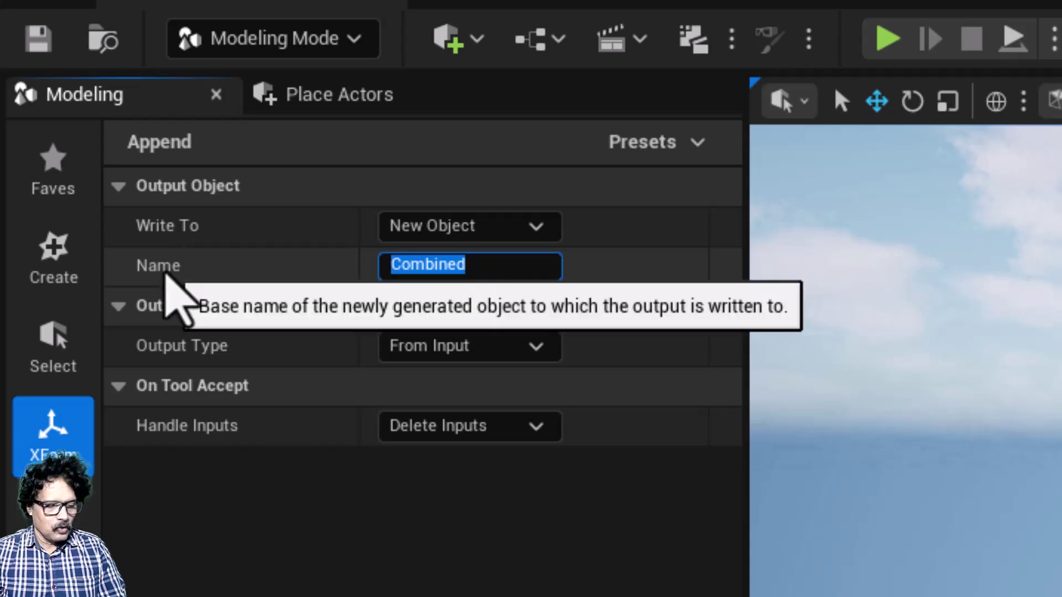
text(C)
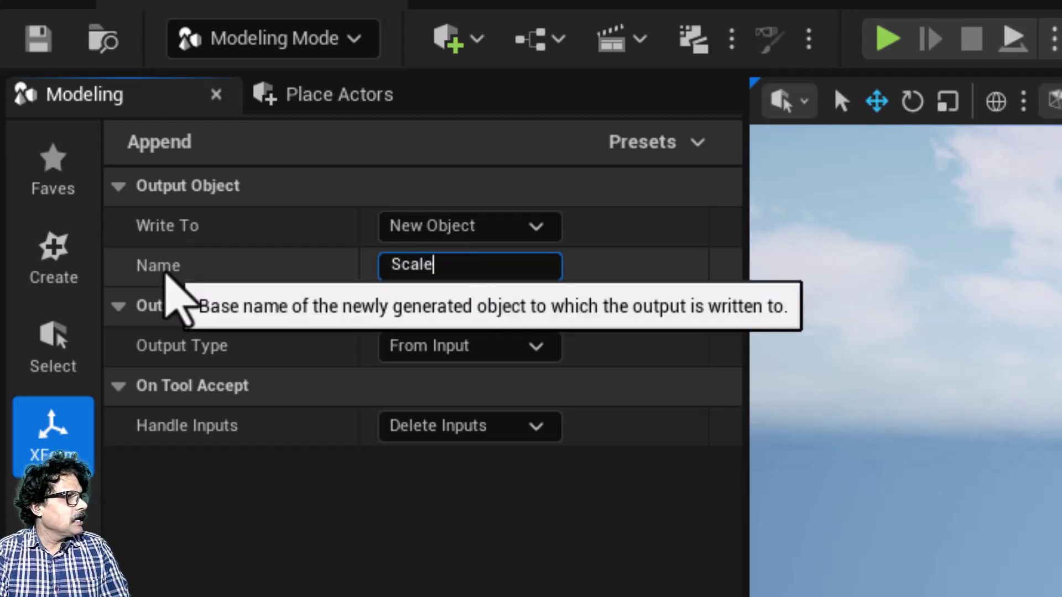
text(cale_Pattern)
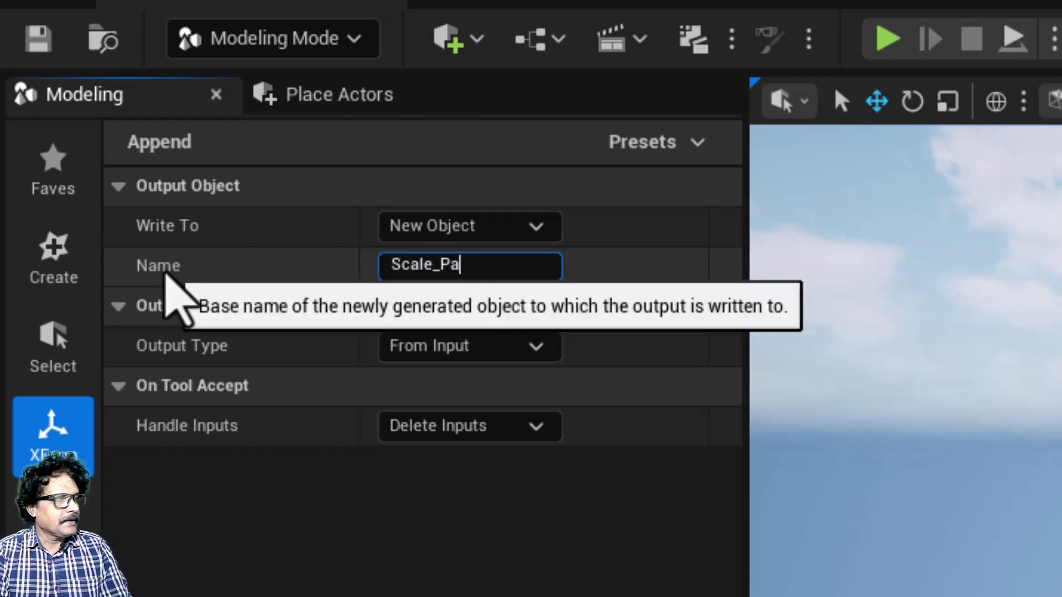
key(Return)
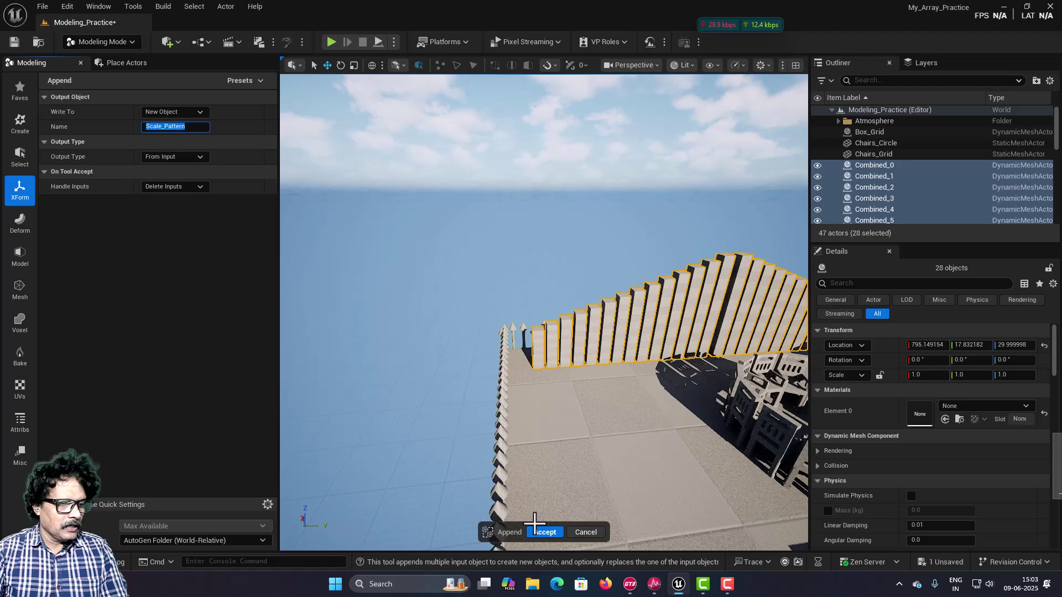
click(551, 533)
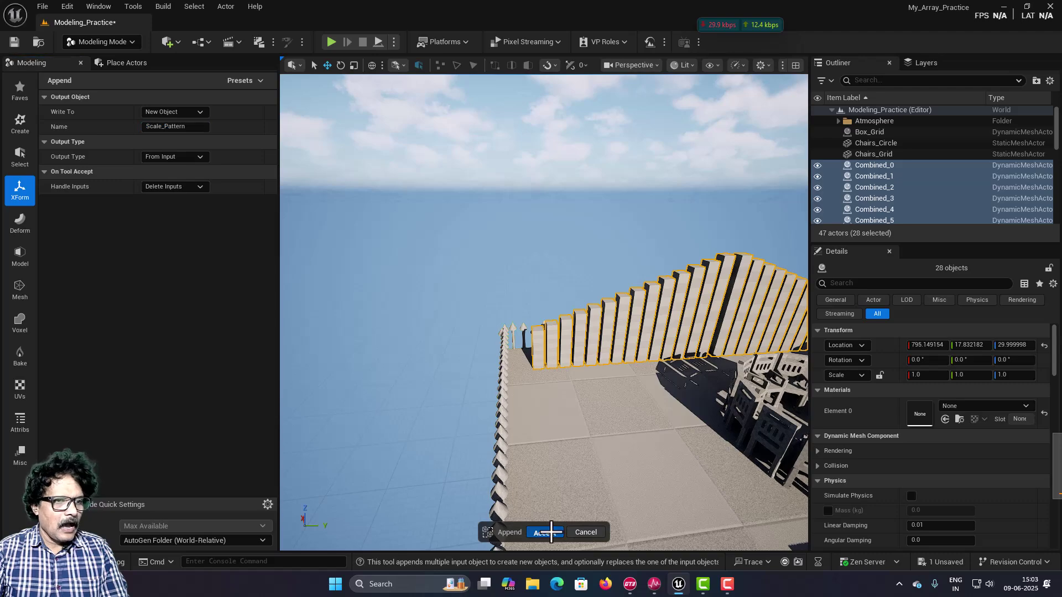
- Harvest the instances of Chairs_Grid into a Hierarchical (HISM) actor named Chairs, deleting the inputs
right_drag(546, 532, 698, 532)
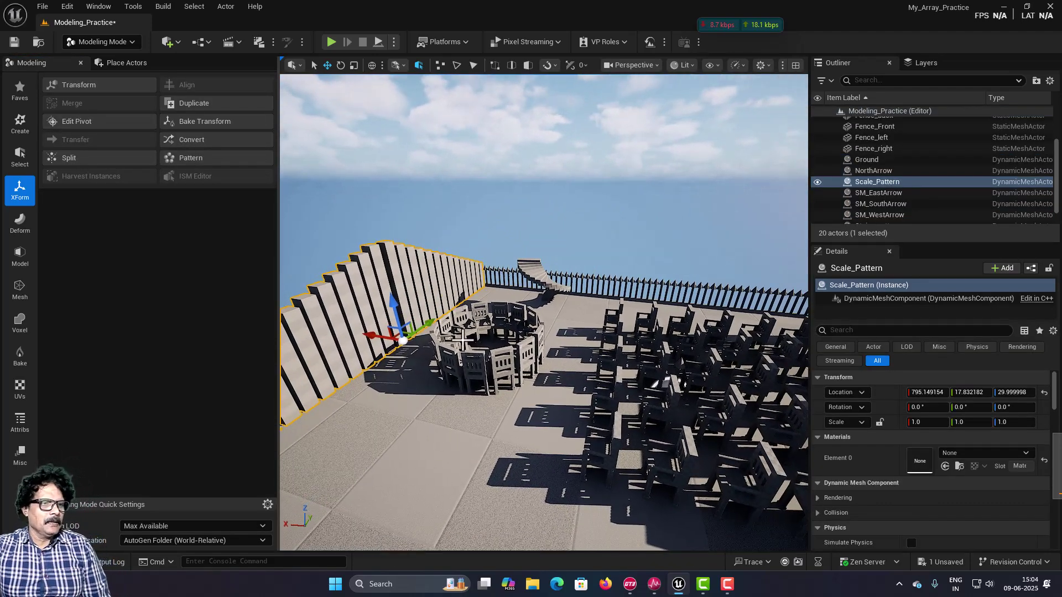
click(502, 367)
right_drag(502, 366, 559, 387)
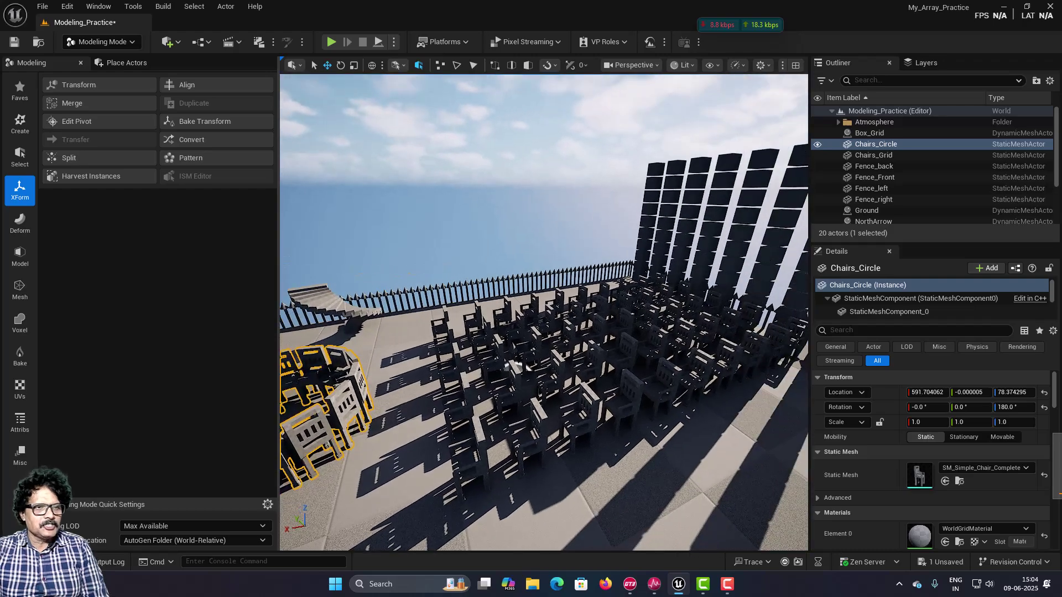
click(585, 416)
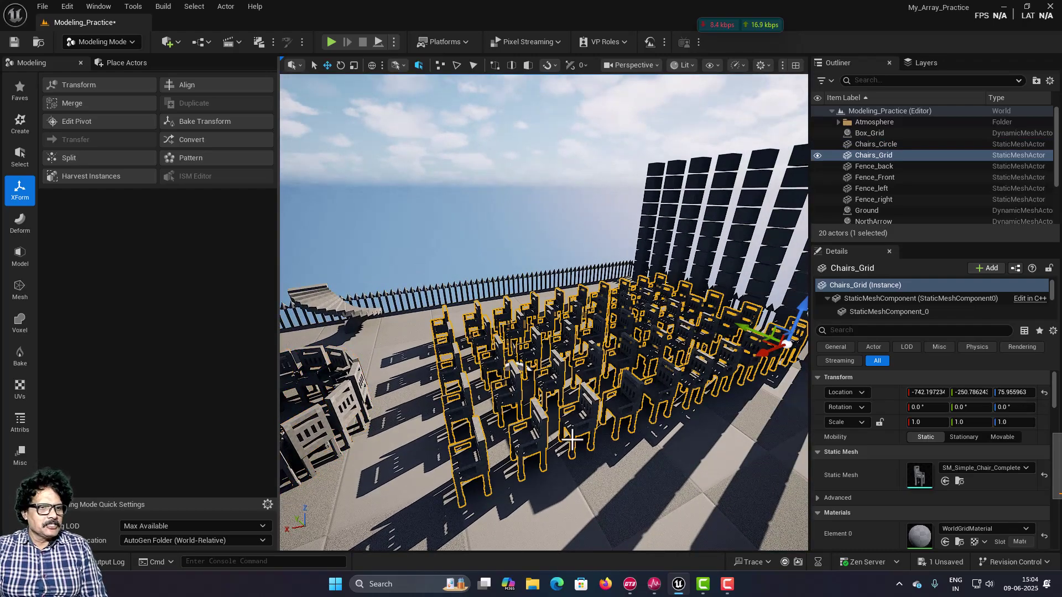
right_drag(572, 440, 592, 414)
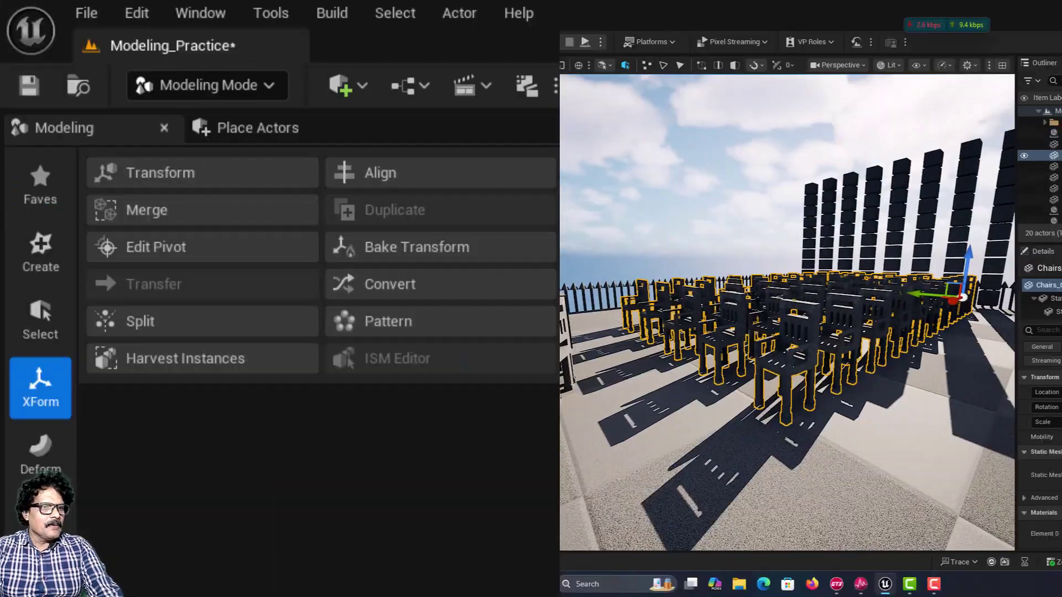
right_drag(777, 441, 780, 441)
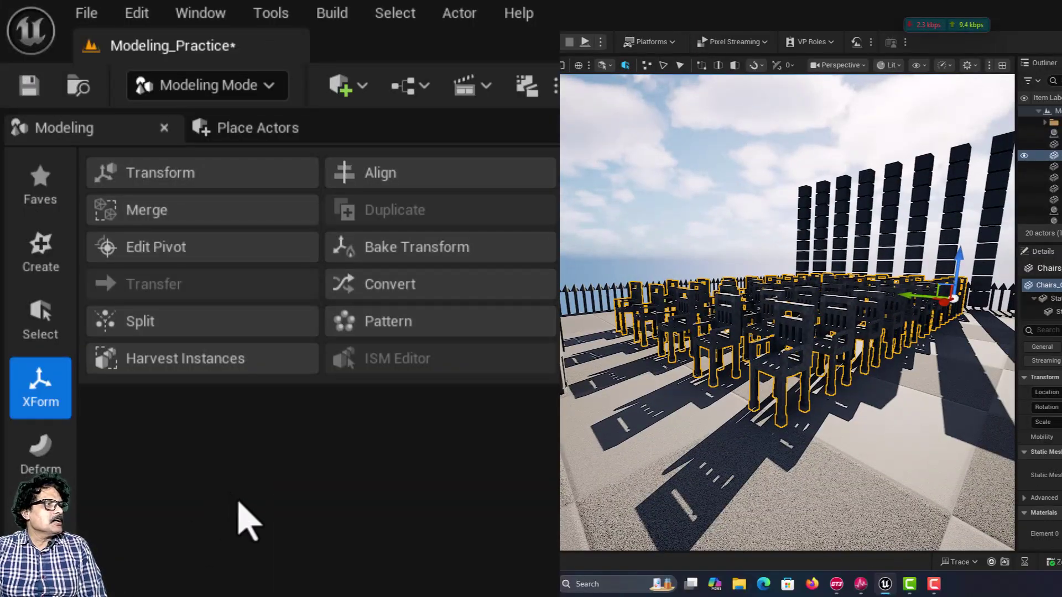
click(166, 369)
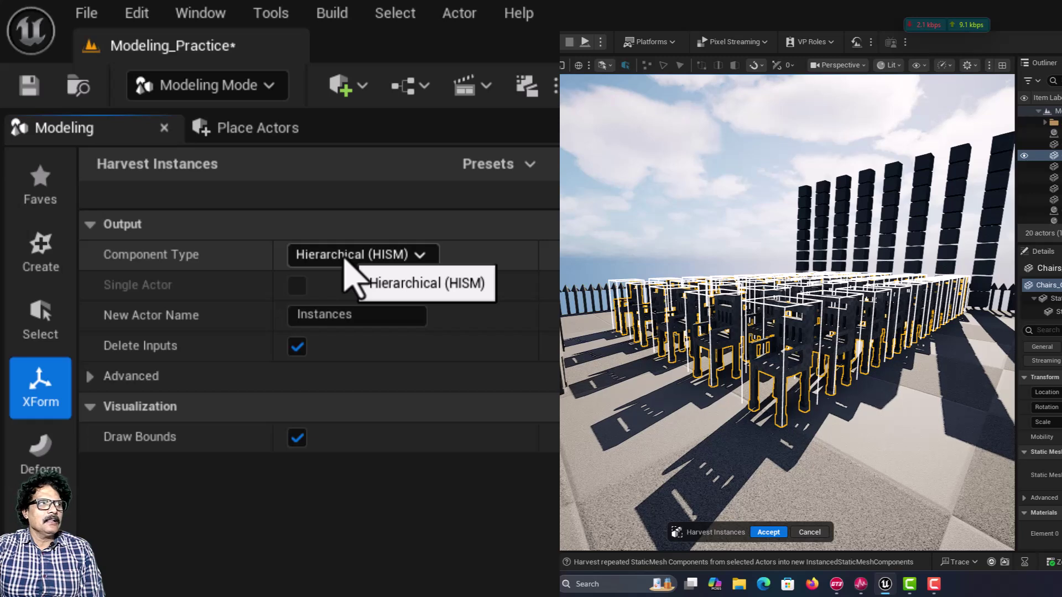
click(376, 255)
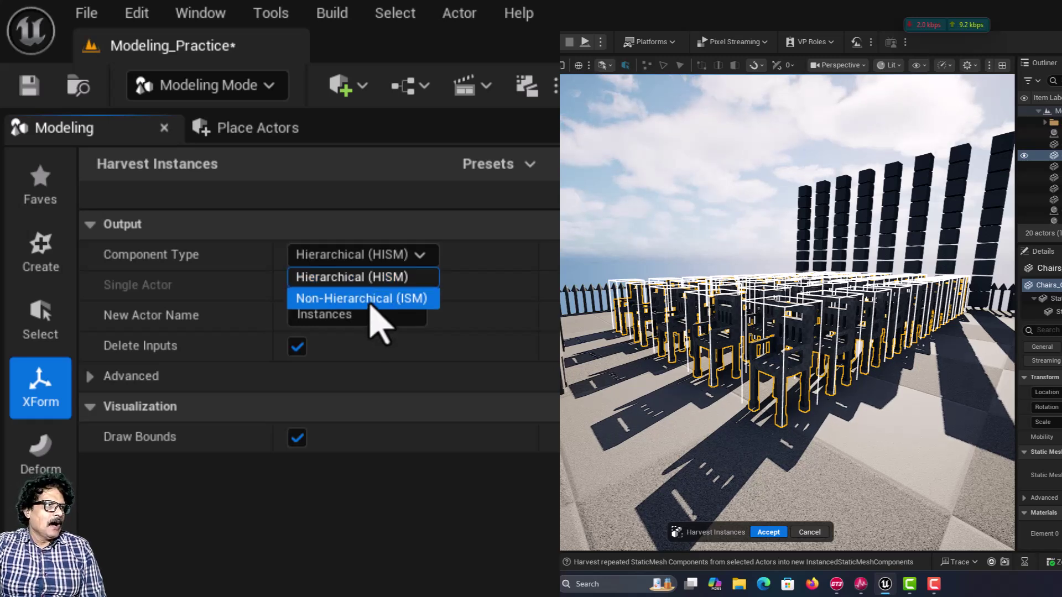
click(372, 276)
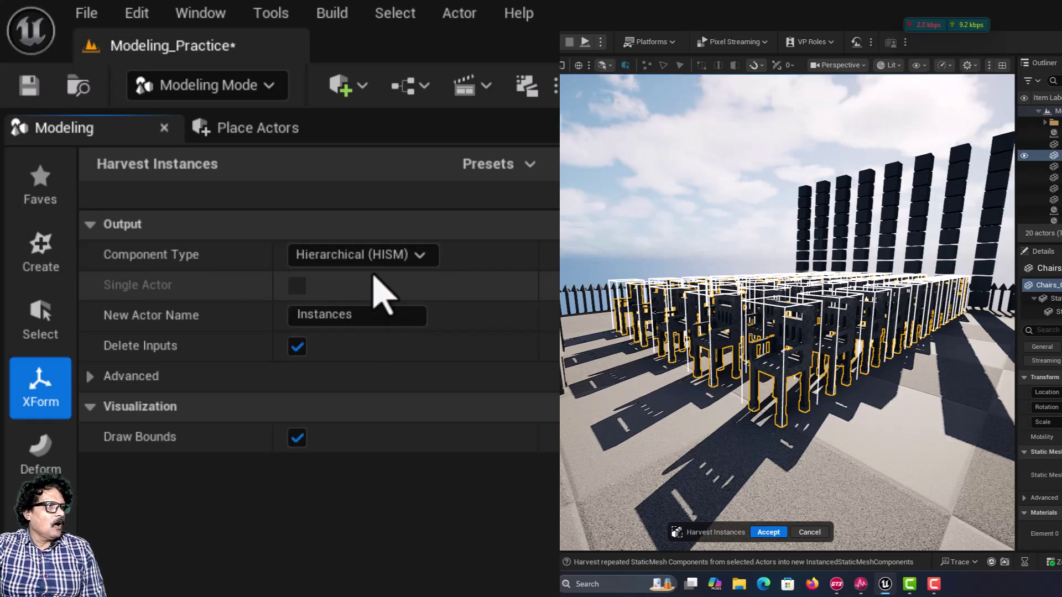
click(372, 318)
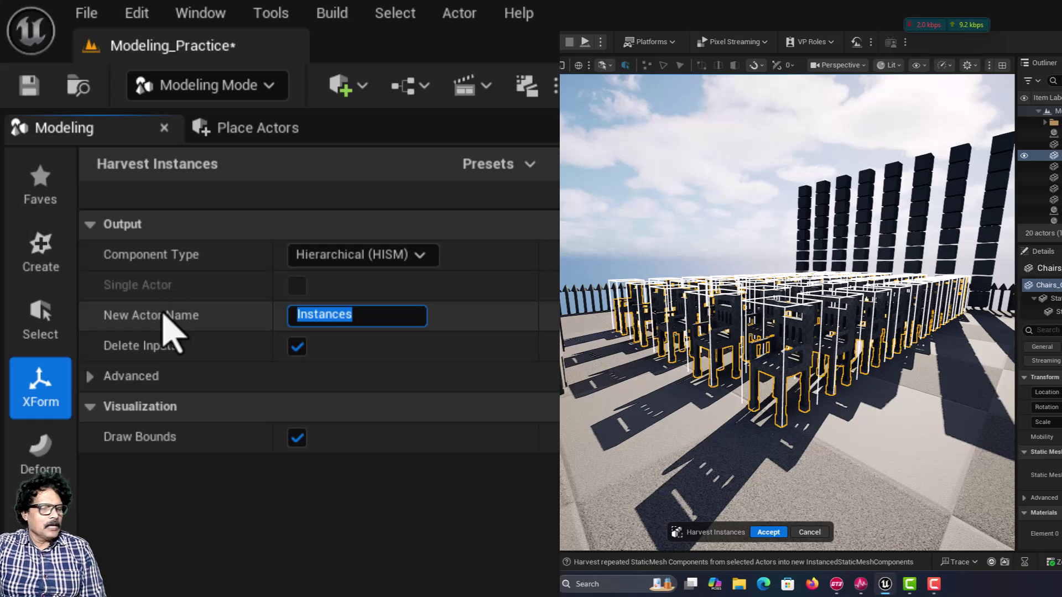
text(Chairs)
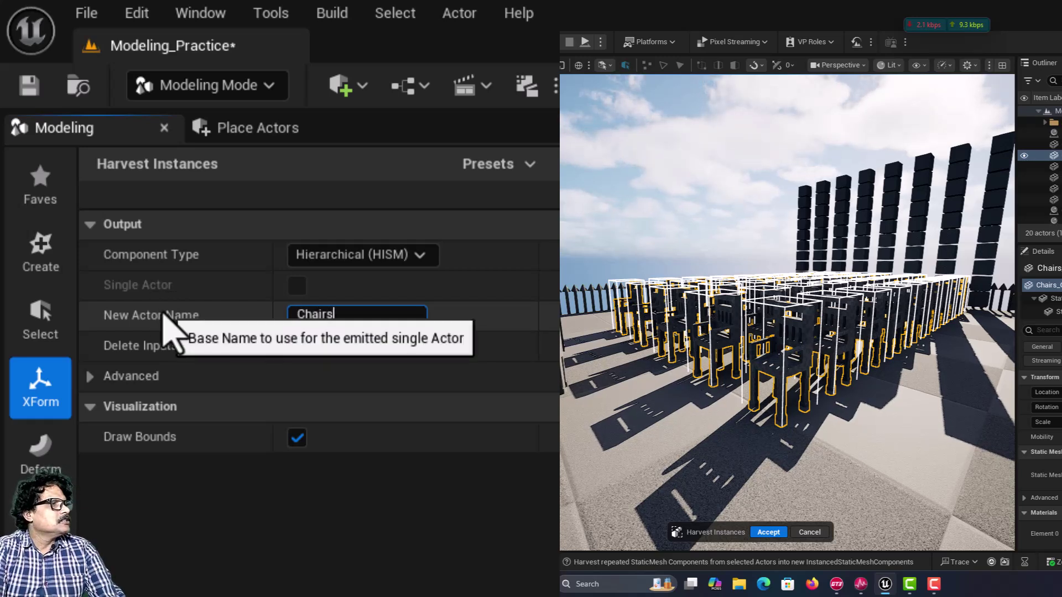
key(Return)
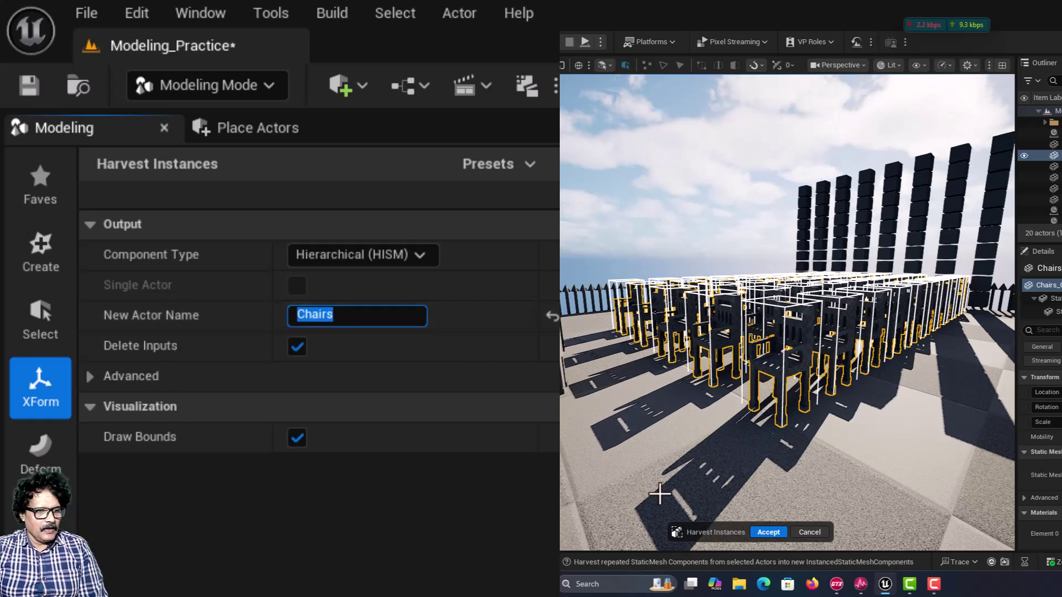
click(764, 532)
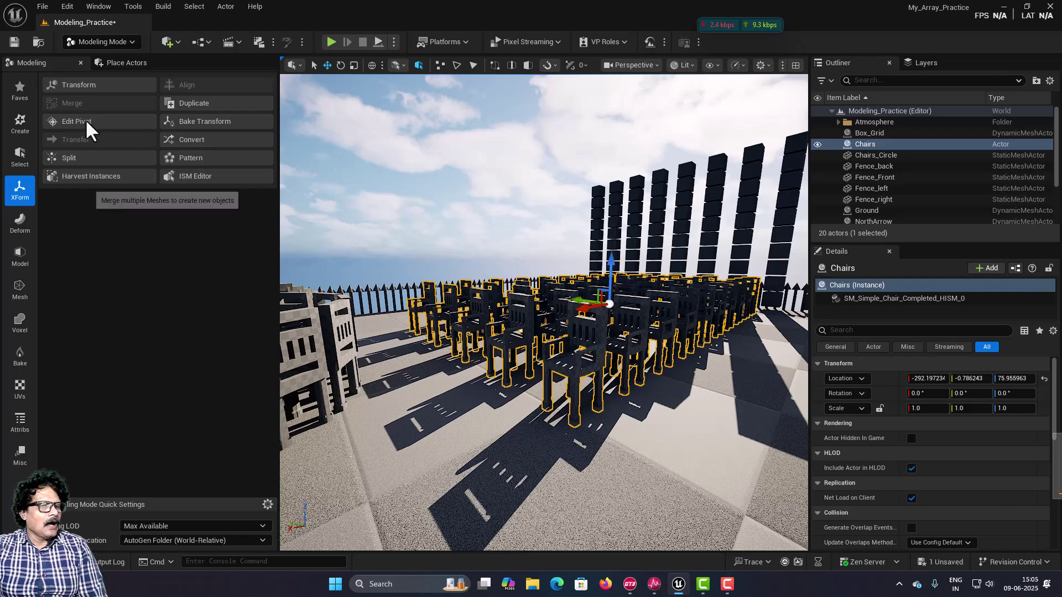
- Open the Chairs actor in the ISM Editor and select the single chair instance at the nearest corner of the grid
right_drag(635, 333, 605, 336)
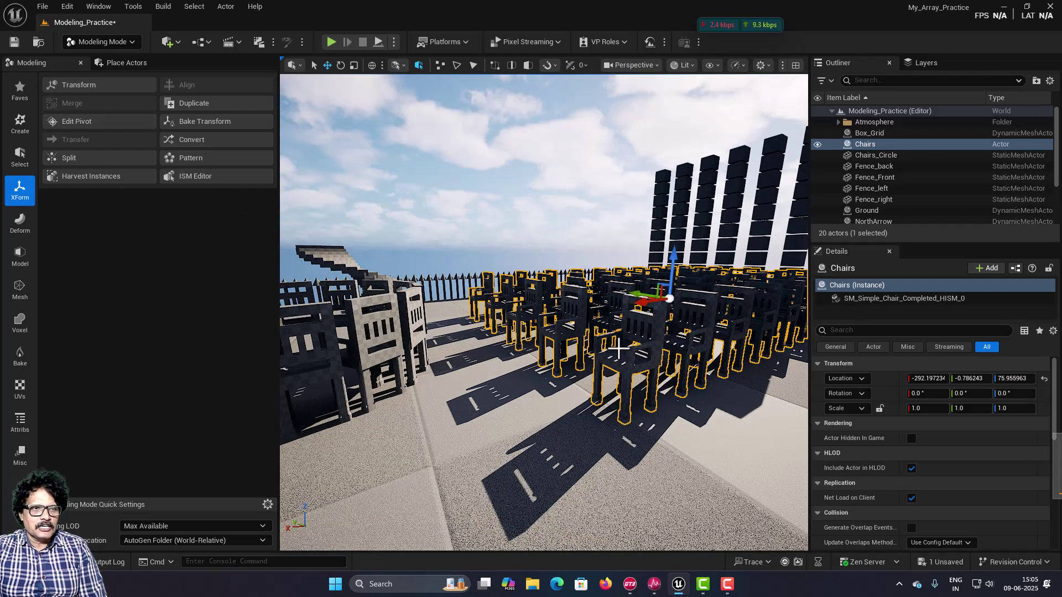
key(w)
mouse_move(619, 349)
right_down()
mouse_move(705, 350)
mouse_move(618, 349)
right_up()
key(a)
key(w)
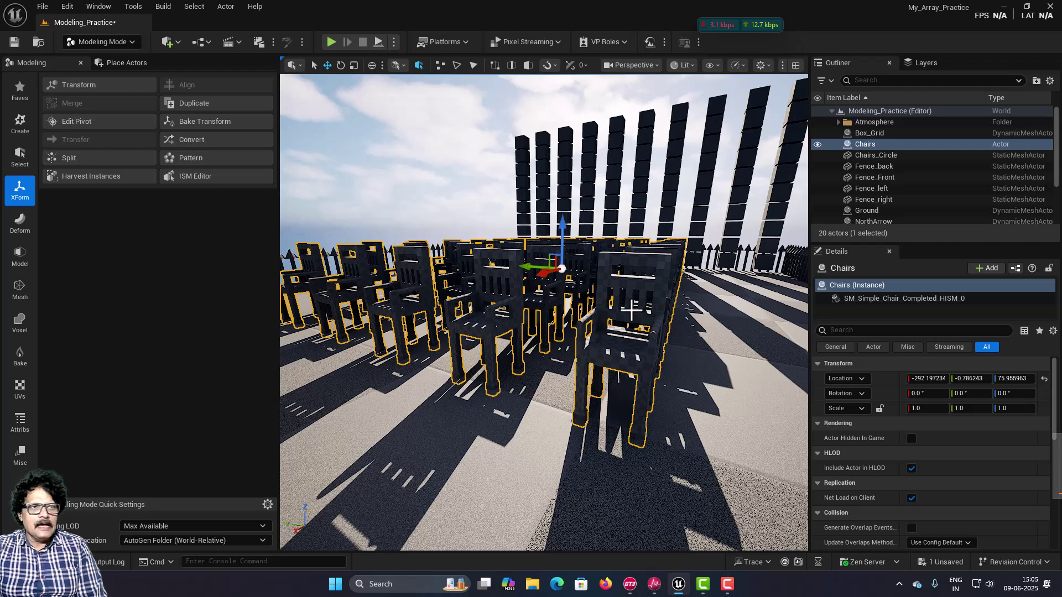
mouse_move(630, 309)
right_down()
mouse_move(614, 309)
mouse_move(630, 310)
right_up()
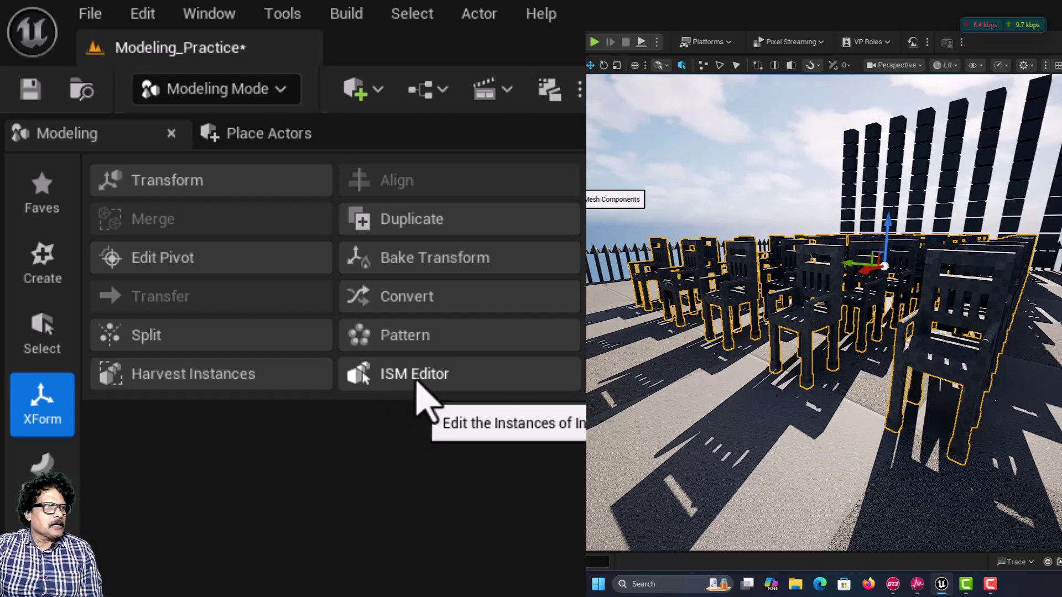
click(419, 386)
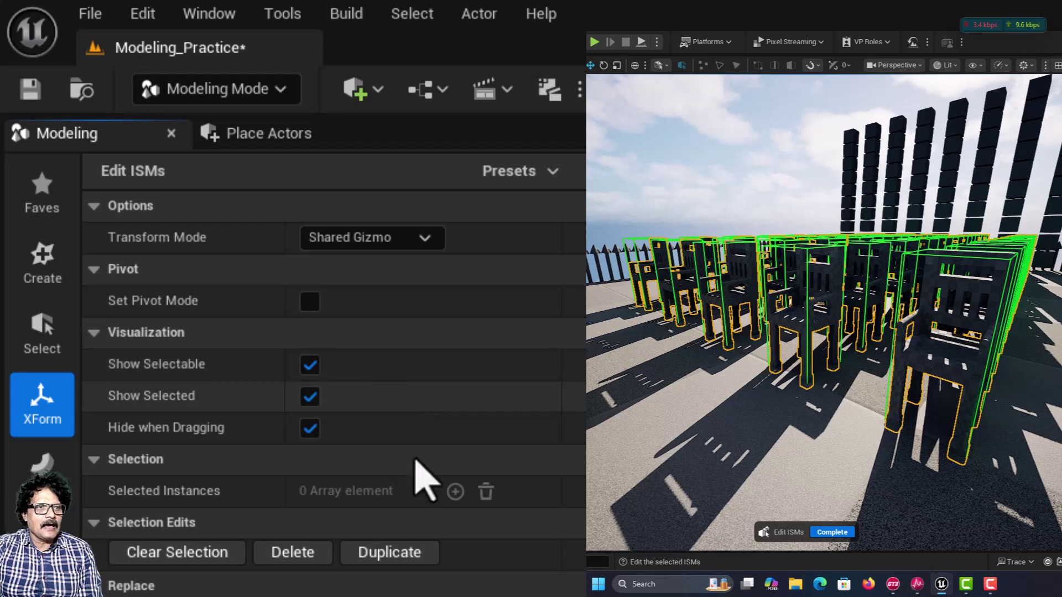
click(947, 258)
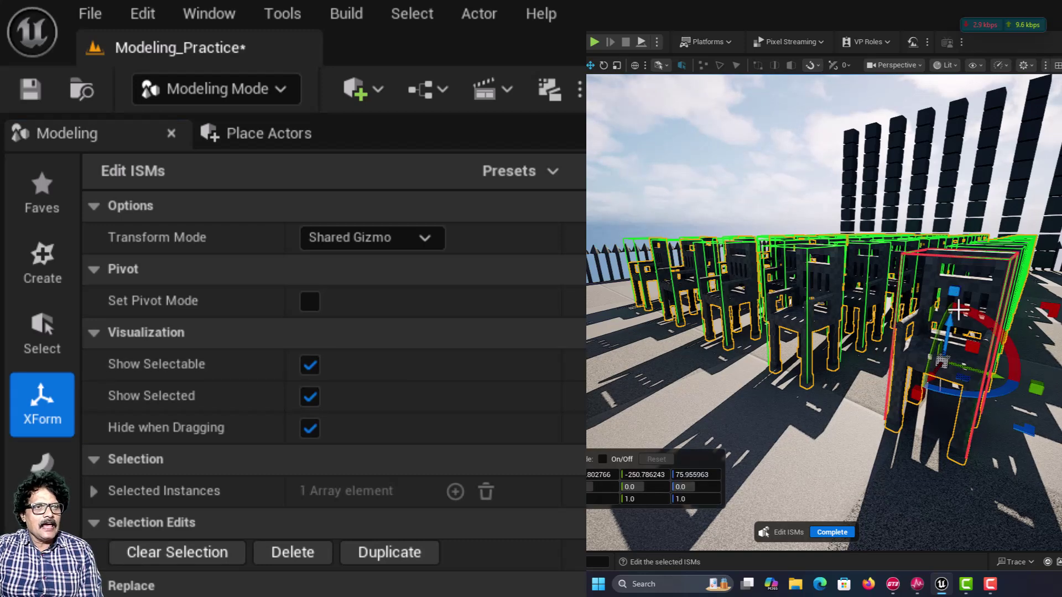